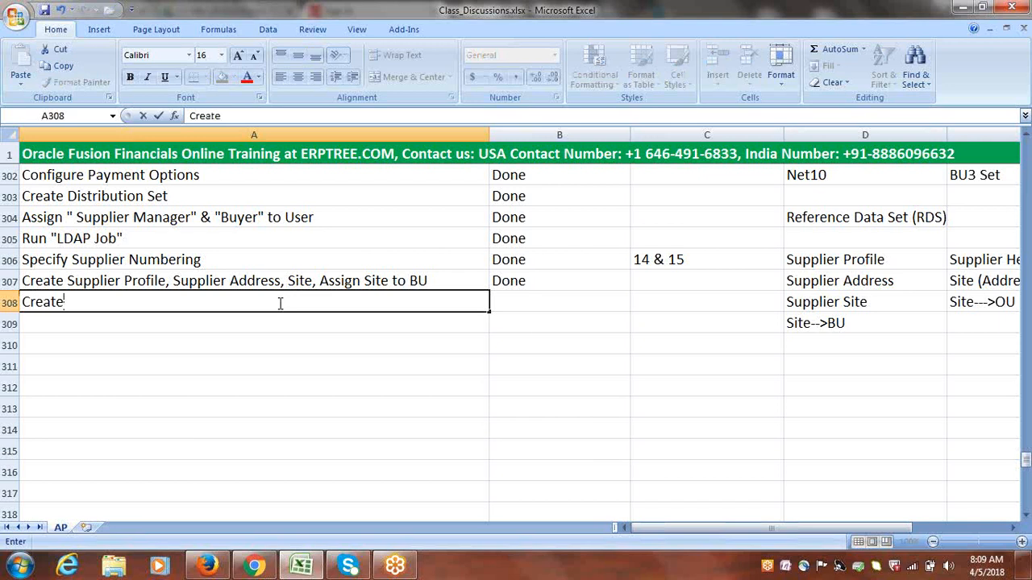
Complete the task entry in cell A308 as "Create Bank, Bank Branch, Bank Account, Documents"
text(Bank, Bra)
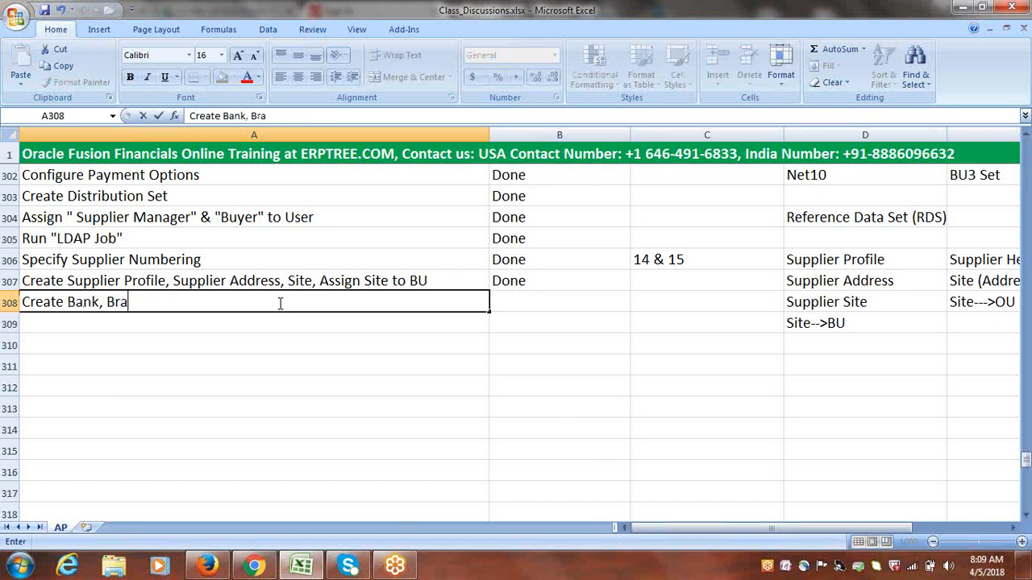
key(BackSpace)
key(BackSpace)
text(ank Branch, B)
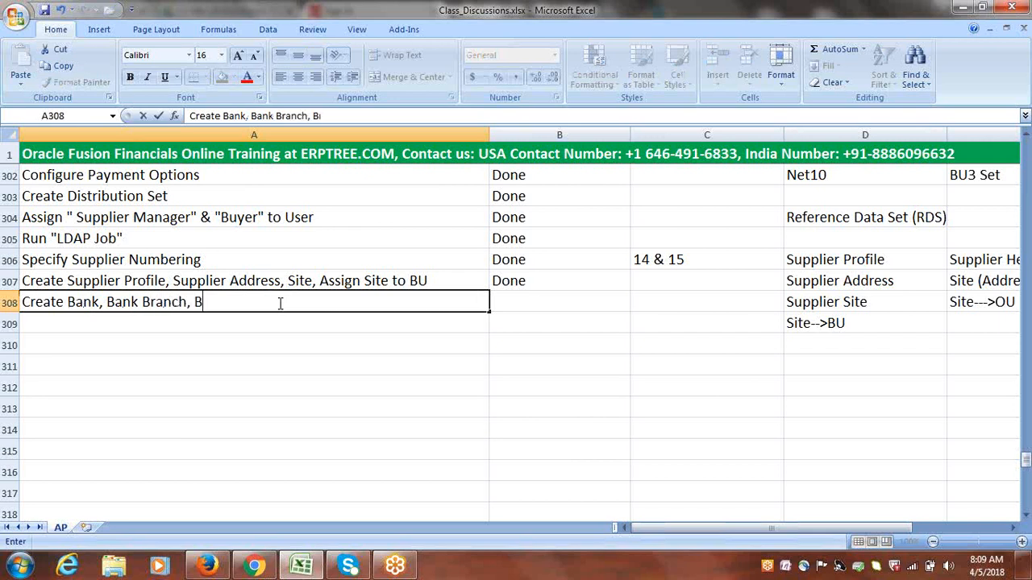
text(ank Account,)
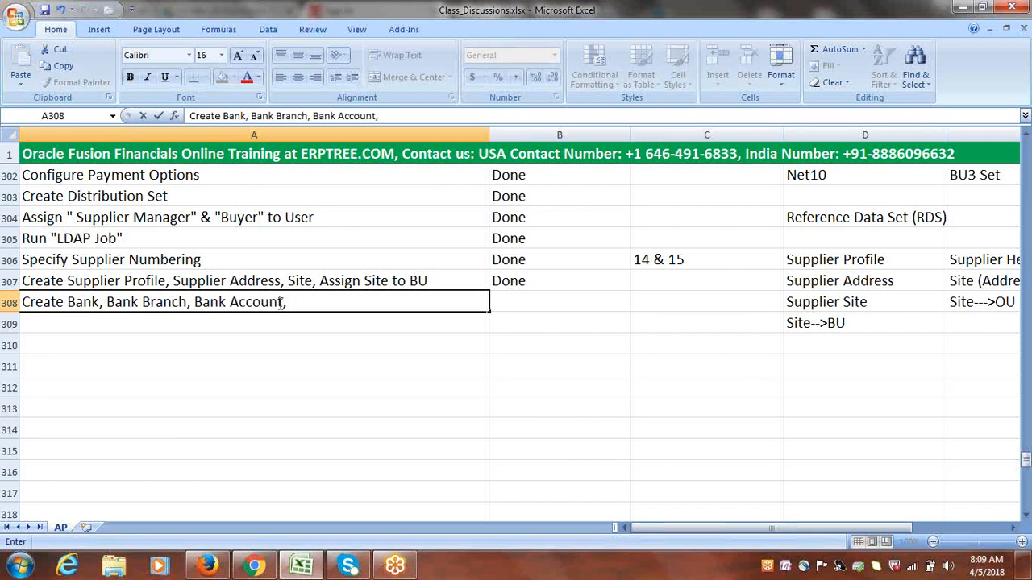
text( Documents)
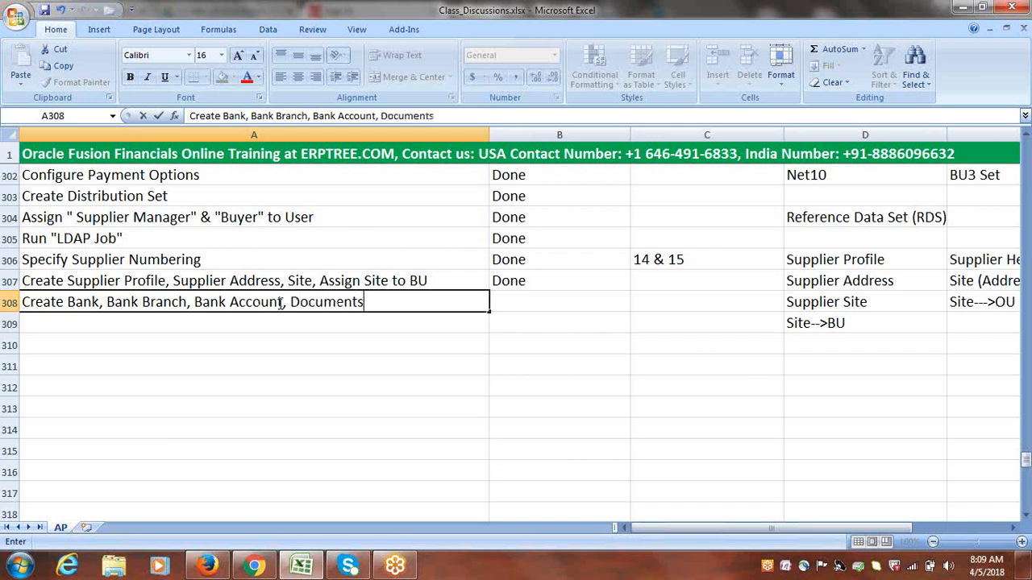
key(ctrl+Return)
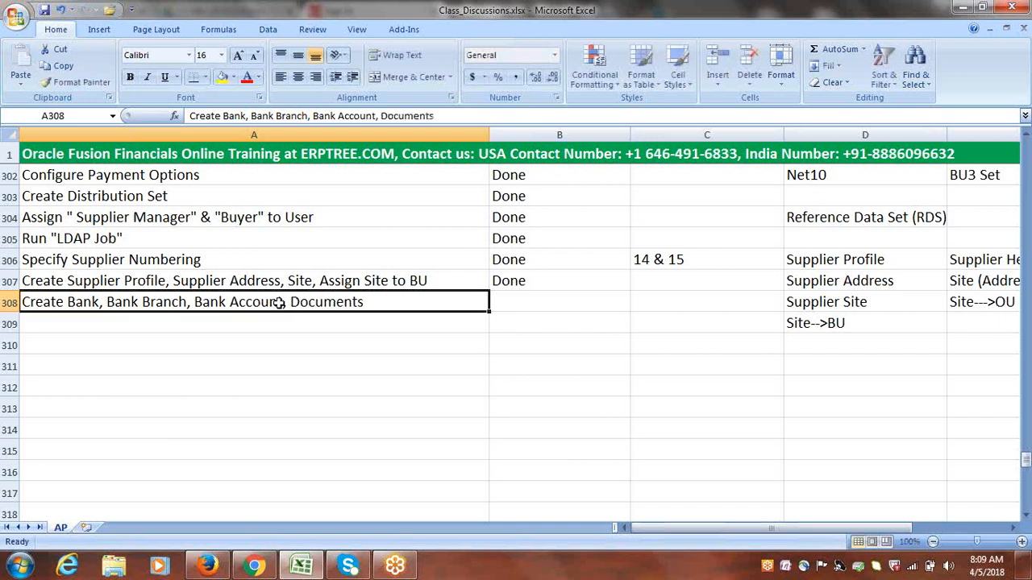
Enter the task "Create Payment Process Profile" in cell A309
click(200, 319)
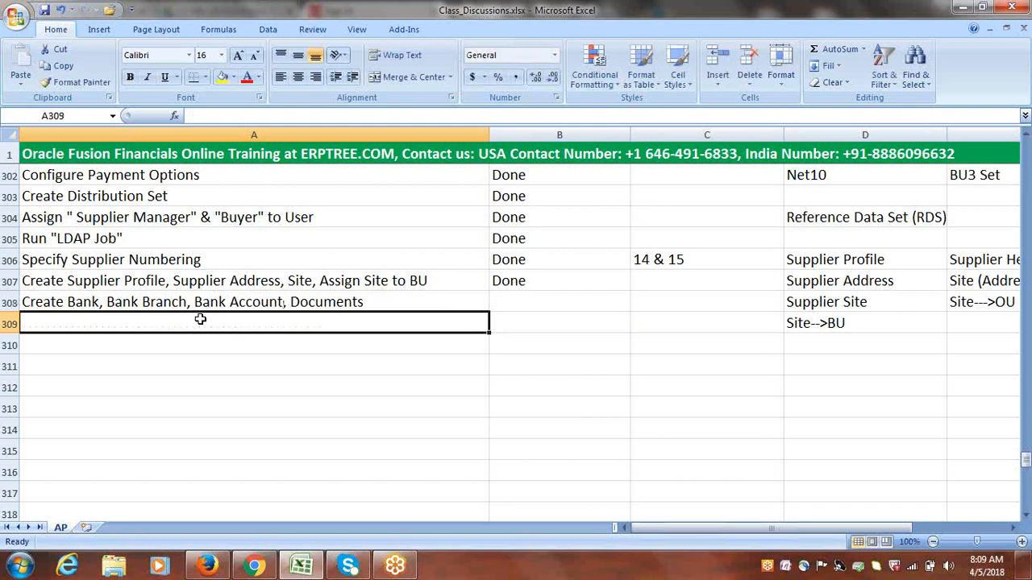
text(Create)
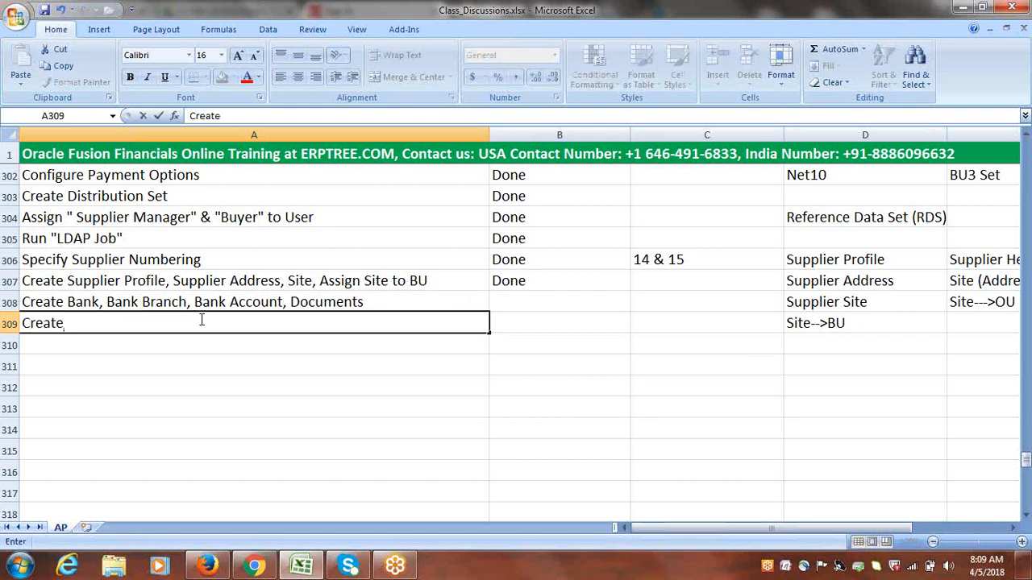
text( Pa)
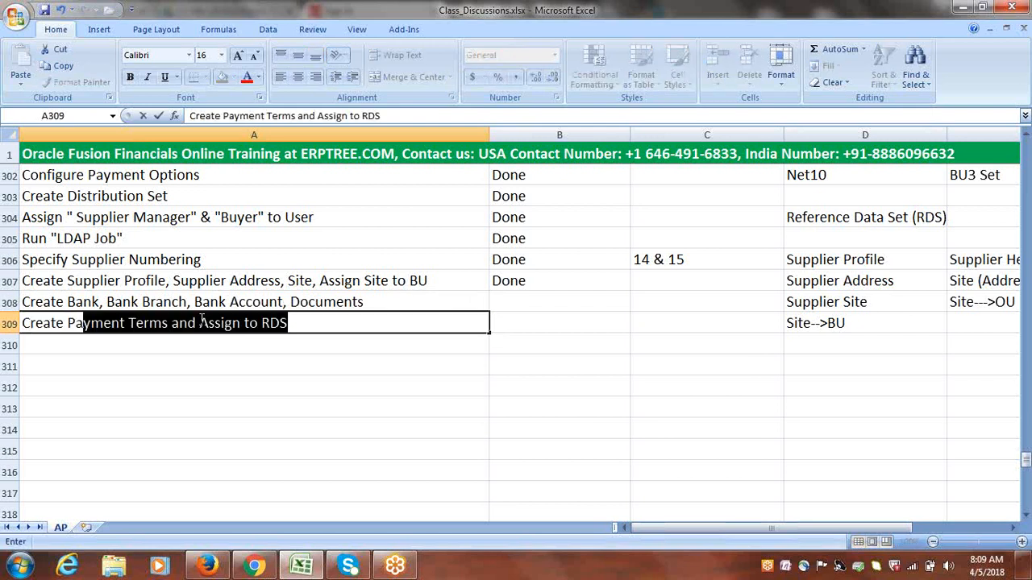
text(yment Pro)
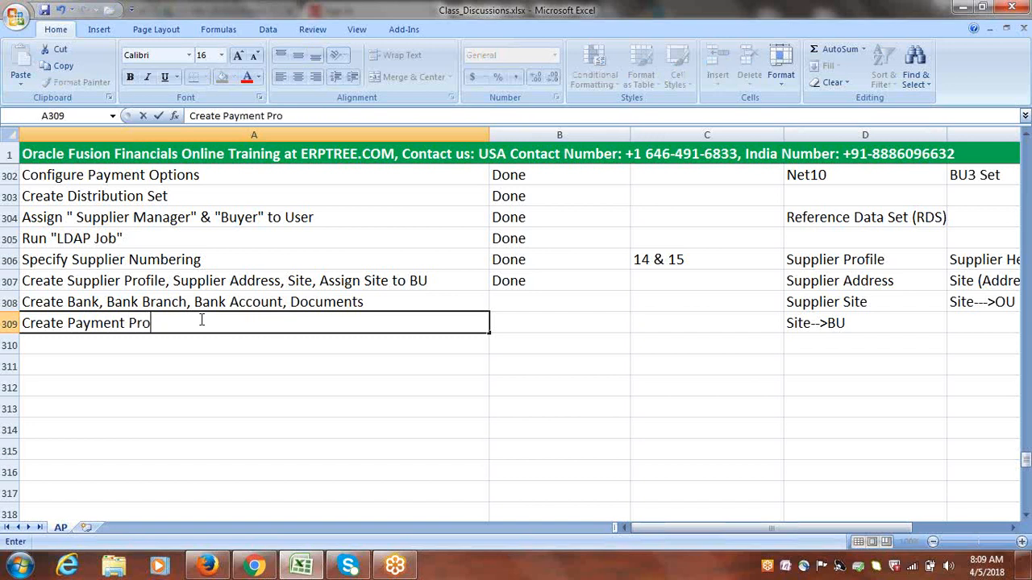
text(cess Profile)
click(184, 337)
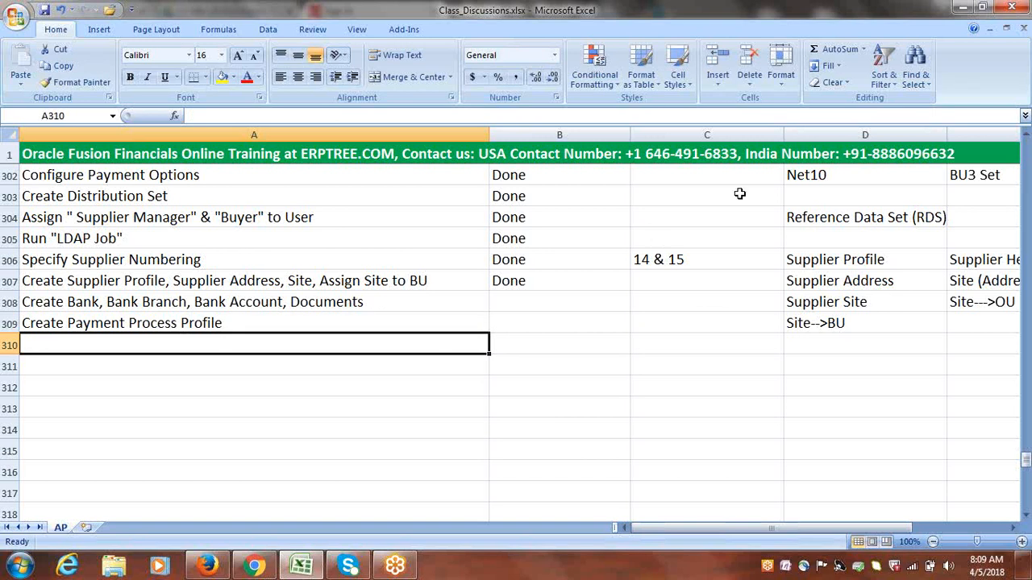
click(1001, 29)
click(1000, 27)
click(959, 29)
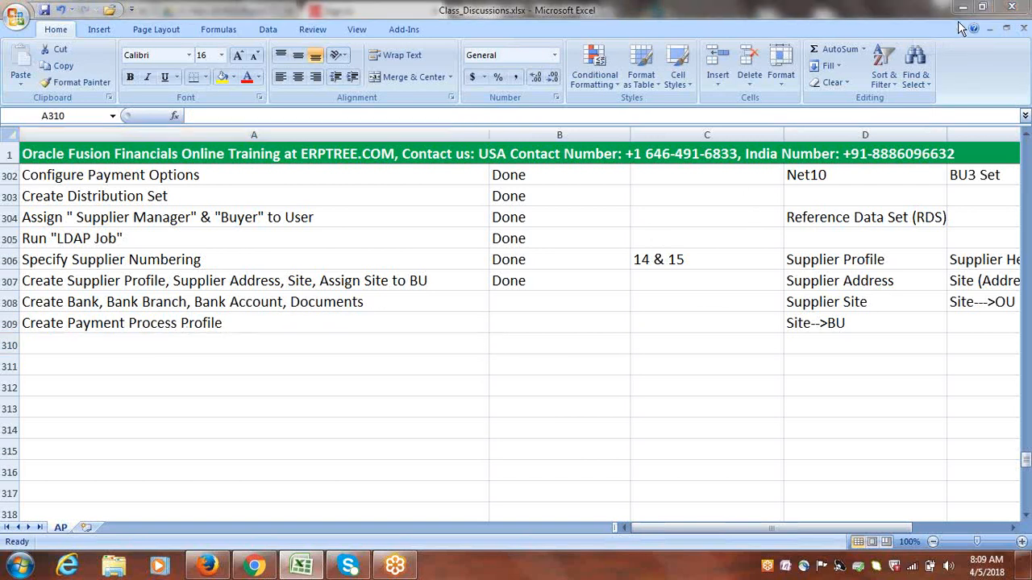
Enter the task "Assign AP Roles to User" in cell A310
click(148, 344)
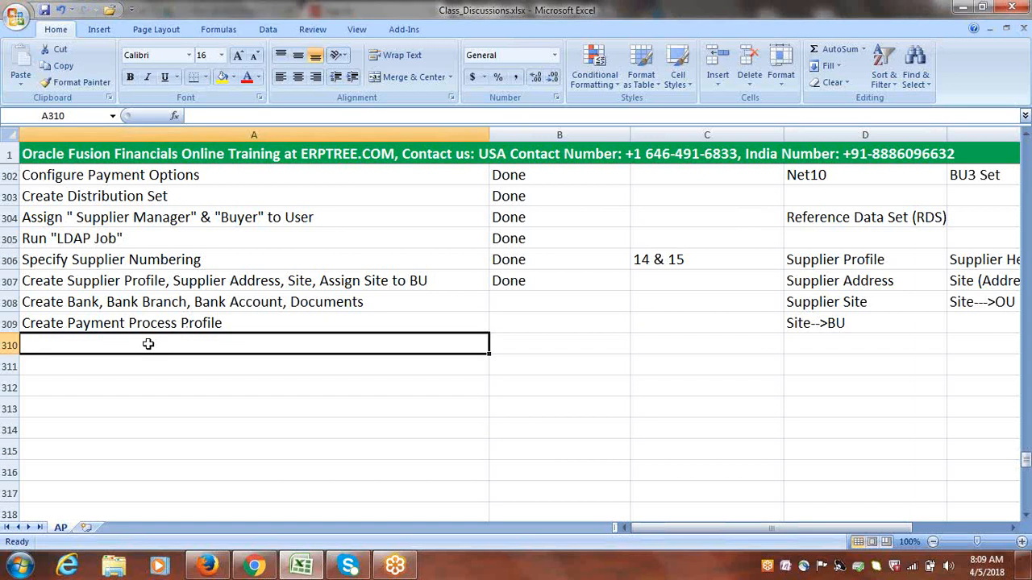
text(Assign A)
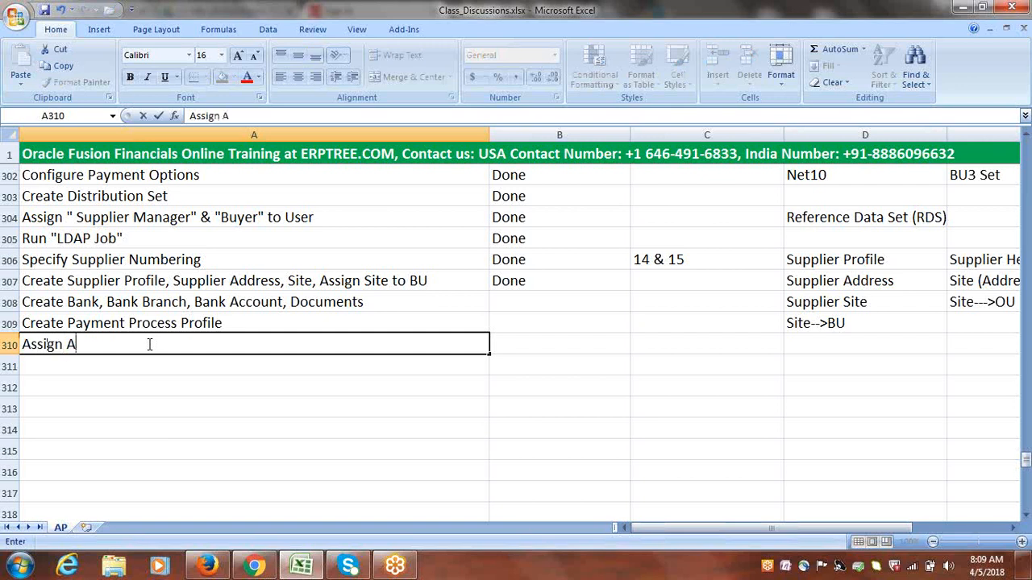
text(P Roles t)
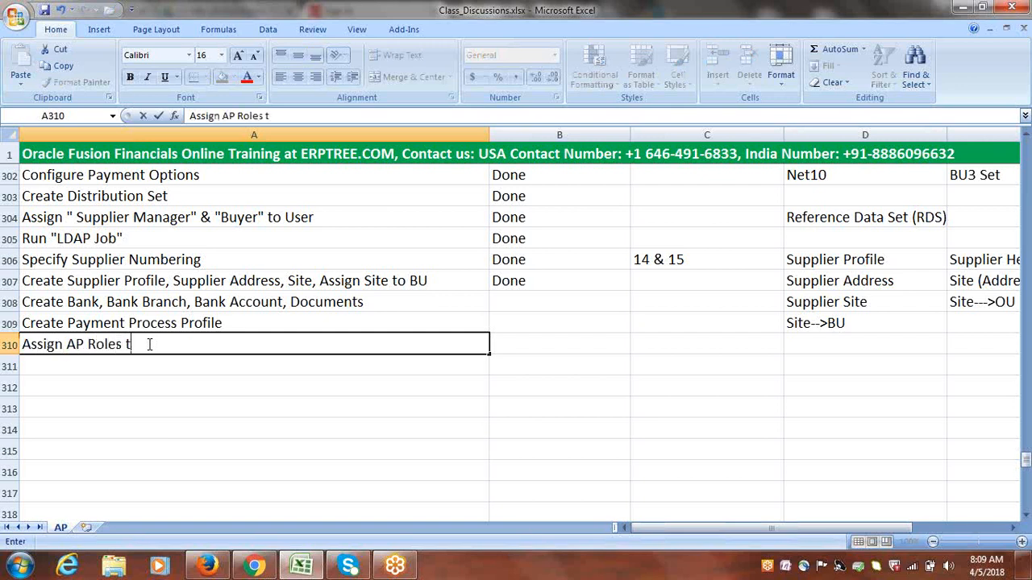
text(o User)
click(123, 344)
text(()
key(BackSpace)
key(BackSpace)
click(119, 365)
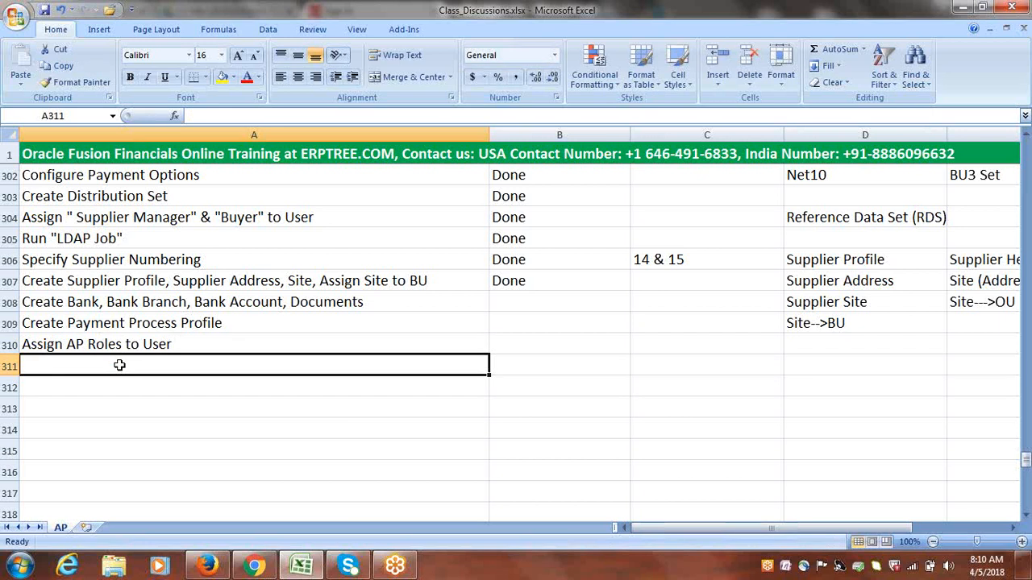
Enter the task "Provide Data Access for Users" in cell A311
text(p)
key(BackSpace)
key(BackSpace)
text(Provide Data Access for Users)
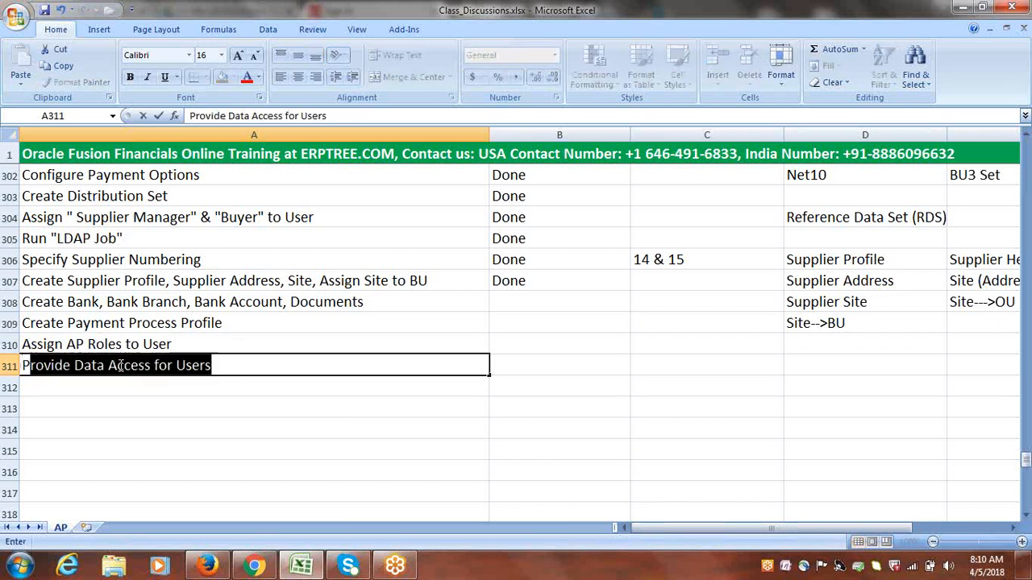
click(175, 382)
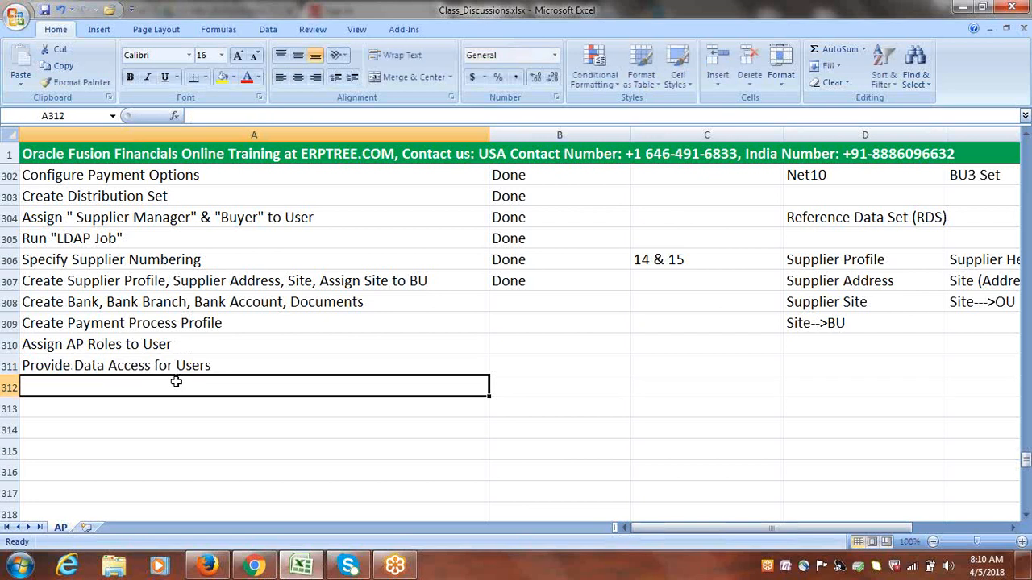
Correct the last word of the data access task in cell A311 to the singular "User"
double_click(227, 364)
key(BackSpace)
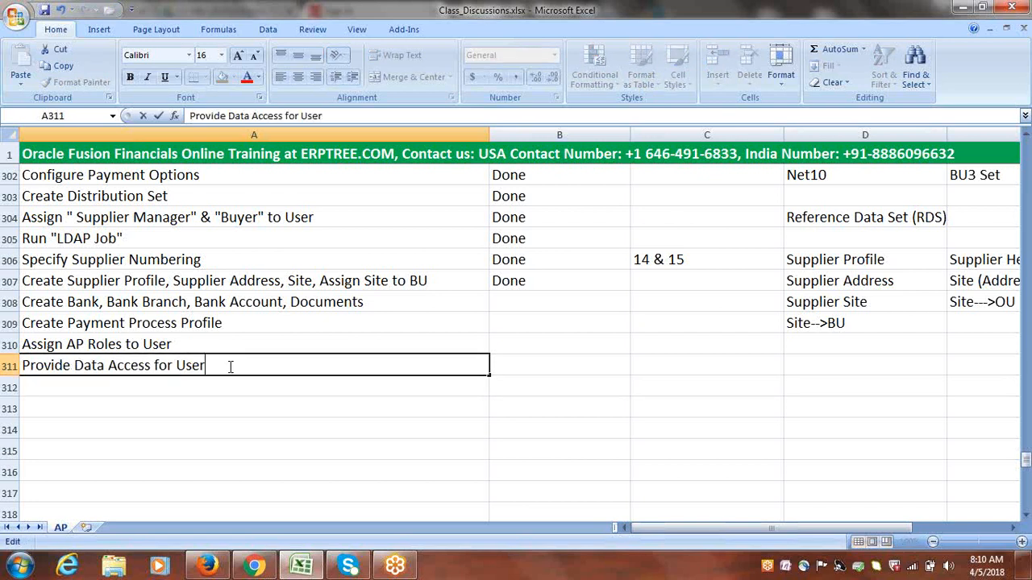
key(shift+Left)
key(shift+Left)
key(shift+Left)
key(shift+Left)
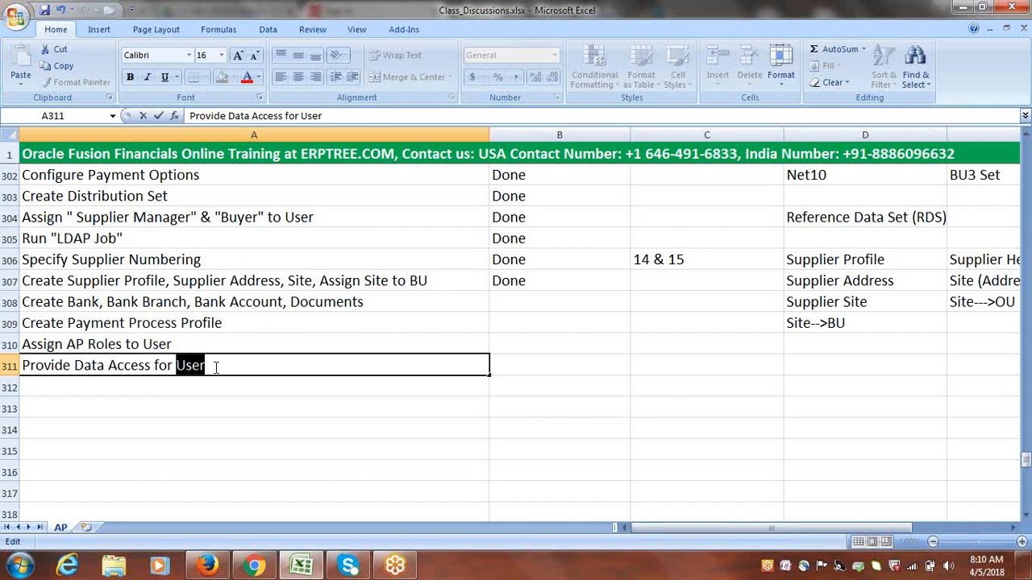
drag(213, 365, 179, 366)
click(59, 345)
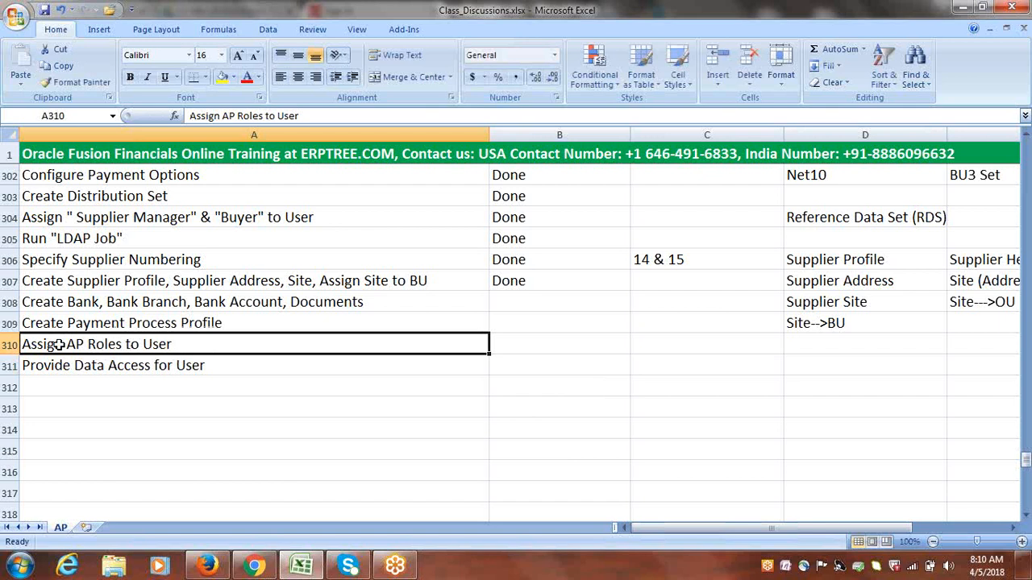
Enter the task Run "LDAP Job" in cell A312, below the data access task
click(107, 384)
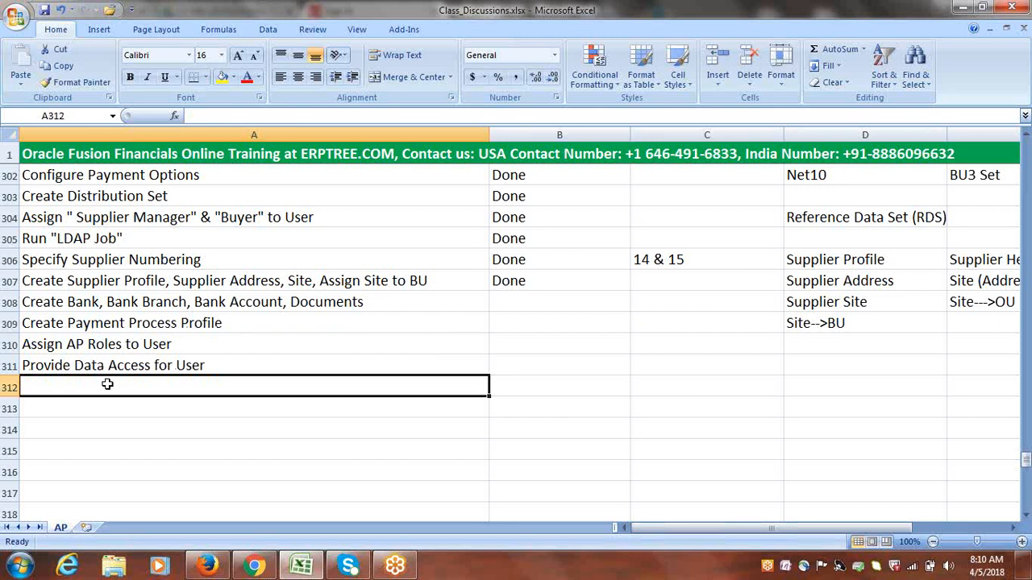
text(run "LDAP Job)
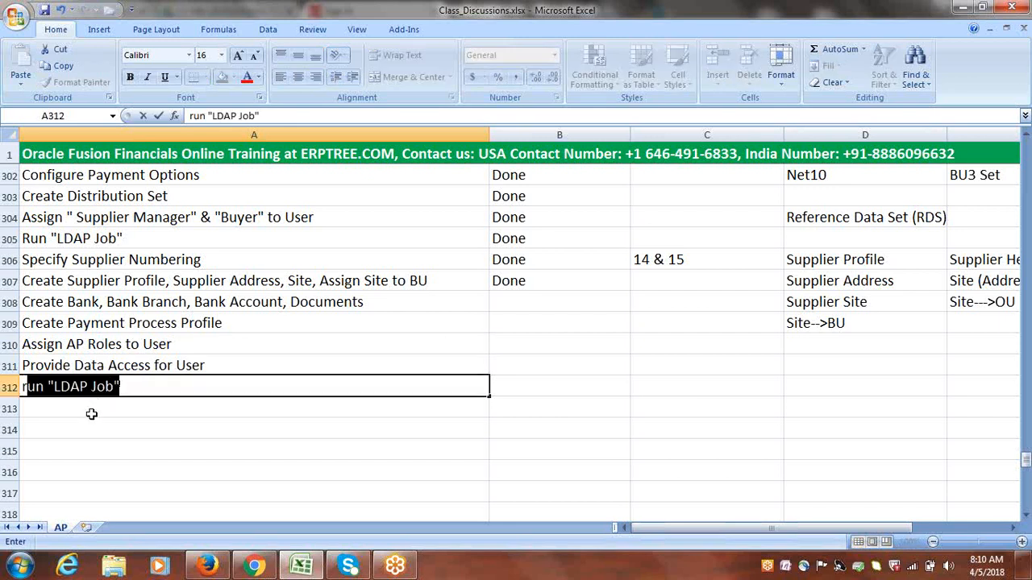
click(92, 414)
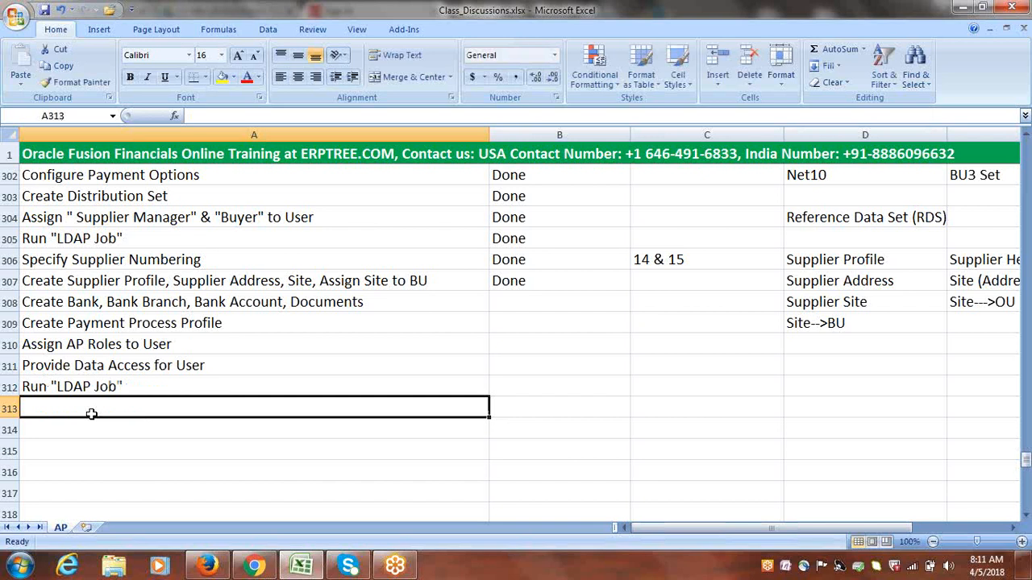
Enter the task "Open AP Periods" in cell A313
text(oPE)
key(BackSpace)
key(BackSpace)
key(BackSpace)
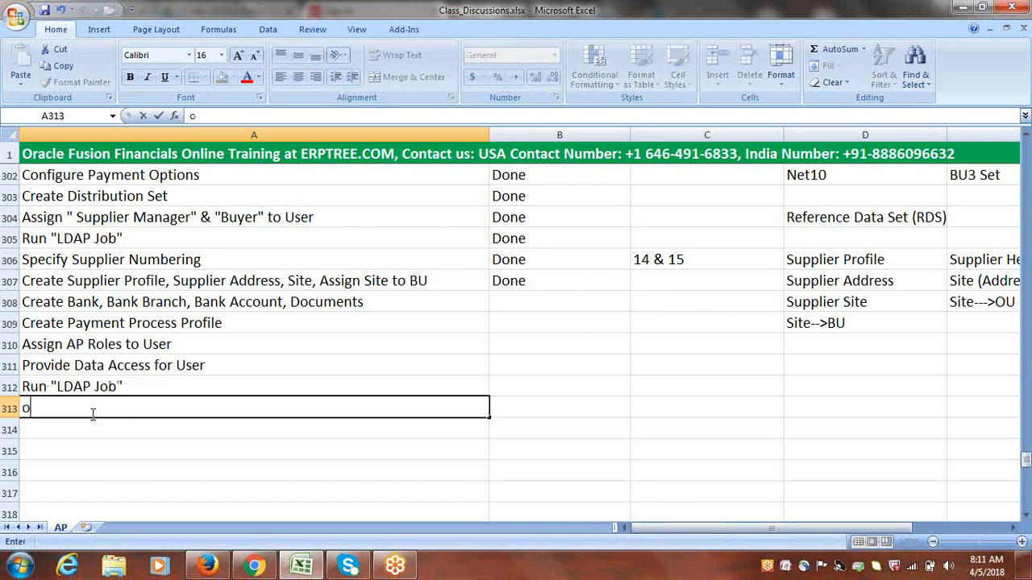
text(Open AP Periods)
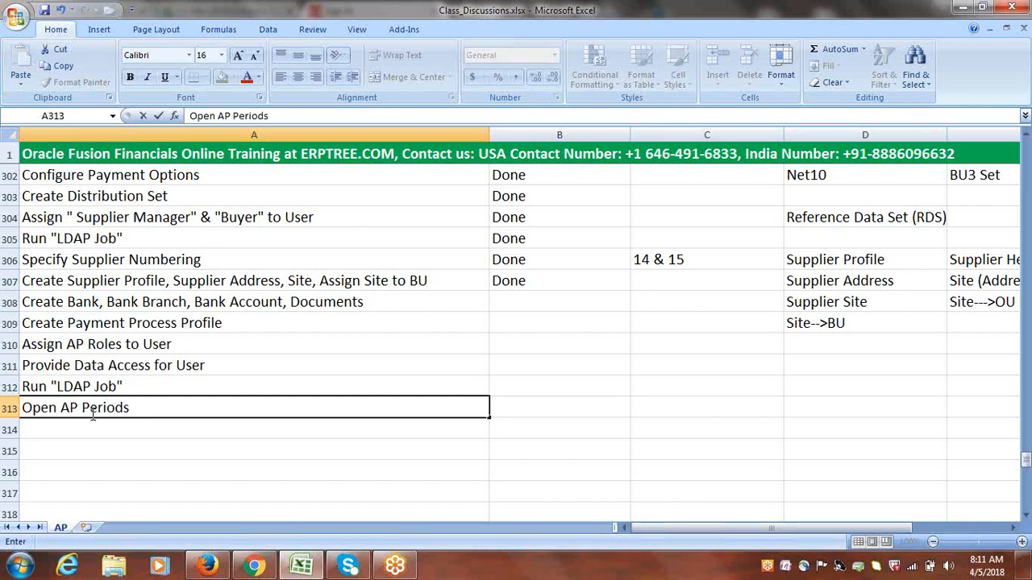
key(ctrl+Return)
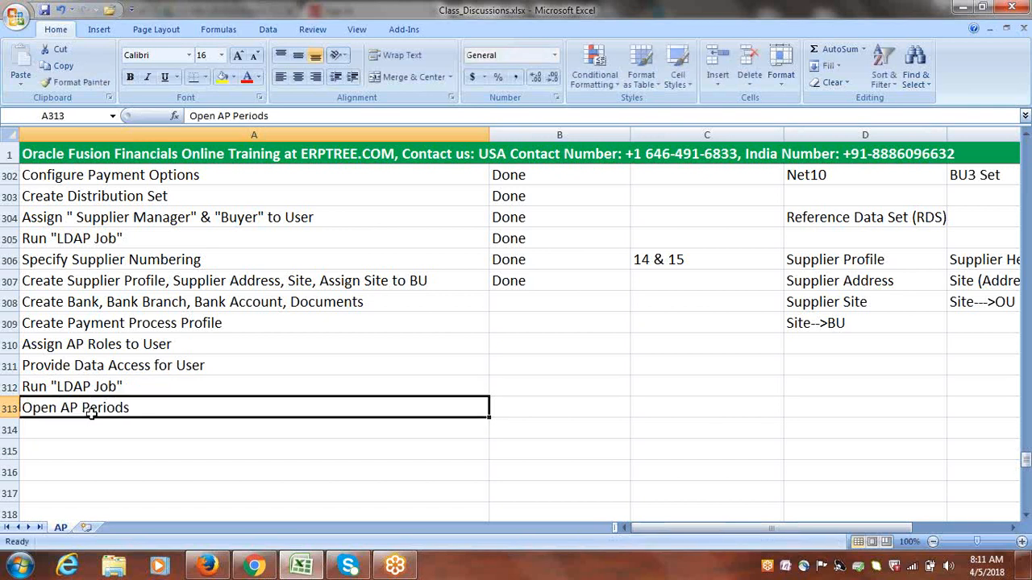
click(150, 431)
drag(141, 300, 154, 402)
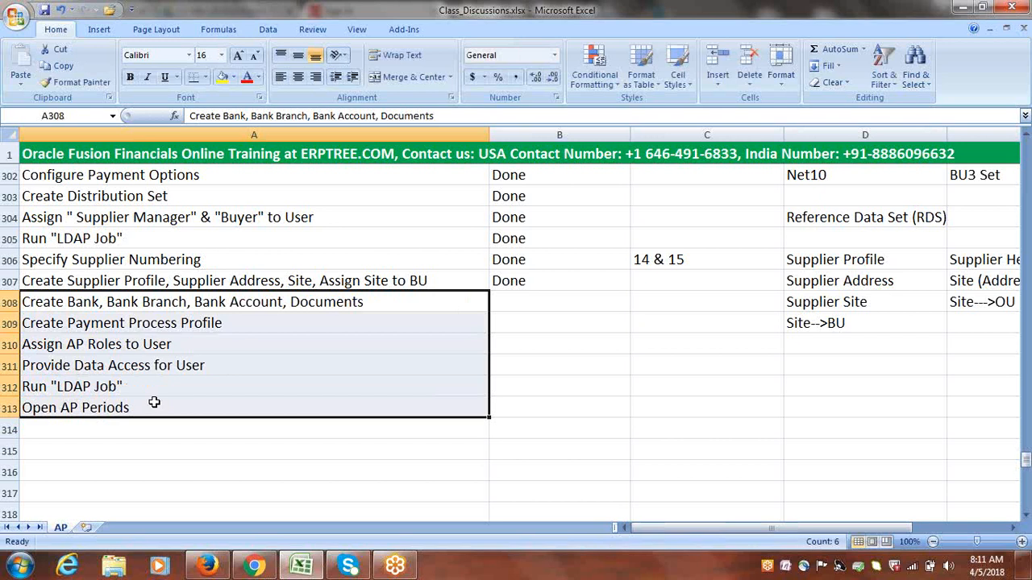
click(331, 445)
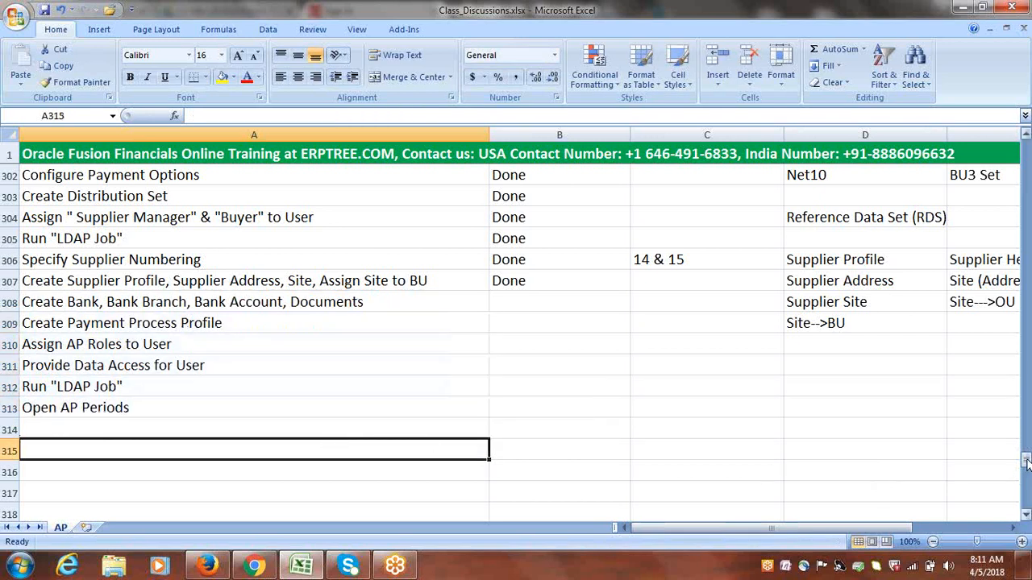
mouse_move(1026, 462)
mouse_down()
mouse_move(1026, 505)
mouse_move(1027, 459)
mouse_up()
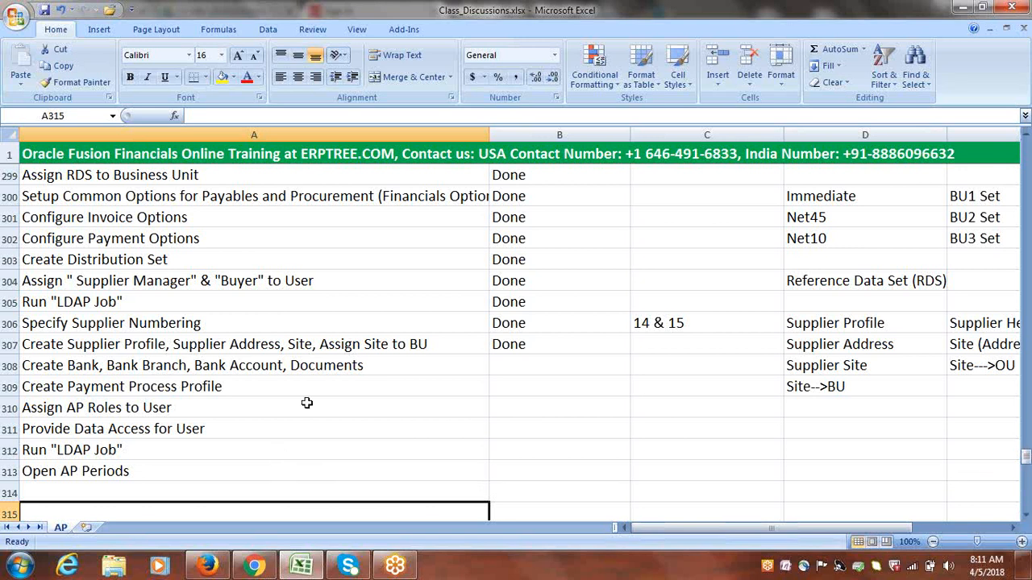
click(280, 367)
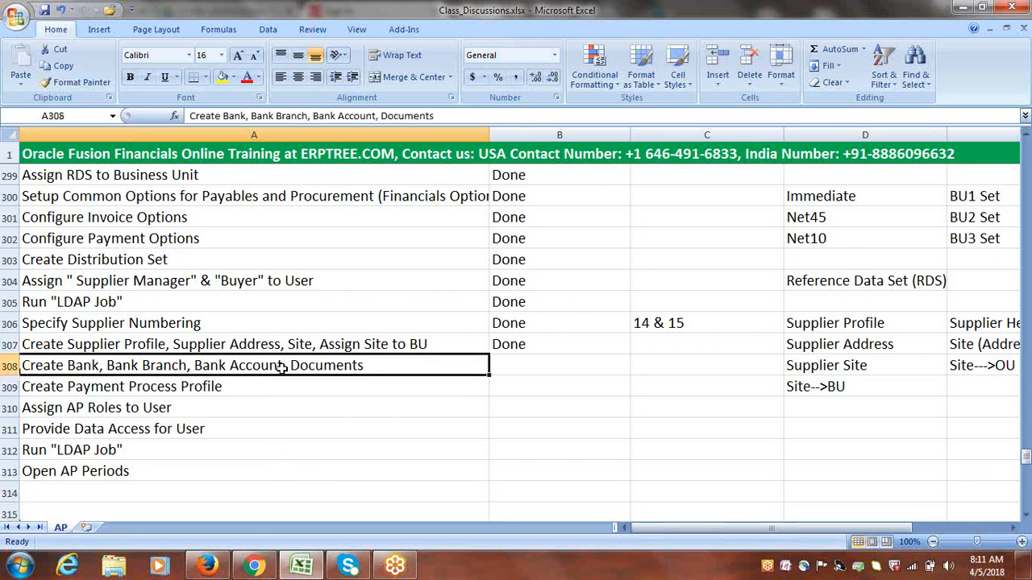
Switch to Oracle Applications in Firefox and open Manage Implementation Projects from Setup and Maintenance
click(208, 566)
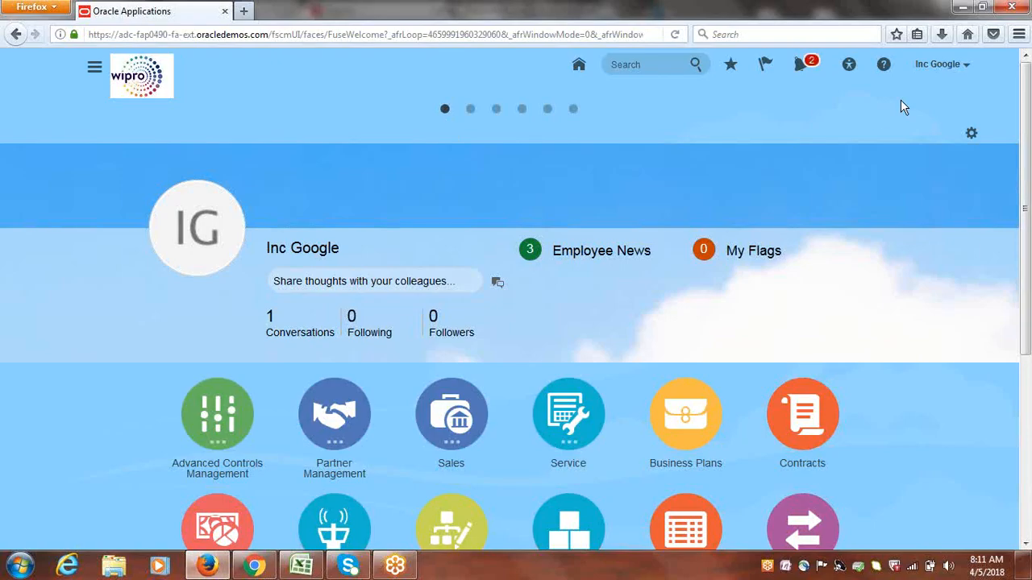
click(937, 70)
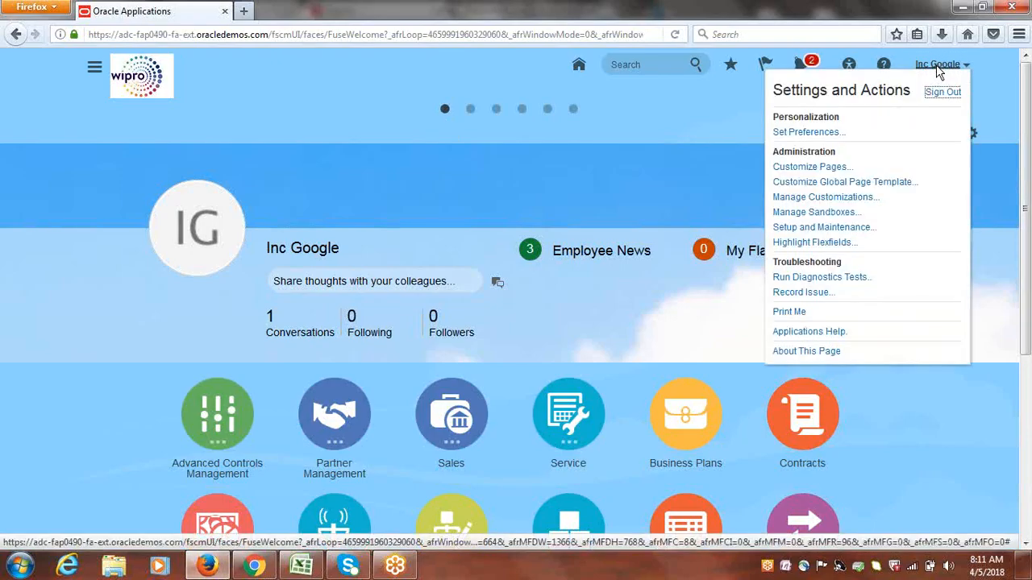
click(822, 228)
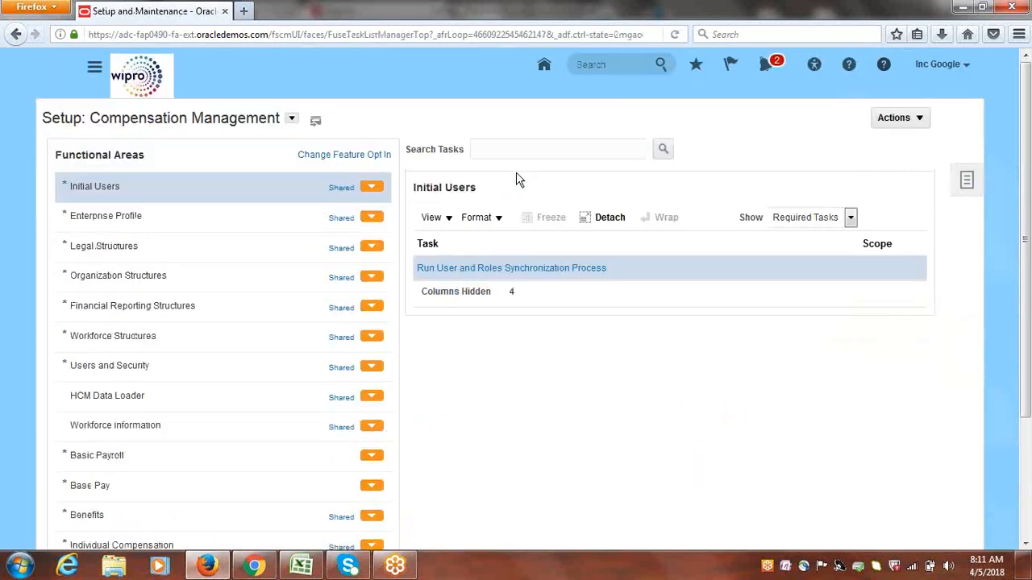
click(967, 181)
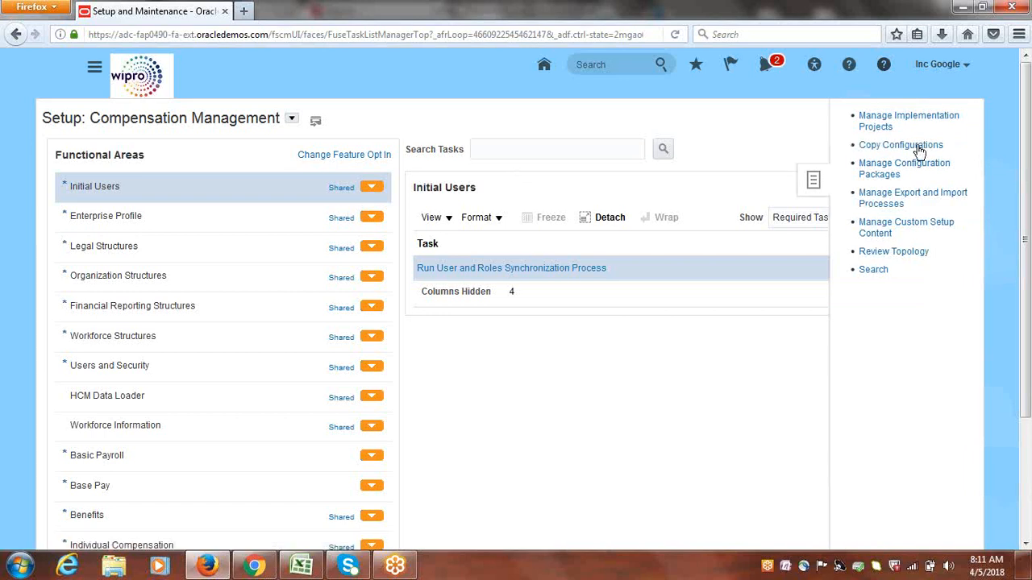
click(885, 121)
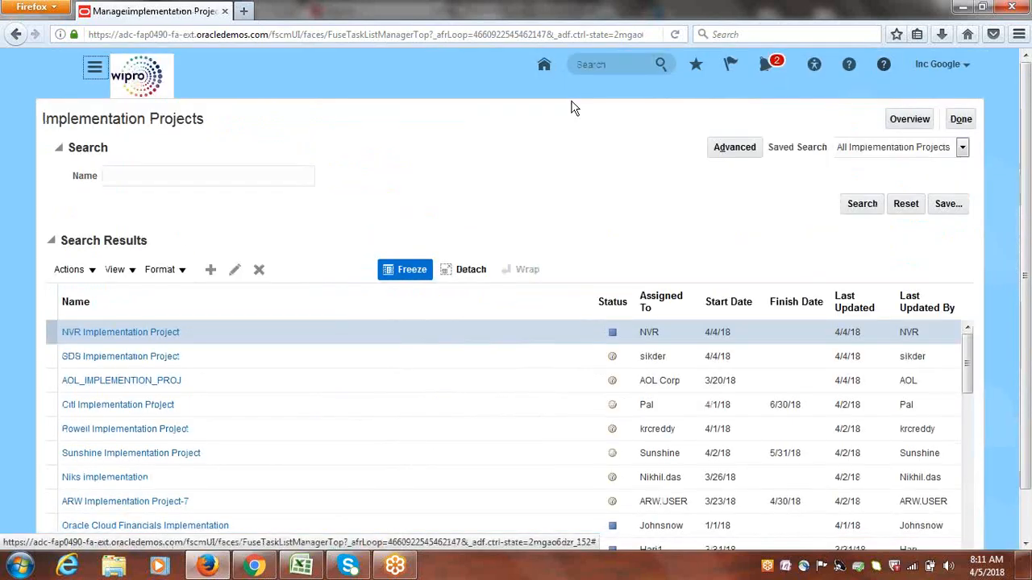
Open the Google Implementation Project from the implementation projects overview
click(909, 126)
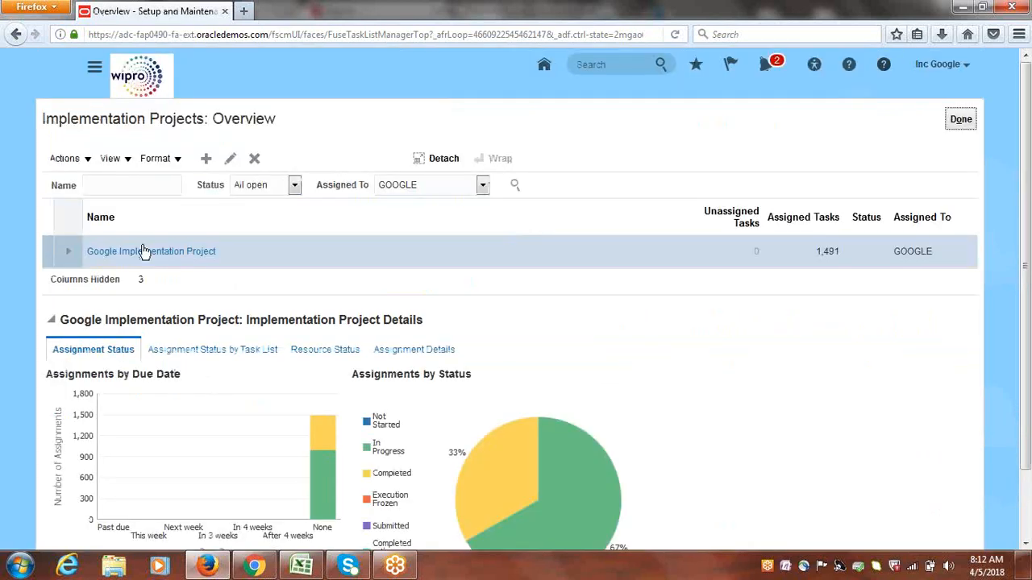
click(143, 251)
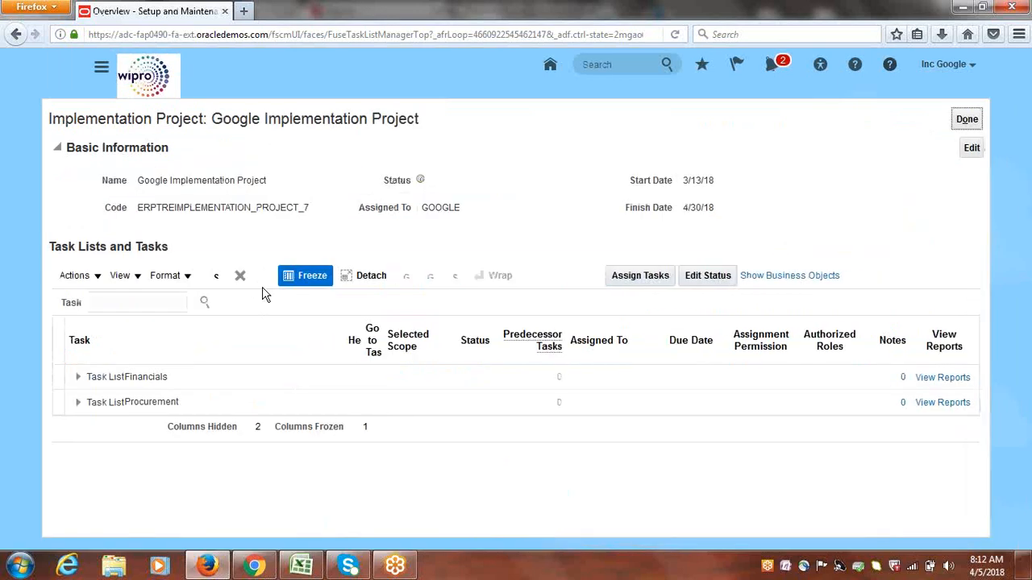
Search the project's tasks for "Manage Banks" and open that task under Financials > Define Cash Management and Banking Configuration
click(126, 302)
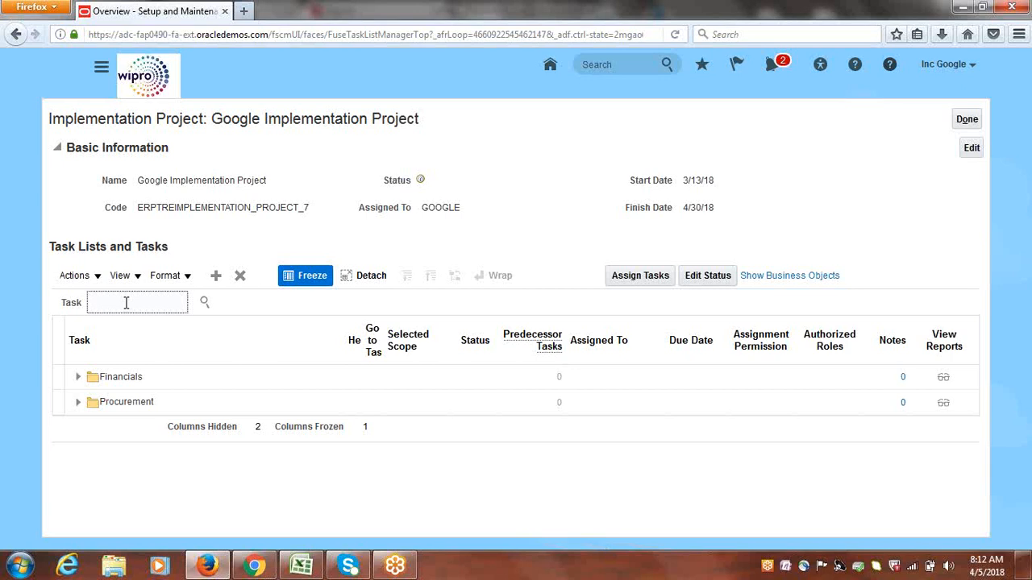
text(Manage Banks)
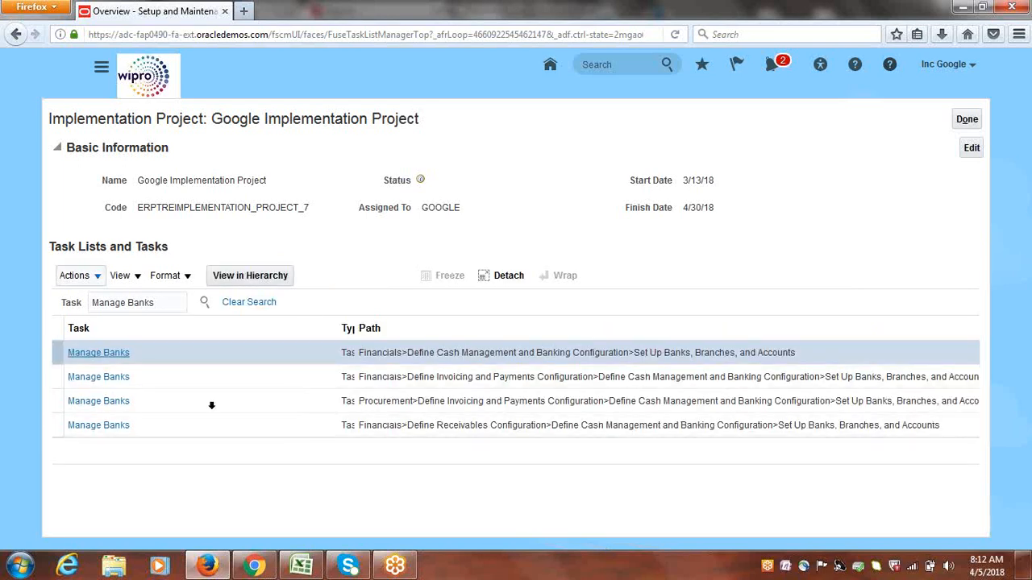
click(91, 353)
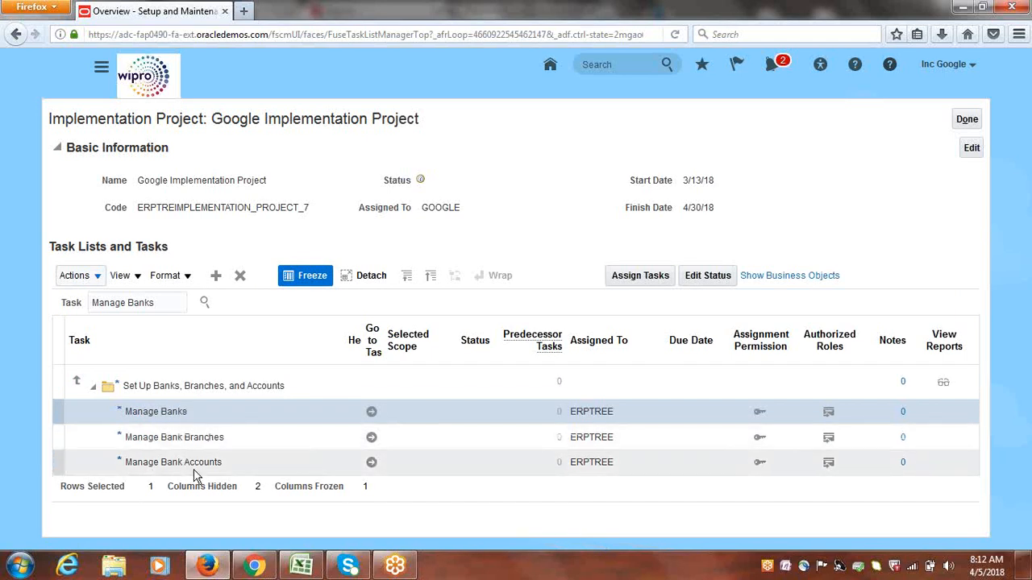
click(371, 415)
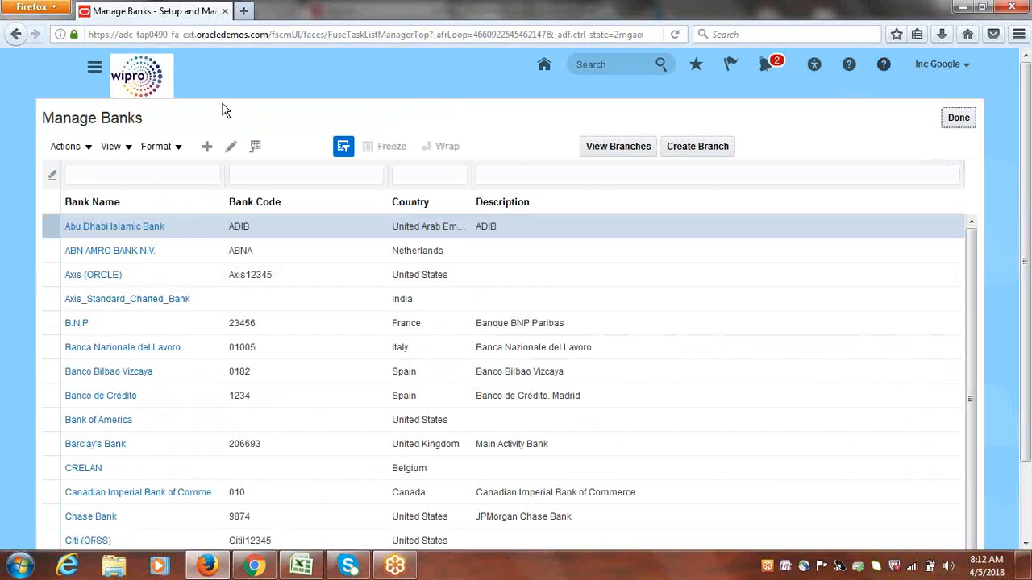
Start creating a new bank and set its country to United States, found by the code US
click(210, 150)
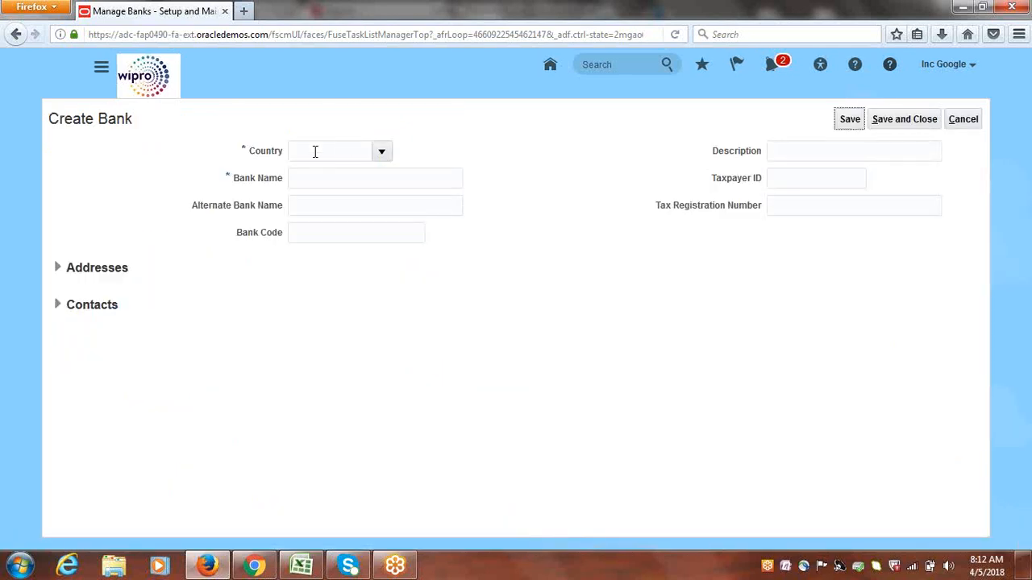
click(376, 152)
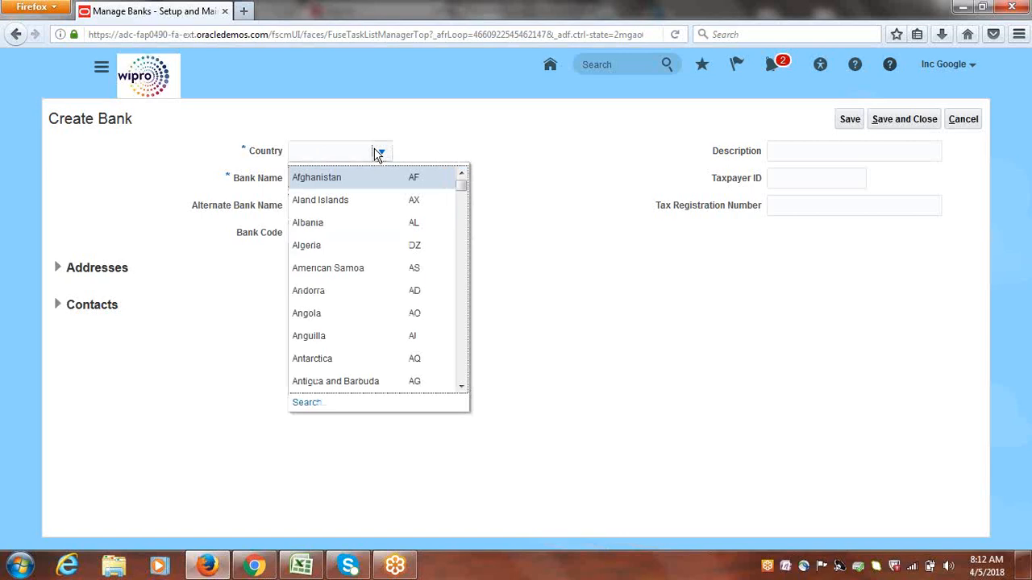
click(313, 402)
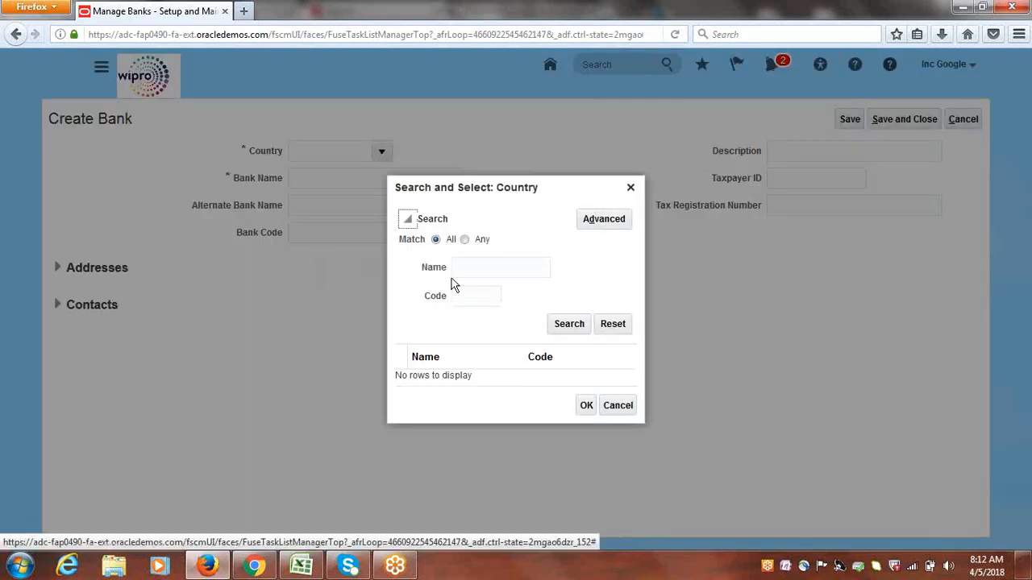
click(462, 296)
text(US)
click(572, 326)
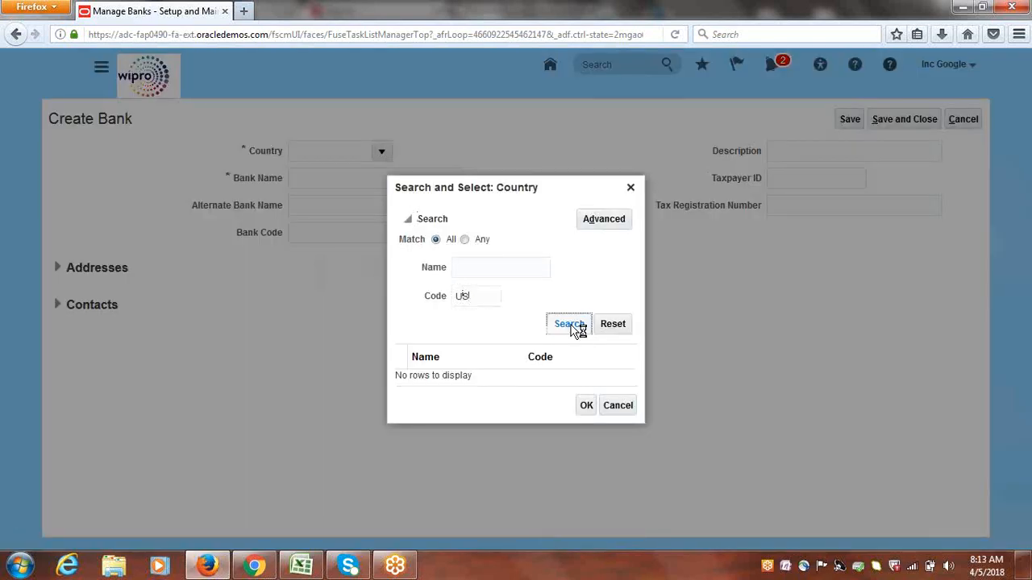
click(467, 379)
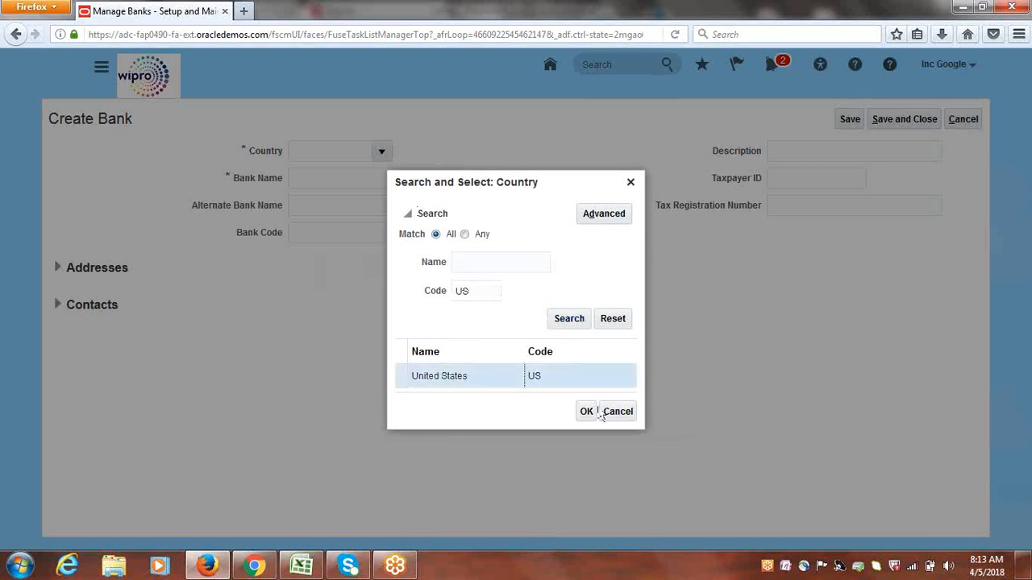
click(586, 411)
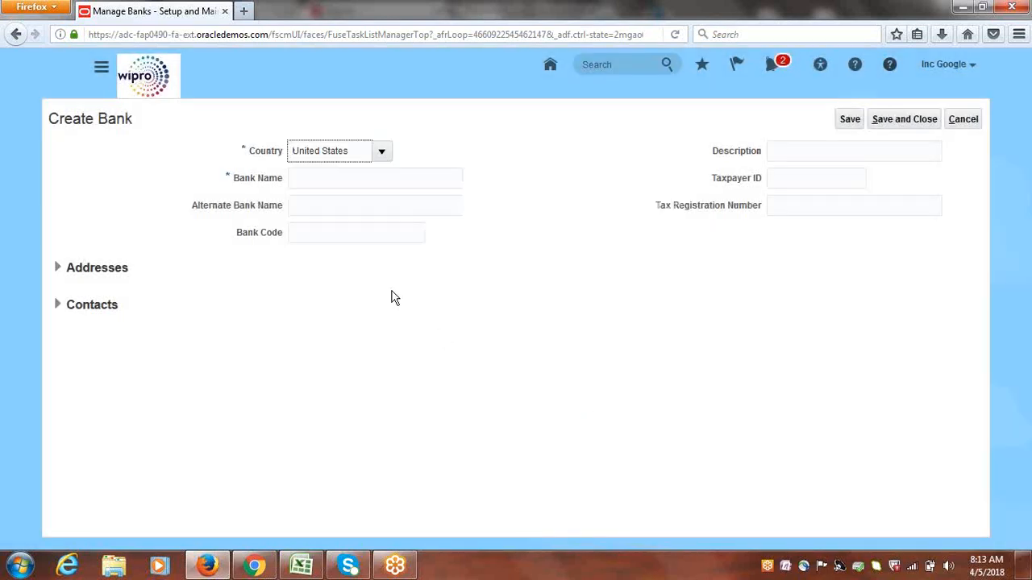
Name the new bank "Google Bank", then save and close it
click(324, 180)
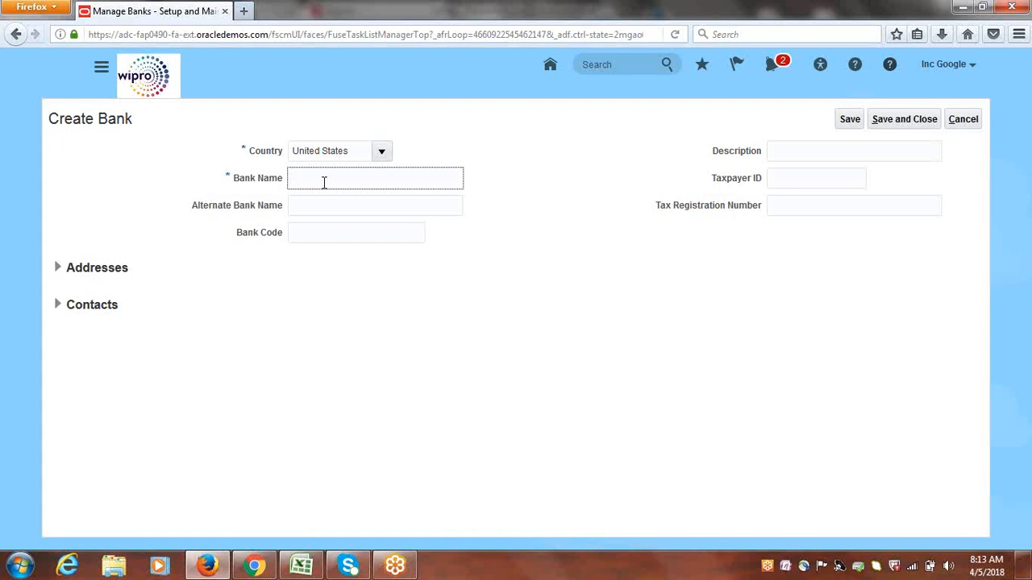
text(Google Bank)
click(456, 210)
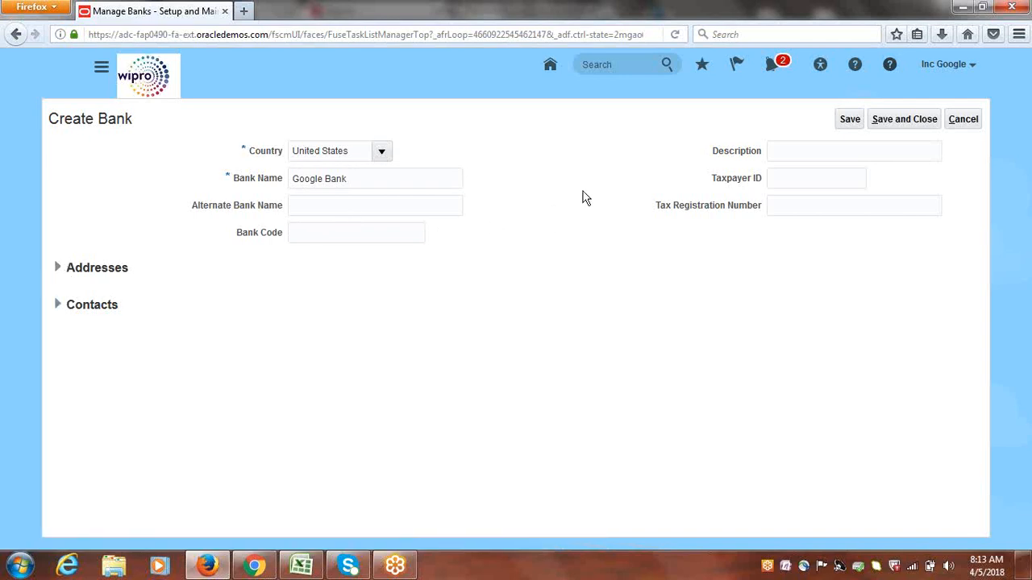
click(891, 121)
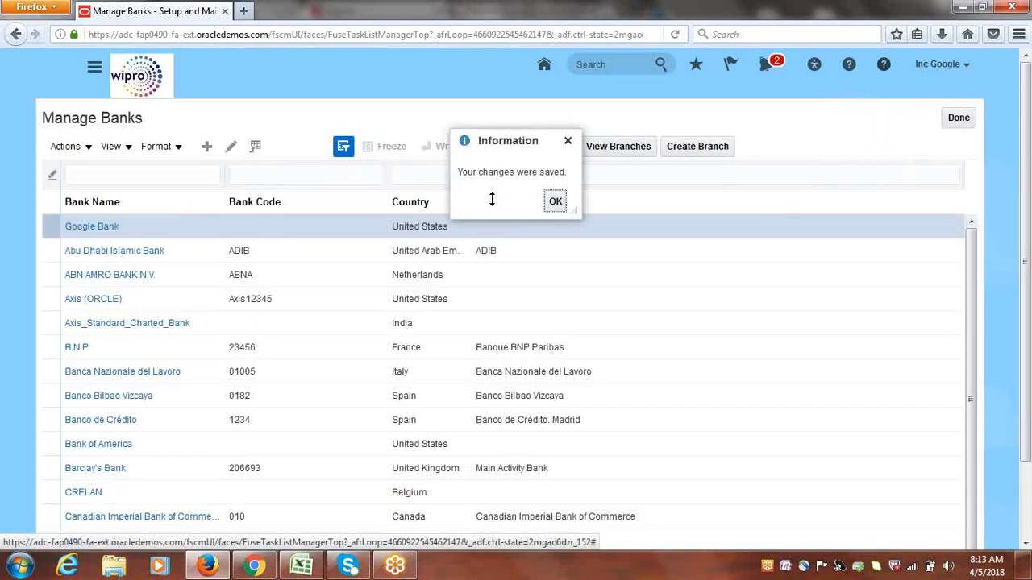
click(555, 202)
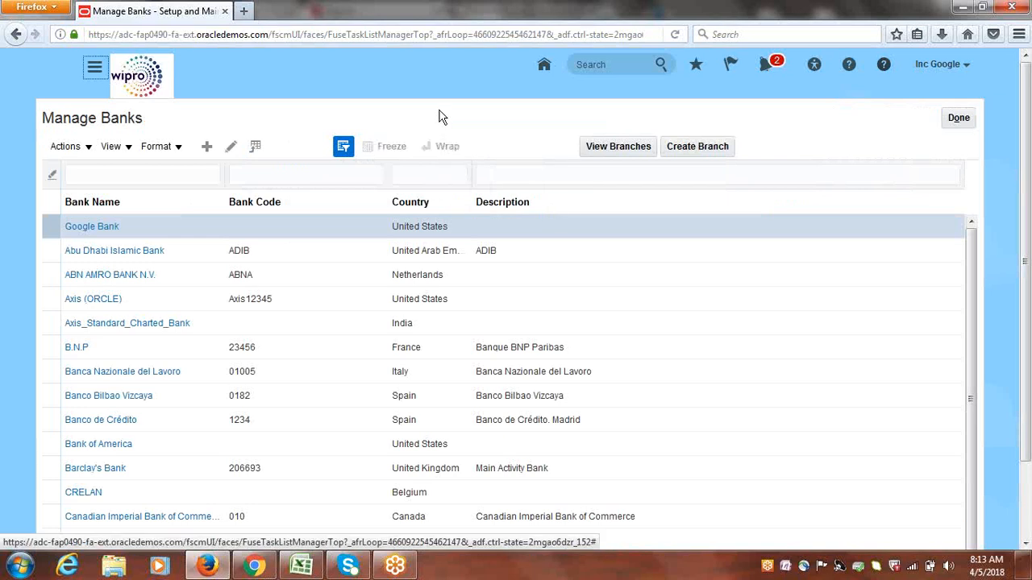
Start a new branch for Google Bank, name it "Google Branch" and go to its routing number entry
click(48, 226)
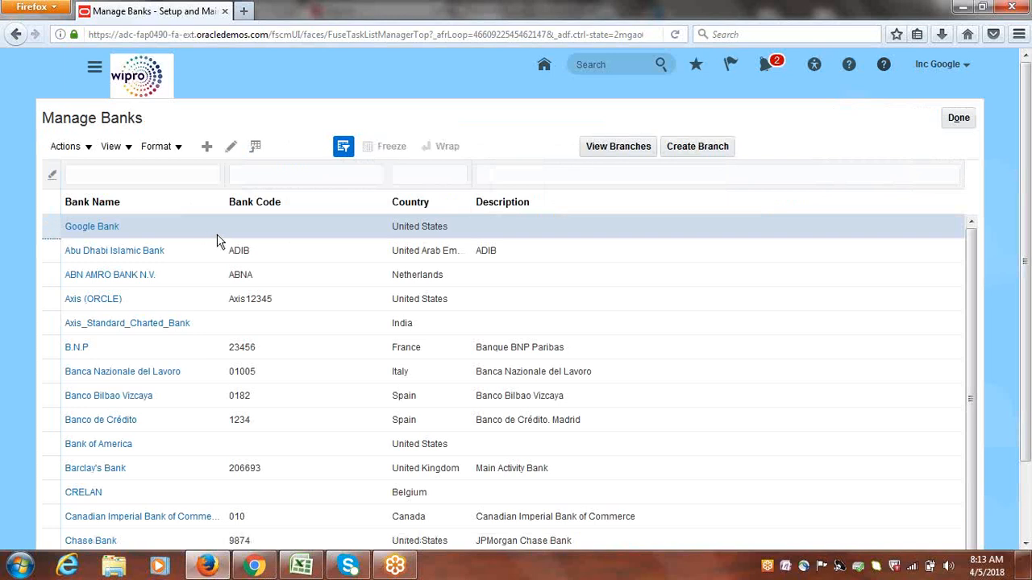
click(700, 151)
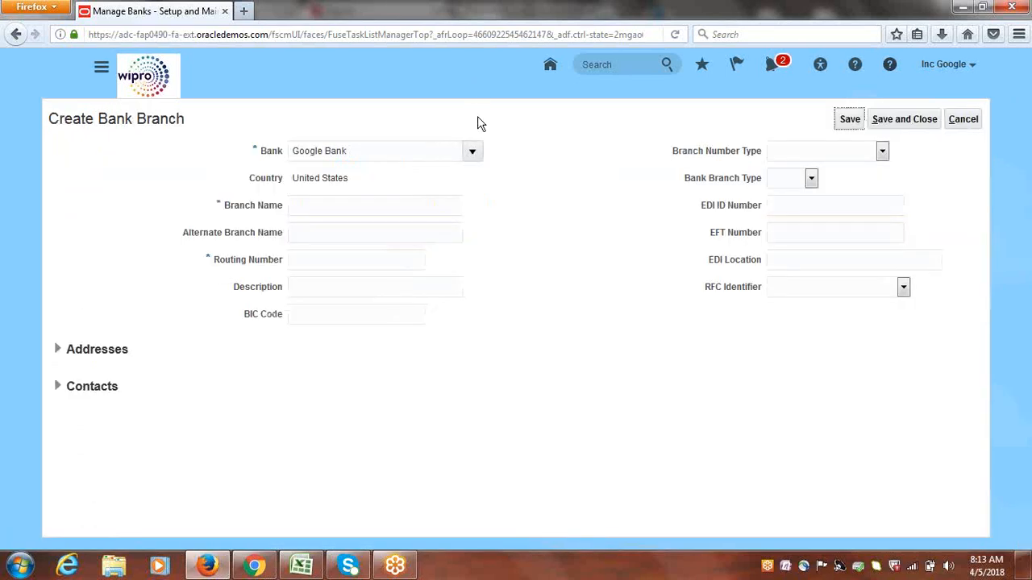
click(334, 206)
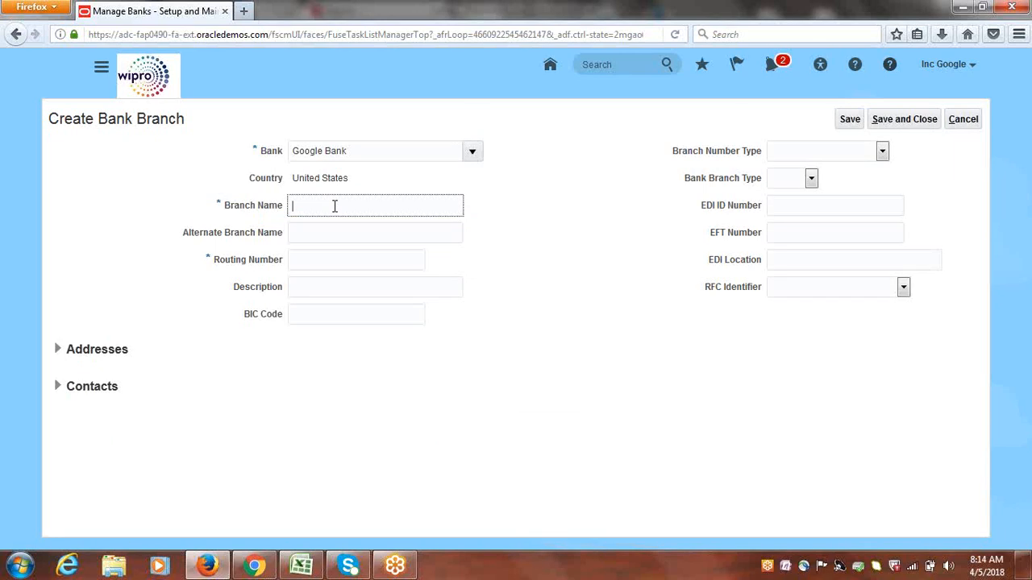
text(Google Branch)
click(335, 260)
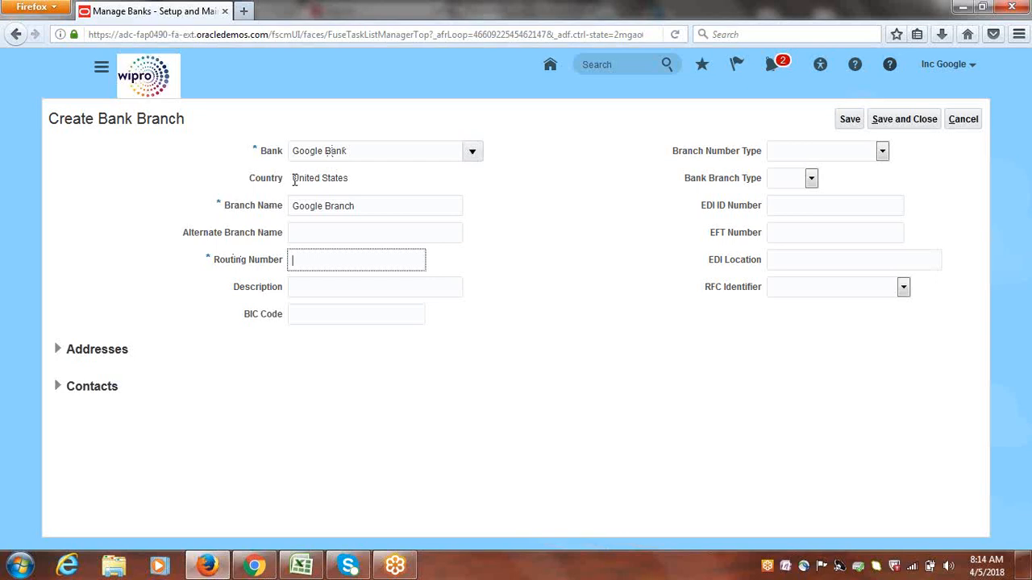
drag(293, 179, 350, 181)
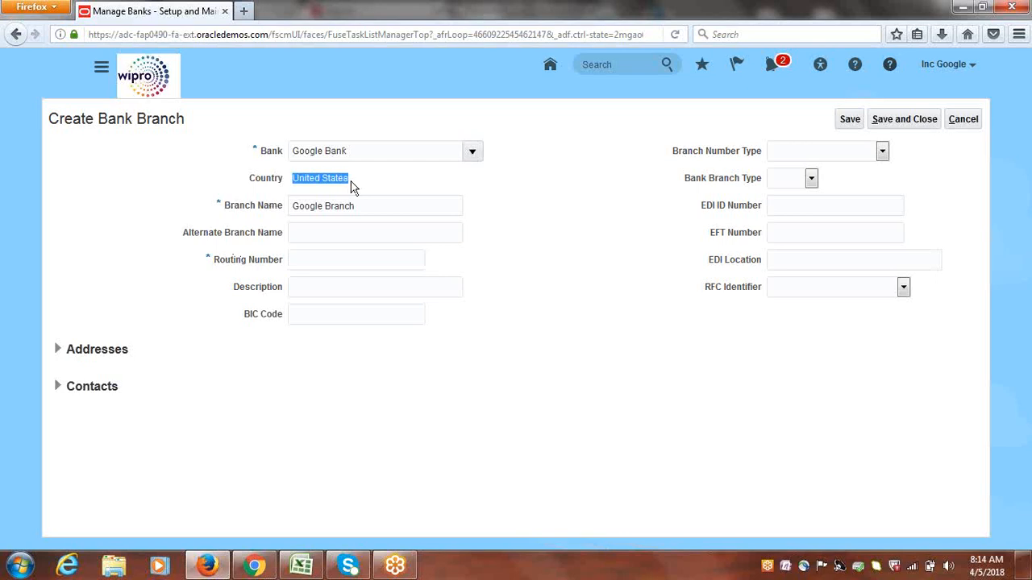
click(405, 187)
click(322, 262)
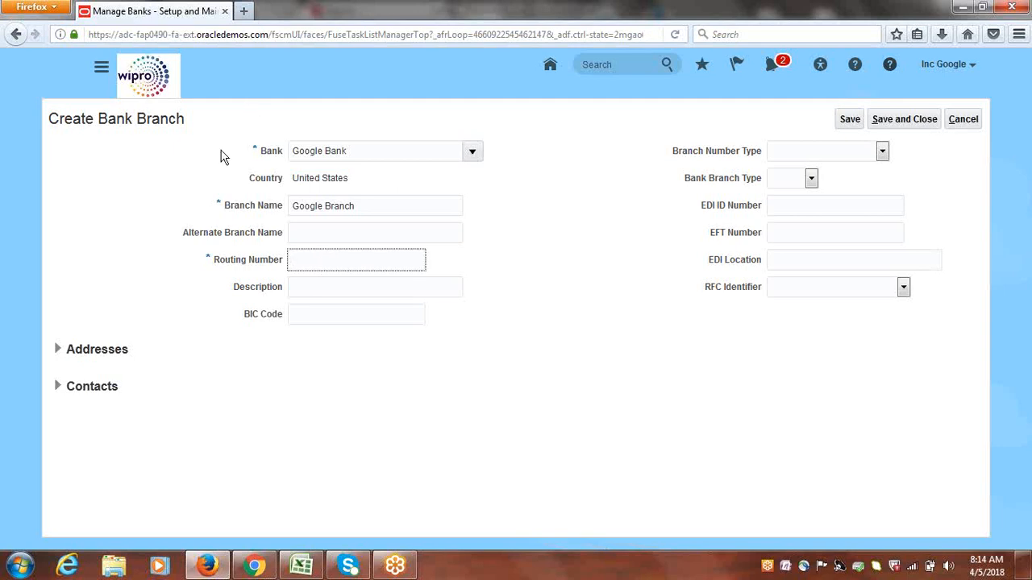
Open google.com in a new browser tab and search for "boa routing number"
click(245, 11)
text(goo)
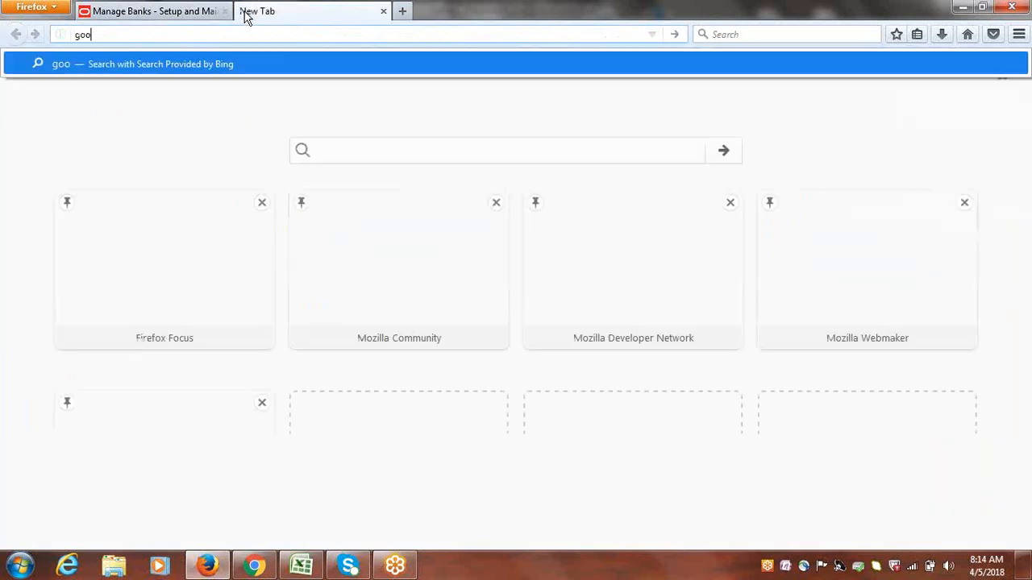
text(gle.com)
key(Return)
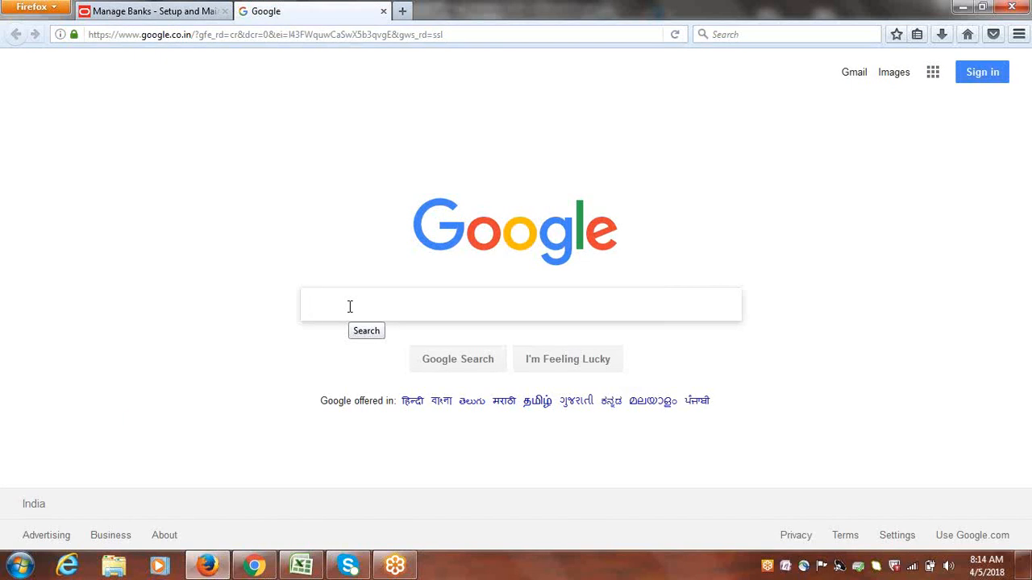
text(BOA)
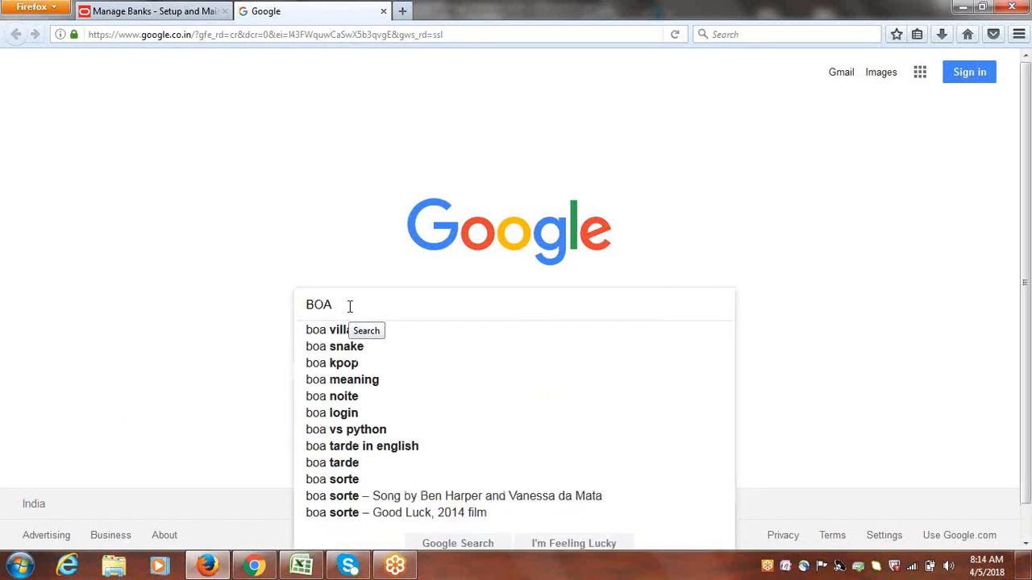
text( Ro)
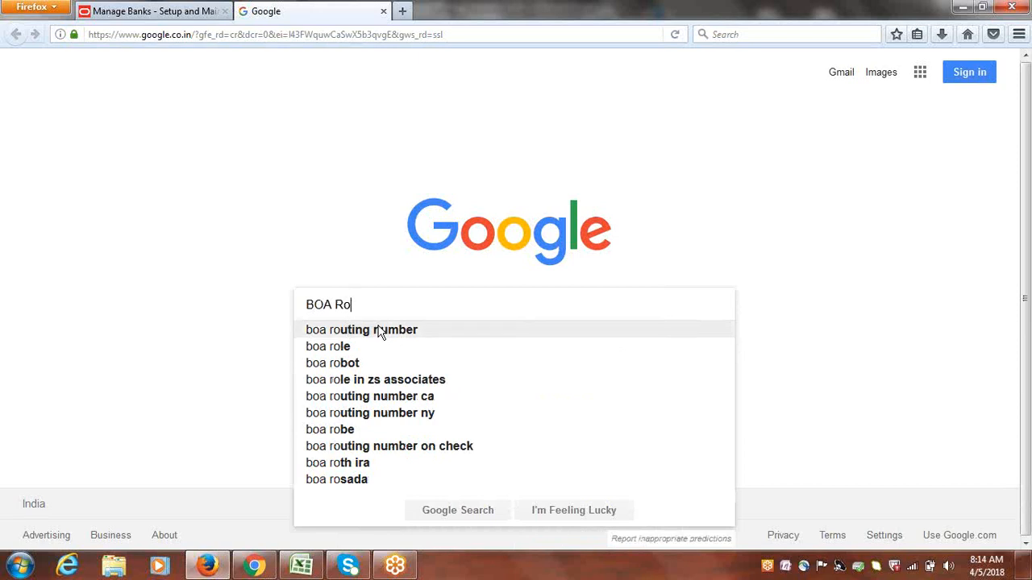
click(382, 331)
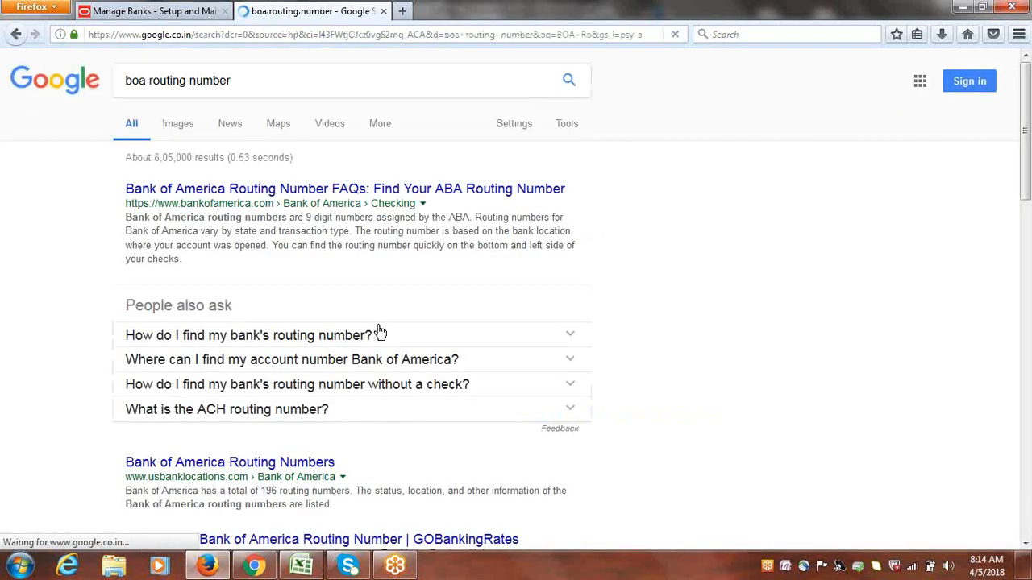
scroll(1030, 230, down, 4)
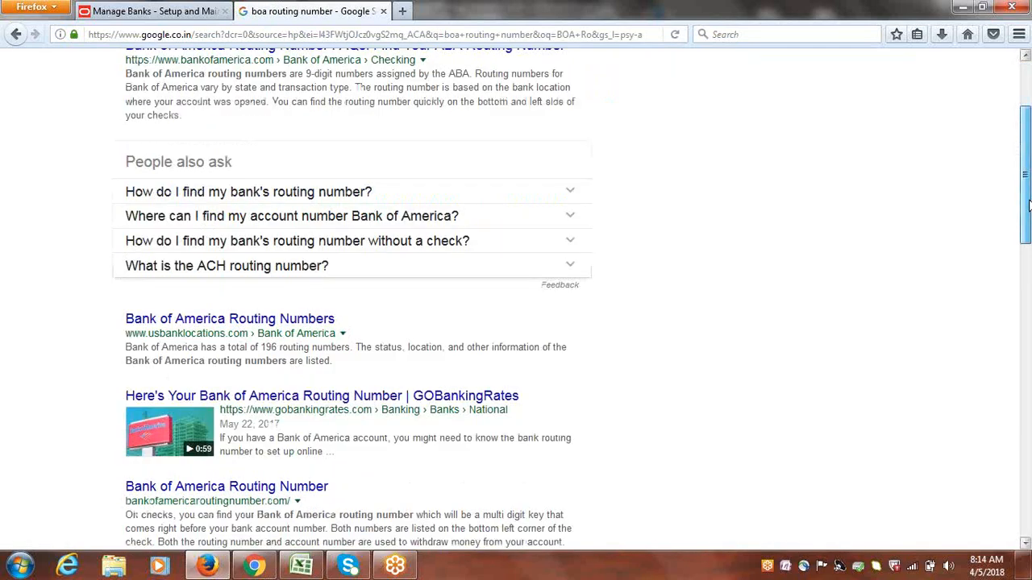
scroll(1030, 230, down, 5)
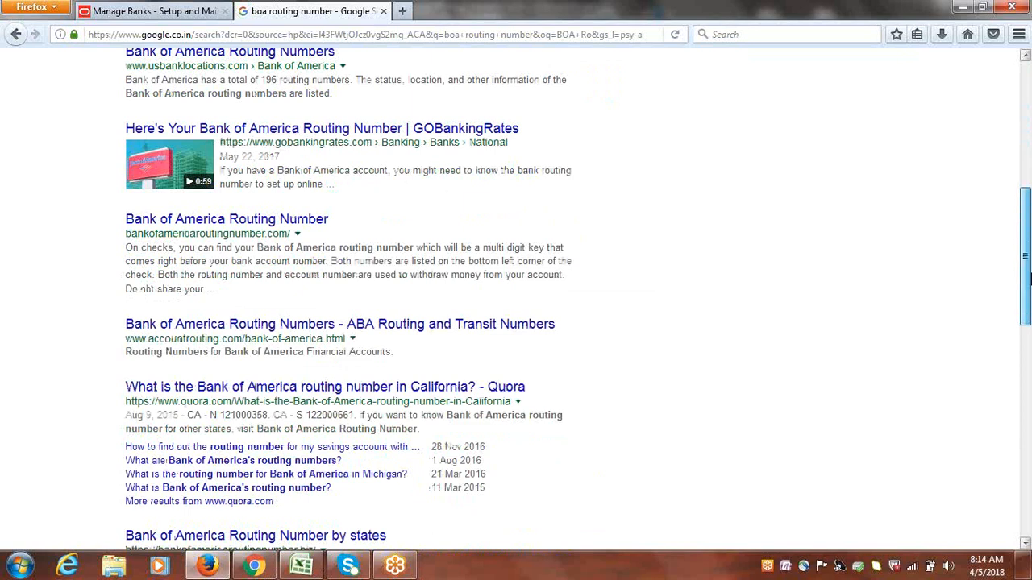
drag(1031, 279, 1022, 234)
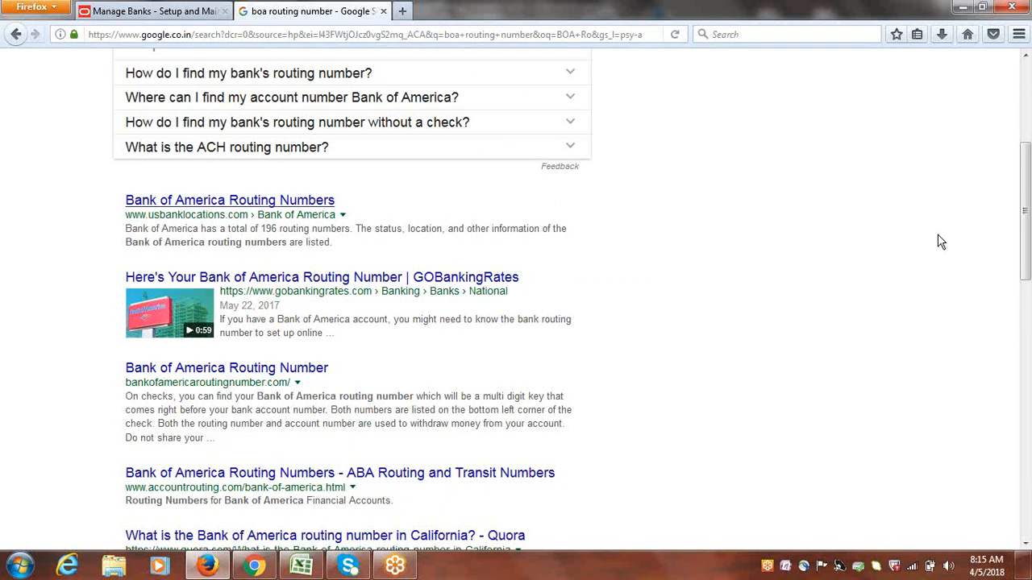
click(270, 202)
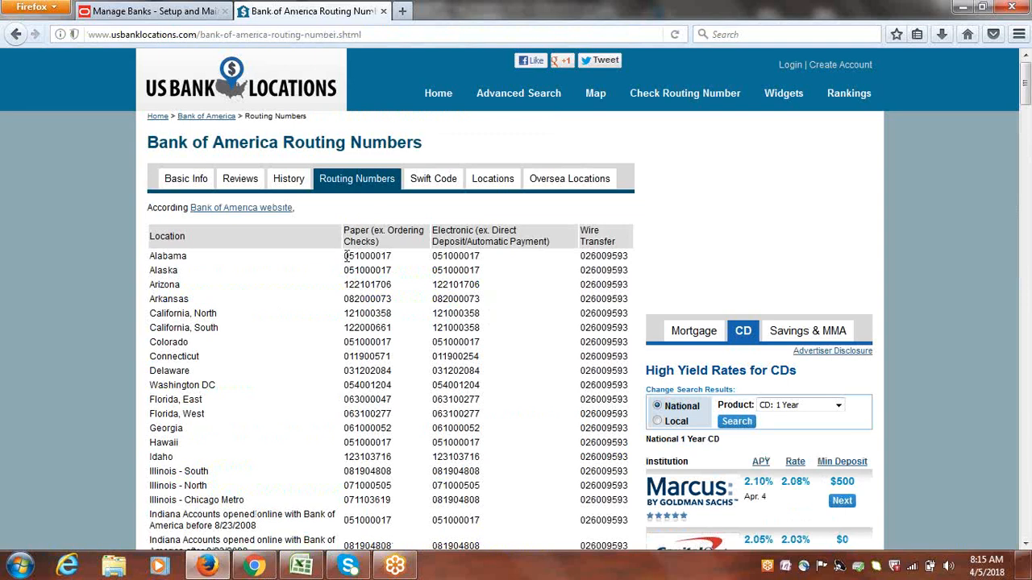
Copy Alabama's paper routing number 051000017 from the web page into the Routing Number of Google Branch
drag(345, 256, 395, 264)
key(ctrl+c)
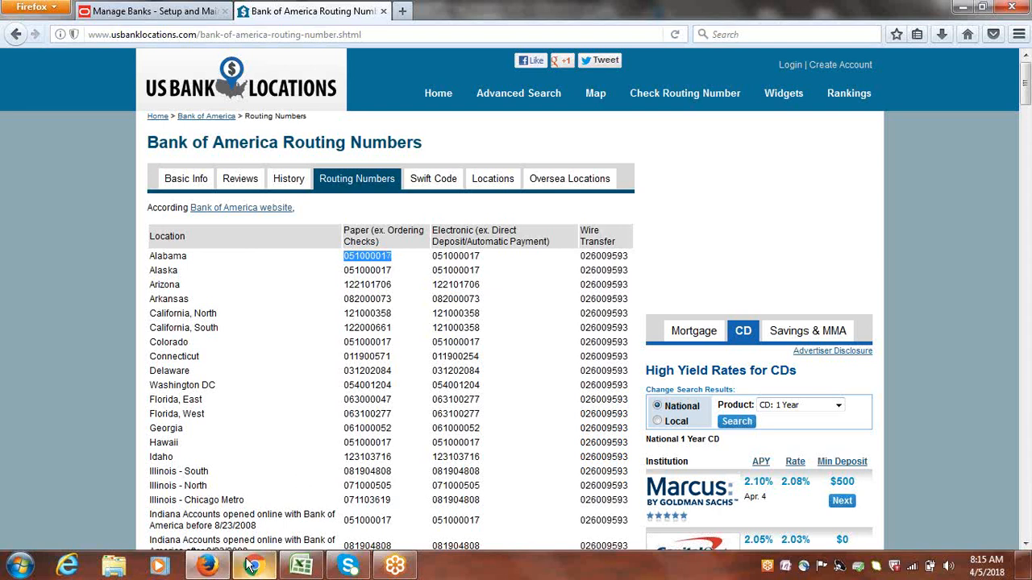
click(182, 12)
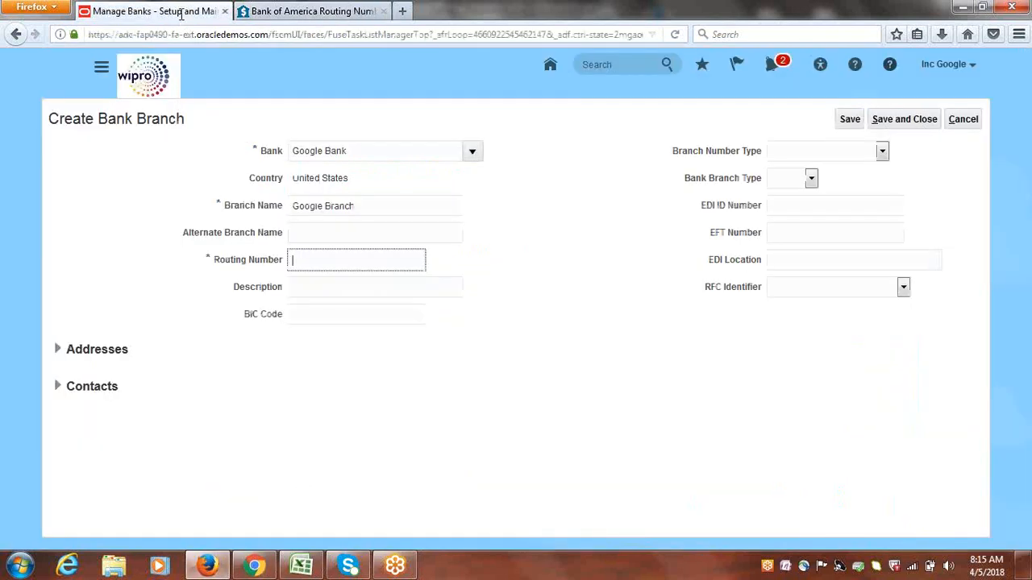
key(ctrl+v)
click(456, 302)
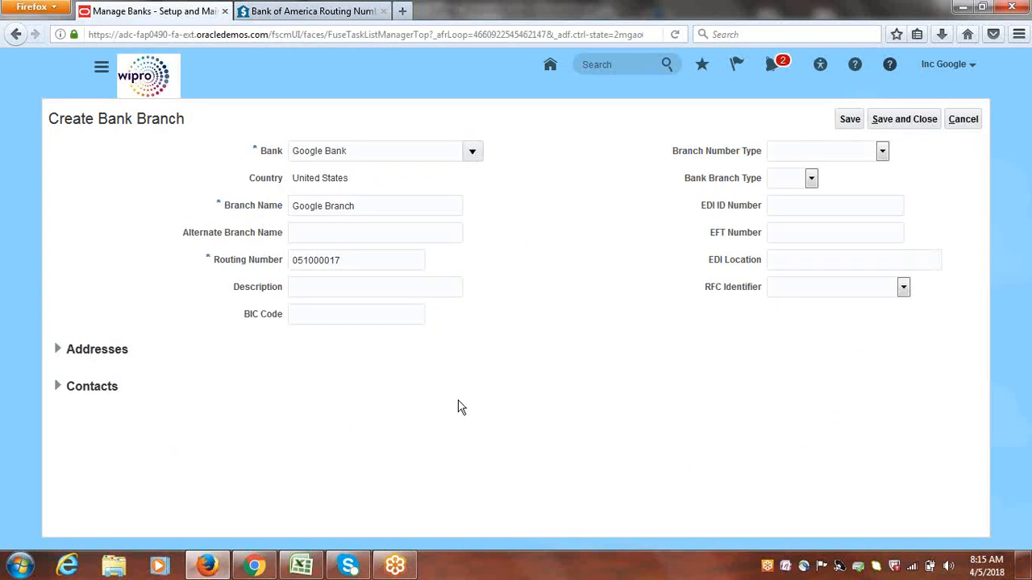
Save and close the Google Branch record and finish the Manage Banks task
click(900, 121)
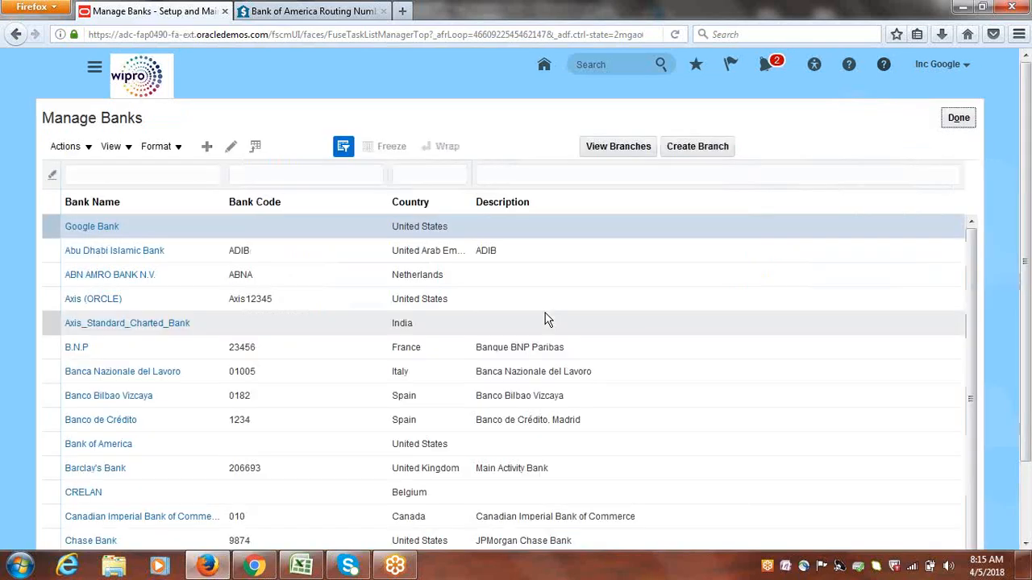
click(555, 205)
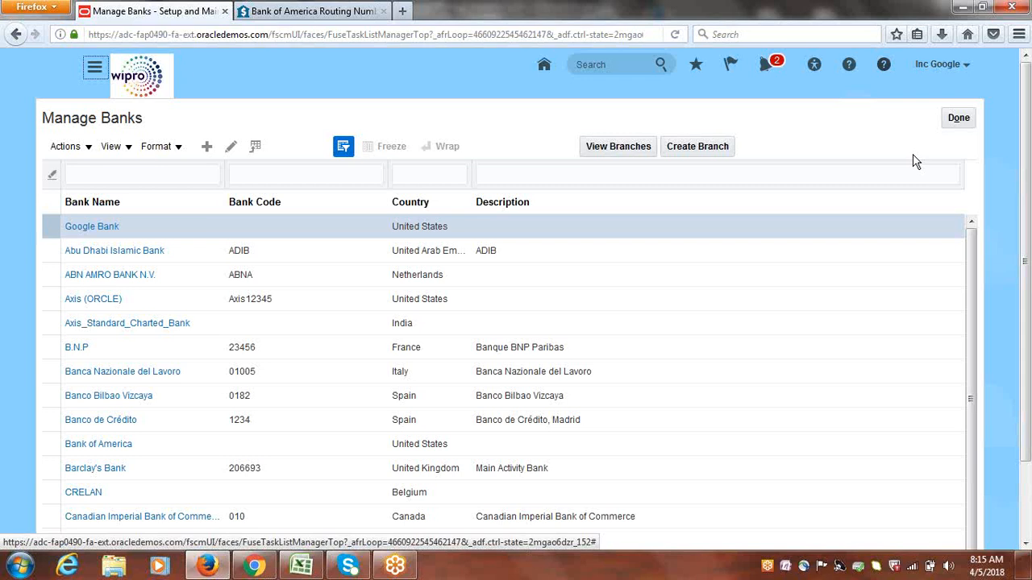
click(959, 118)
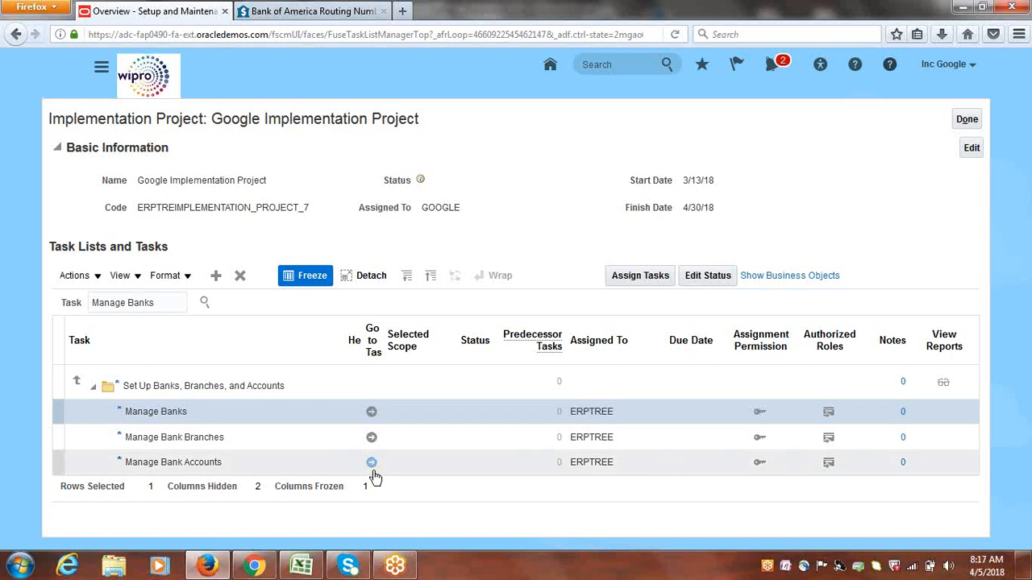
Open the Manage Bank Accounts task from the implementation project and start creating a bank account
click(176, 437)
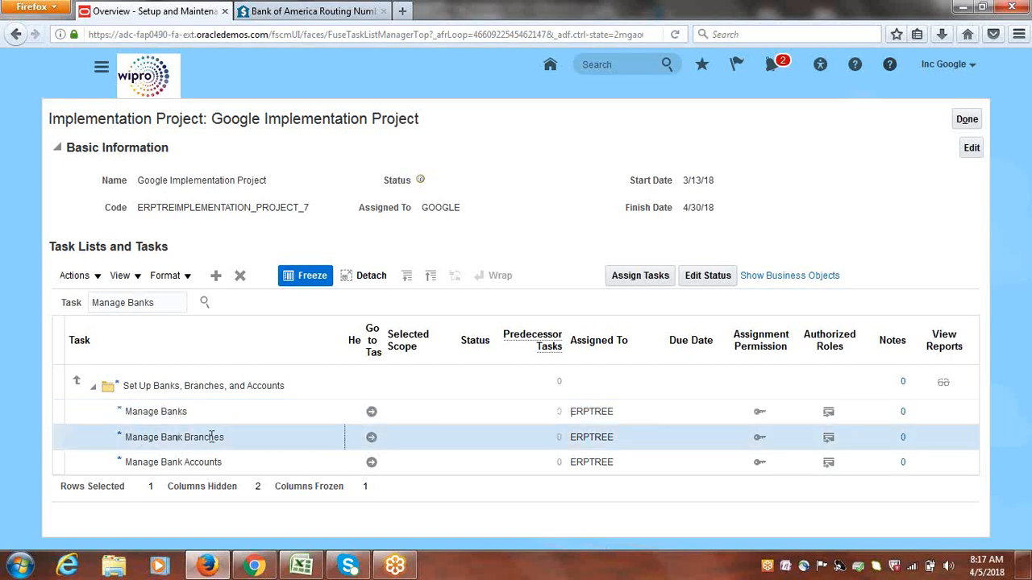
click(372, 463)
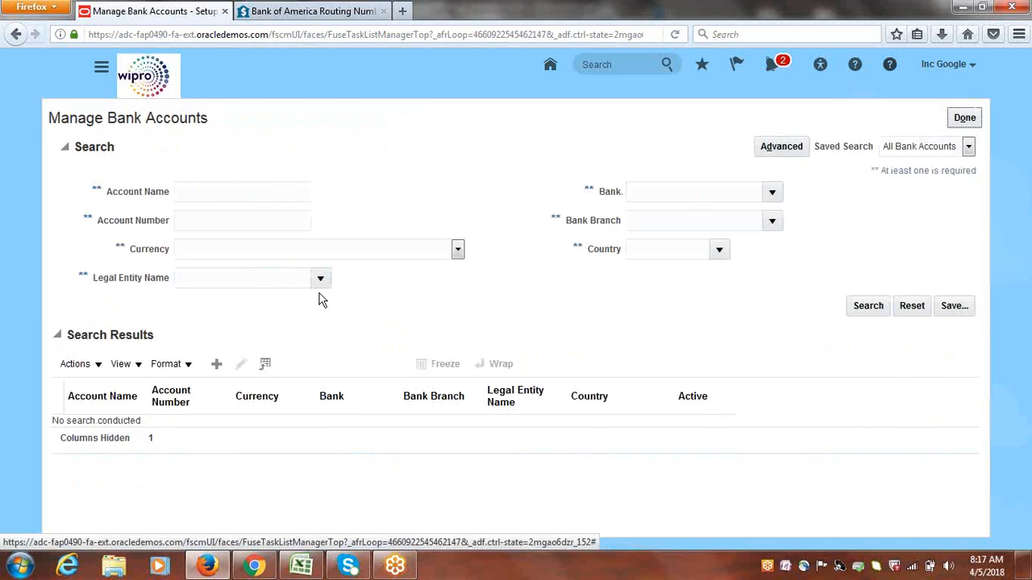
click(216, 366)
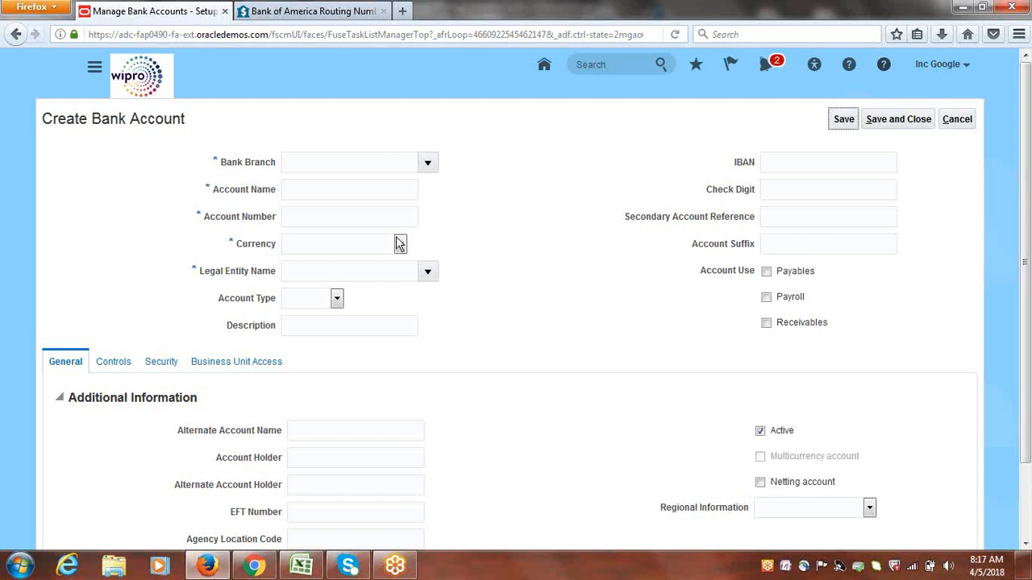
Search the bank branches for "Google" and assign Google Branch to the new bank account
click(429, 162)
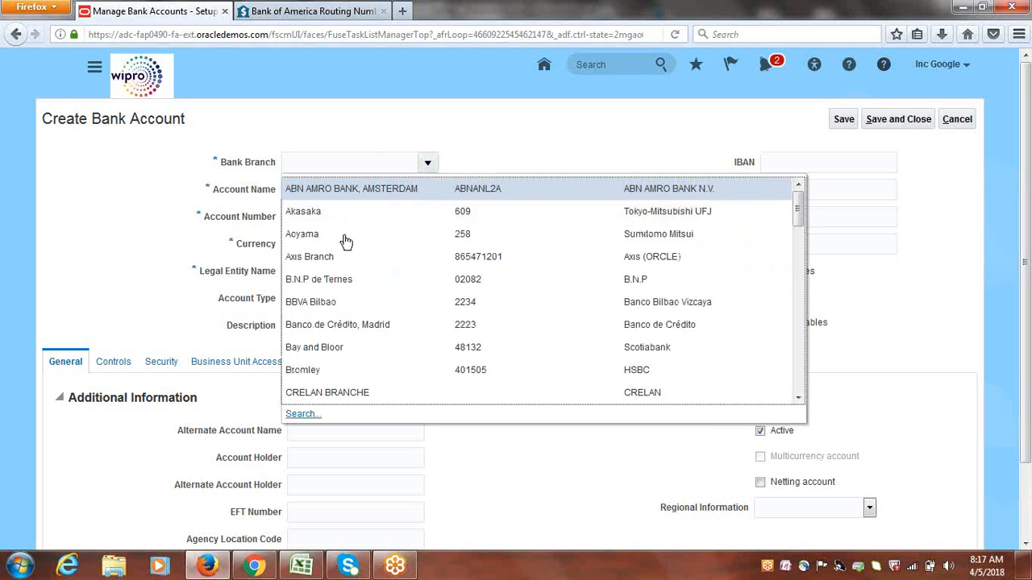
click(303, 414)
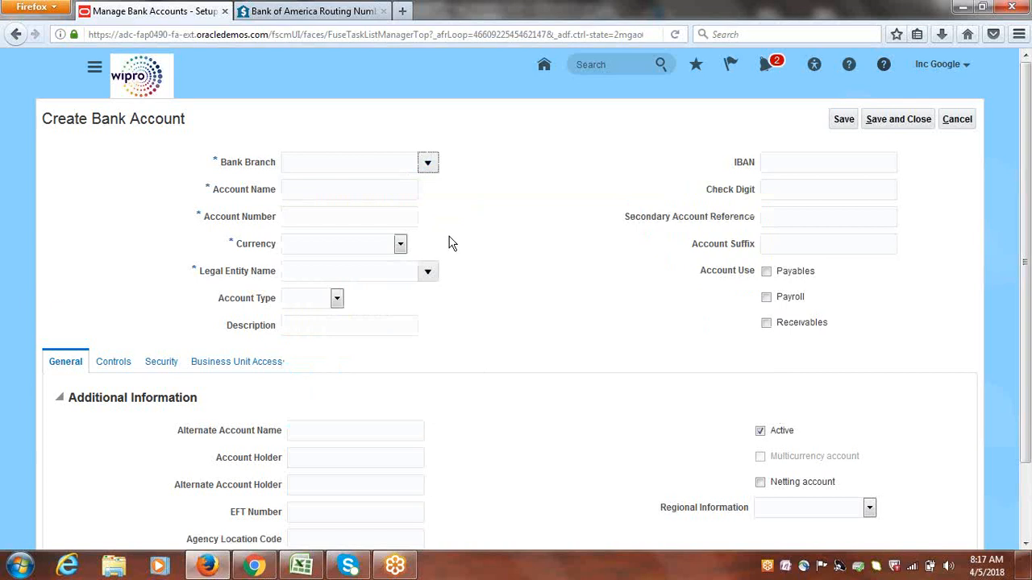
text(Google)
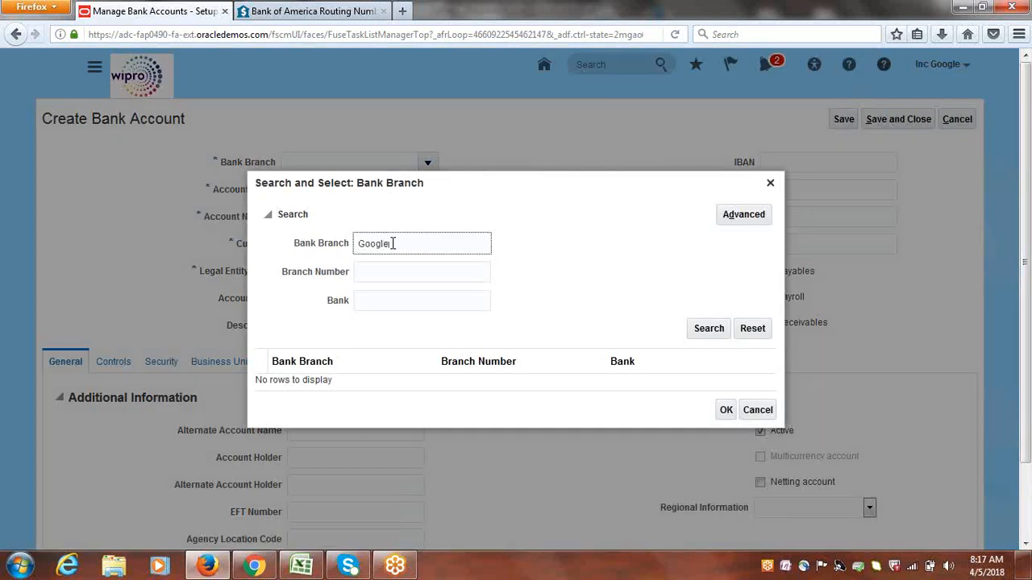
click(698, 328)
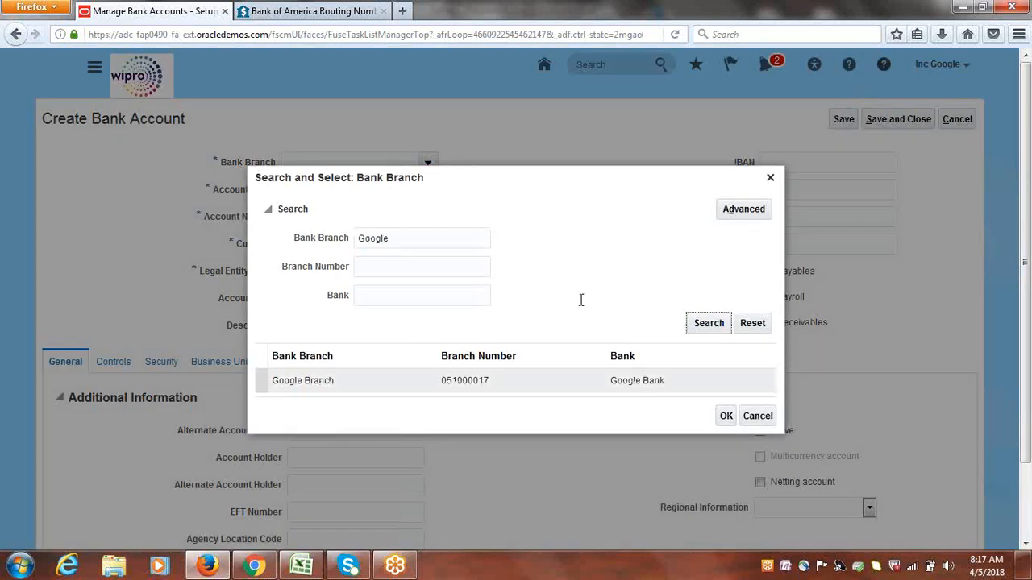
click(334, 380)
click(729, 419)
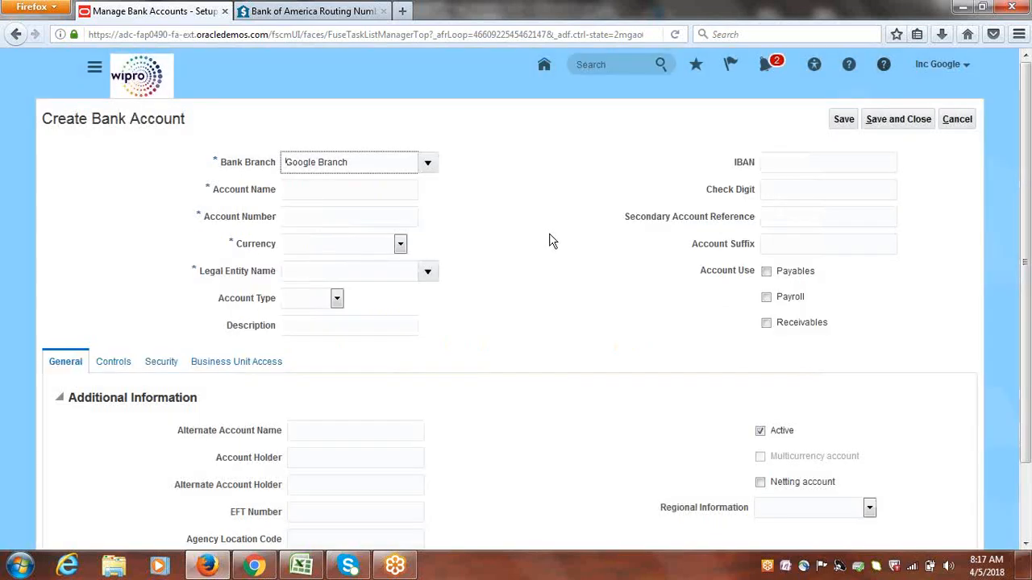
Name the new bank account "Google Corporate Account"
click(363, 190)
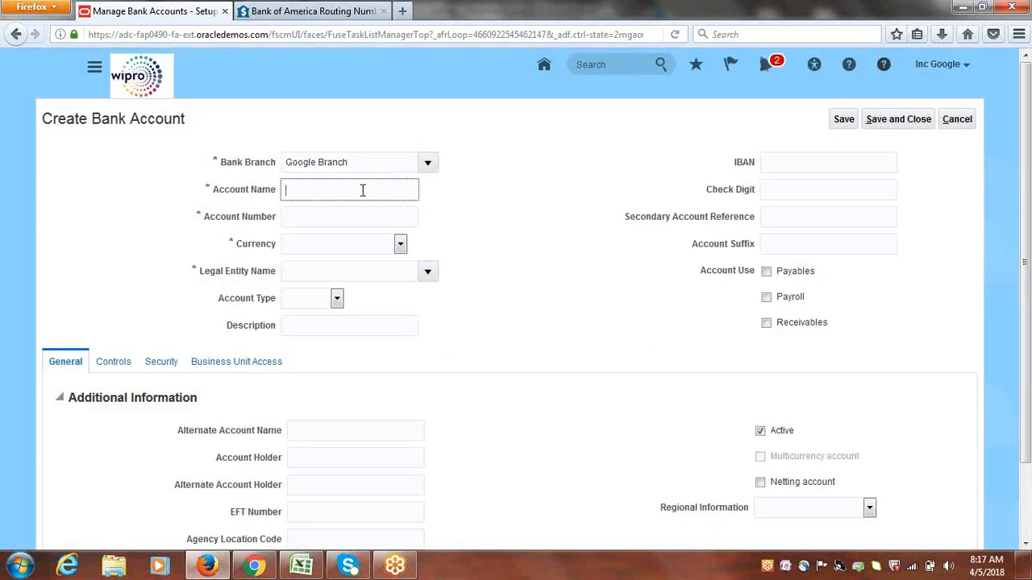
text(999999999999)
drag(343, 190, 240, 204)
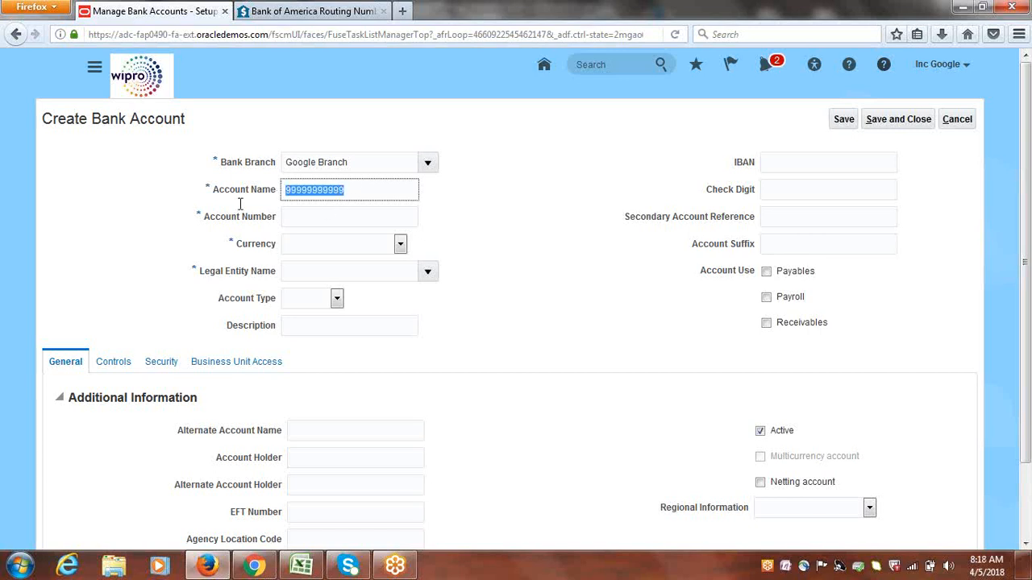
key(BackSpace)
text(Go)
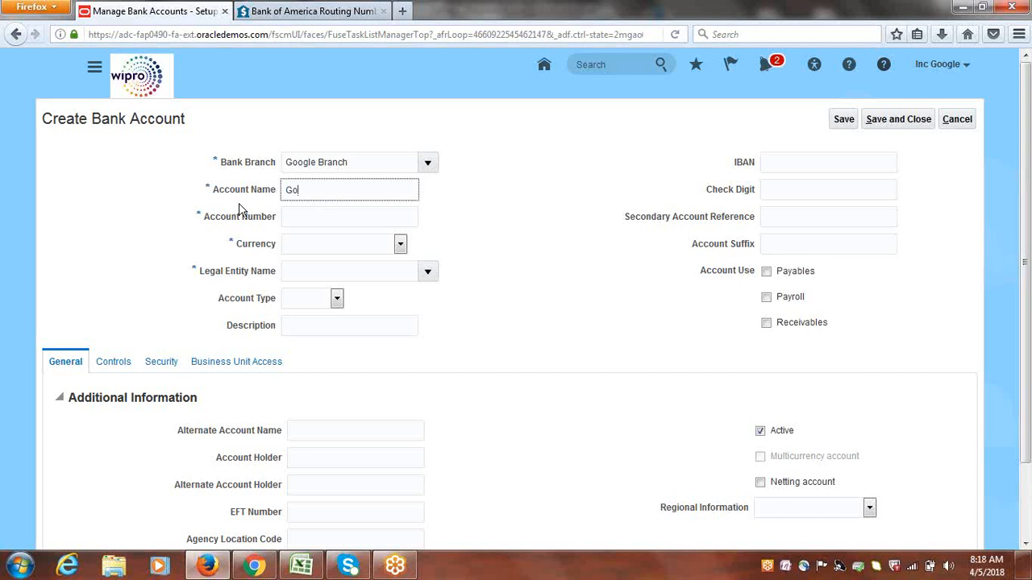
text(ogle Corporate Account)
key(Tab)
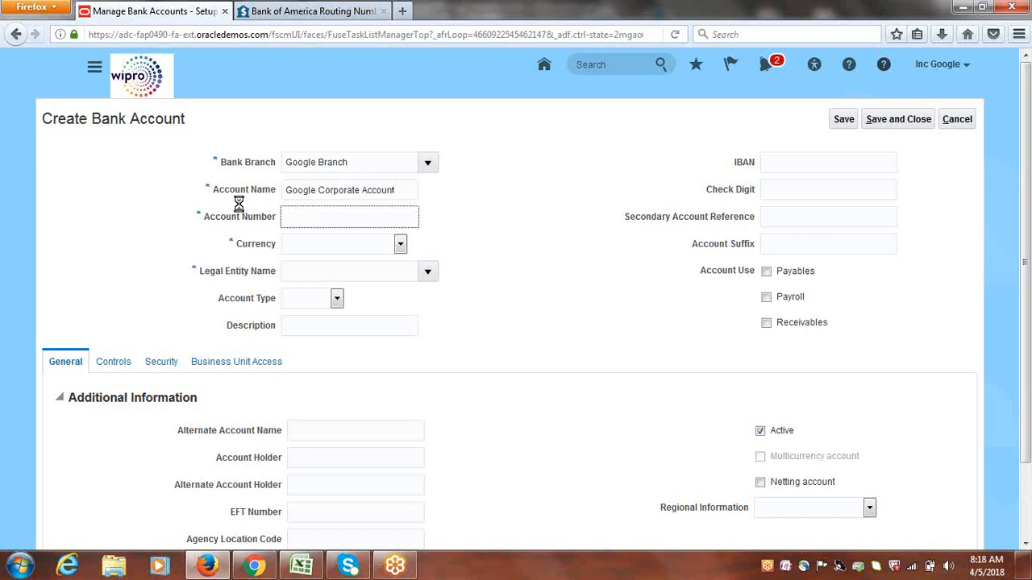
Enter the bank account's account number and set its currency to USD - US Dollar
text(99999999999)
click(485, 222)
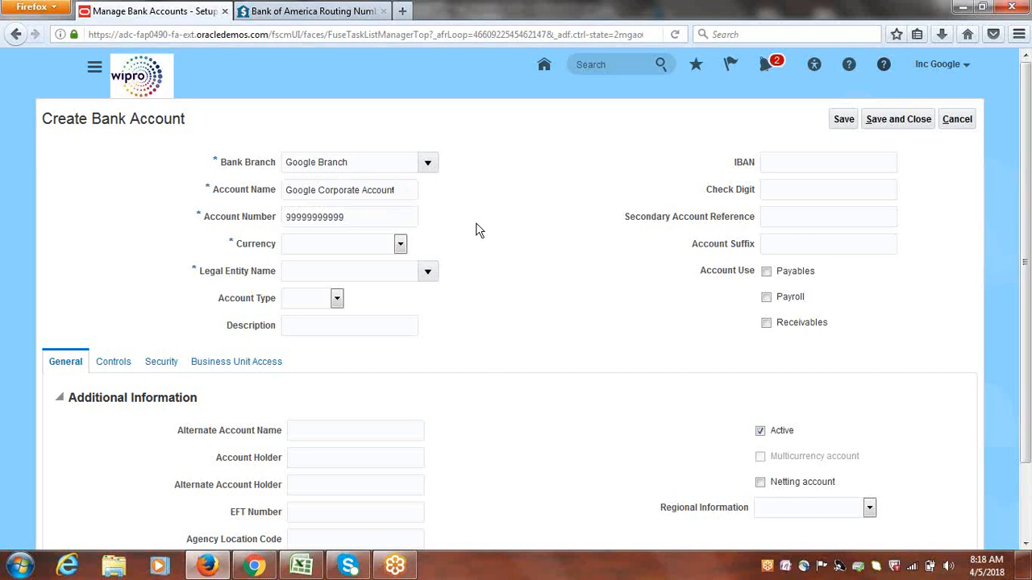
click(398, 245)
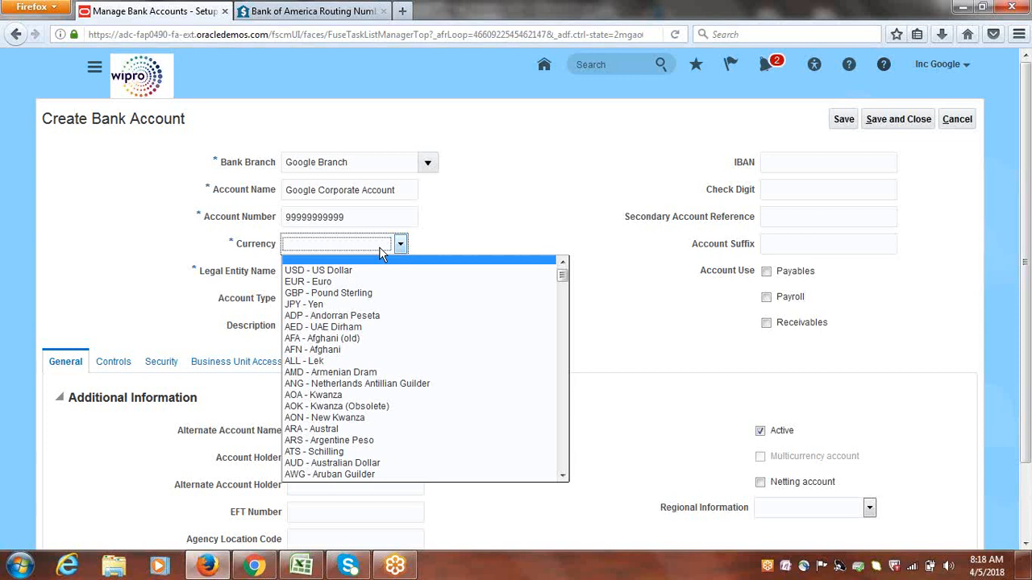
click(337, 271)
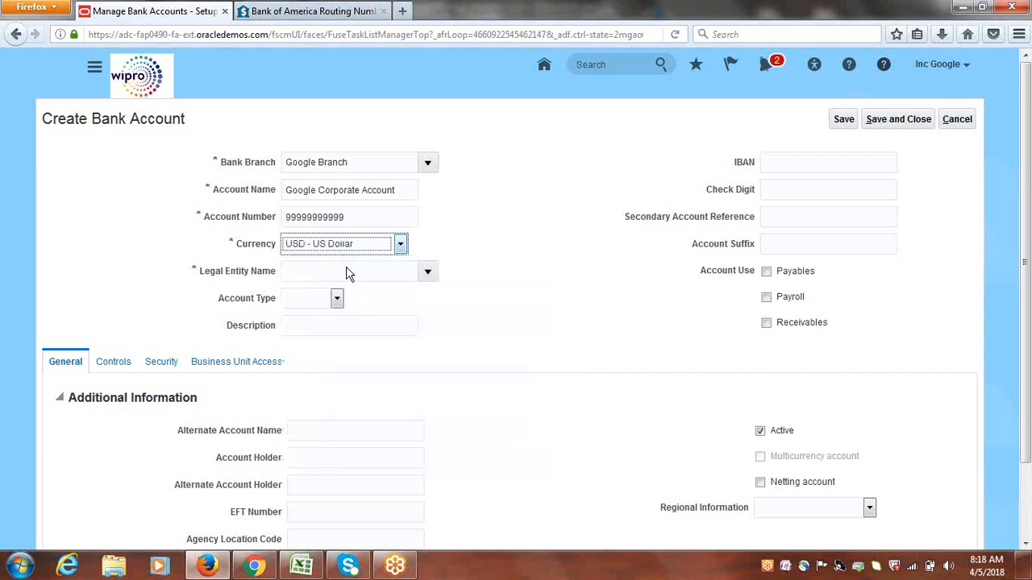
Search the legal entities for "Google" and assign Google USA Legal Entity to the bank account
click(428, 274)
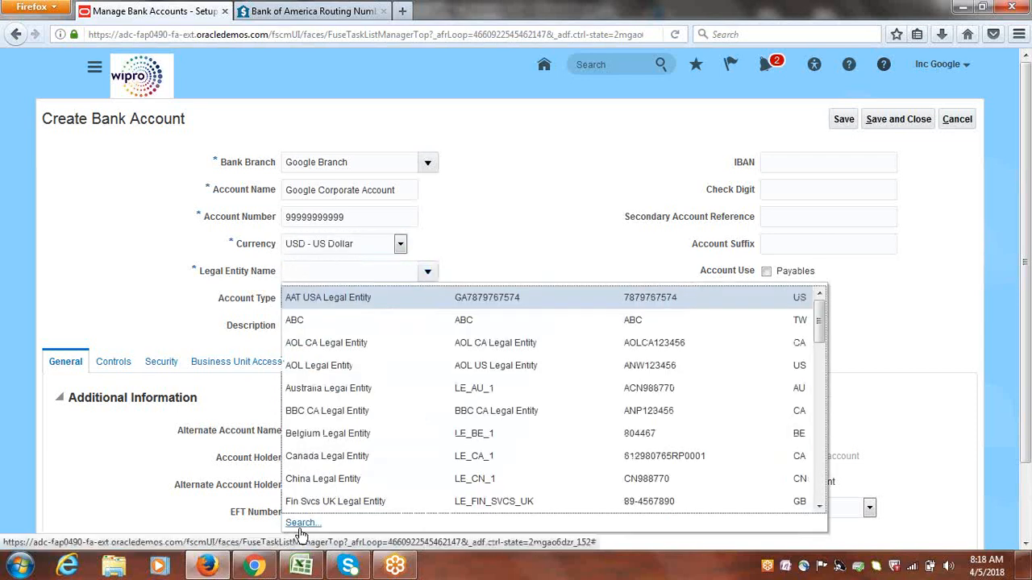
click(301, 524)
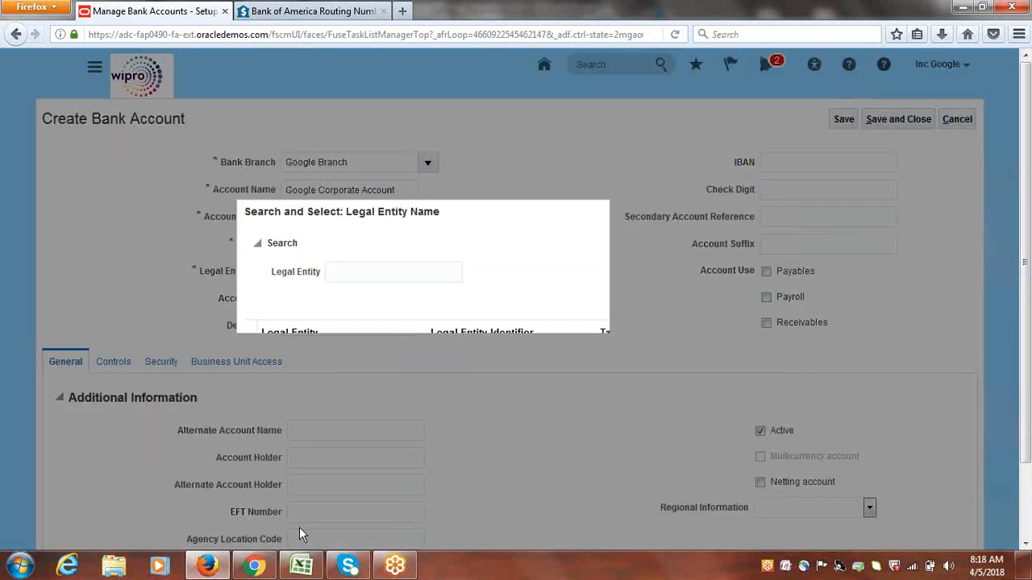
click(422, 272)
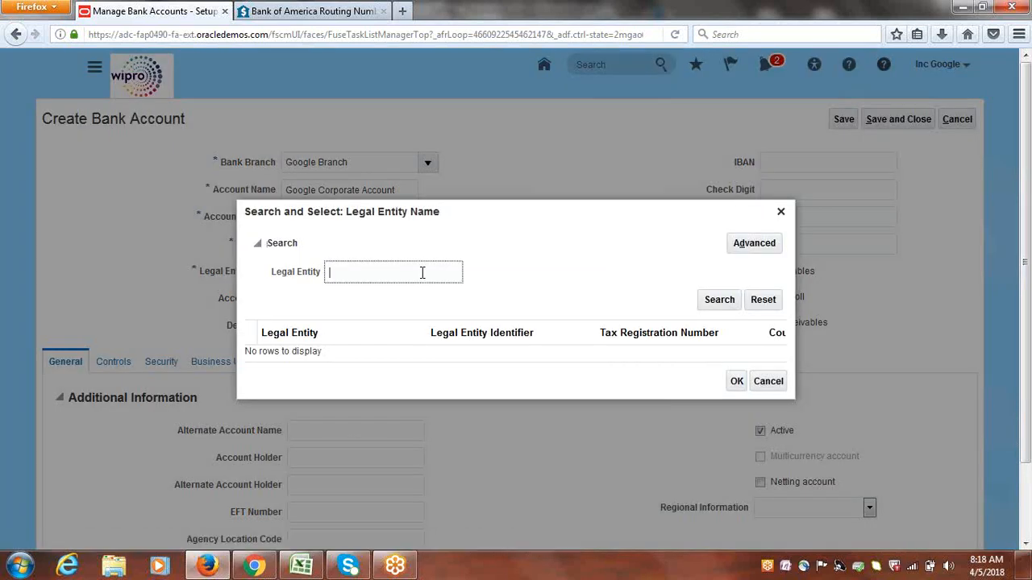
text(Google)
click(719, 305)
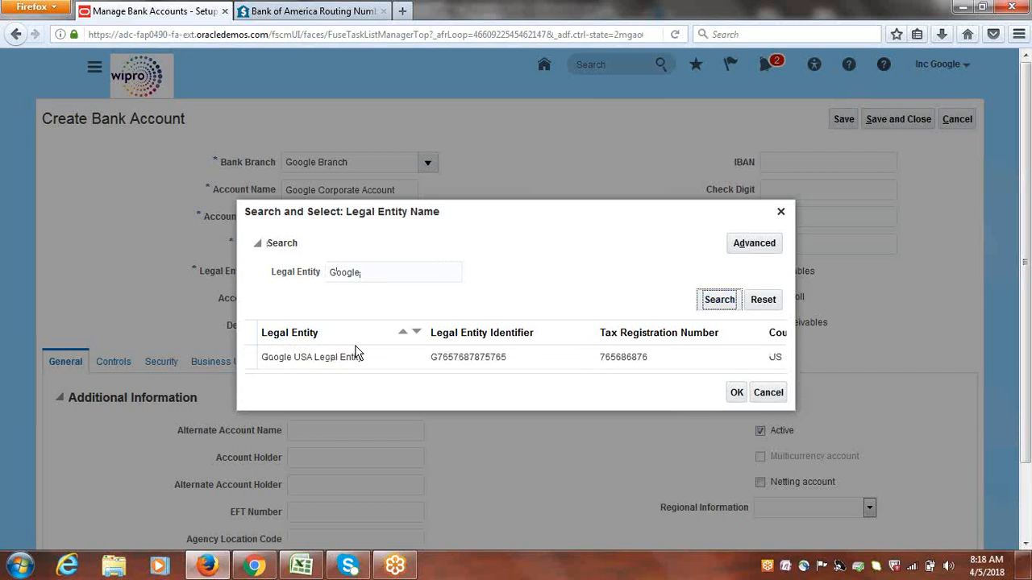
click(357, 352)
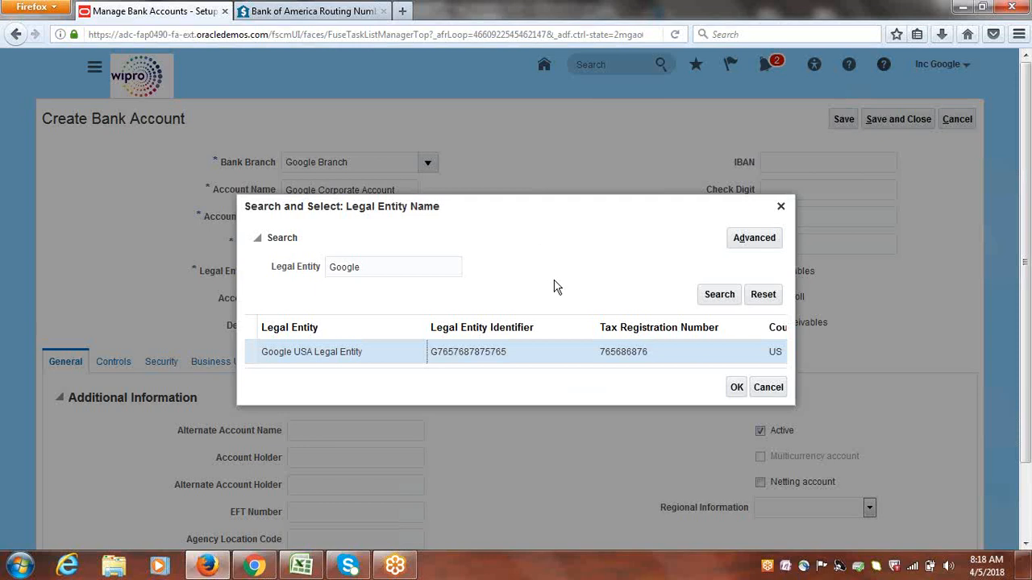
click(736, 388)
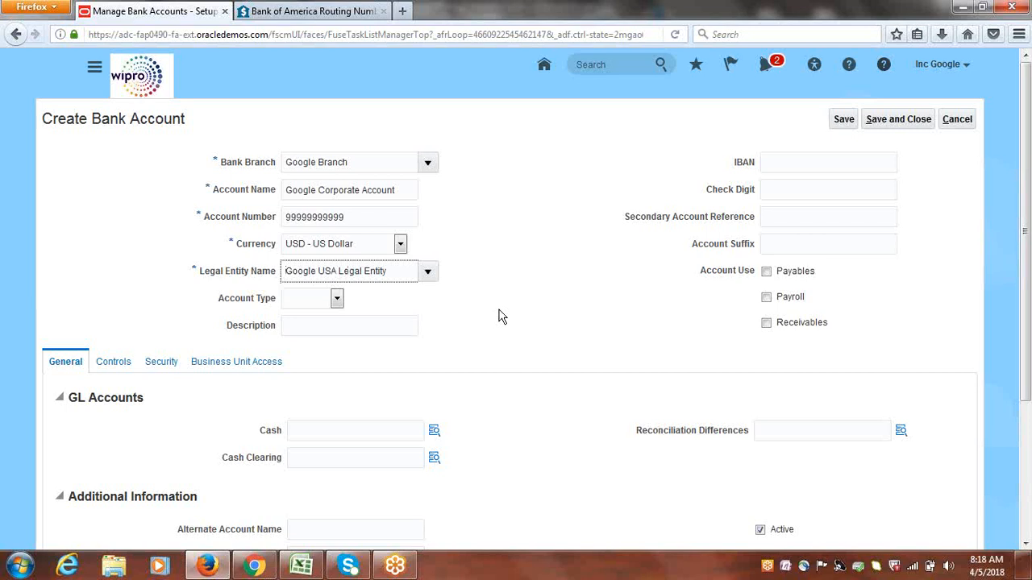
click(441, 309)
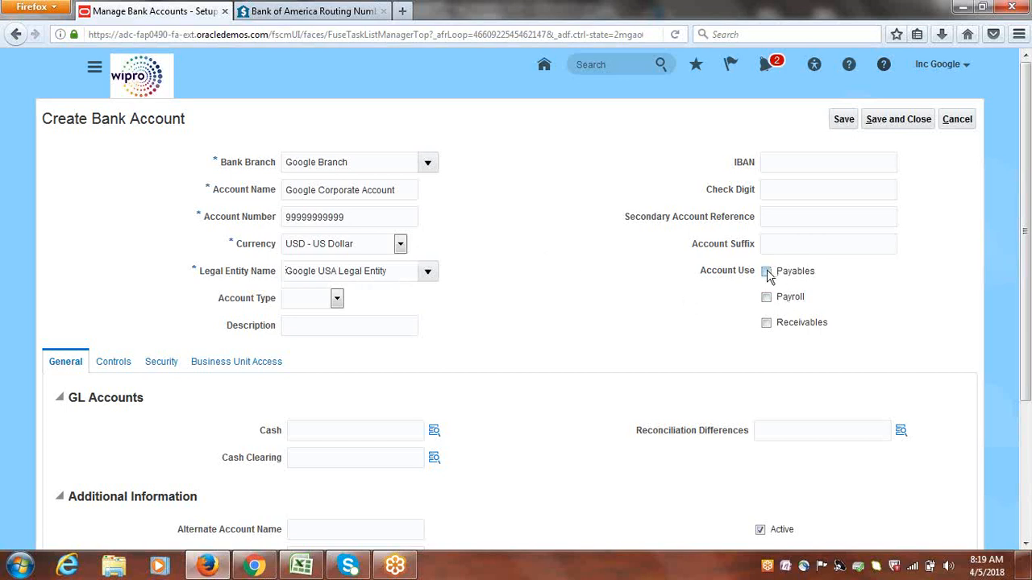
Enable the account for Payables and Receivables, and set its GL Cash account to 1000.1000.11200, using 11200 Cash as the account segment
click(766, 323)
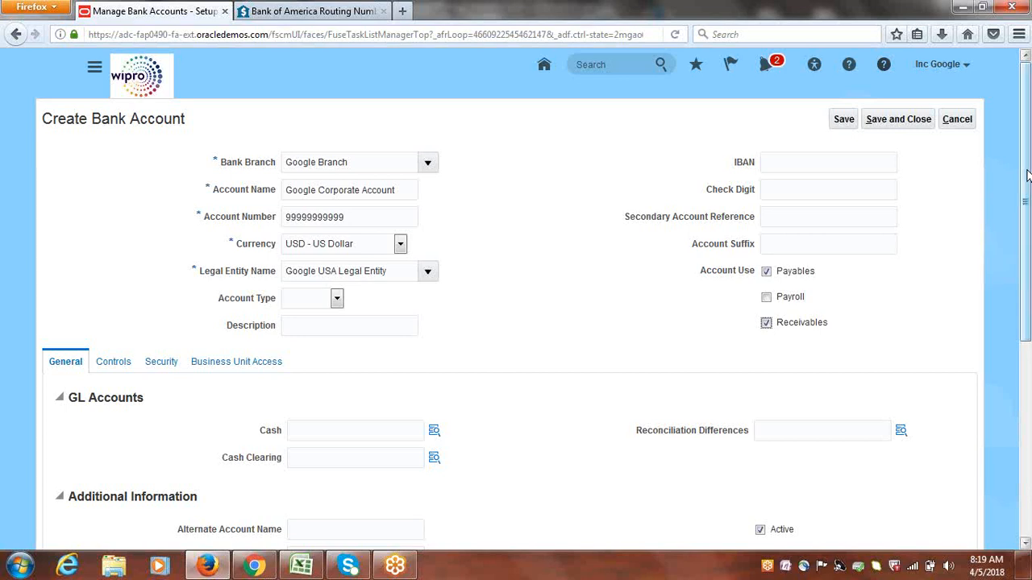
scroll(782, 302, down, 1)
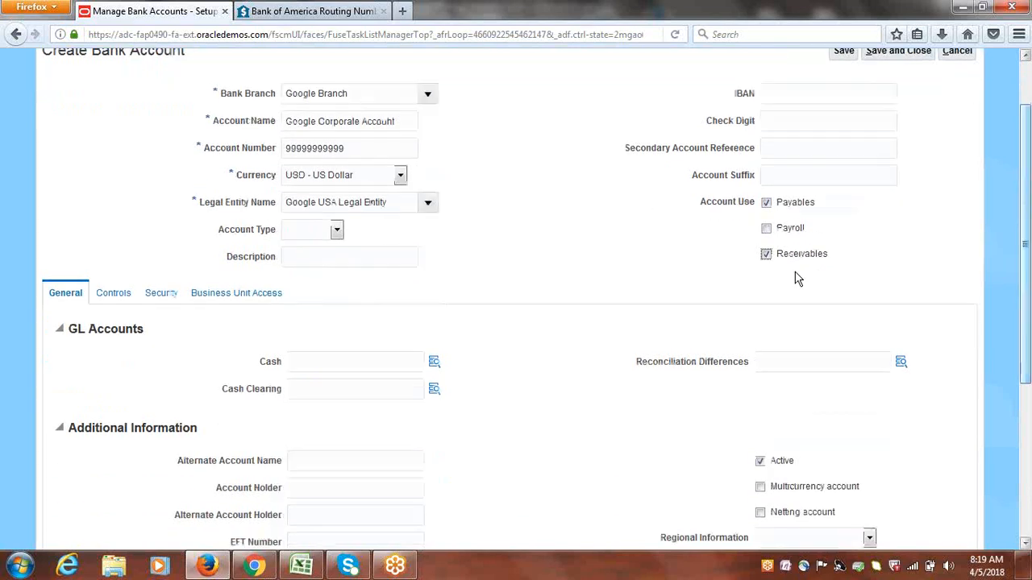
click(435, 365)
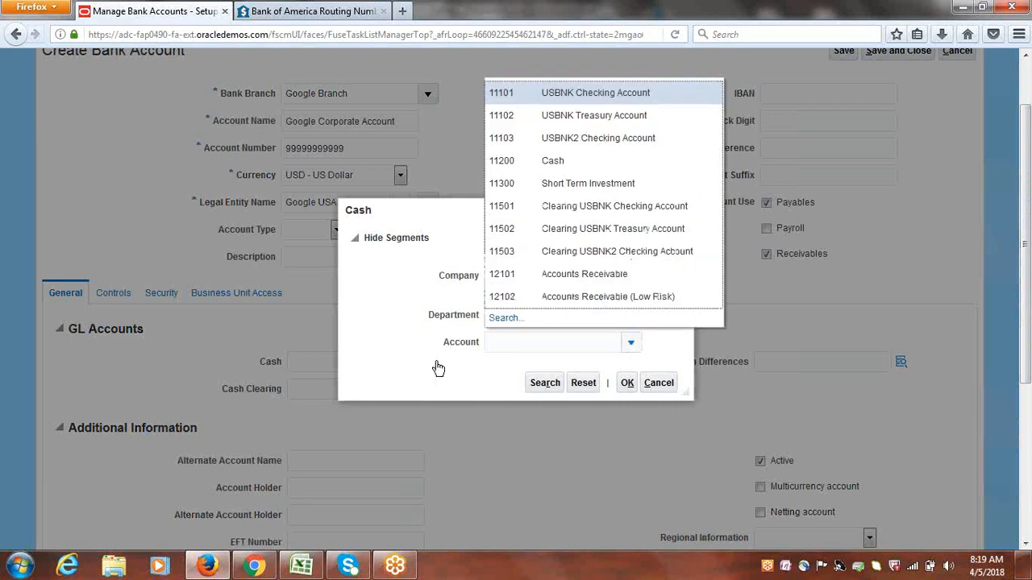
click(561, 163)
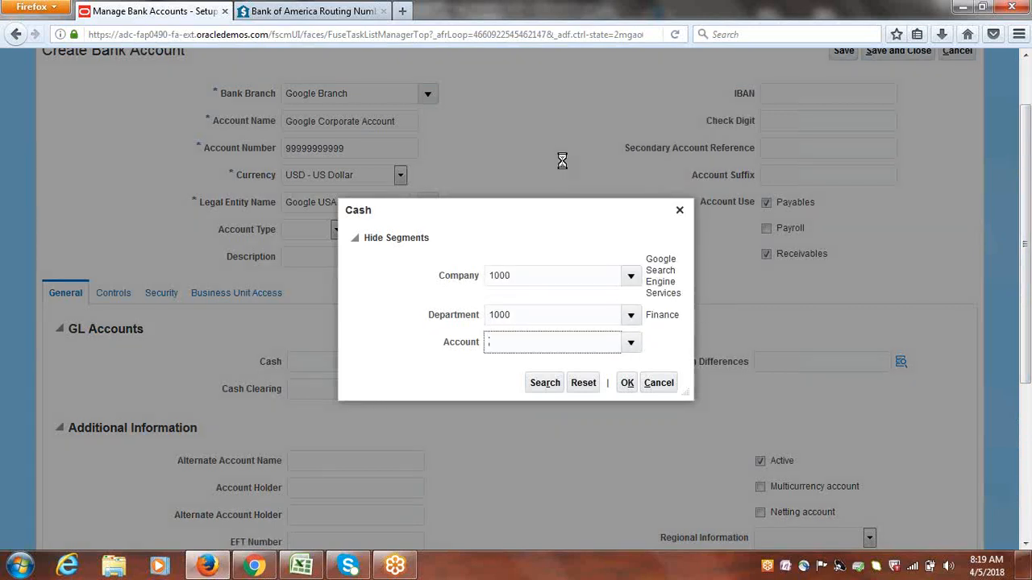
click(627, 383)
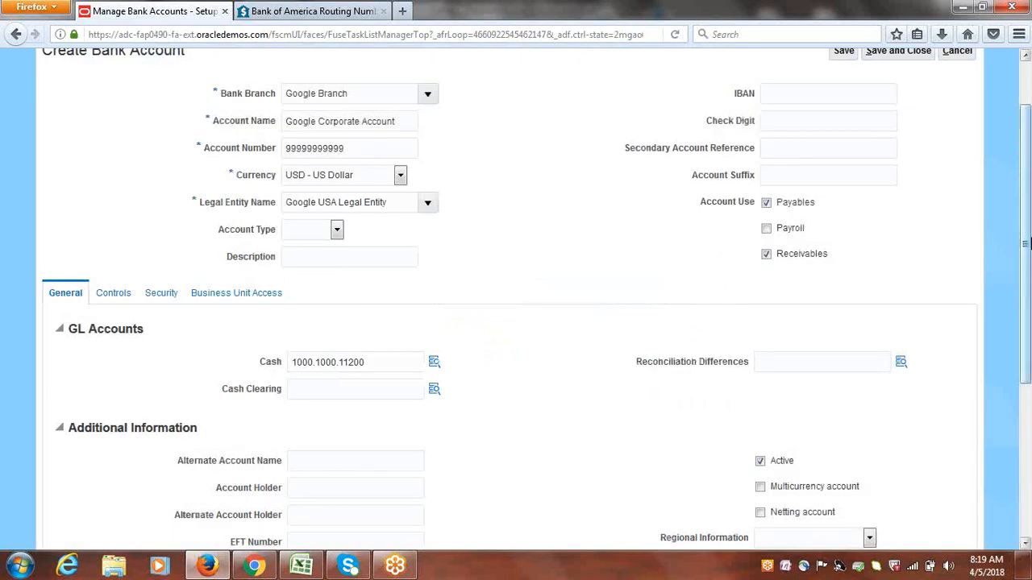
Create a payment document for the bank account and name it "Google Check"
drag(1029, 228, 1027, 395)
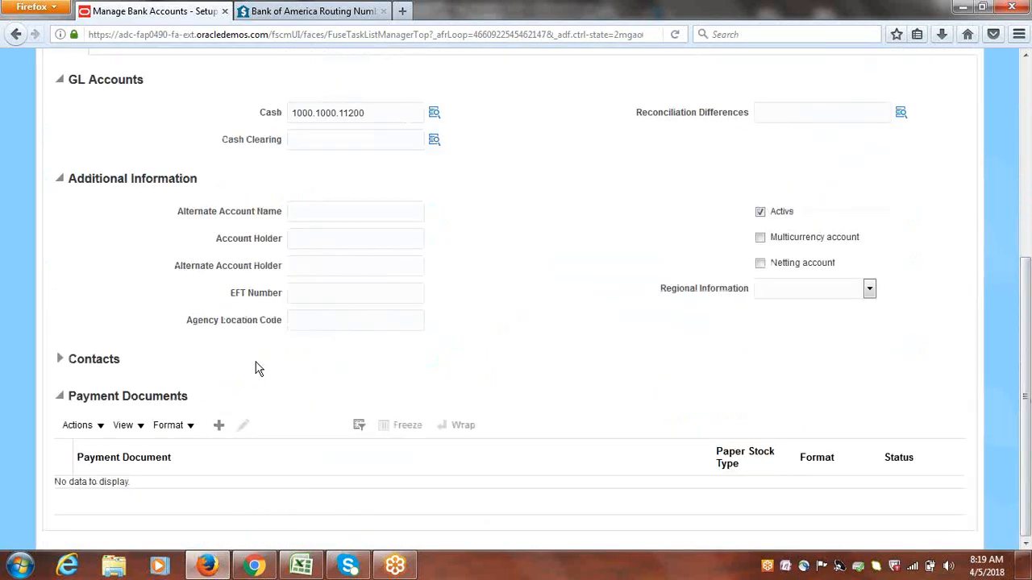
click(219, 427)
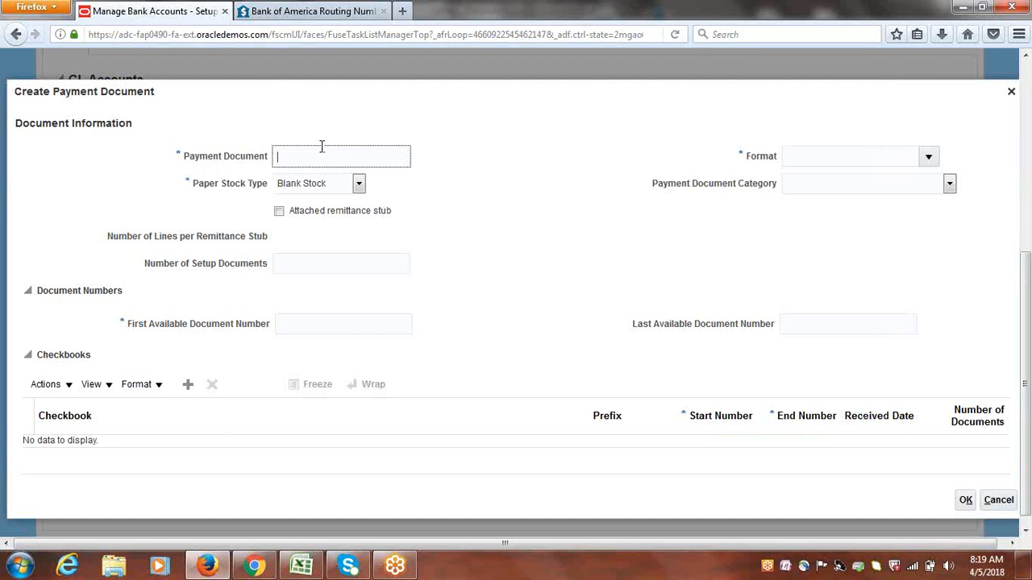
text(GOO)
key(BackSpace)
key(BackSpace)
text(oogle Check)
Set the payment document's paper stock type to Numbered Stock
click(359, 184)
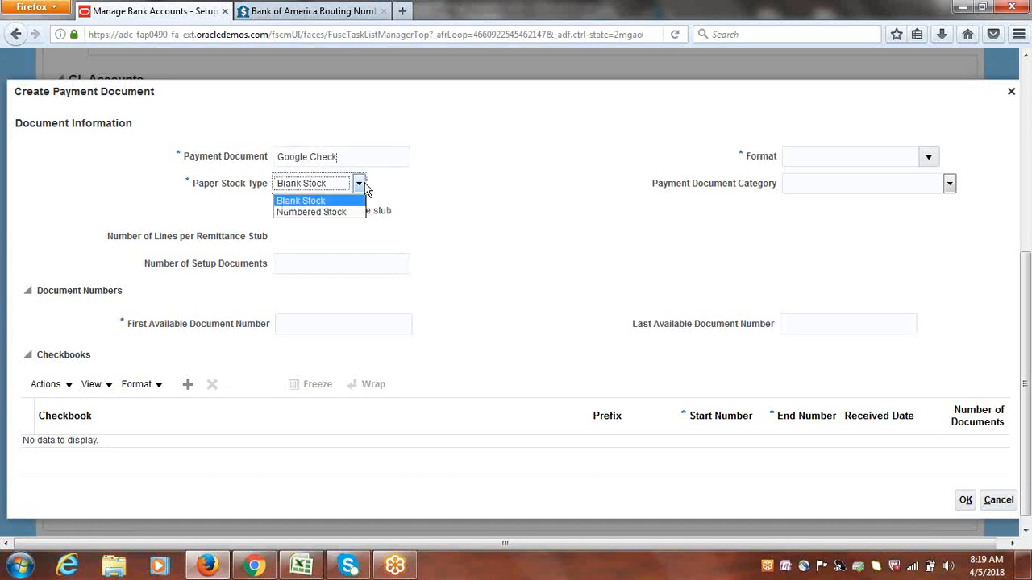
click(320, 216)
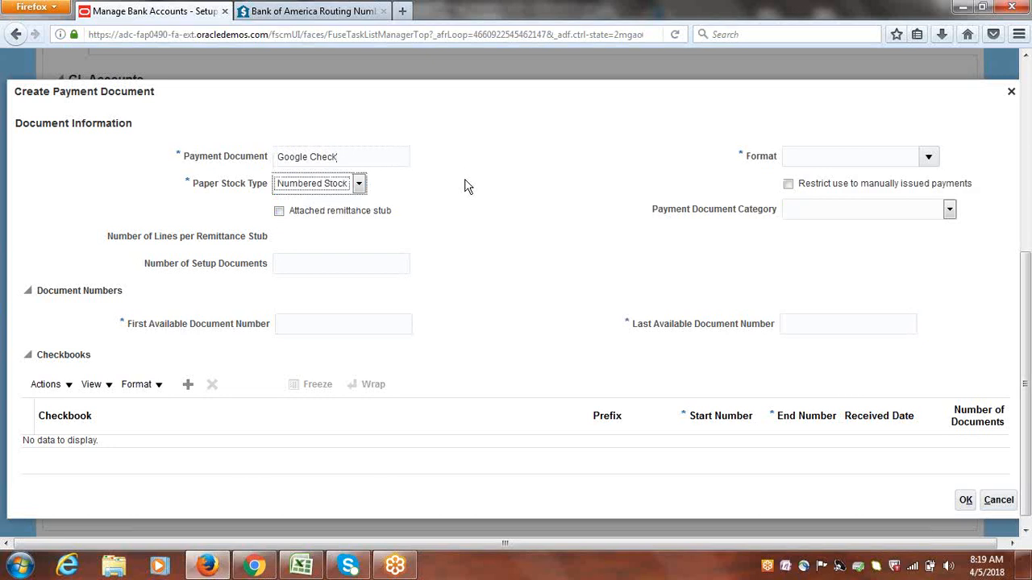
click(930, 159)
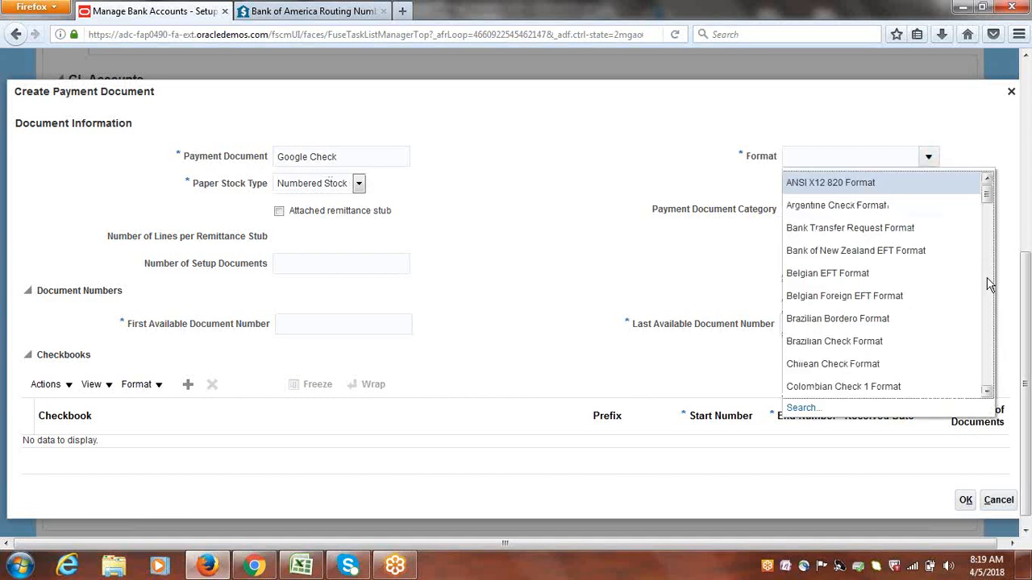
drag(987, 195, 986, 228)
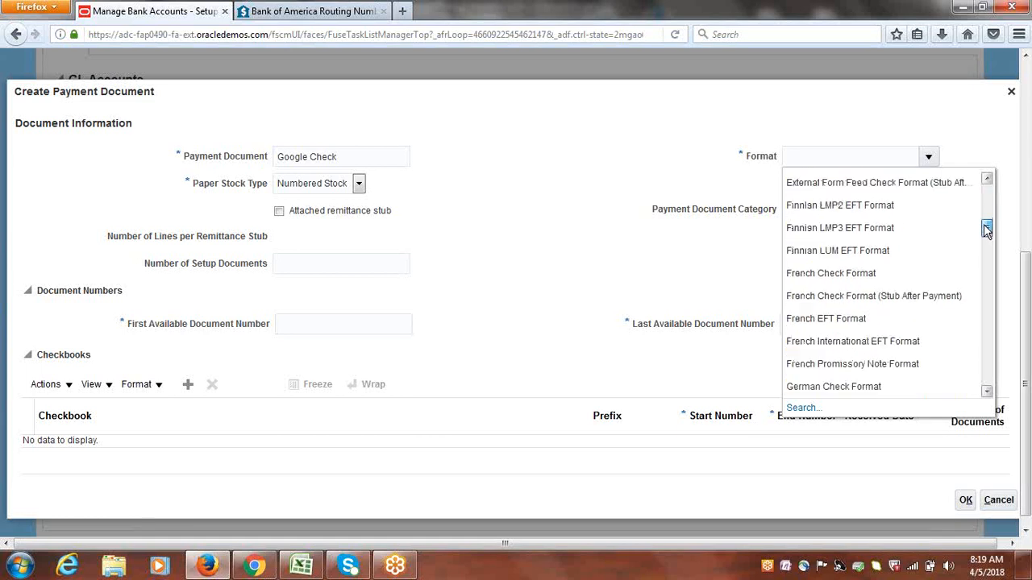
click(802, 409)
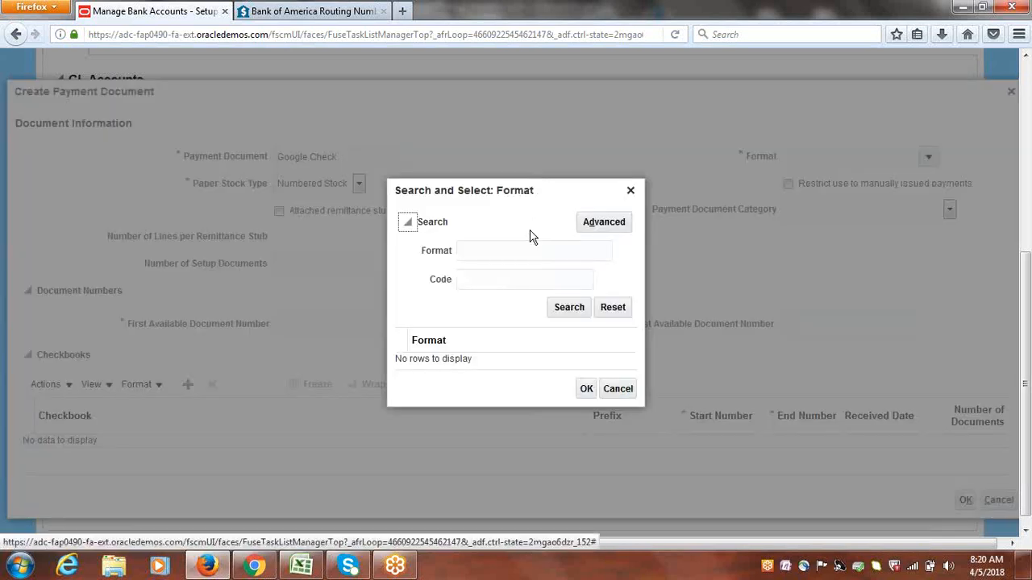
click(496, 250)
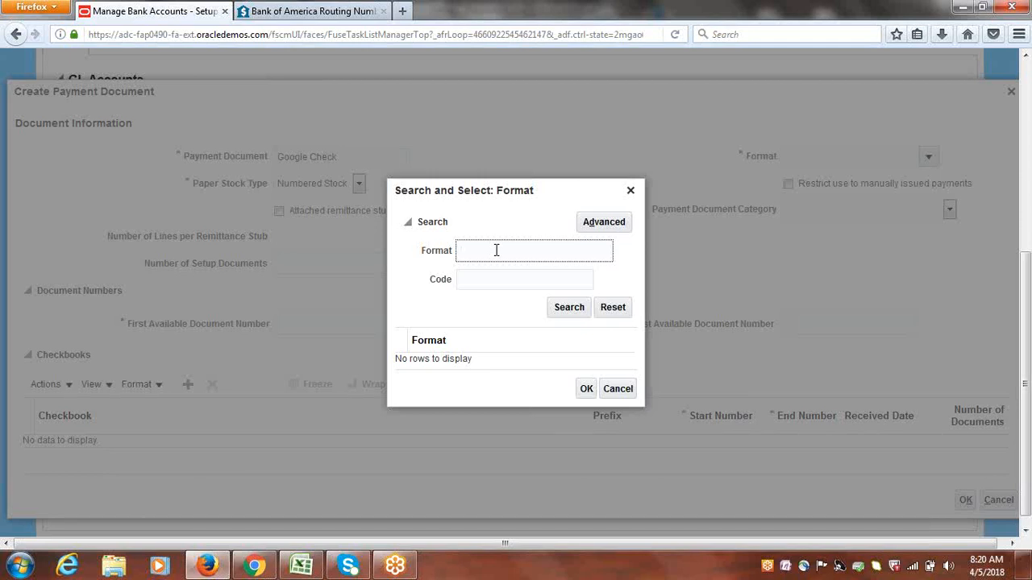
text(Standa)
click(570, 313)
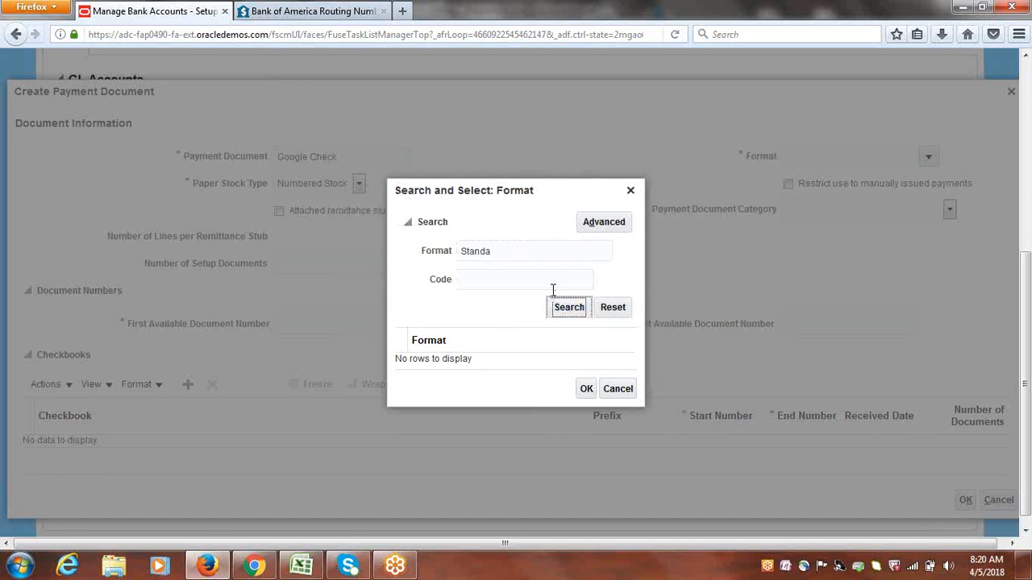
double_click(510, 254)
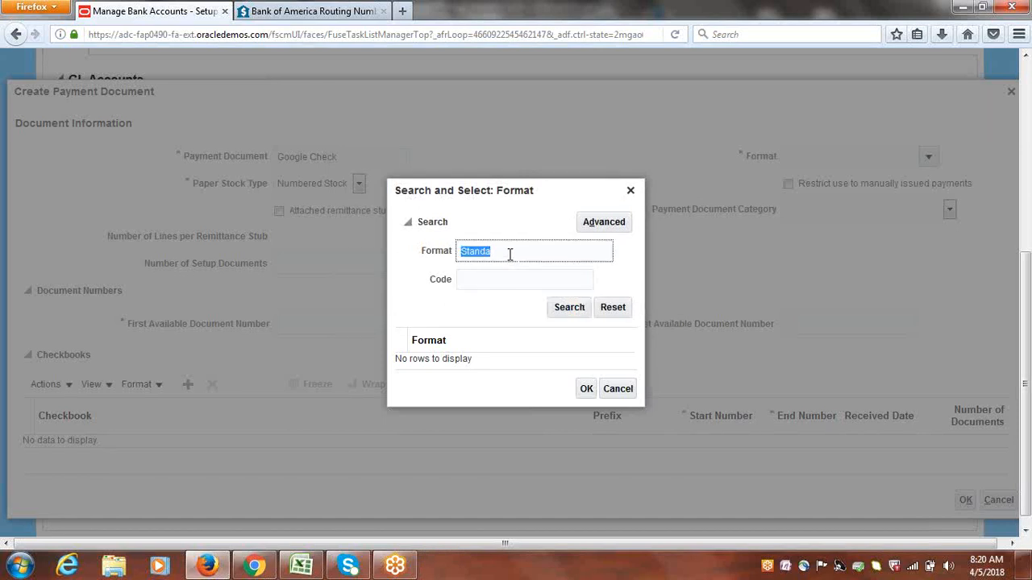
text(Stand)
click(571, 307)
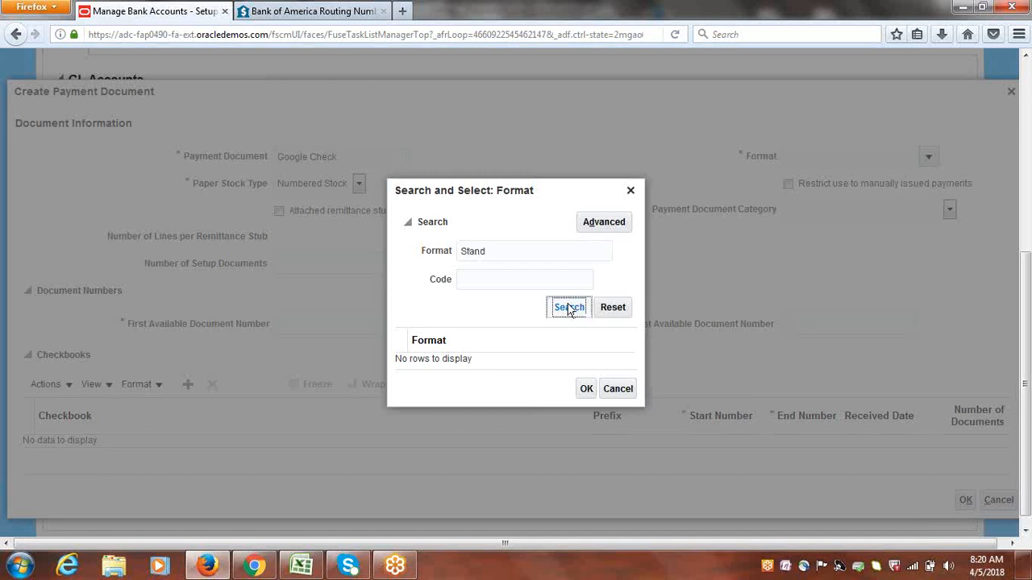
double_click(499, 250)
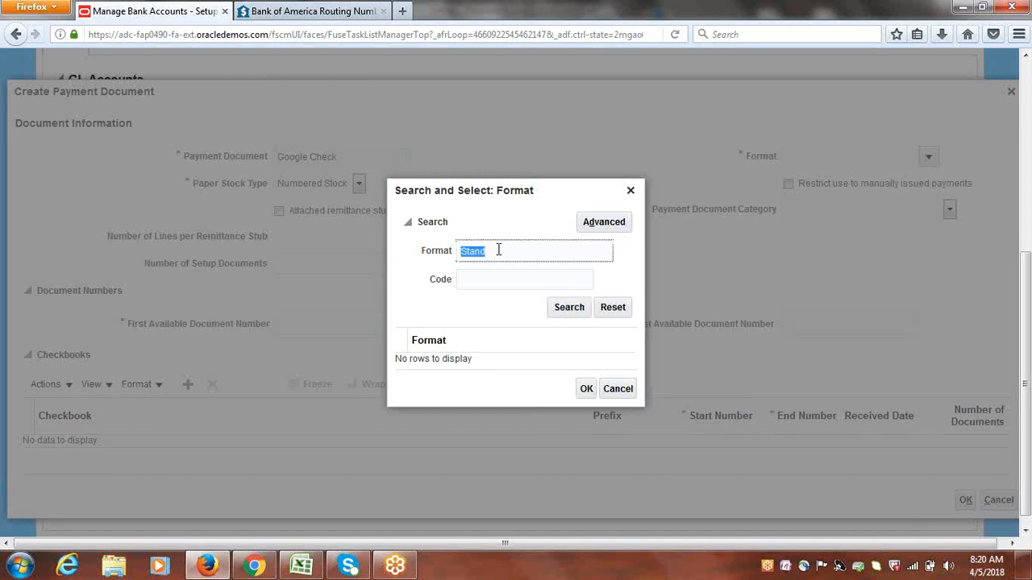
key(BackSpace)
click(604, 227)
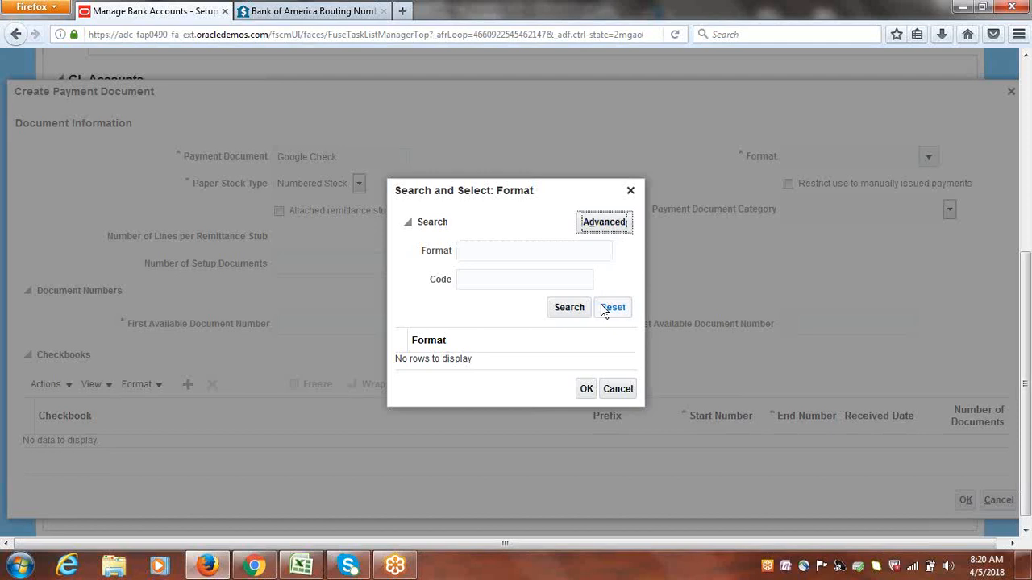
click(630, 192)
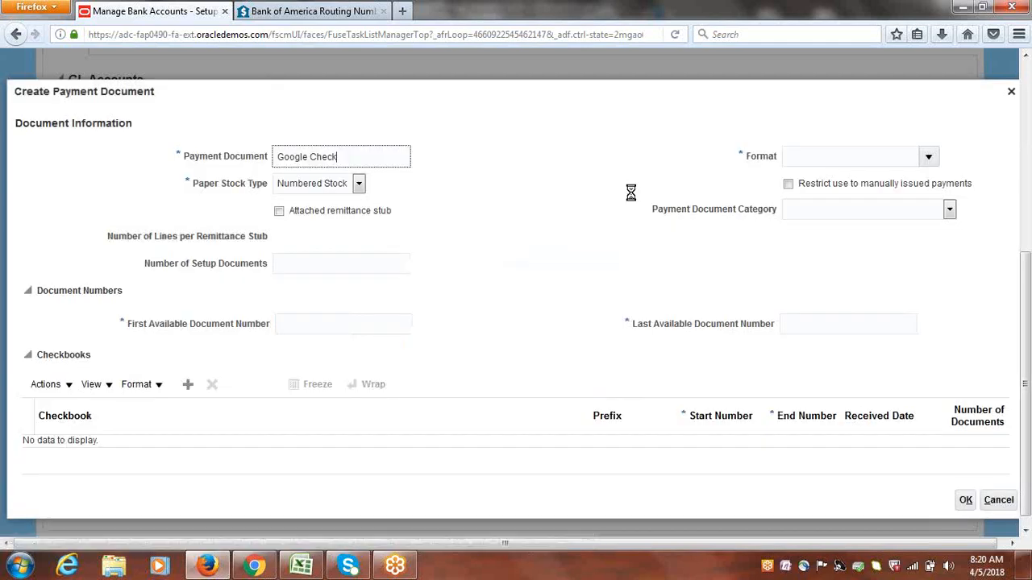
Search the payment formats for "Standard" and assign Standard Check Format to the payment document
click(929, 158)
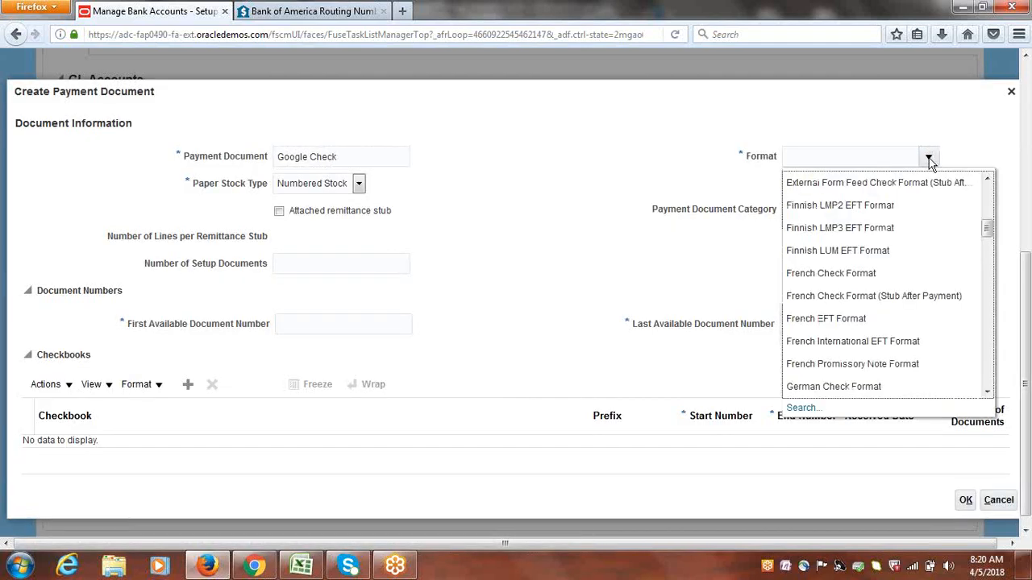
click(802, 408)
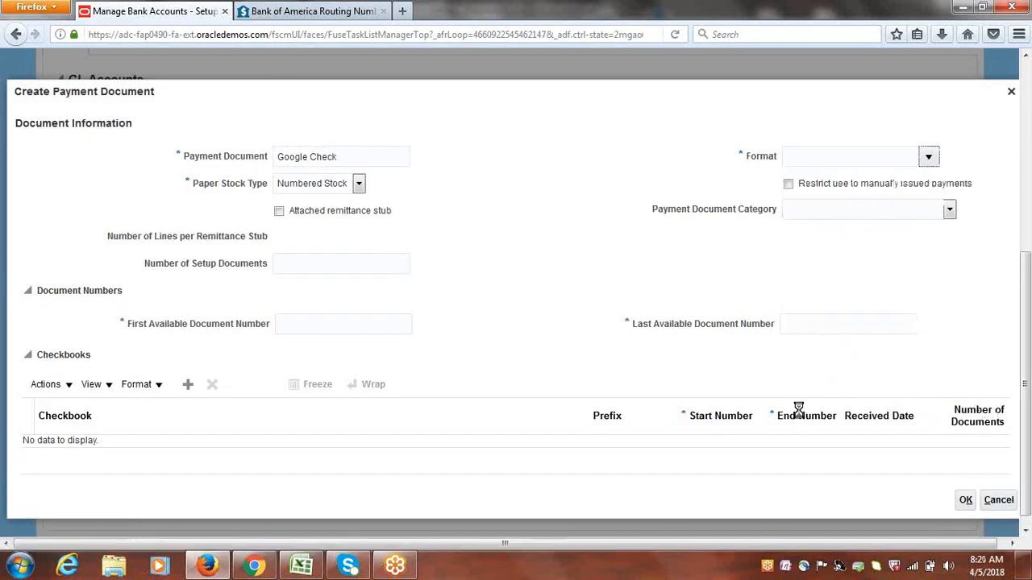
text(Standard)
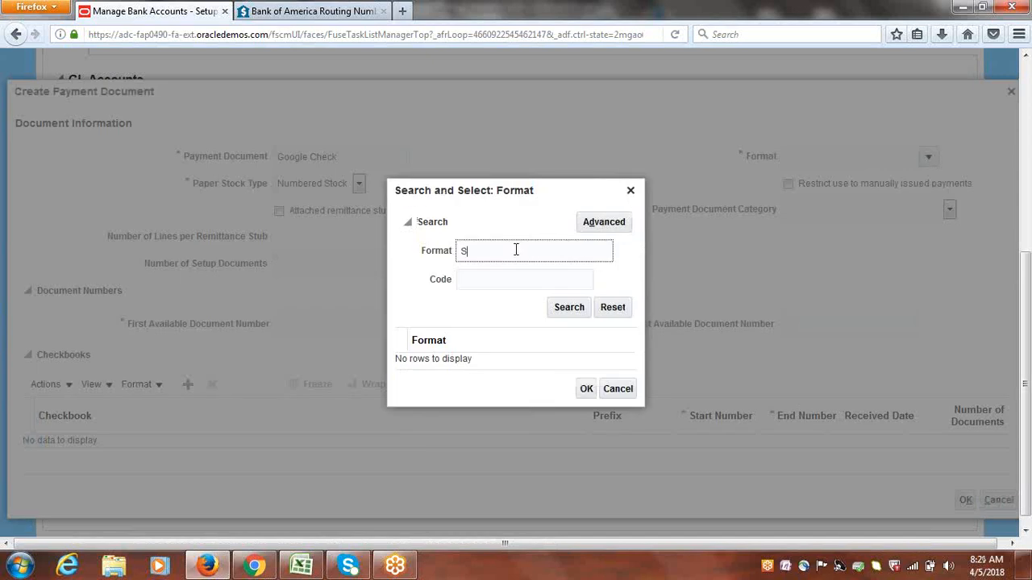
click(572, 312)
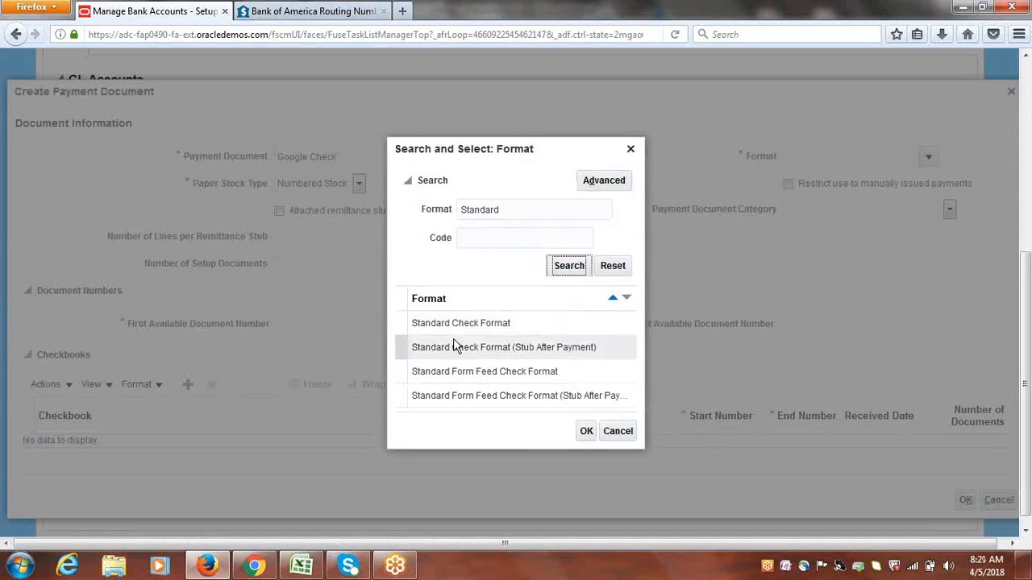
click(435, 323)
click(586, 433)
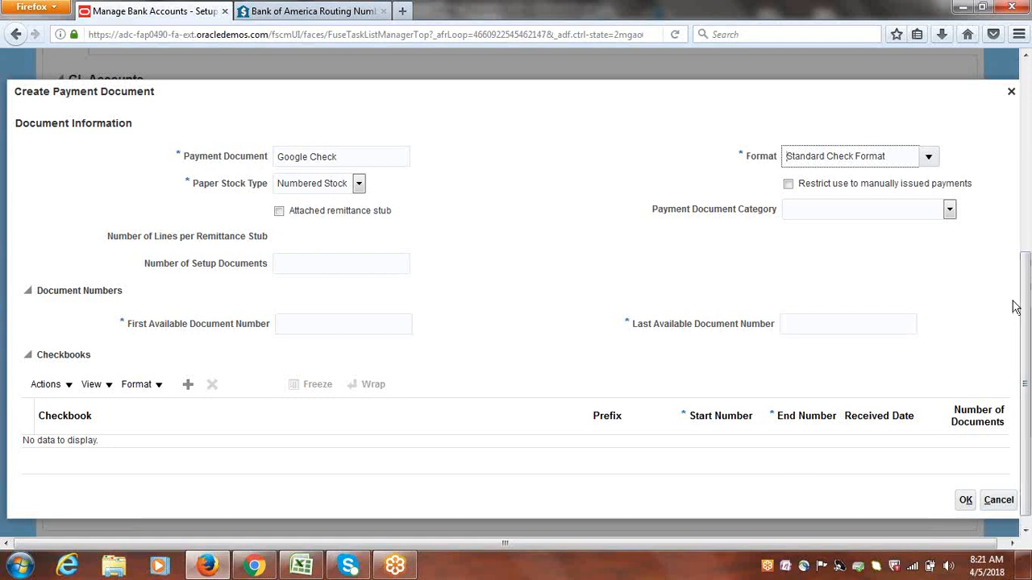
Set the first available document number to 1 and the last to 100, and accept the payment document
scroll(1027, 301, down, 1)
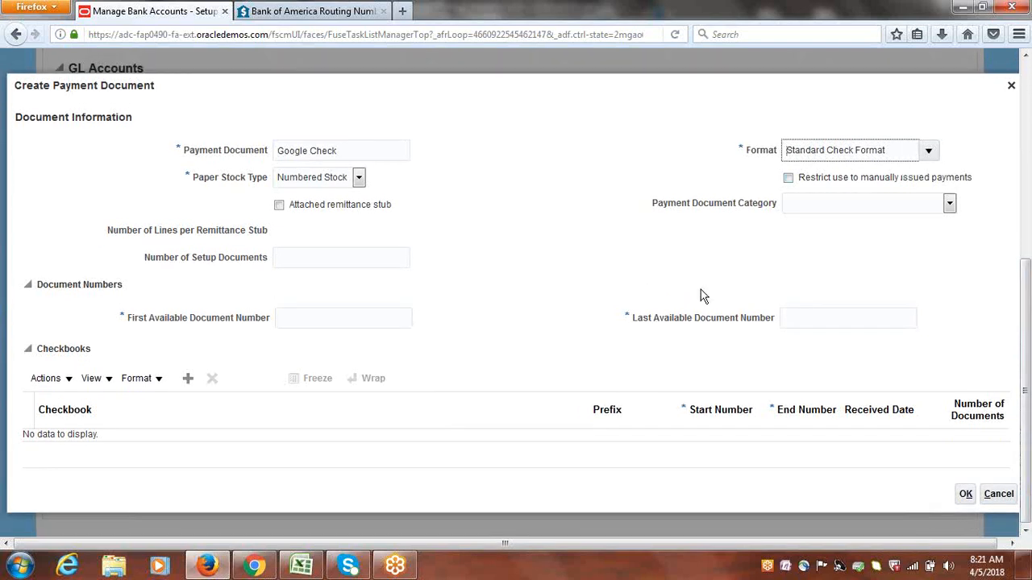
click(357, 319)
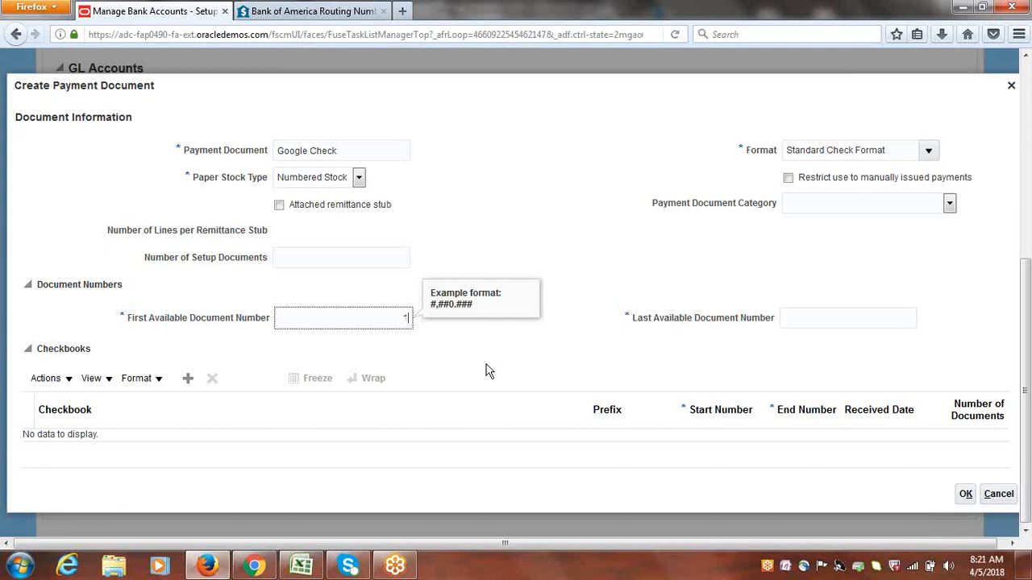
key(Tab)
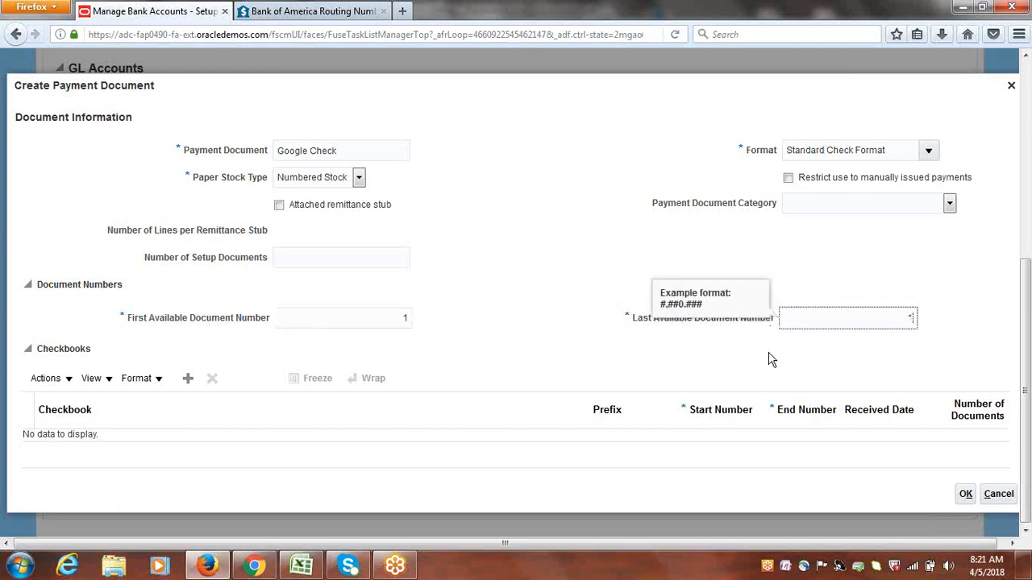
text(100)
click(540, 305)
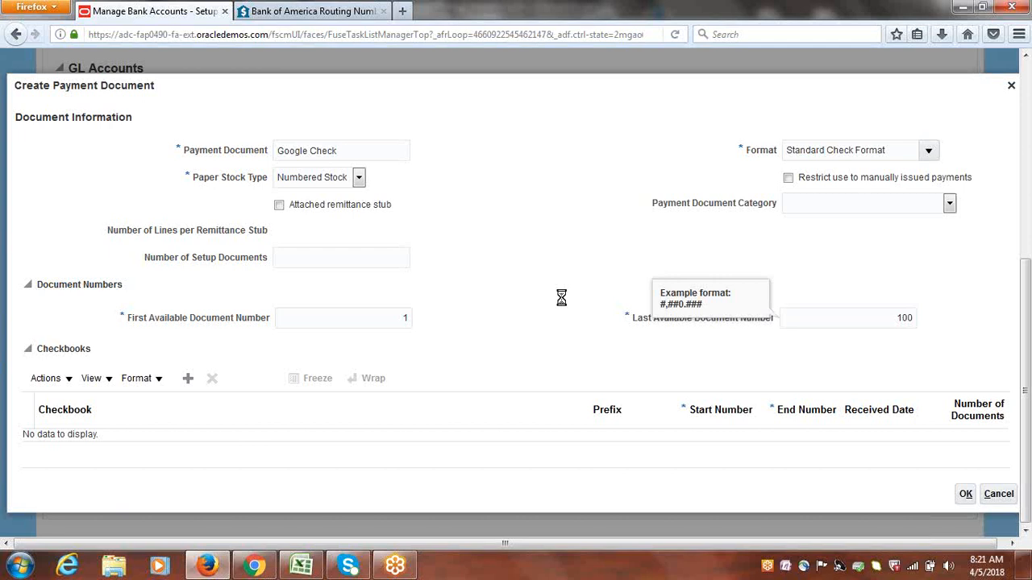
click(966, 493)
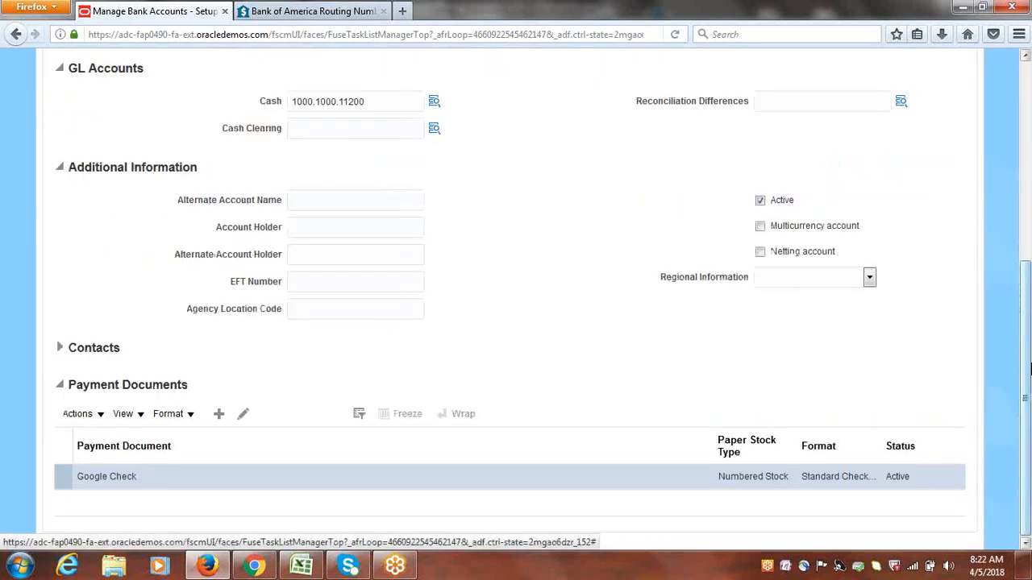
Add business unit access to the bank account for Google US Business Unit, keeping the default cash account
drag(1026, 362, 1024, 167)
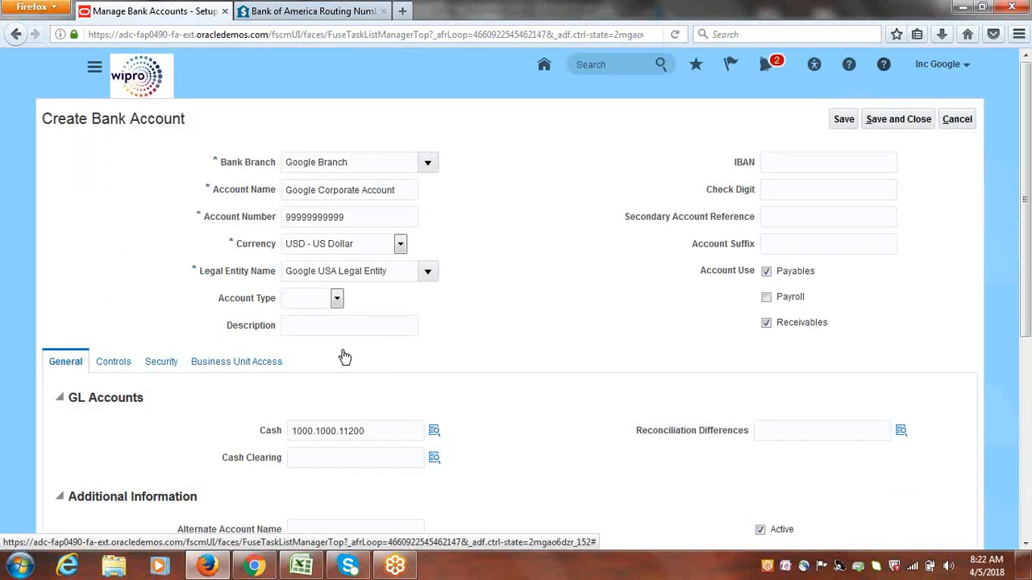
click(251, 363)
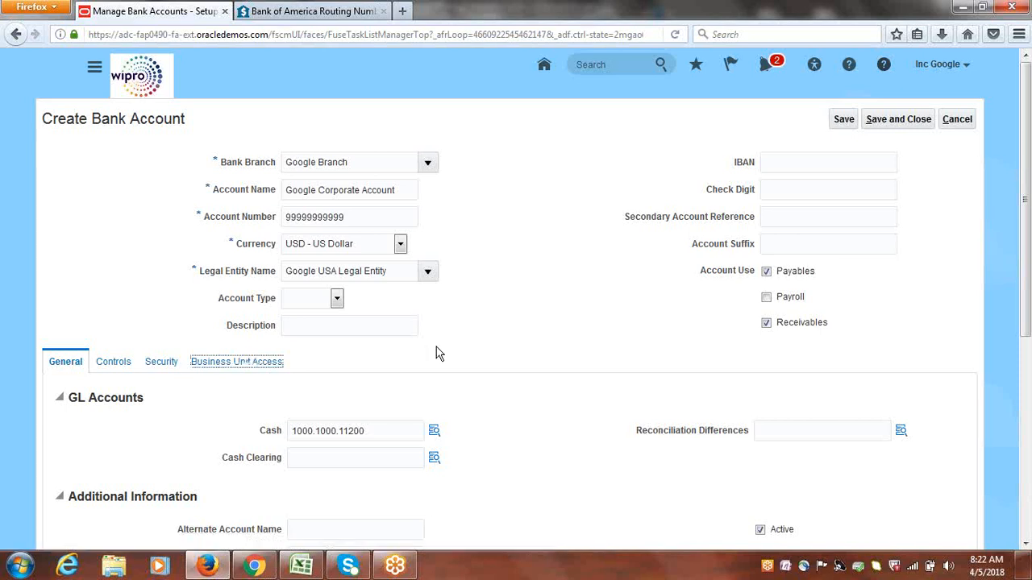
click(221, 398)
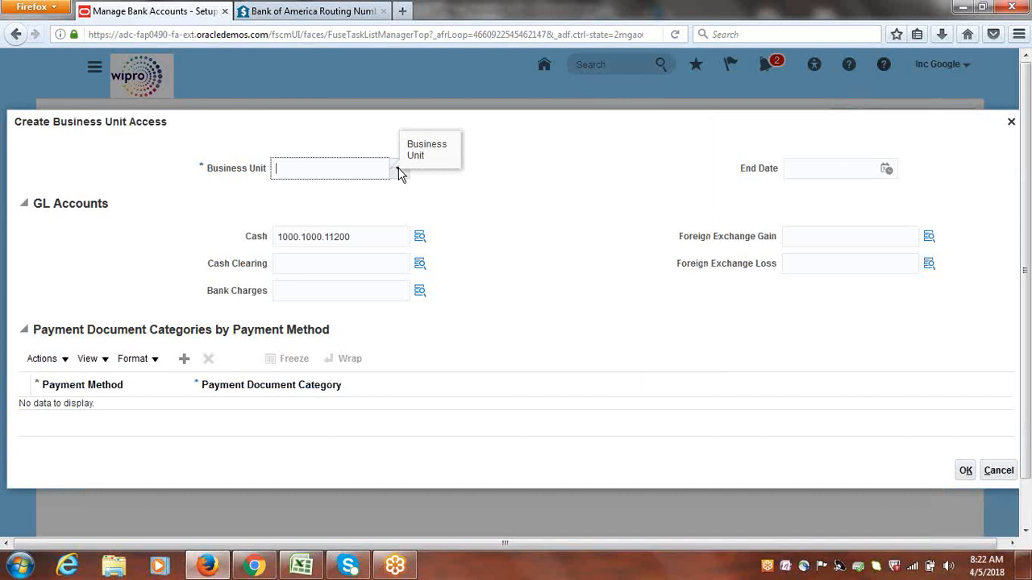
click(398, 170)
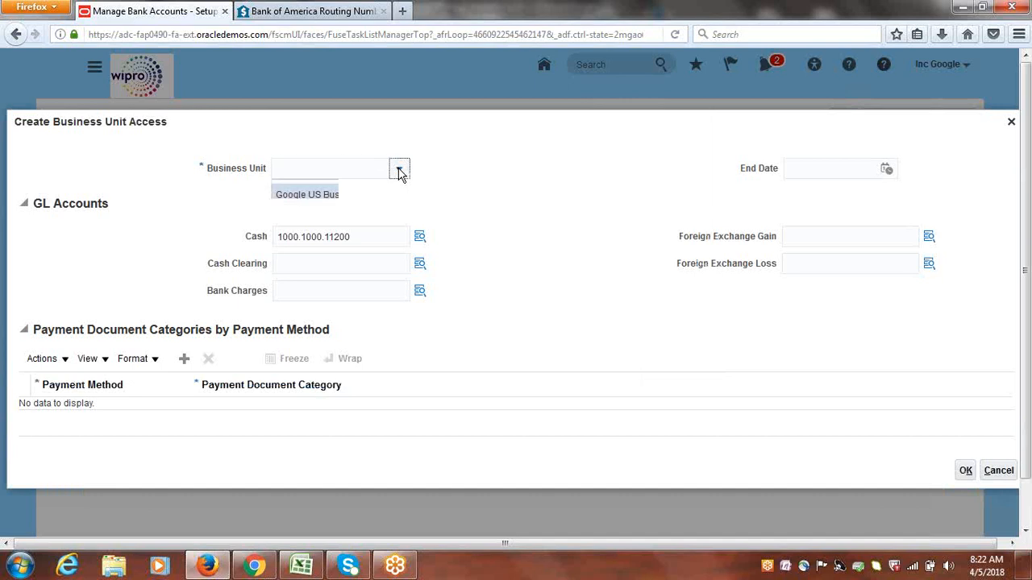
click(322, 195)
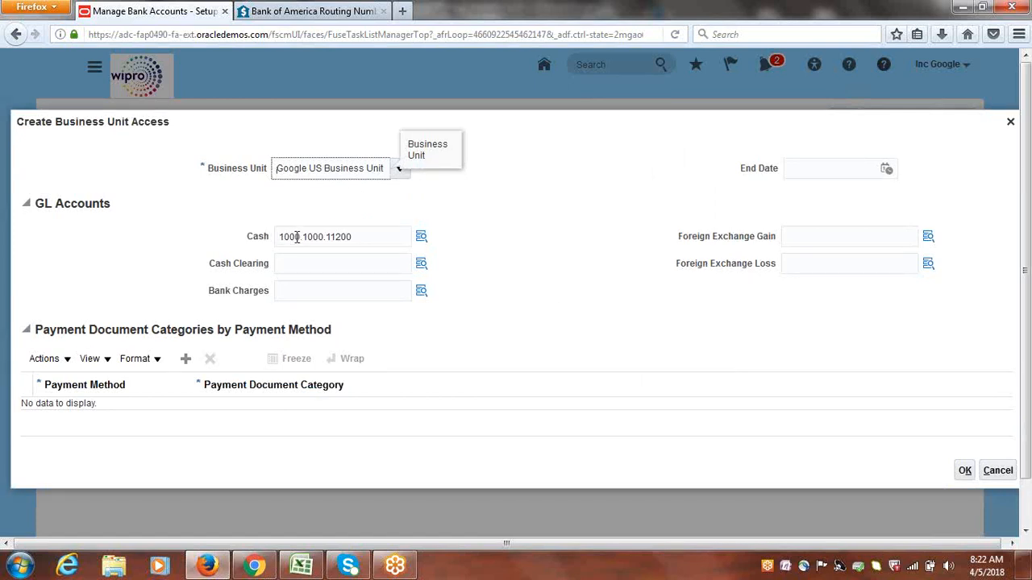
double_click(296, 237)
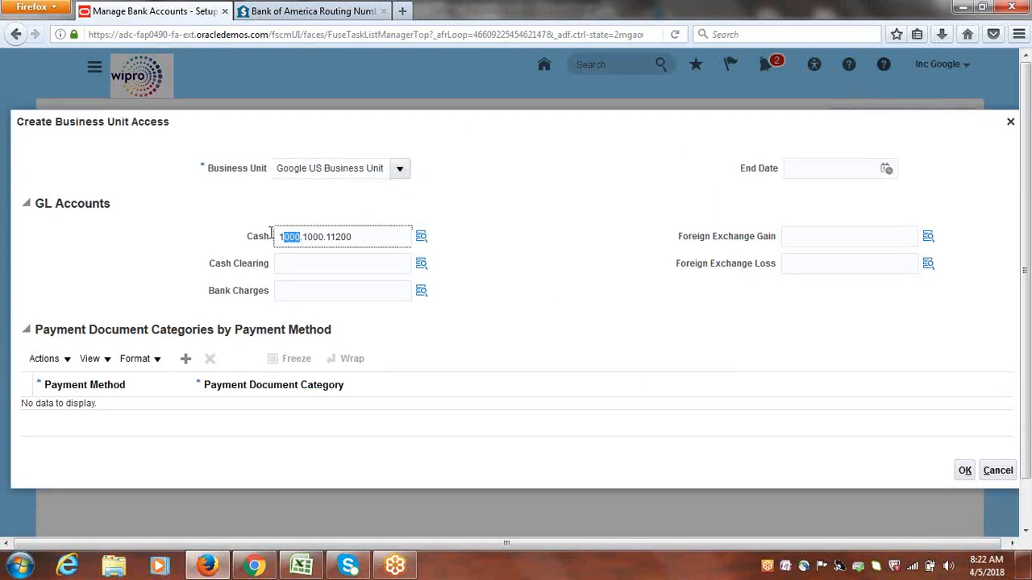
click(494, 257)
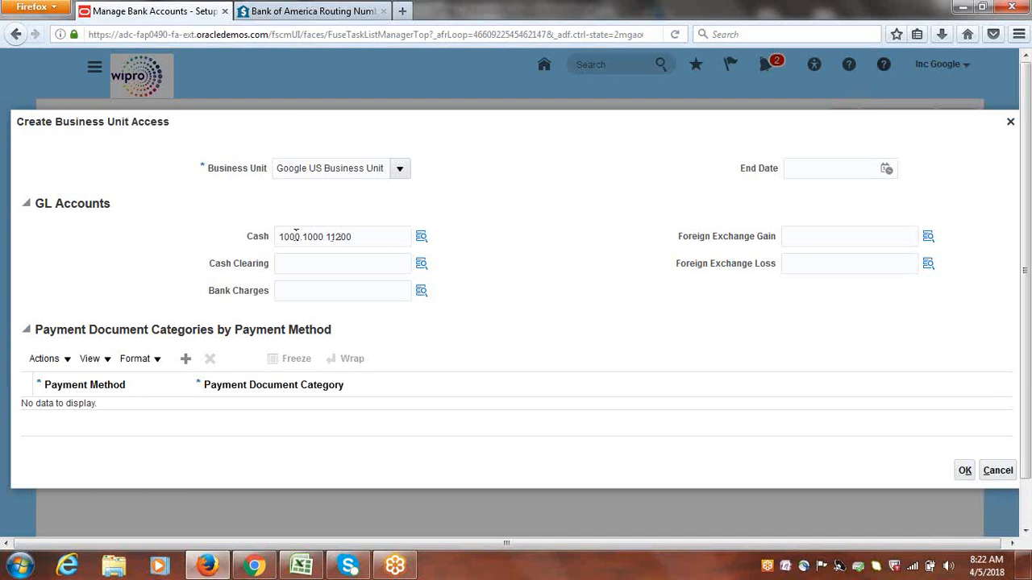
click(300, 236)
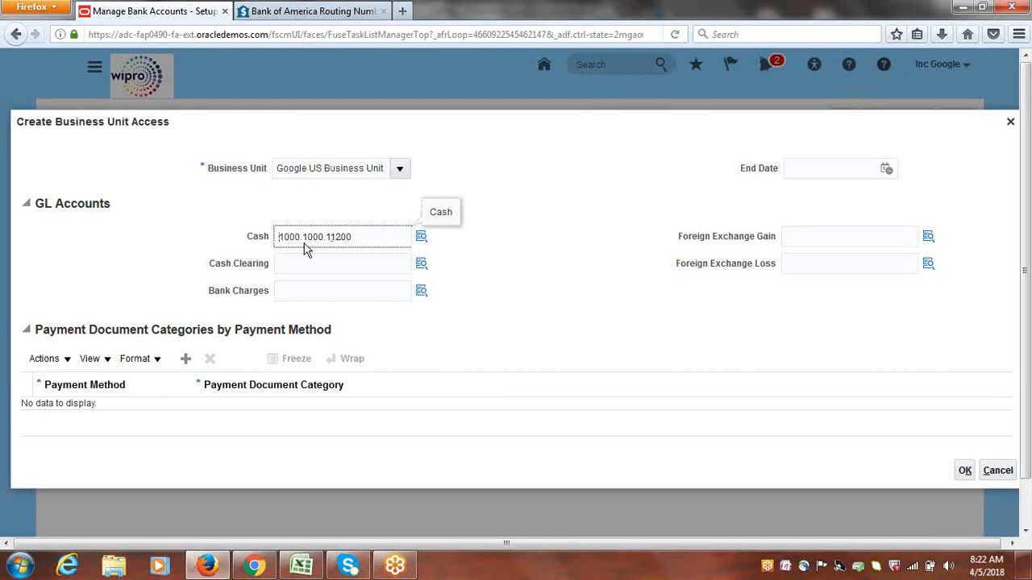
click(965, 472)
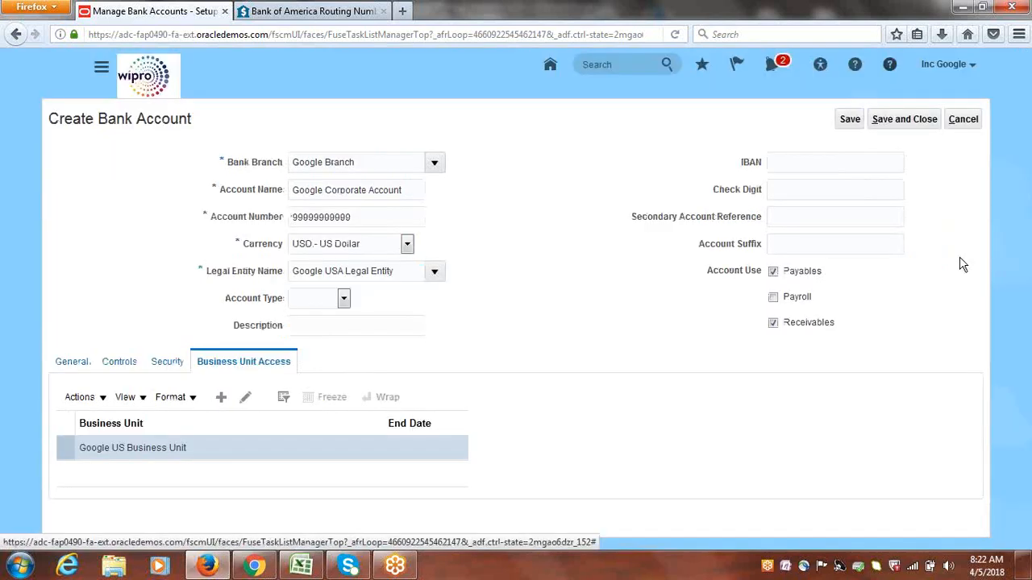
Save and close the bank account, and finish managing bank accounts to return to the implementation project
click(904, 123)
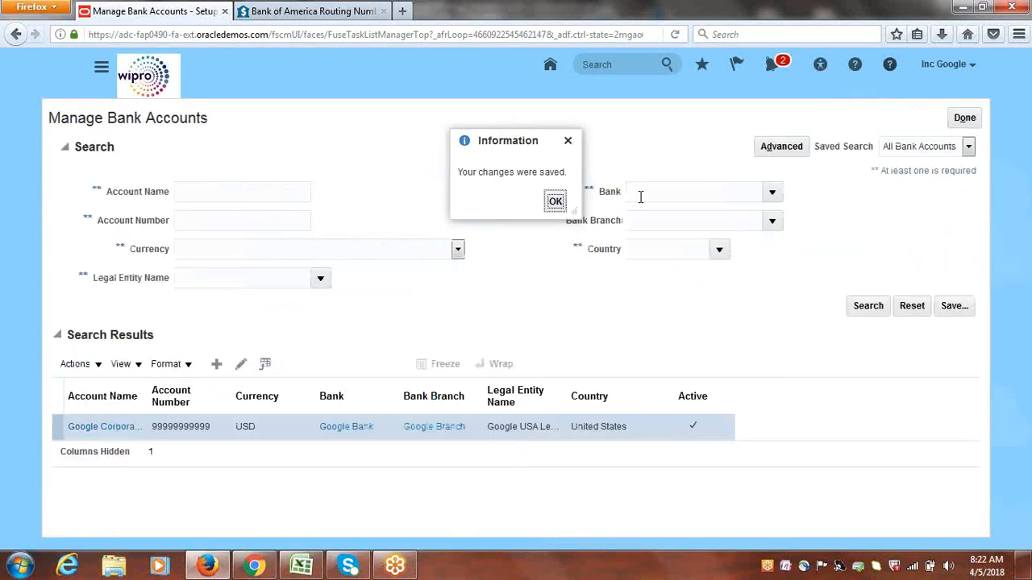
click(555, 203)
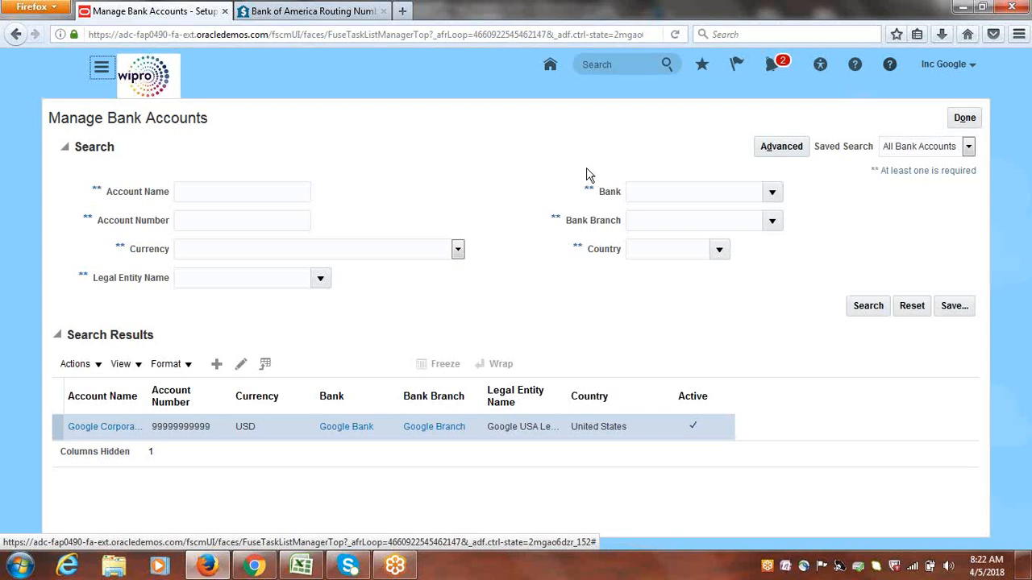
click(966, 120)
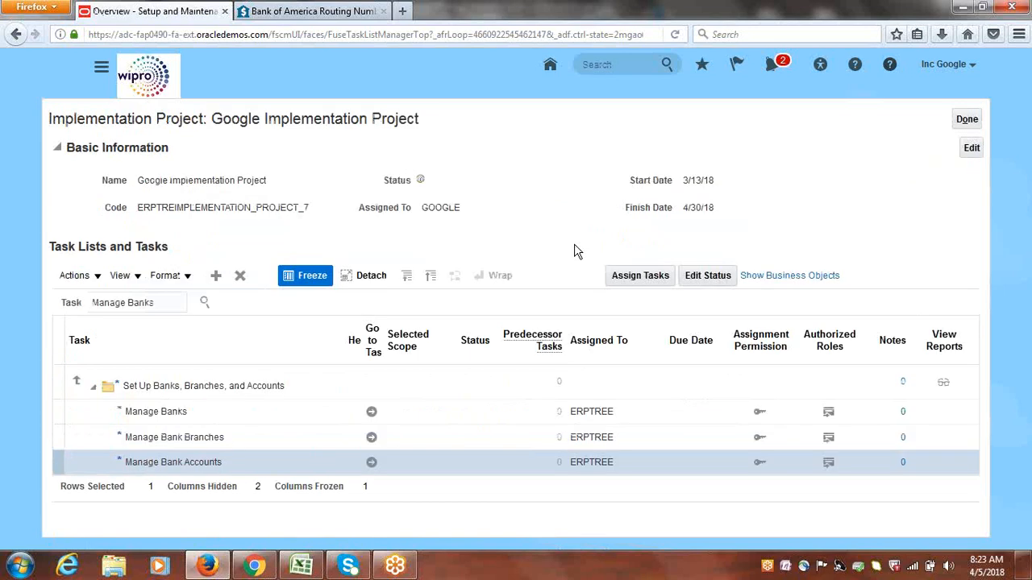
Switch to the Excel checklist and mark the "Create Bank, Bank Branch, Bank Account, Documents" task as Done
click(305, 567)
key(Tab)
text(done)
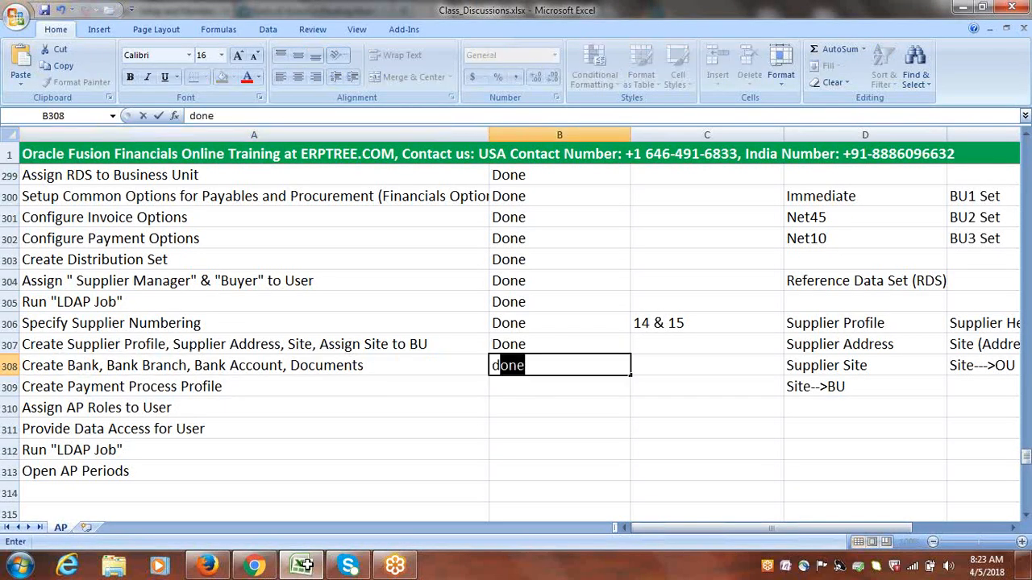
key(Tab)
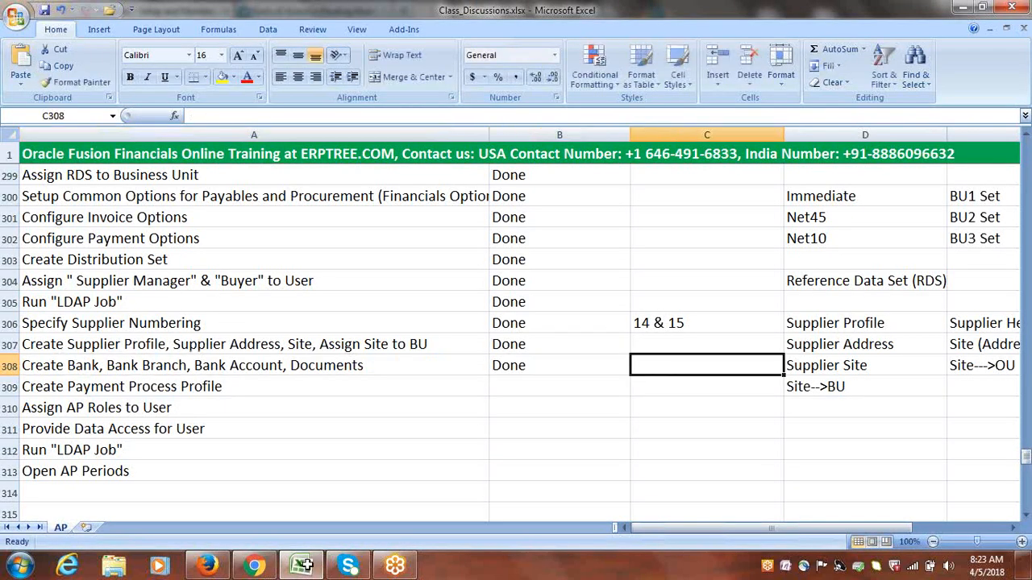
click(189, 385)
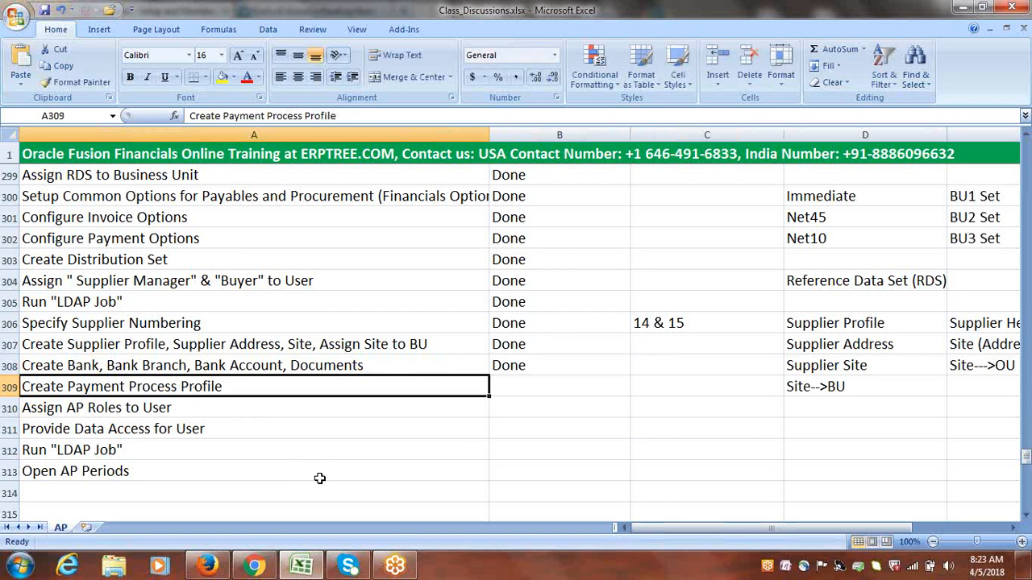
Switch back to Oracle in Firefox and search the implementation project's tasks for "Payment Process Profile"
click(211, 568)
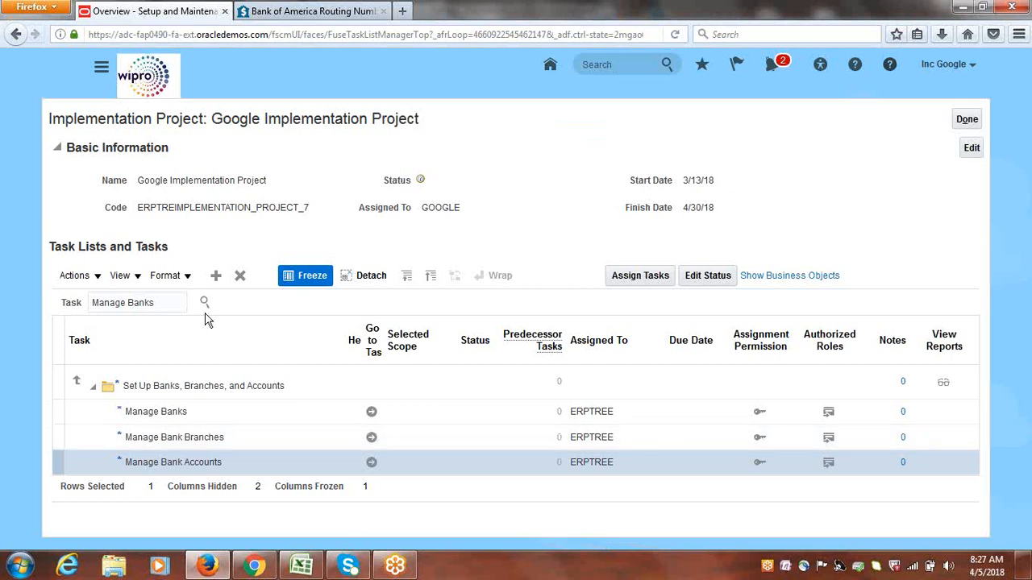
double_click(158, 302)
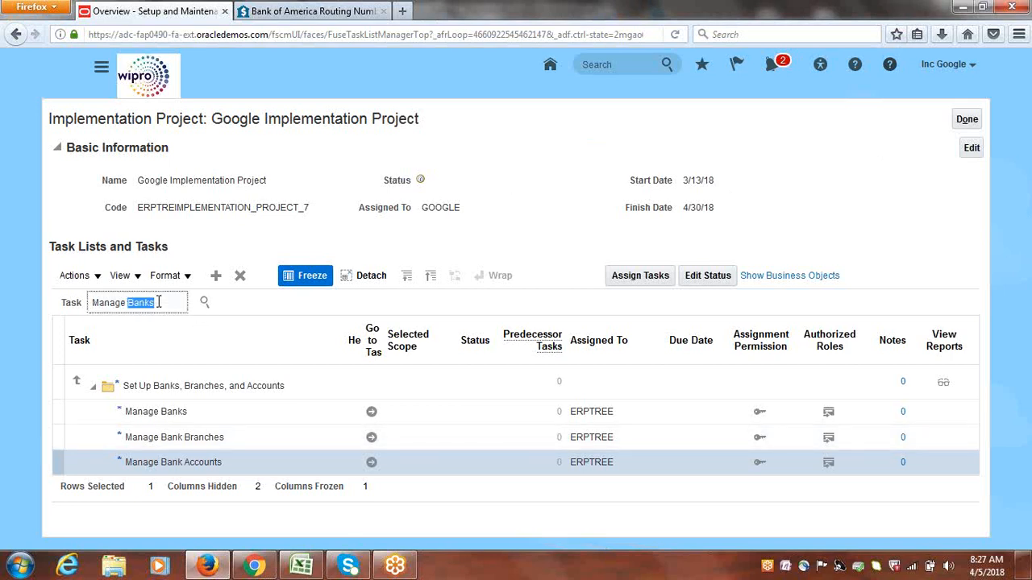
triple_click(159, 302)
text(Paymen)
text(t Profile)
key(BackSpace)
key(BackSpace)
key(BackSpace)
key(BackSpace)
text(CE)
key(BackSpace)
key(BackSpace)
text(cess Pl)
key(BackSpace)
text(rofile)
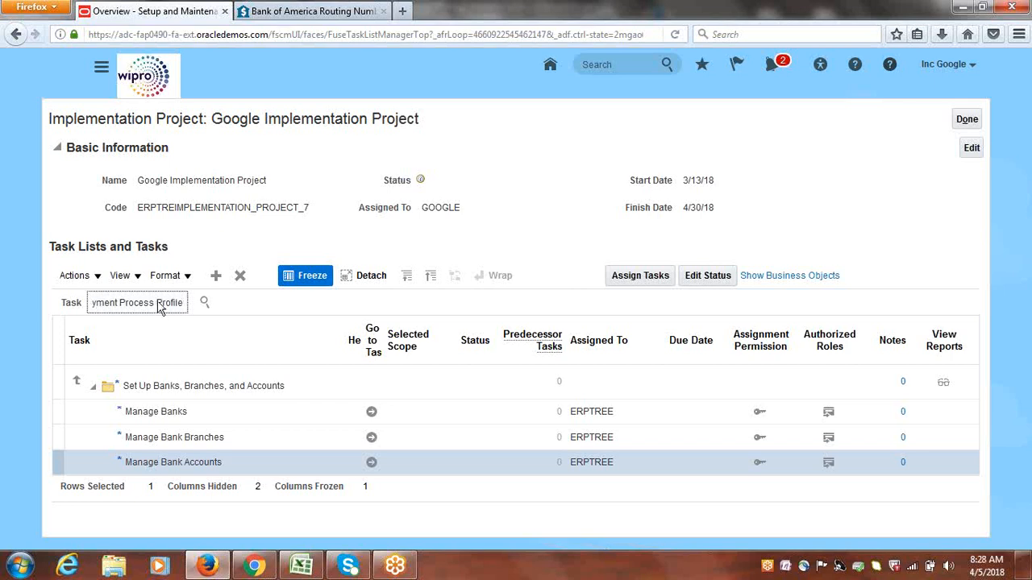
key(Return)
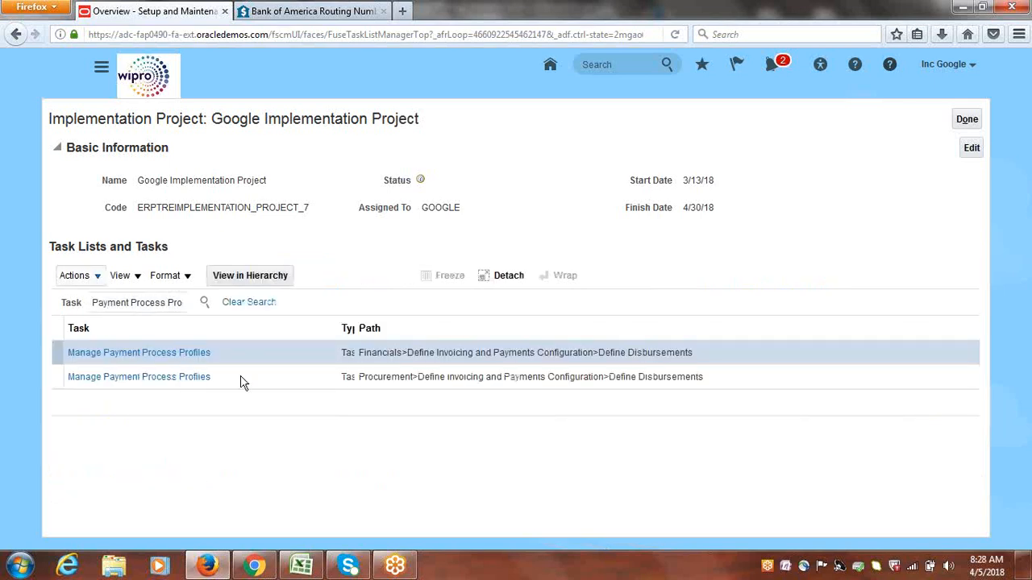
Open the Manage Payment Process Profiles task found under Financials, Define Disbursements
click(158, 359)
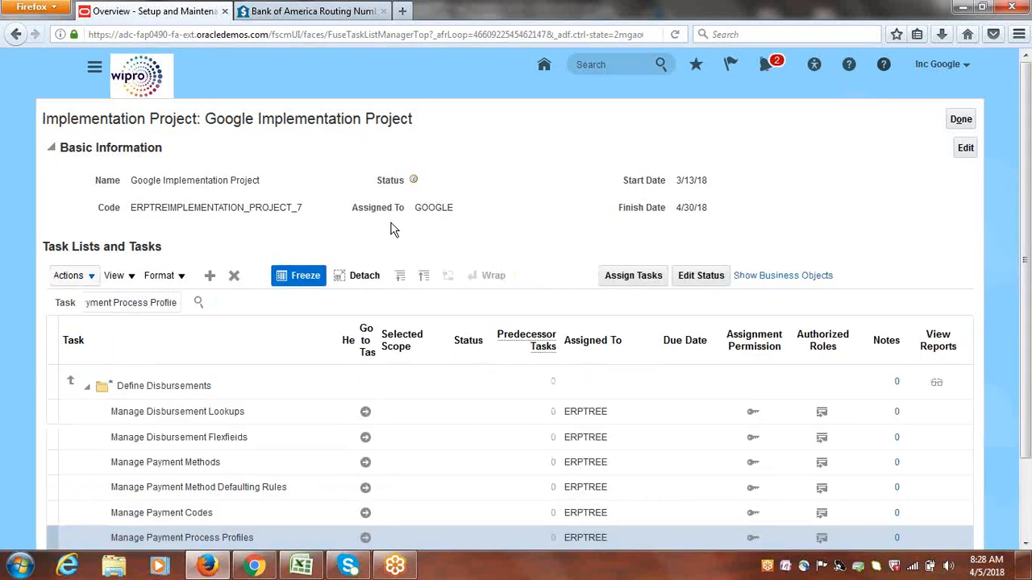
scroll(359, 520, down, 2)
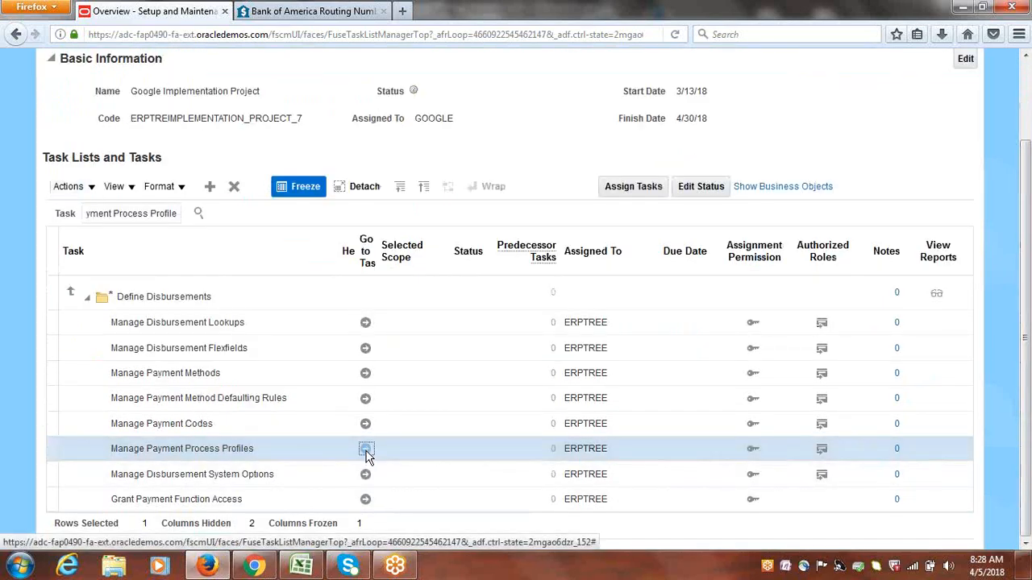
click(366, 450)
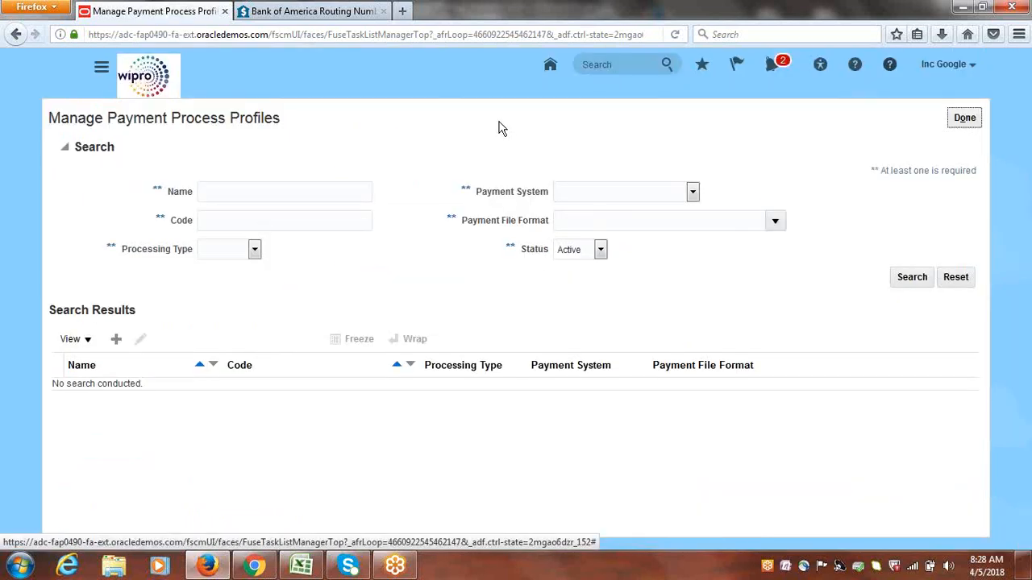
Start a new payment process profile named "Google Payment Process Profile" with the code GOOGLE_PPP
click(116, 339)
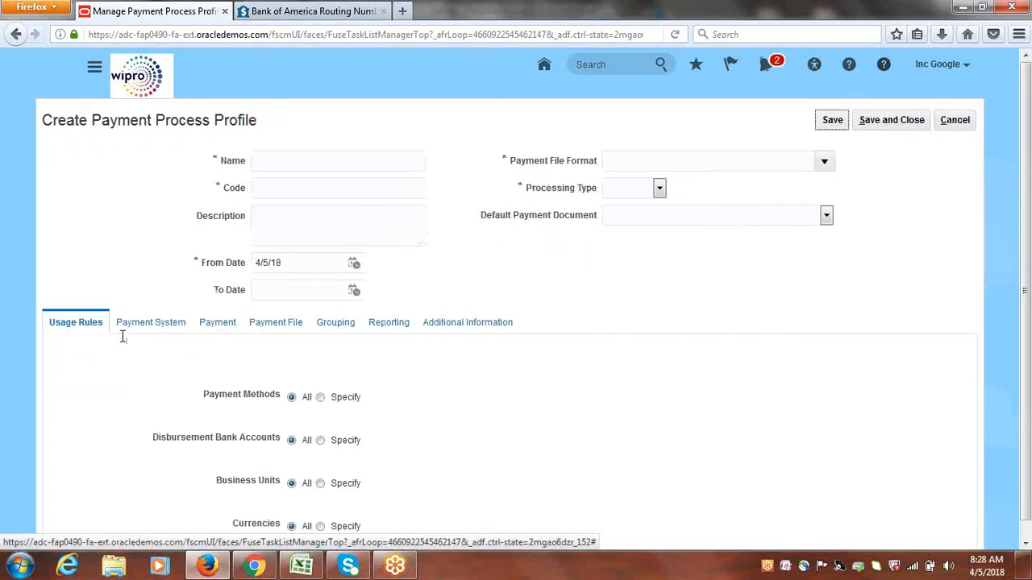
click(315, 147)
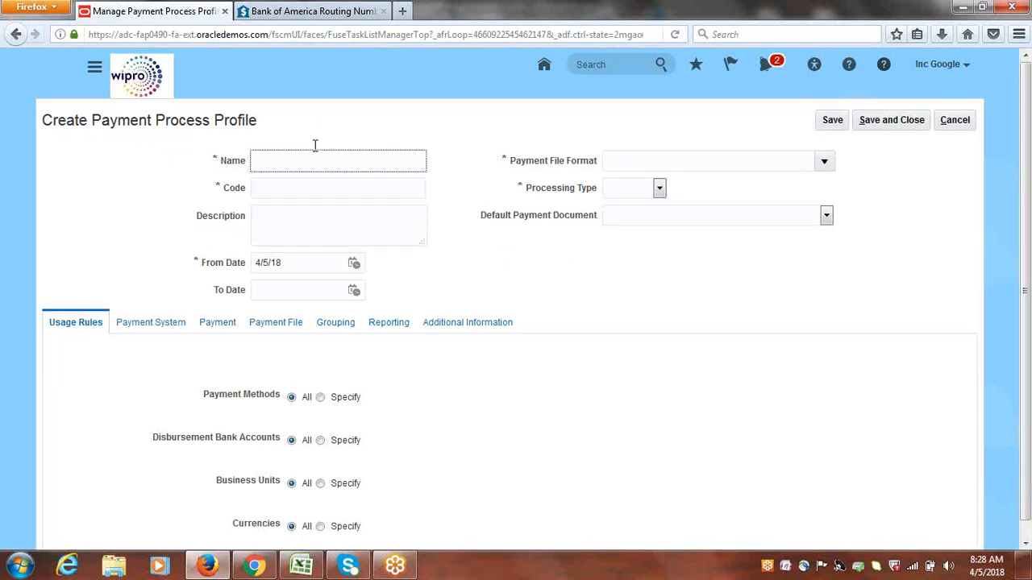
text(Google Payment Process P)
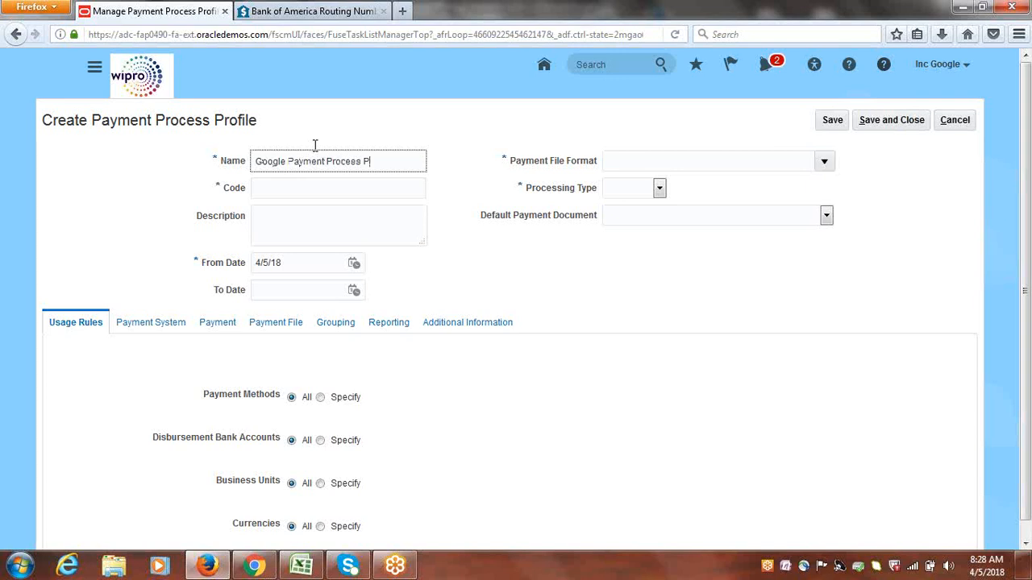
text(rofile)
click(323, 192)
text(G)
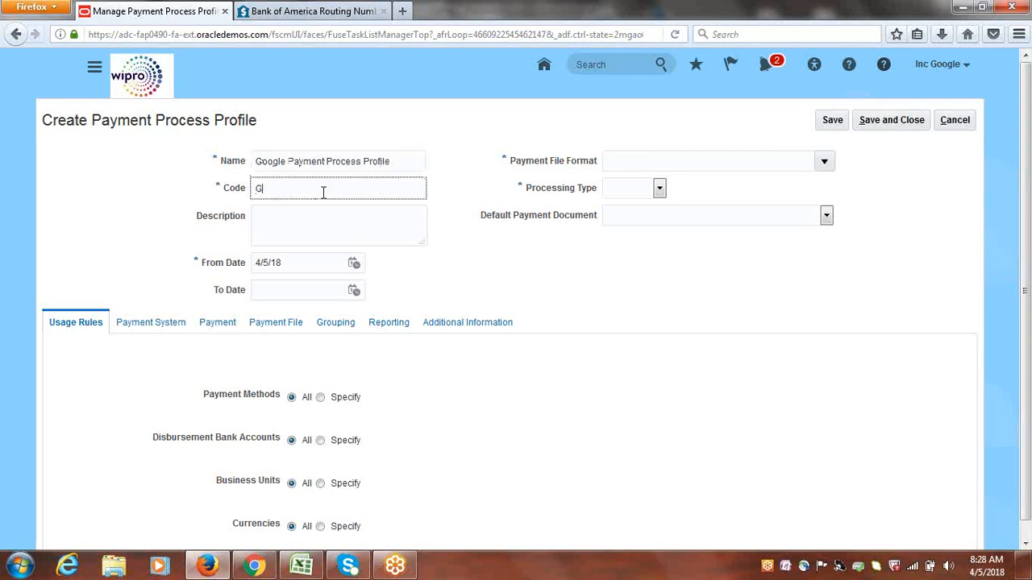
text(OOGLE_PPP)
Copy the profile name into the description as "Google Payment Process Profile"
click(410, 162)
right_click(105, 146)
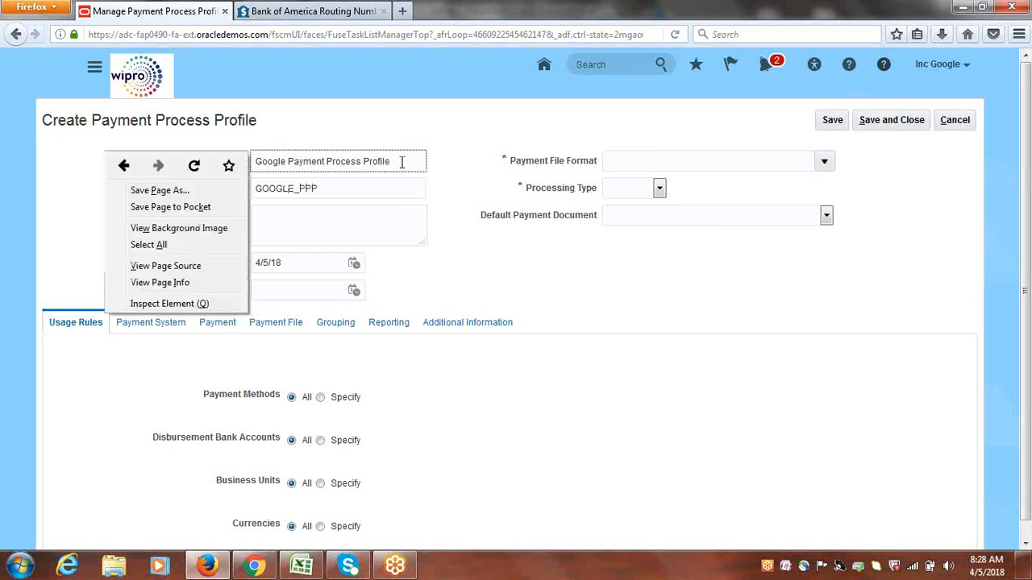
click(401, 162)
triple_click(401, 162)
key(ctrl+c)
click(357, 225)
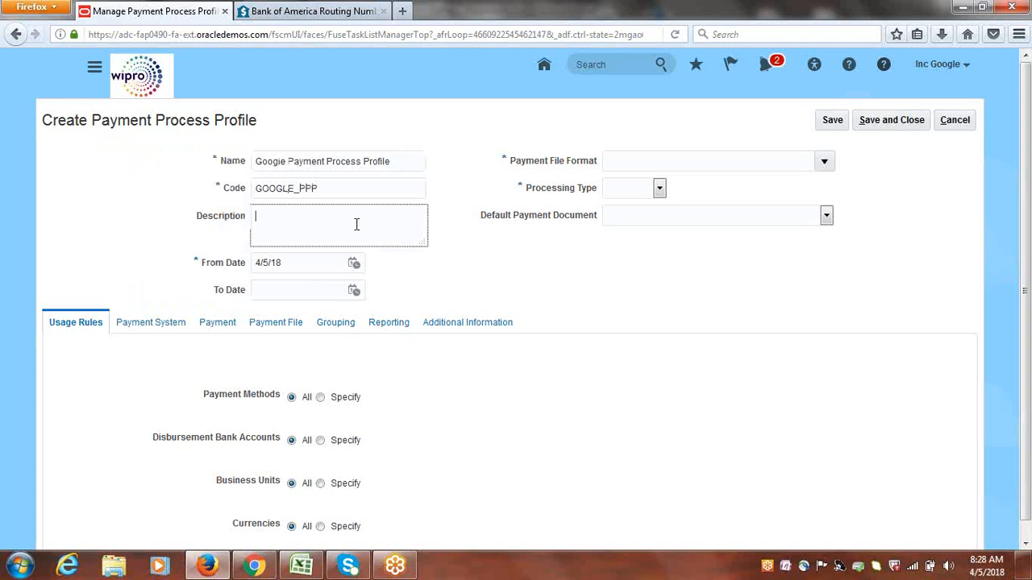
right_click(357, 225)
click(356, 225)
key(ctrl+v)
click(470, 262)
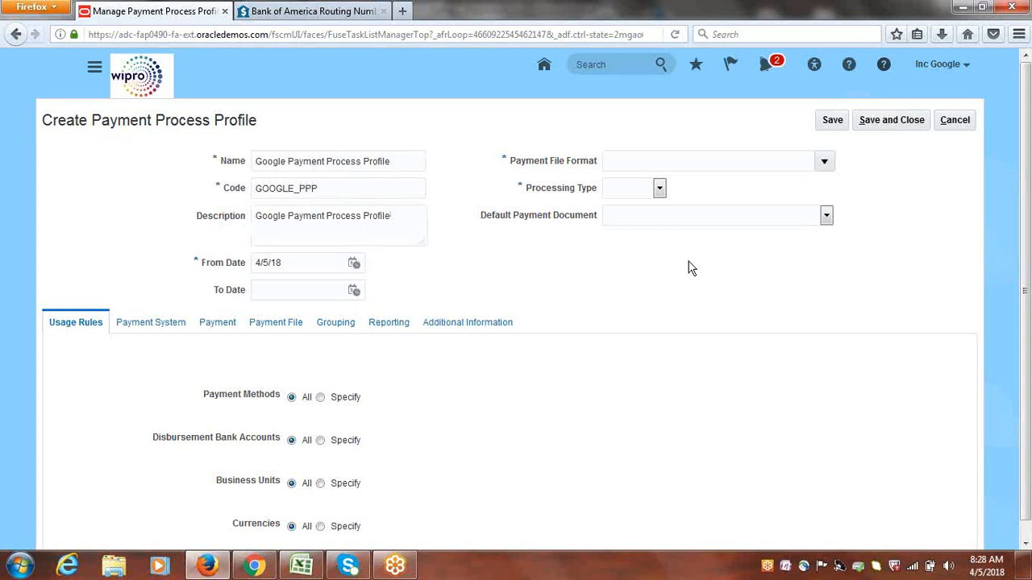
Search the payment file formats for "Standard" and assign Standard Check Format to the profile
click(824, 165)
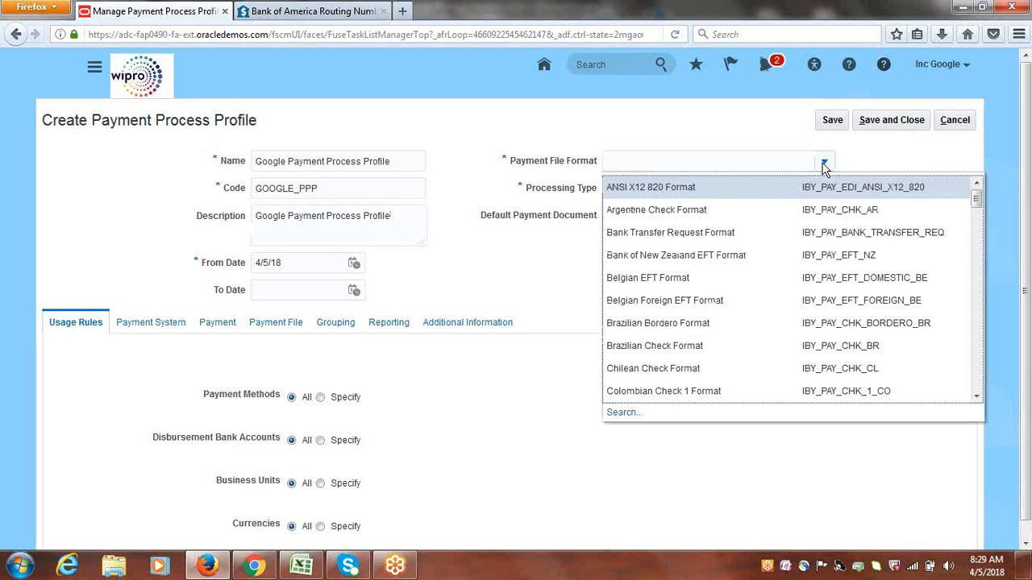
click(622, 413)
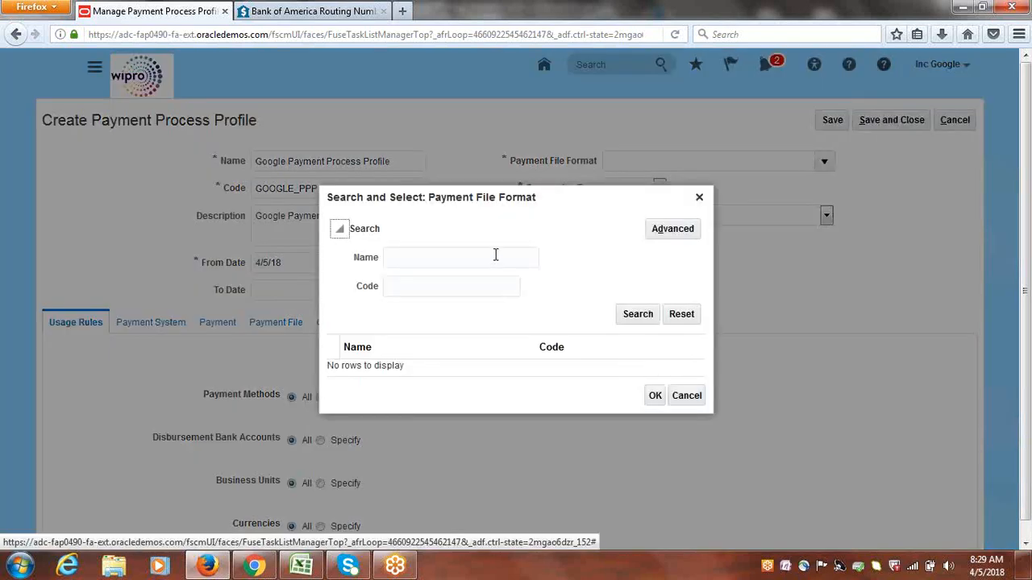
click(464, 254)
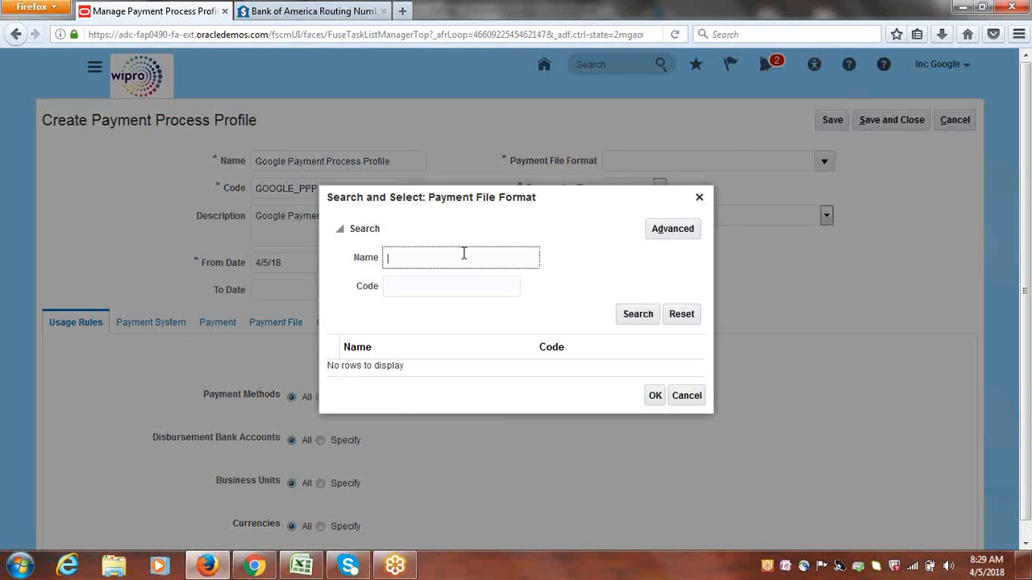
text(Standard)
click(639, 314)
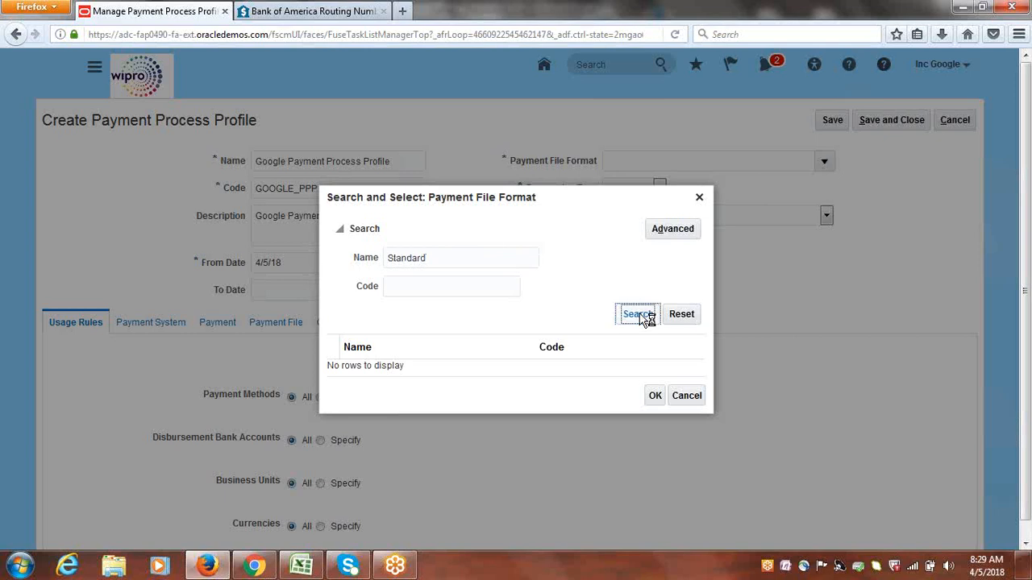
click(415, 332)
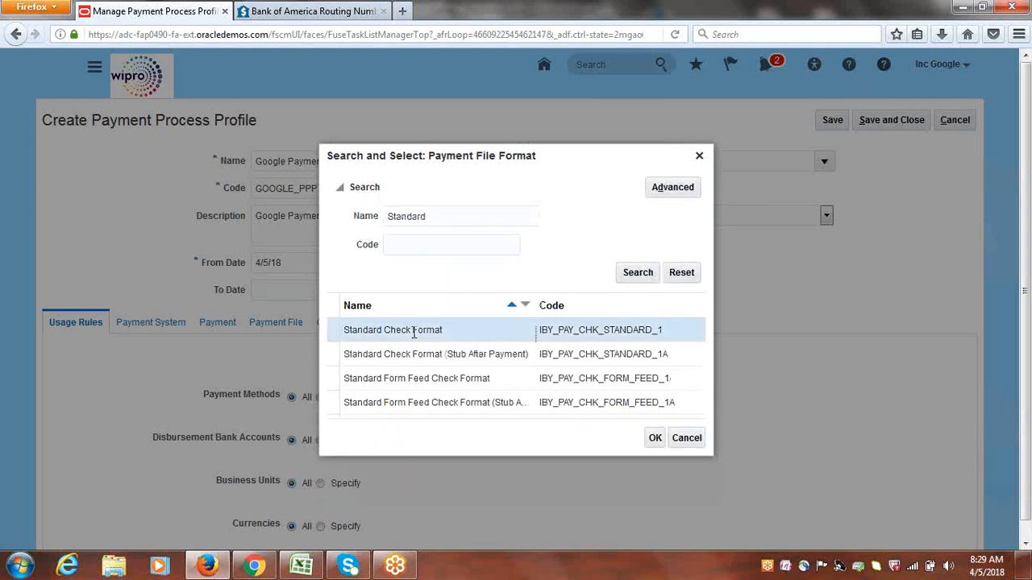
click(655, 440)
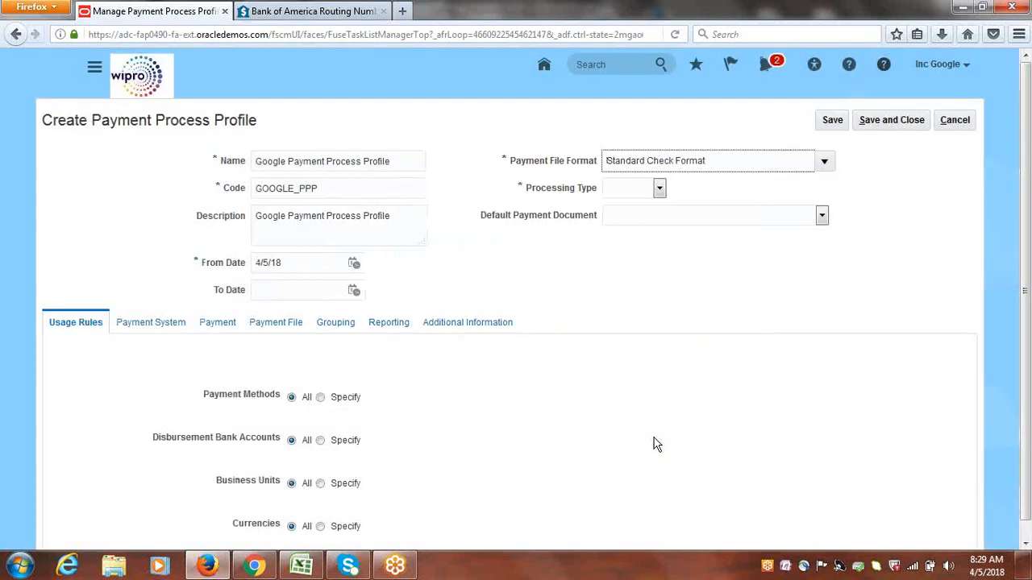
Set the processing type to Printed, and save and close the payment process profile
click(660, 187)
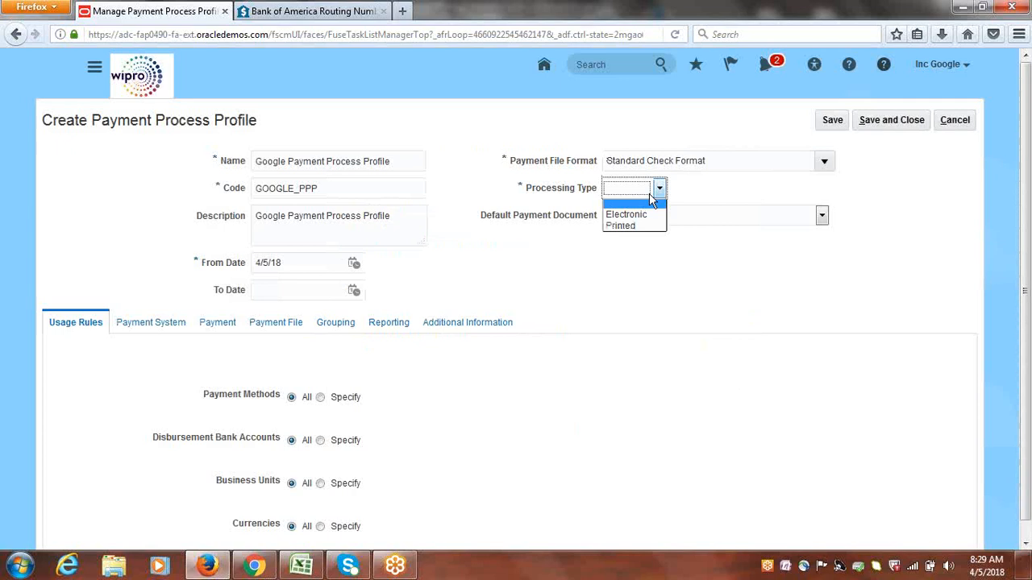
click(629, 228)
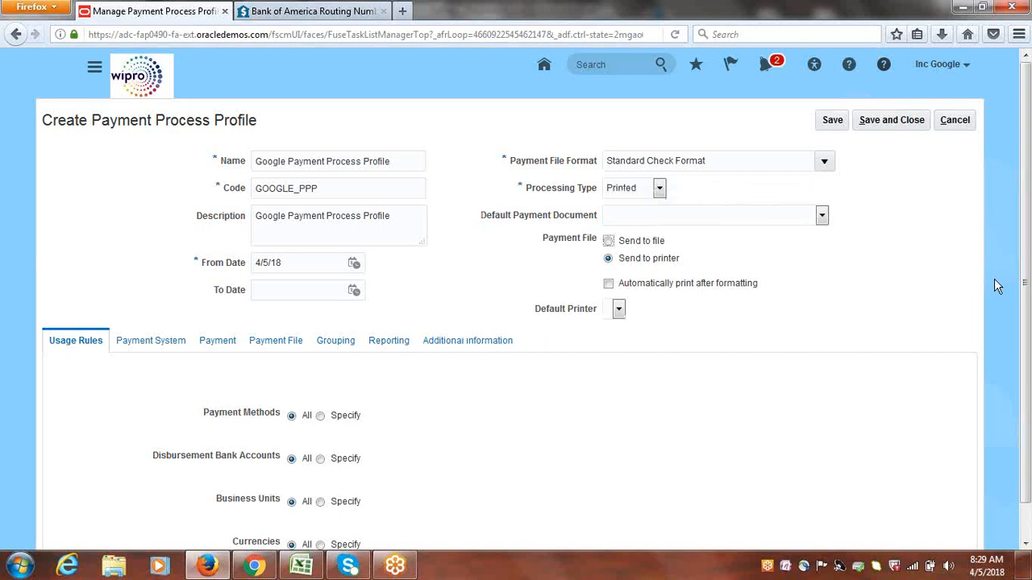
scroll(1029, 205, down, 1)
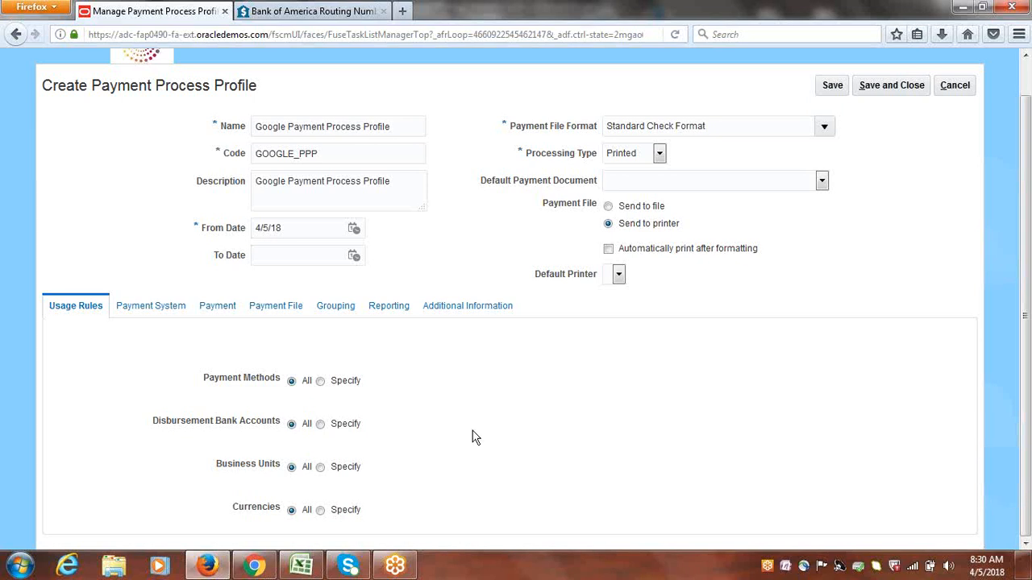
click(897, 85)
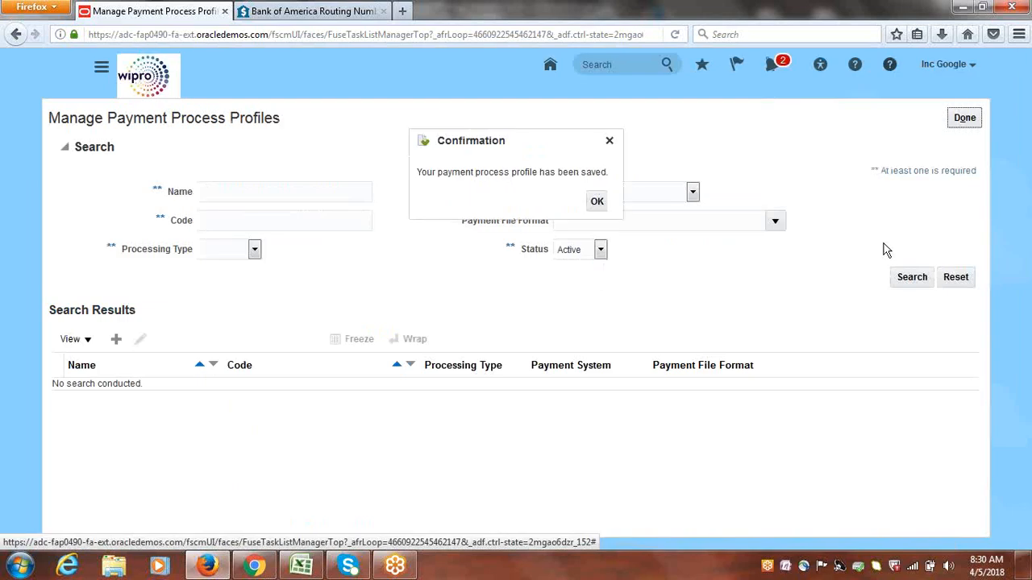
click(597, 201)
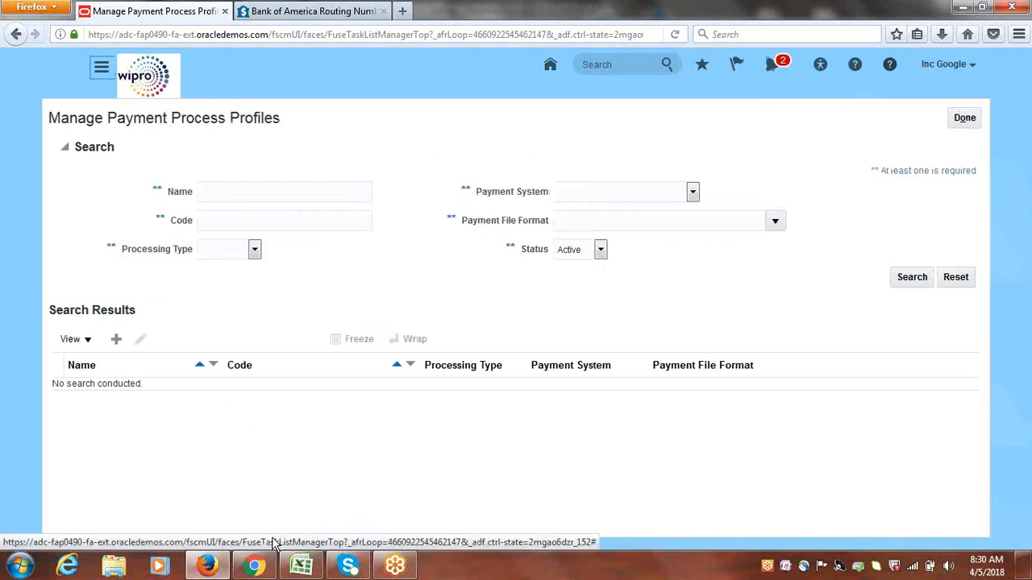
Switch to the Excel checklist, dismiss the antivirus pop-up, and mark "Create Payment Process Profile" as Done
click(302, 566)
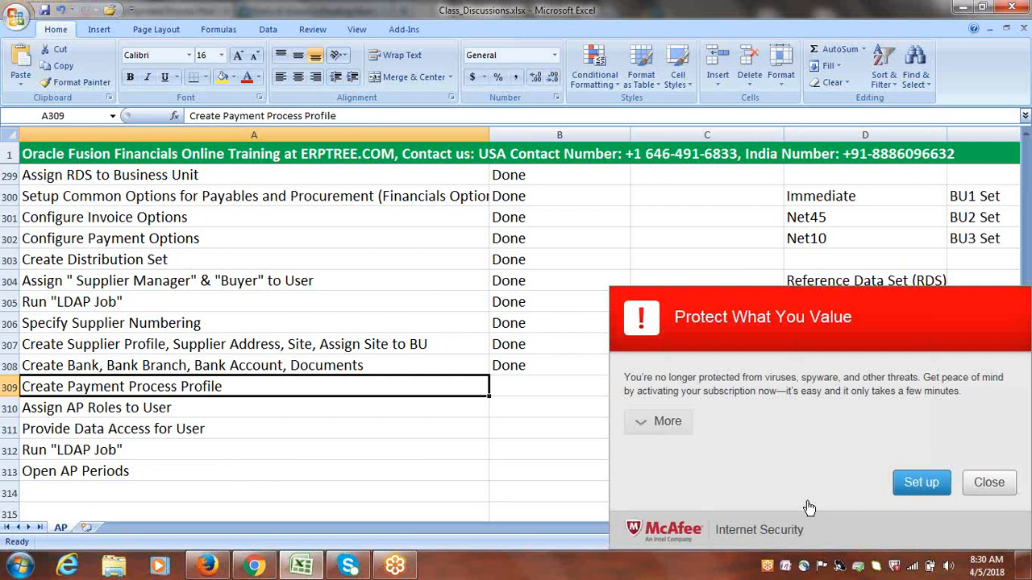
click(993, 487)
key(Right)
text(done)
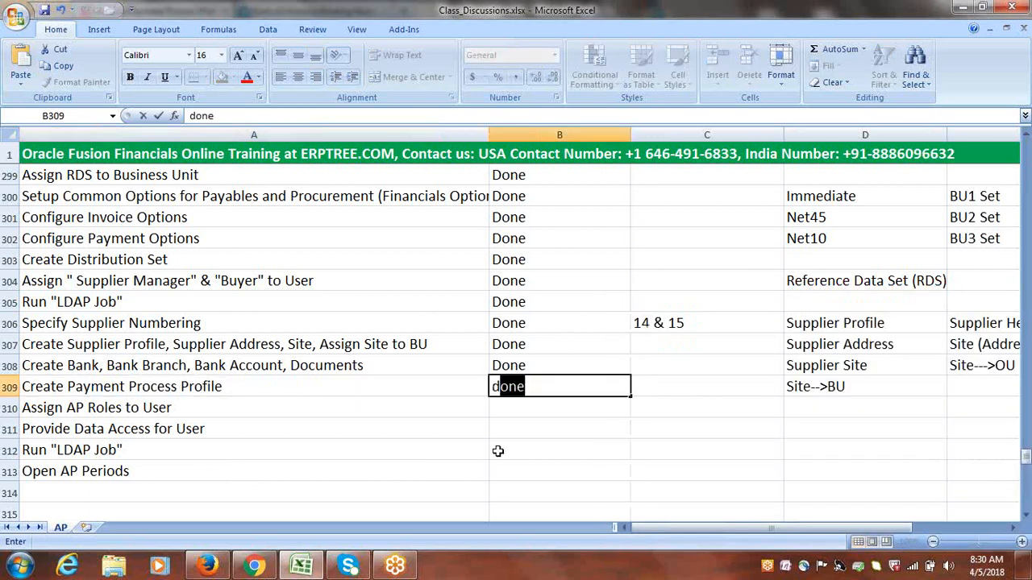
key(Tab)
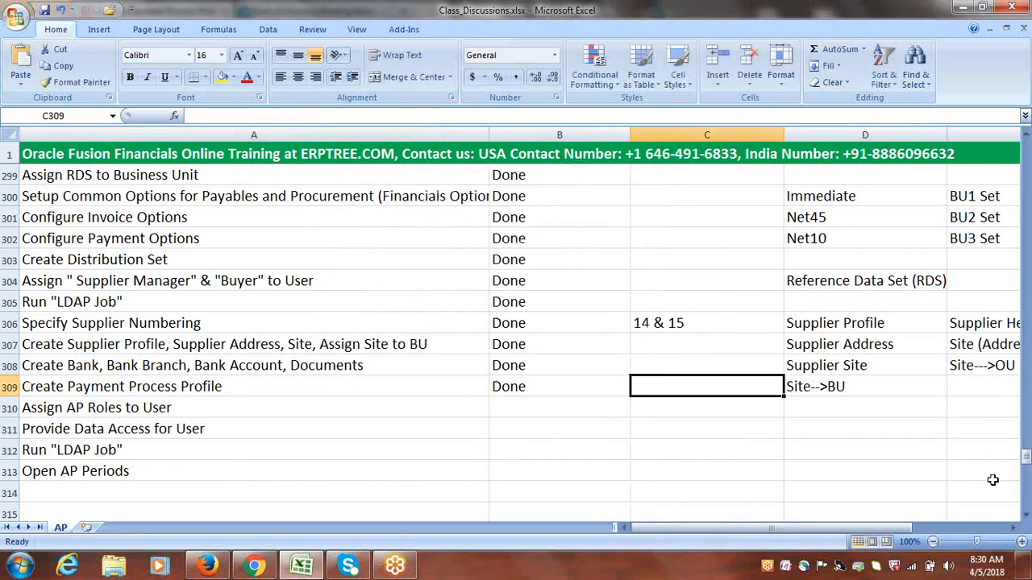
click(1026, 516)
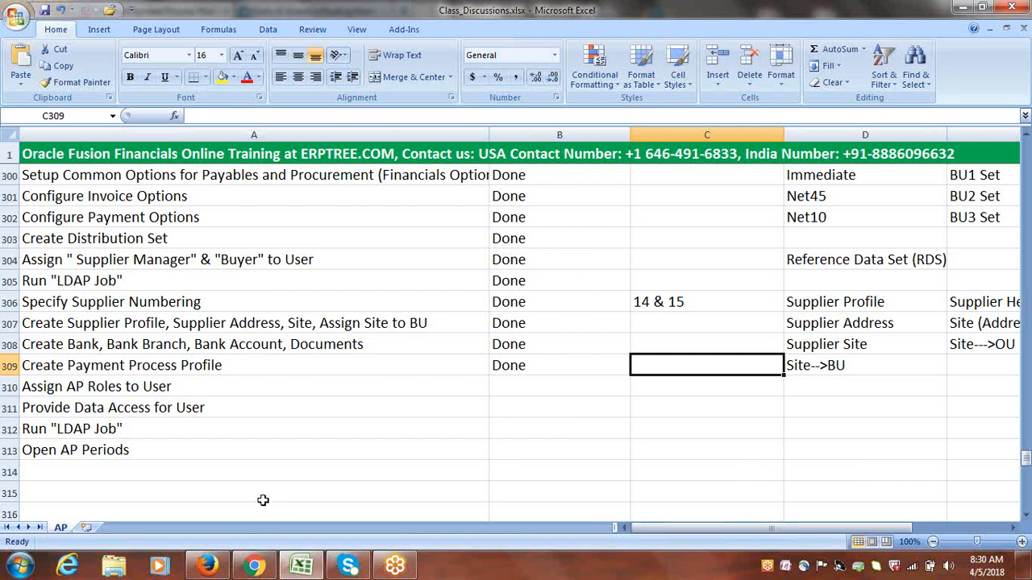
Switch back to Oracle Fusion in Firefox, leave the payment process profiles page, and open the Security Console
click(206, 567)
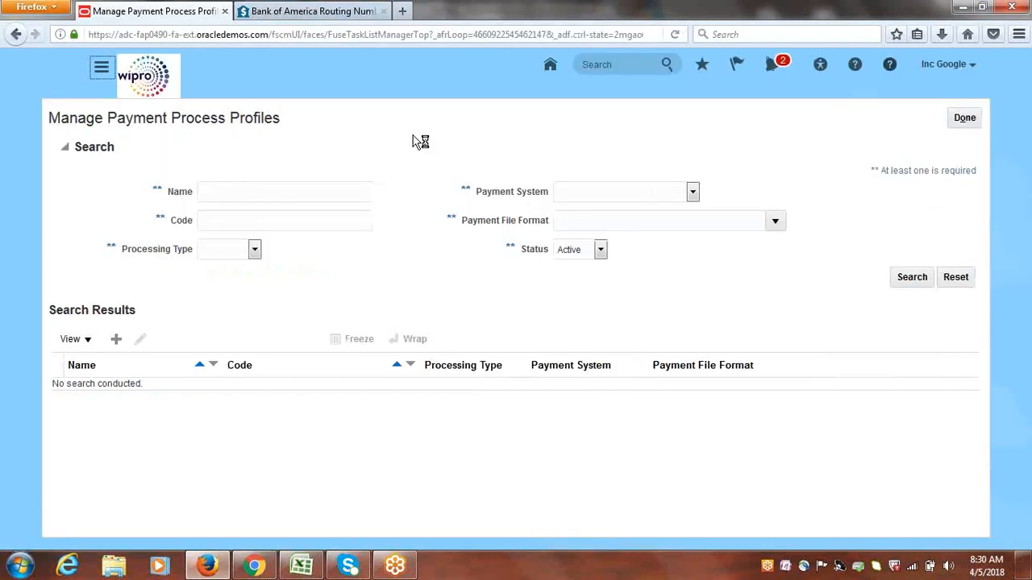
click(965, 119)
click(999, 480)
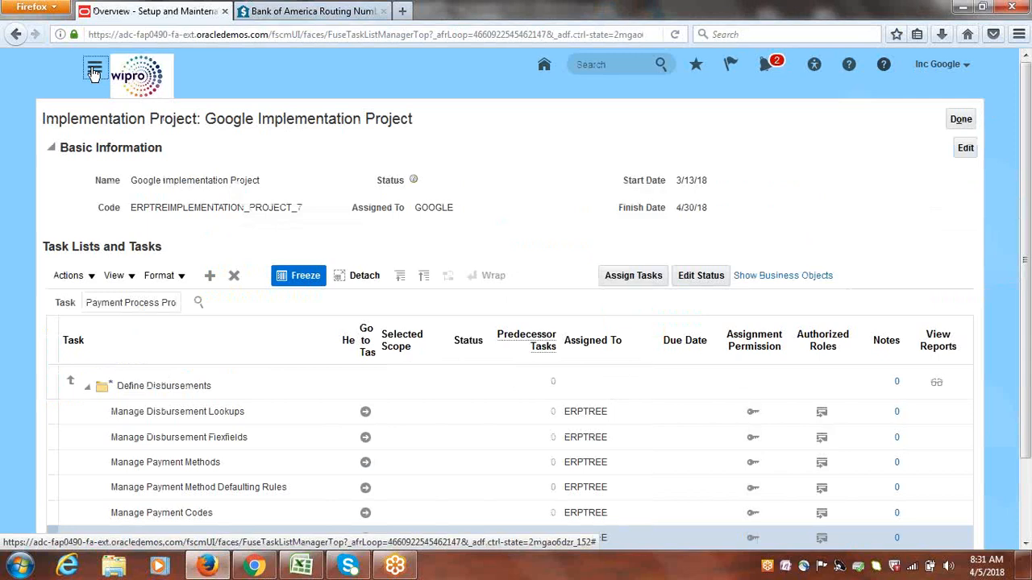
click(94, 71)
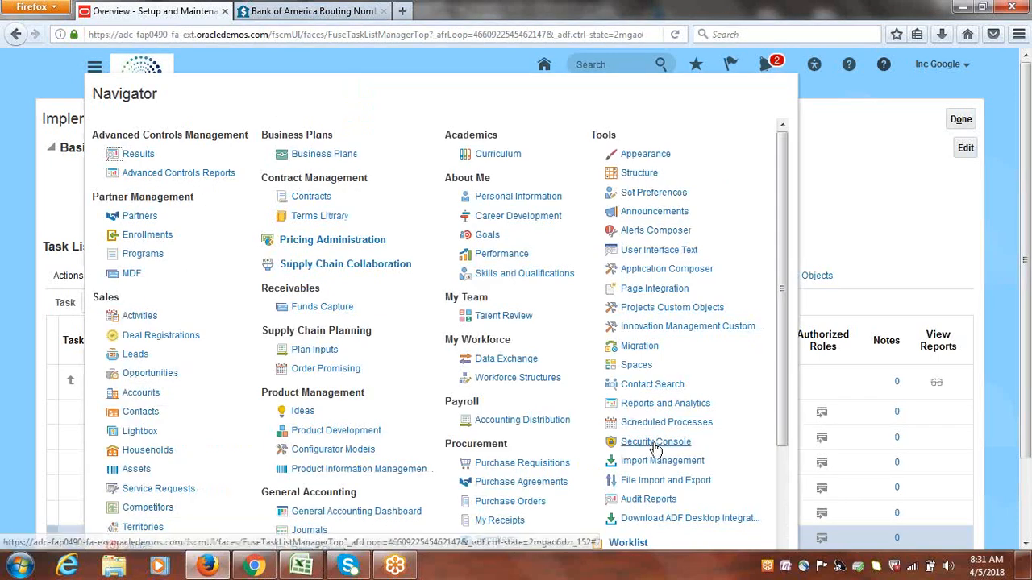
click(656, 443)
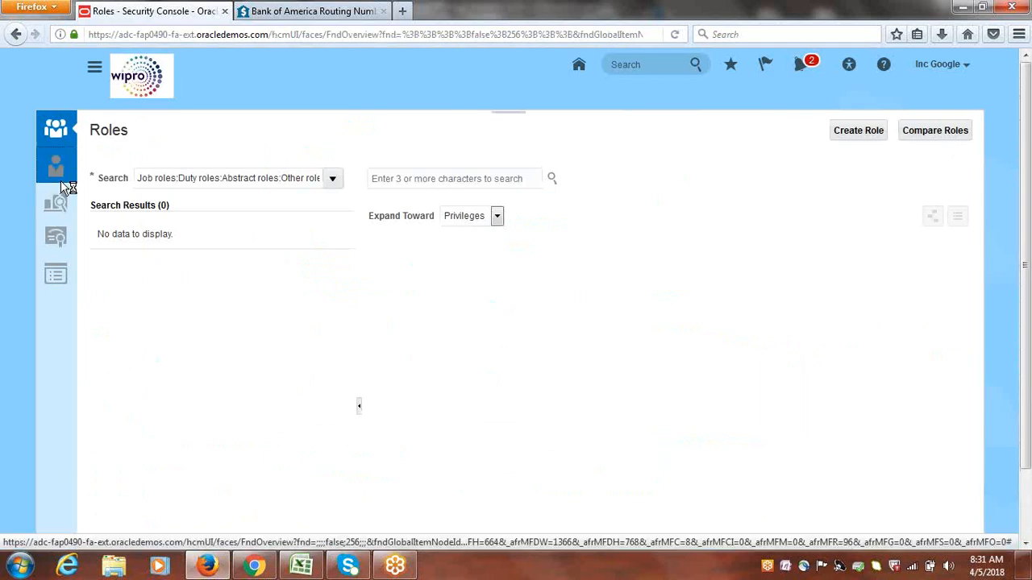
Search the user accounts for "GOOGLE" and open the matching account for editing
click(309, 179)
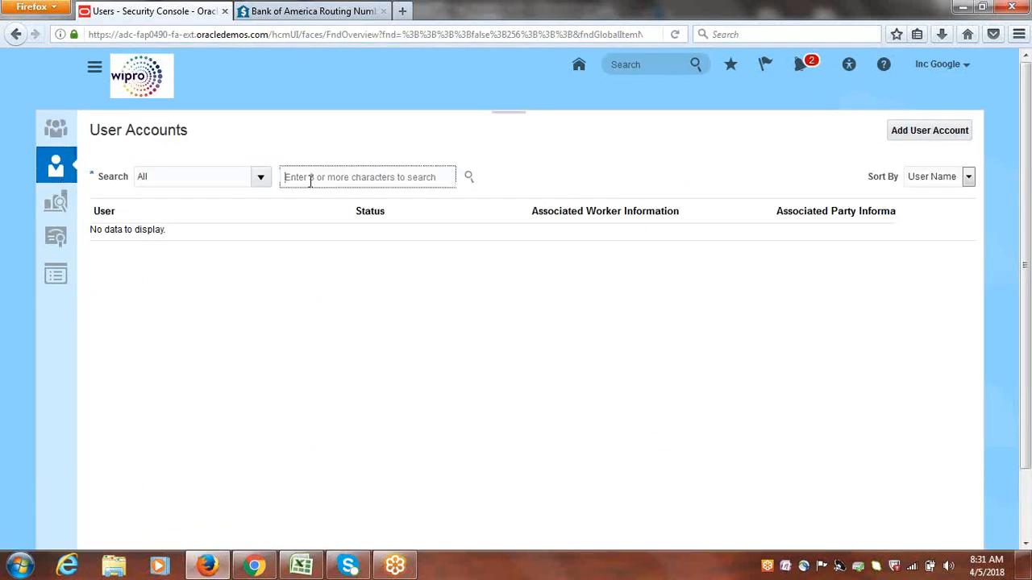
text(GOOGL)
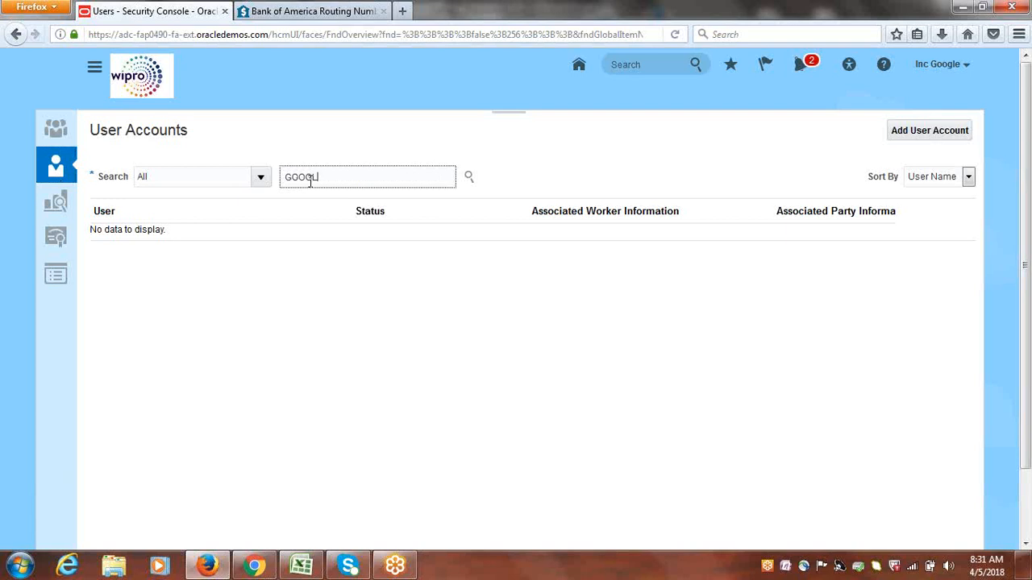
text(E)
key(Return)
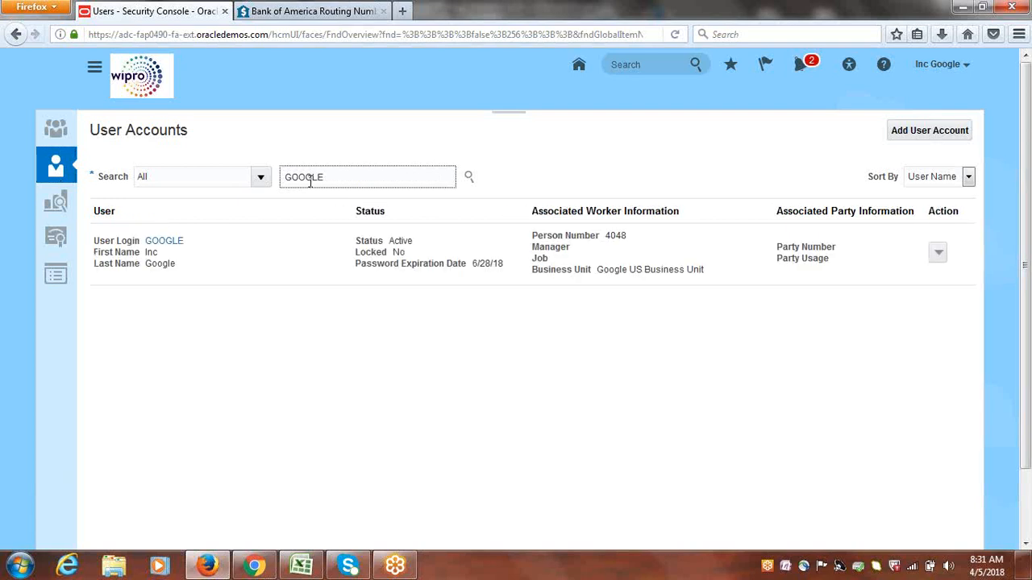
click(167, 240)
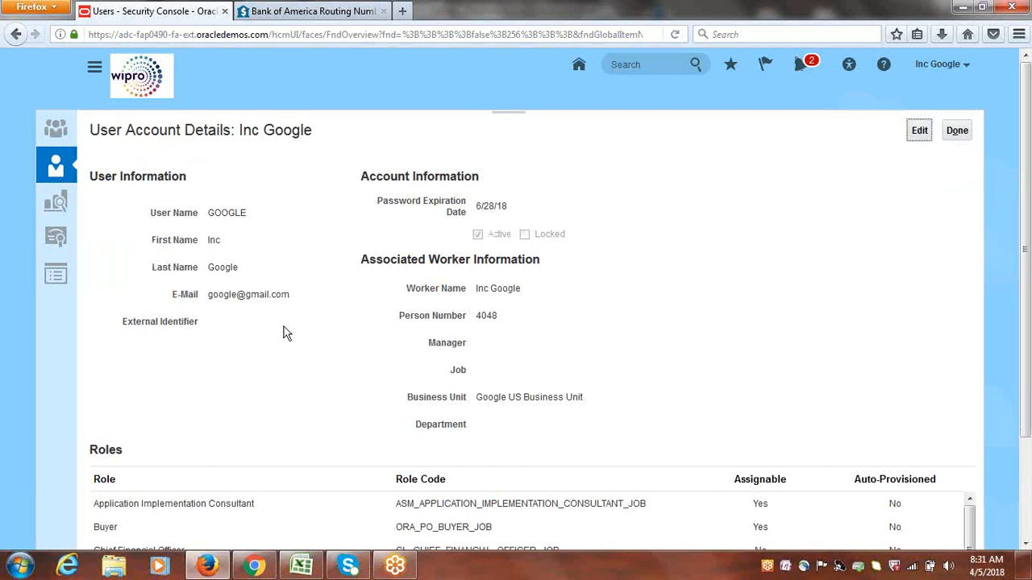
click(921, 131)
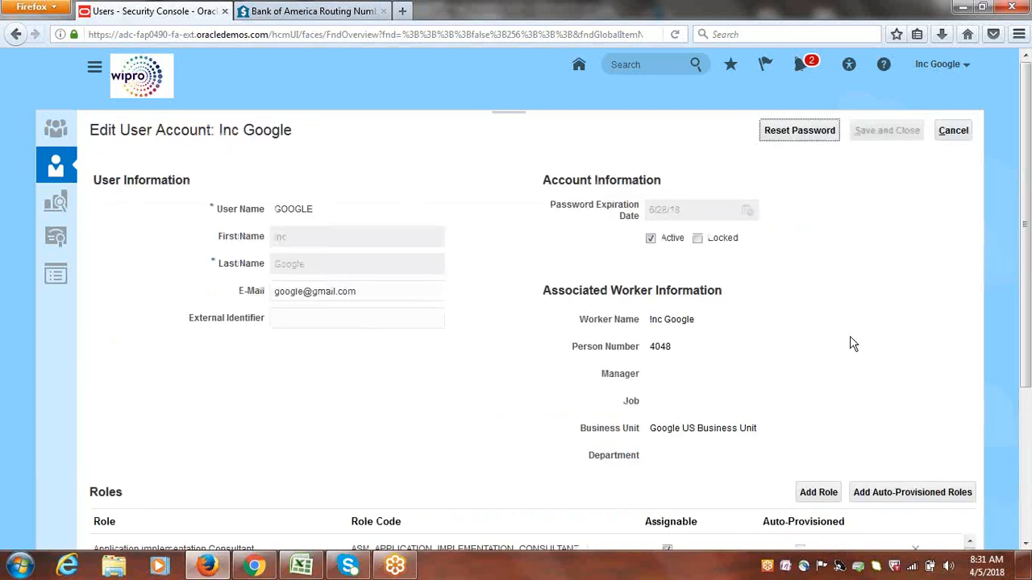
Add the Accounts Payable Manager role with code AP_ACCOUNTS_PAYABLE_MANAGER_JOB to the user account
click(818, 493)
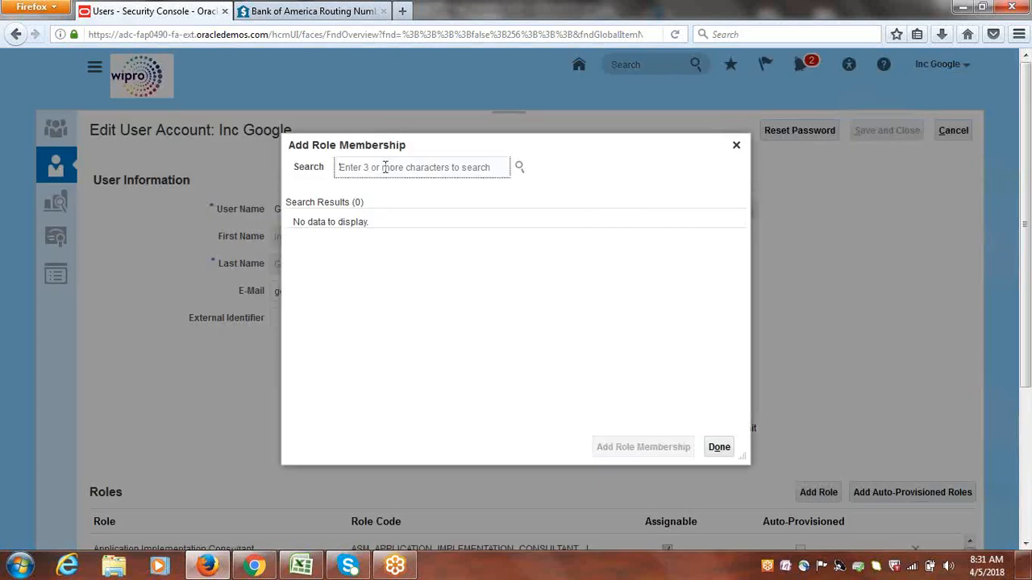
text(Acc)
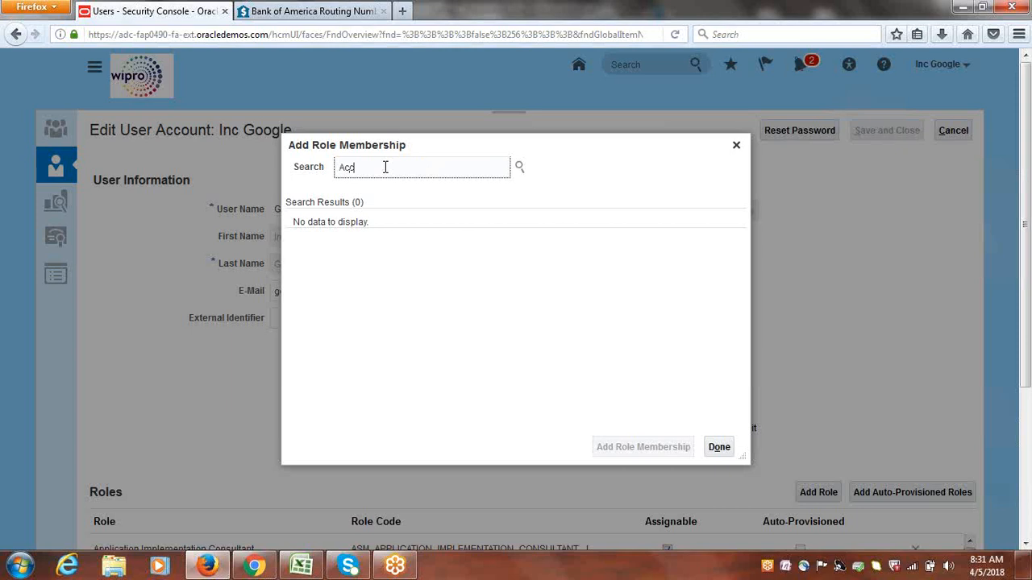
text(ounts Pay)
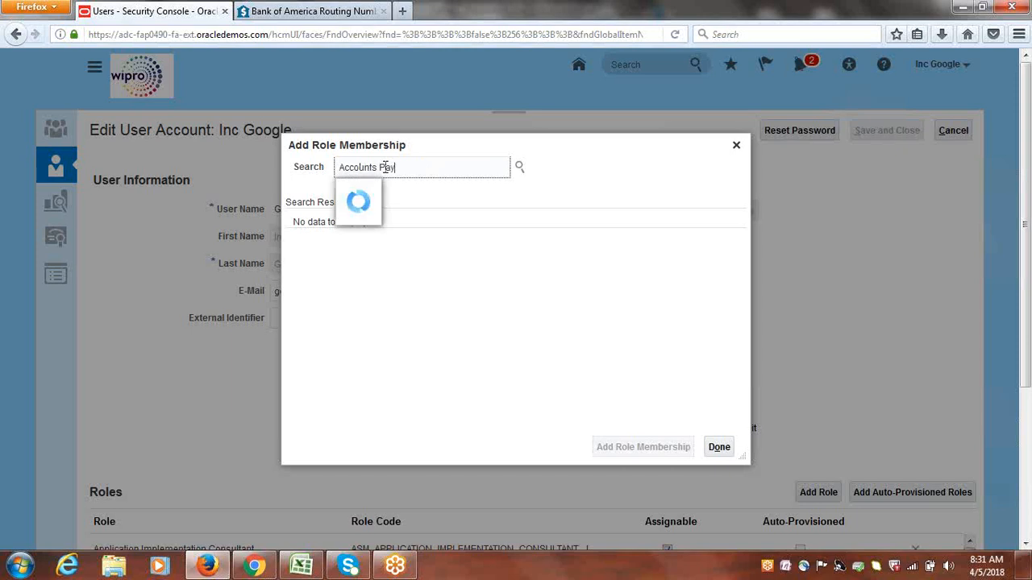
text(able M)
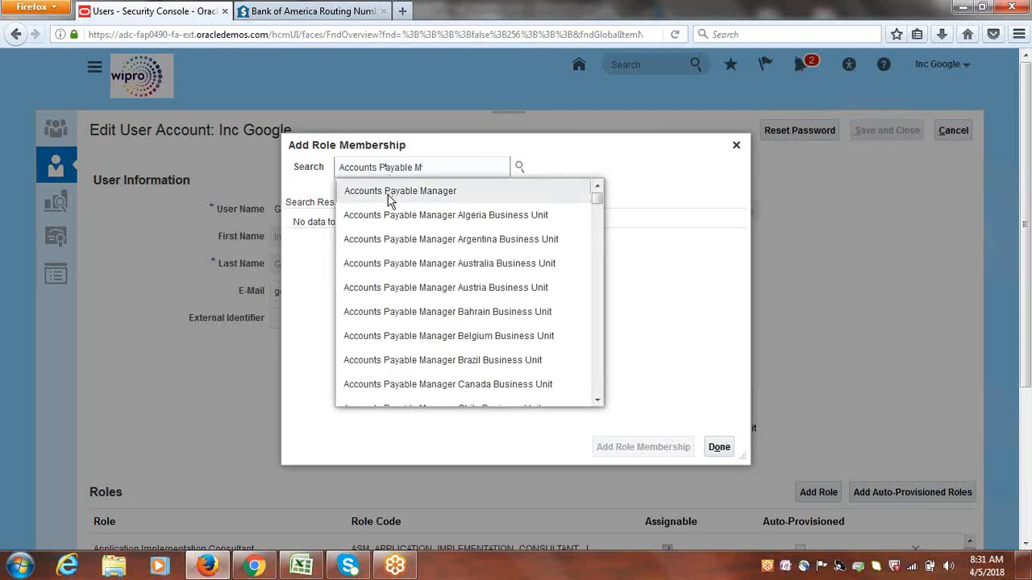
click(390, 193)
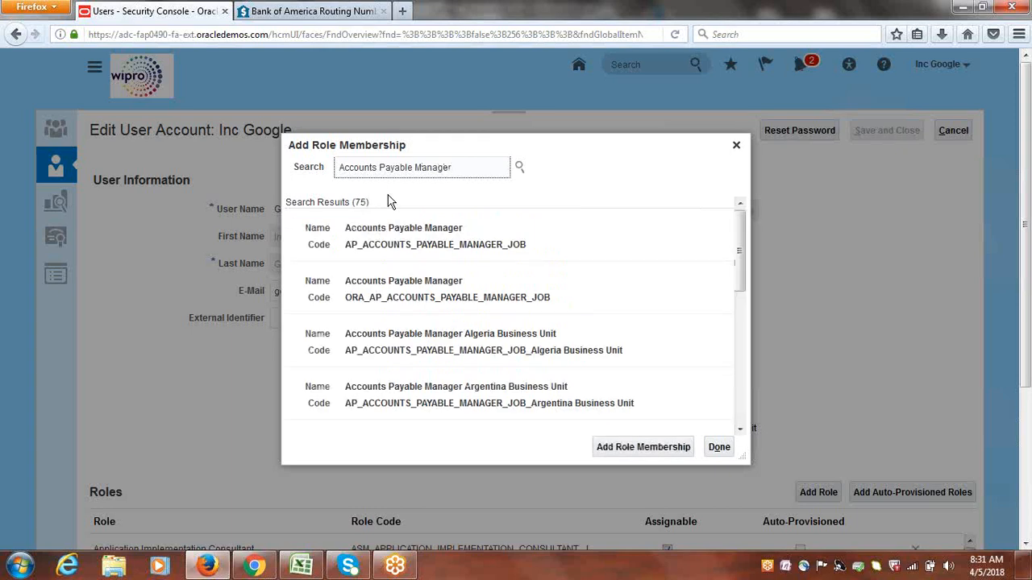
click(391, 228)
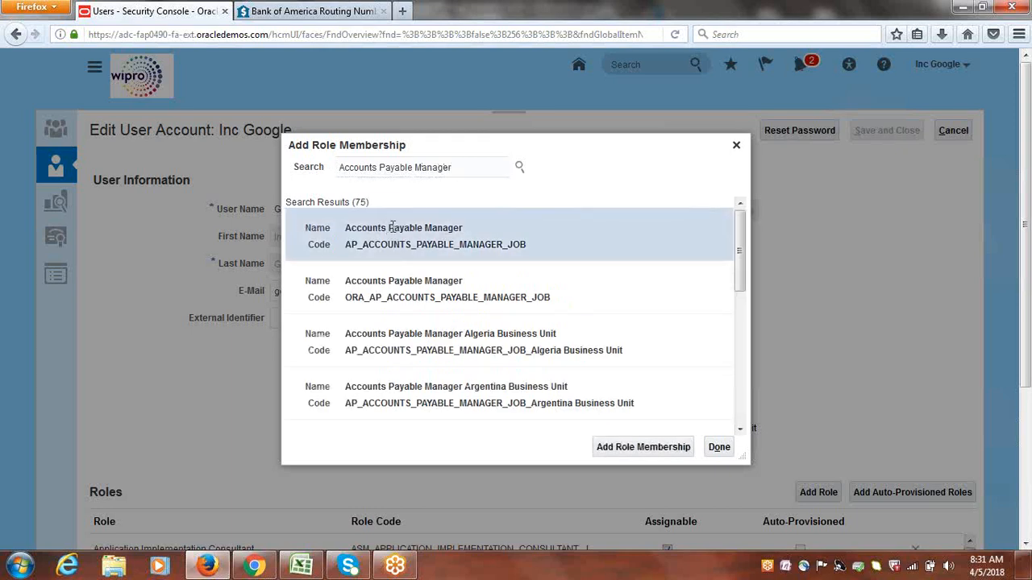
click(637, 448)
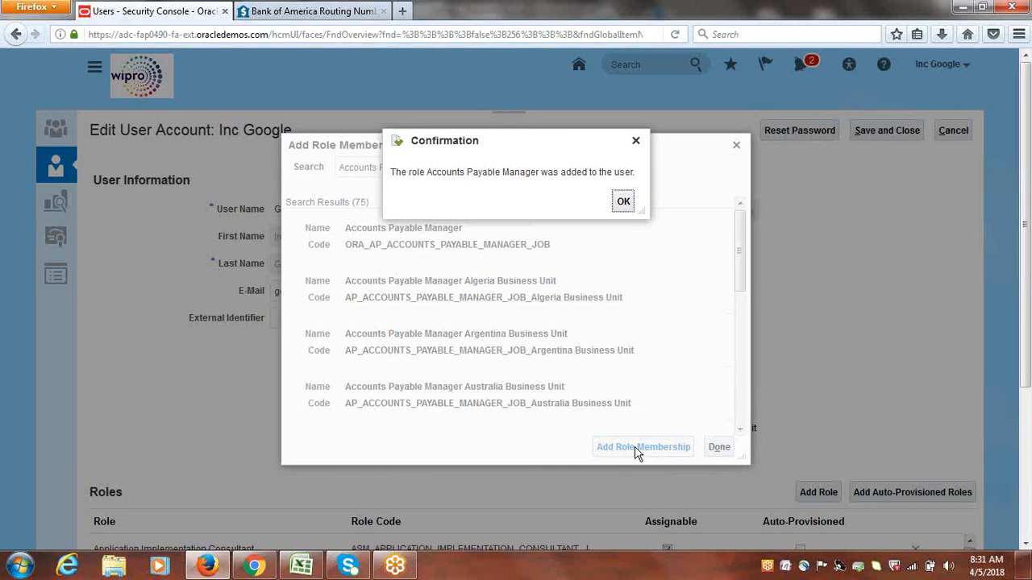
click(624, 202)
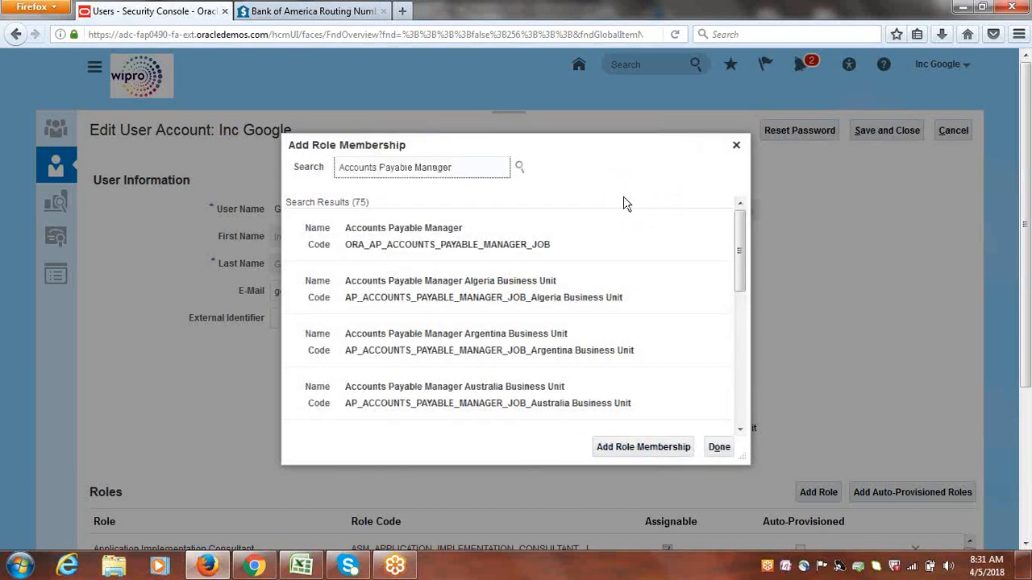
Find the Accounts Payable Supervisor role with code AP_ACCOUNTS_PAYABLE_SUPERVISOR_JOB and add it to the user
key(BackSpace)
key(BackSpace)
key(BackSpace)
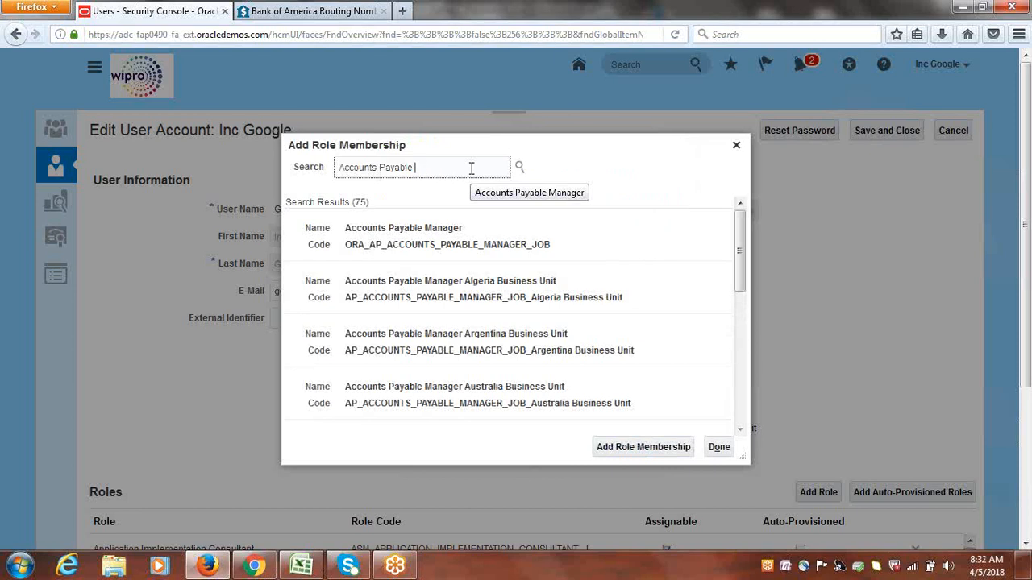
text(Sup)
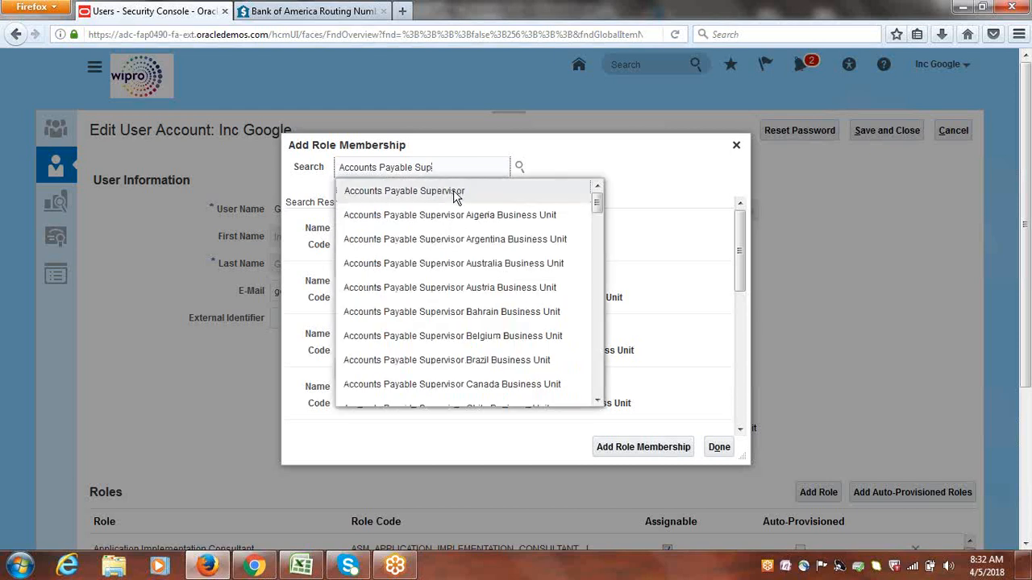
click(453, 191)
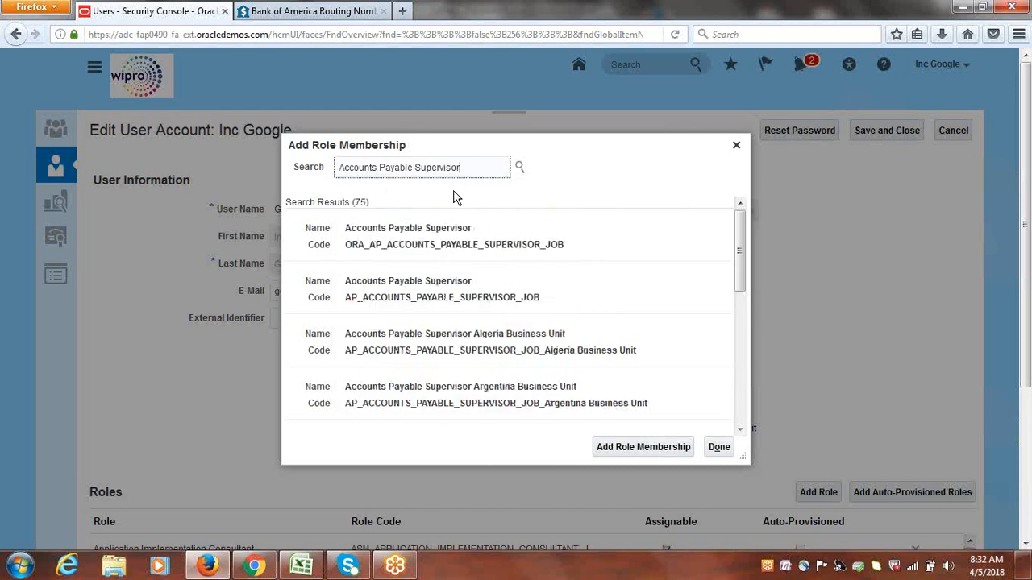
click(400, 279)
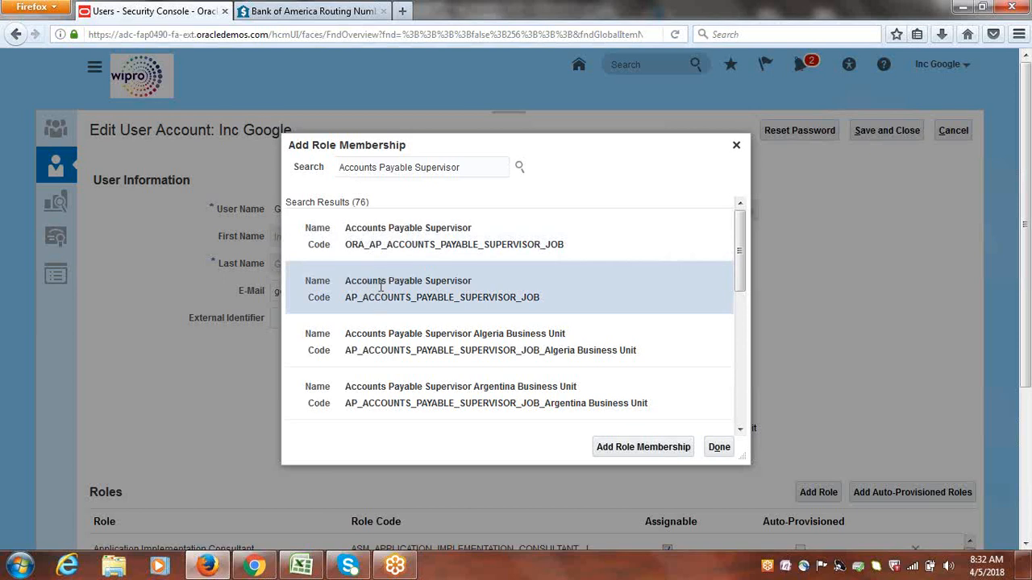
click(635, 450)
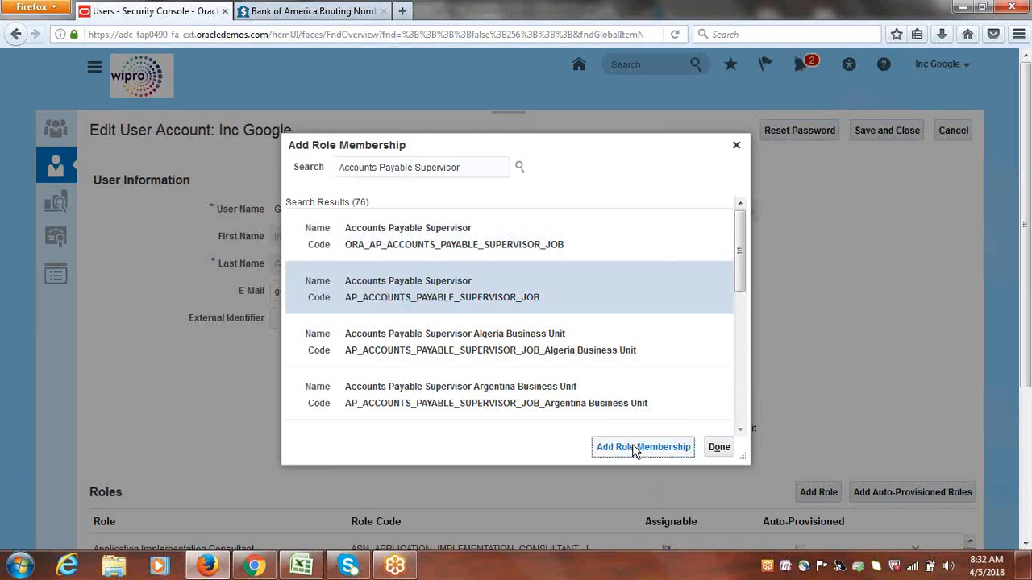
click(627, 201)
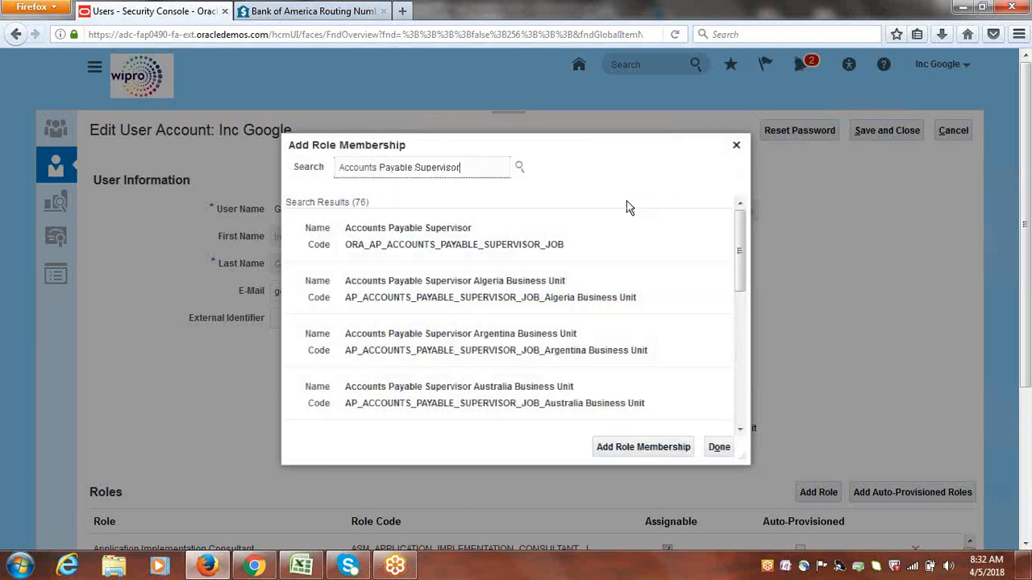
Find the Accounts Payable Specialist role with code AP_ACCOUNTS_PAYABLE_SPECIALIST_JOB and add it to the user
click(497, 176)
key(BackSpace)
key(BackSpace)
key(BackSpace)
key(BackSpace)
key(BackSpace)
key(BackSpace)
key(BackSpace)
key(BackSpace)
key(BackSpace)
text(pe)
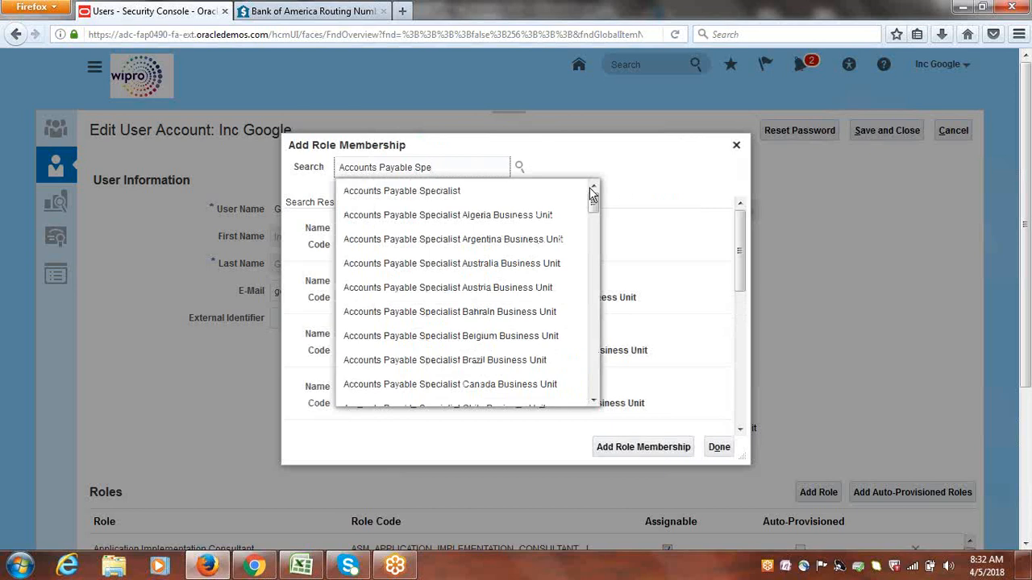
click(430, 197)
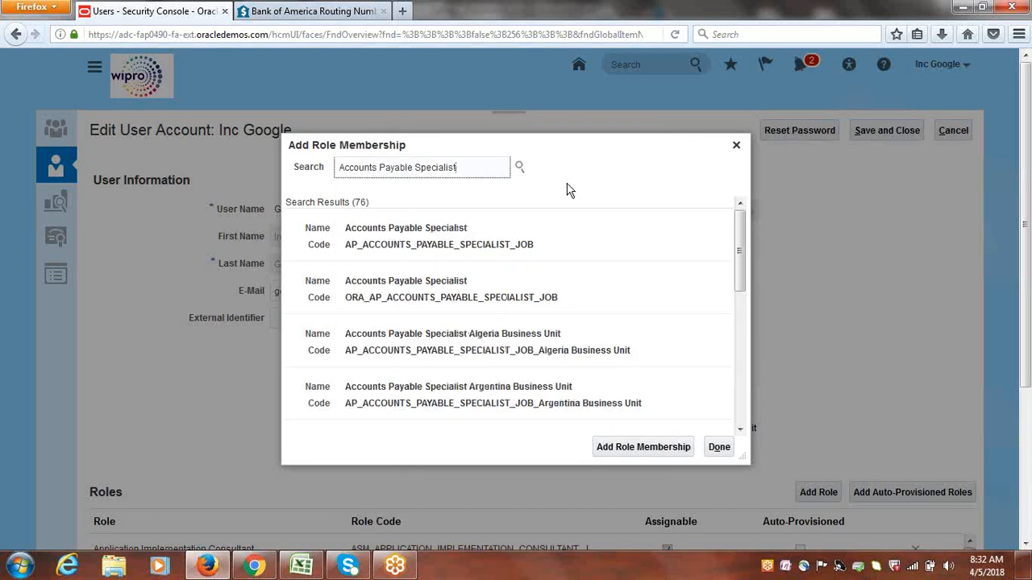
click(378, 238)
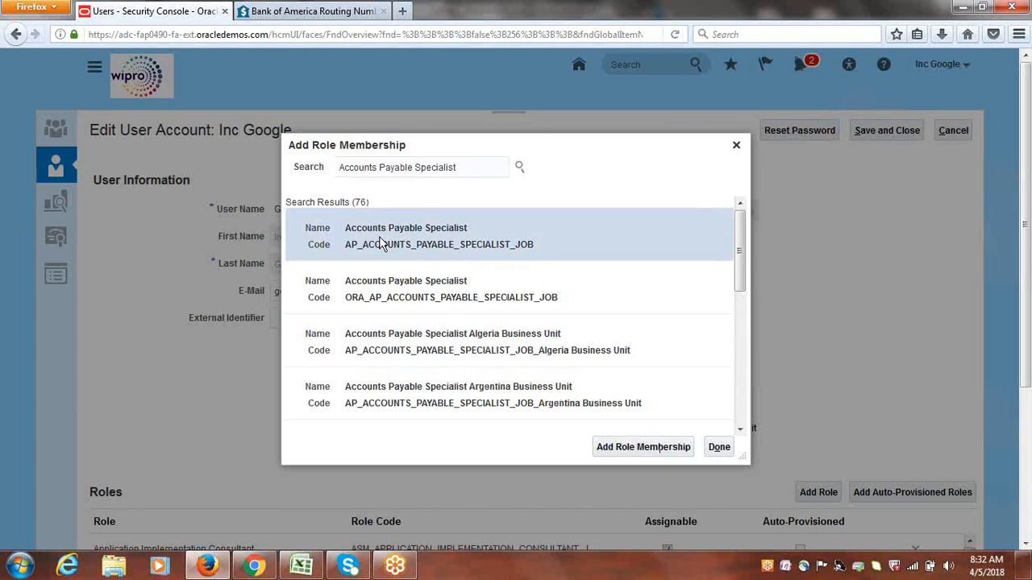
click(649, 455)
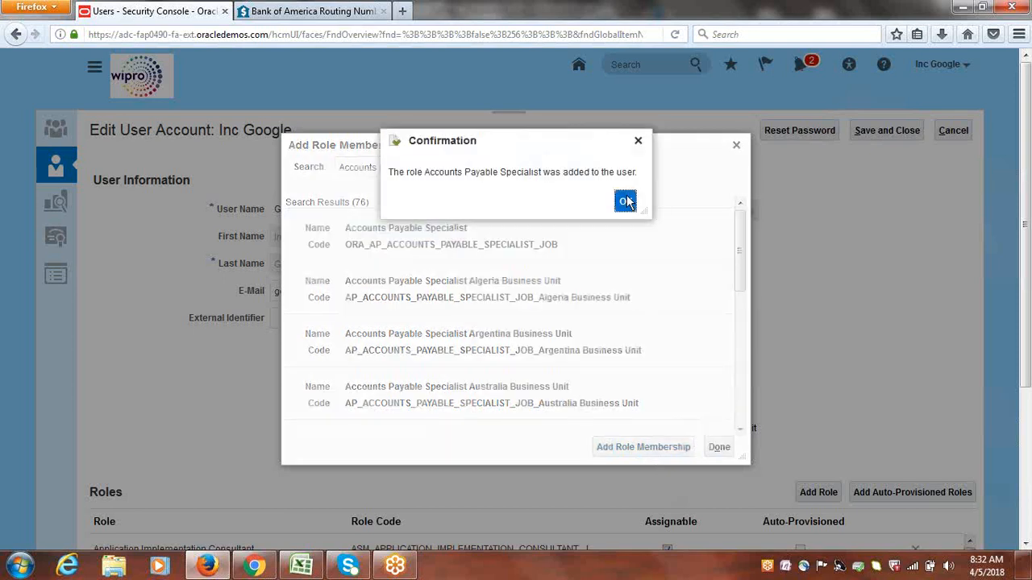
click(626, 201)
Finish adding roles, save the user account, and close its details
click(719, 448)
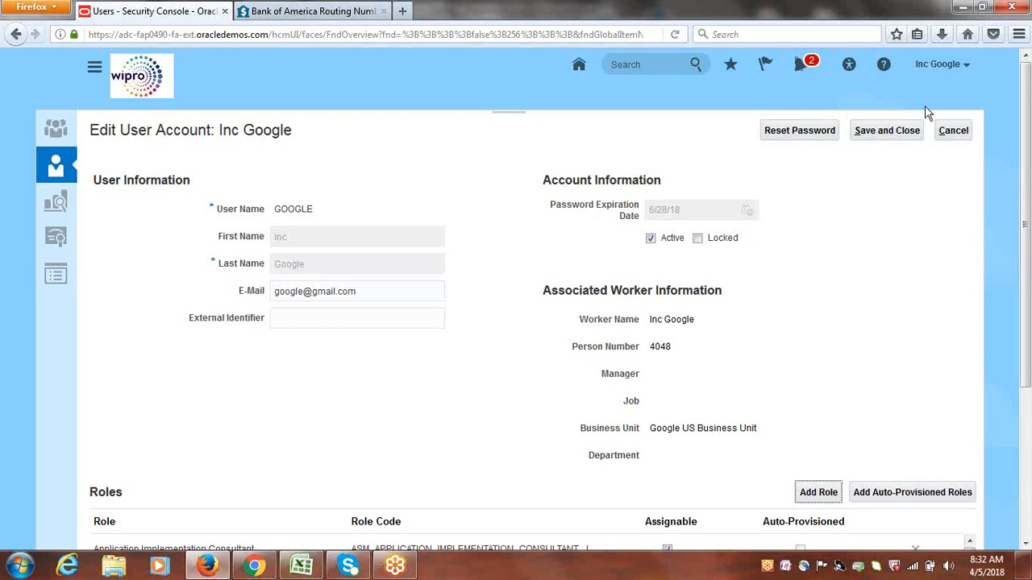
click(909, 133)
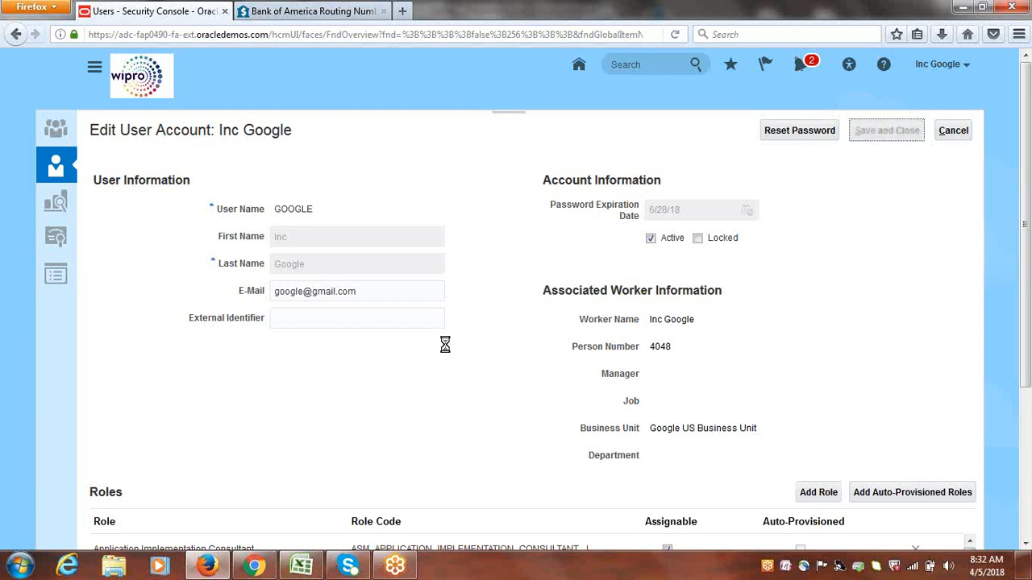
click(958, 129)
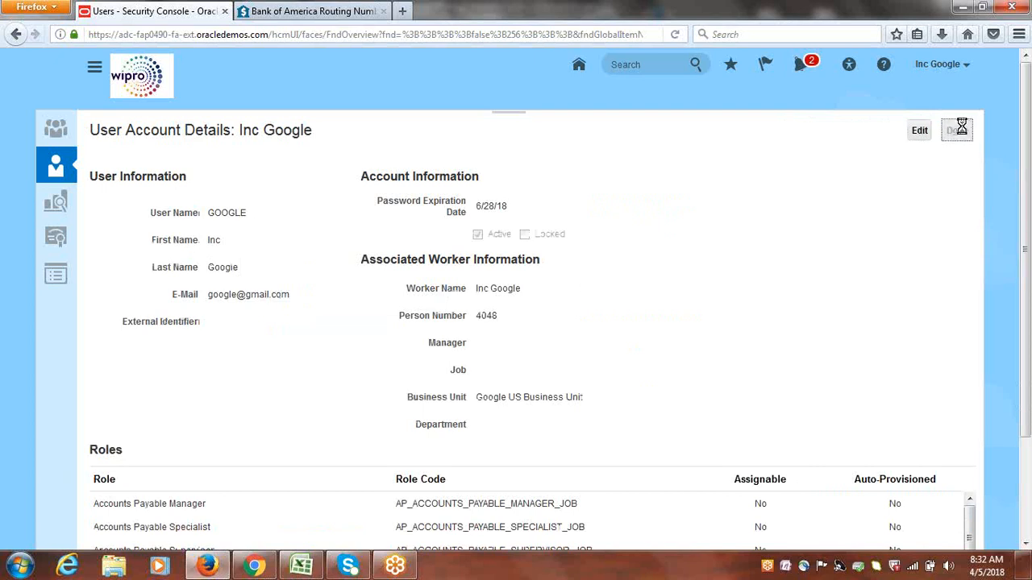
Switch to the Excel checklist and mark "Assign AP Roles to User" as Done in cell B310
click(301, 566)
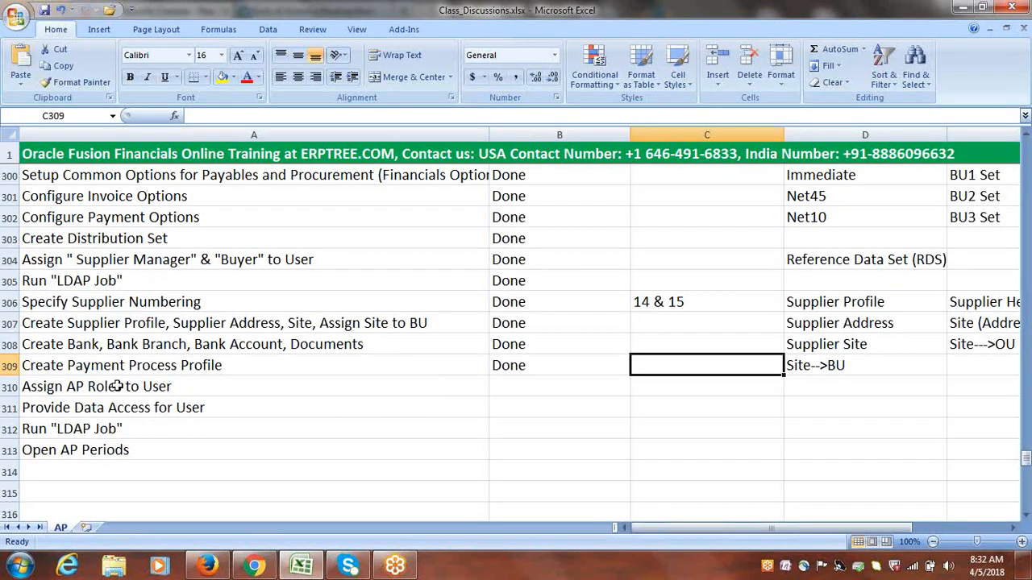
key(Down)
key(Left)
text(done)
key(Tab)
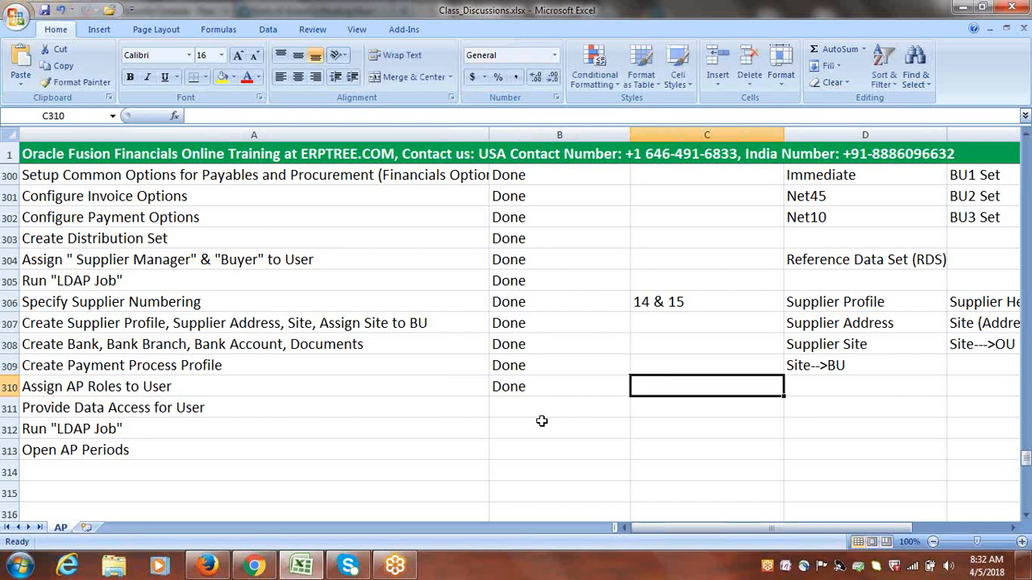
Enter "Accounts Payable Manager" in cell C310 and "Accounts Payable Supervisor" in cell C311
text(Accounts)
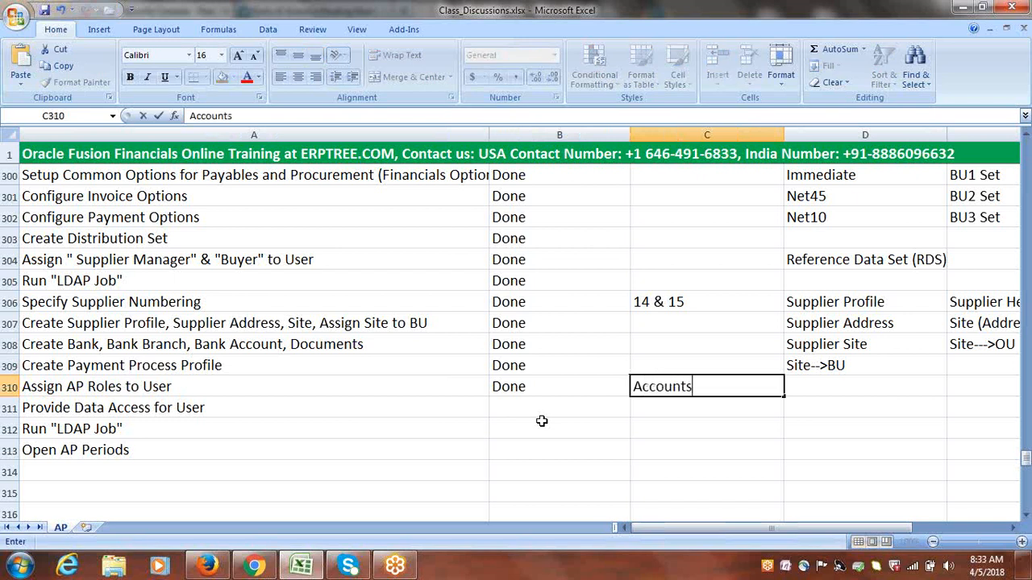
text( Payable)
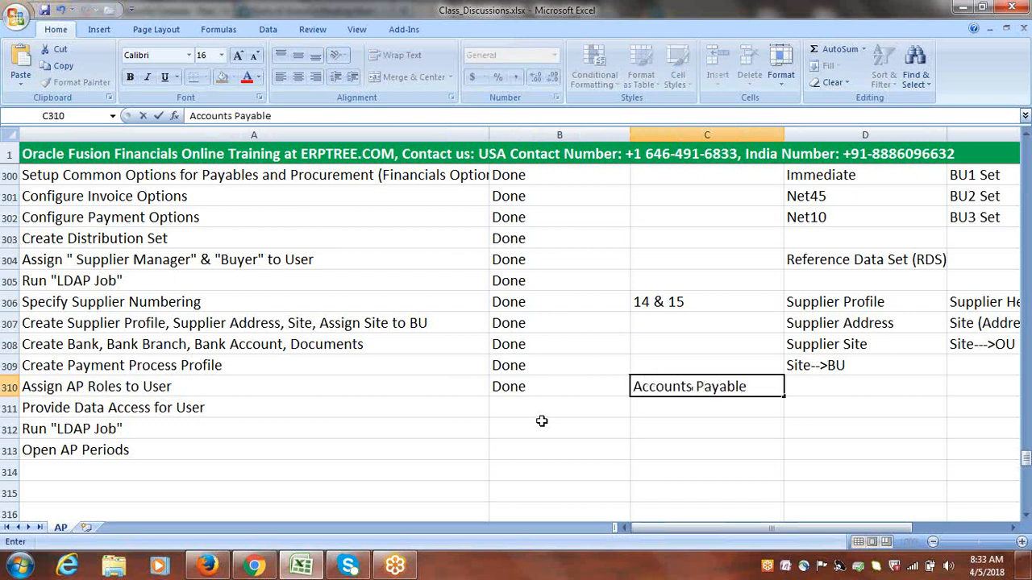
text( Manager)
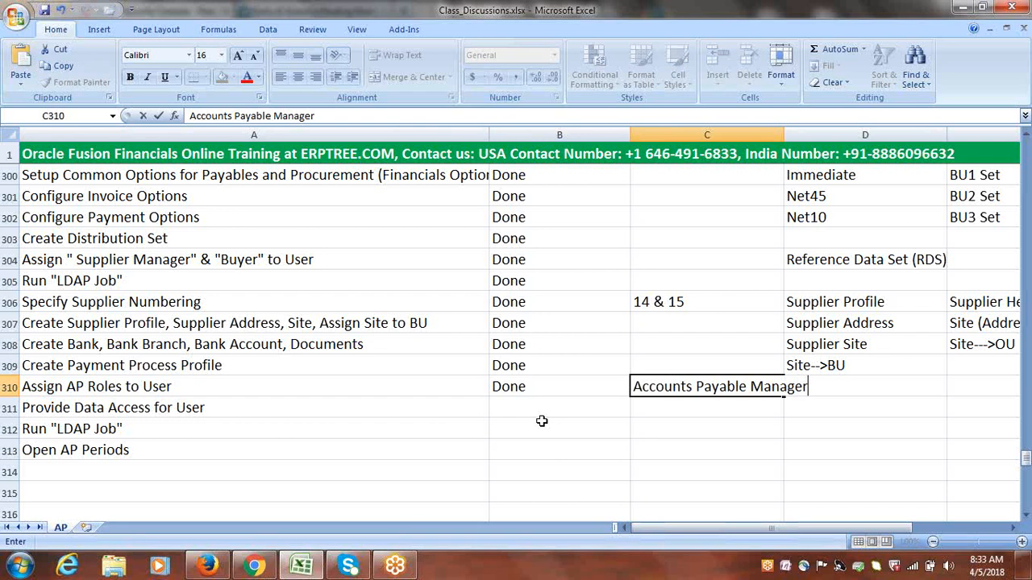
click(658, 411)
text(A)
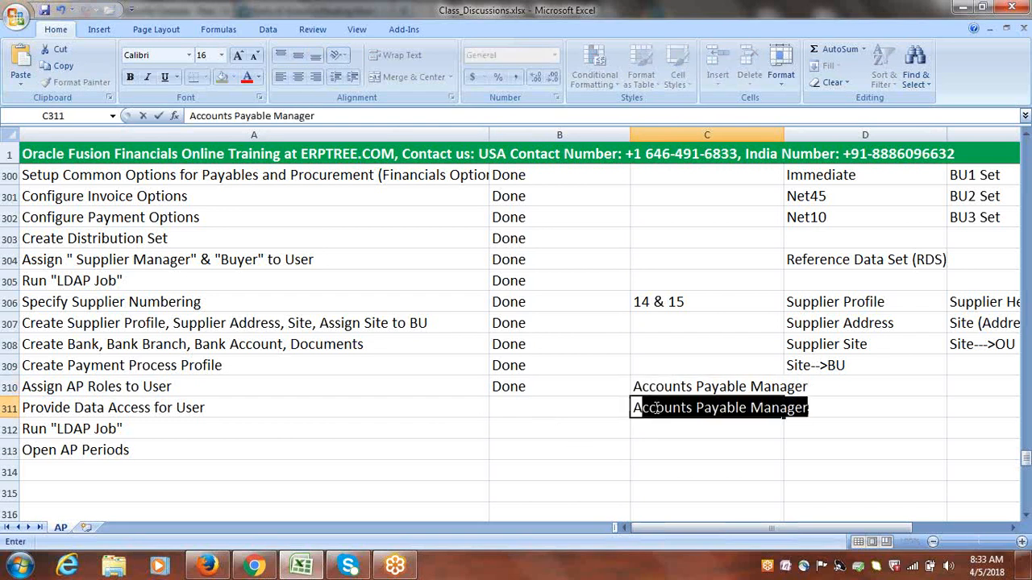
drag(751, 407, 811, 414)
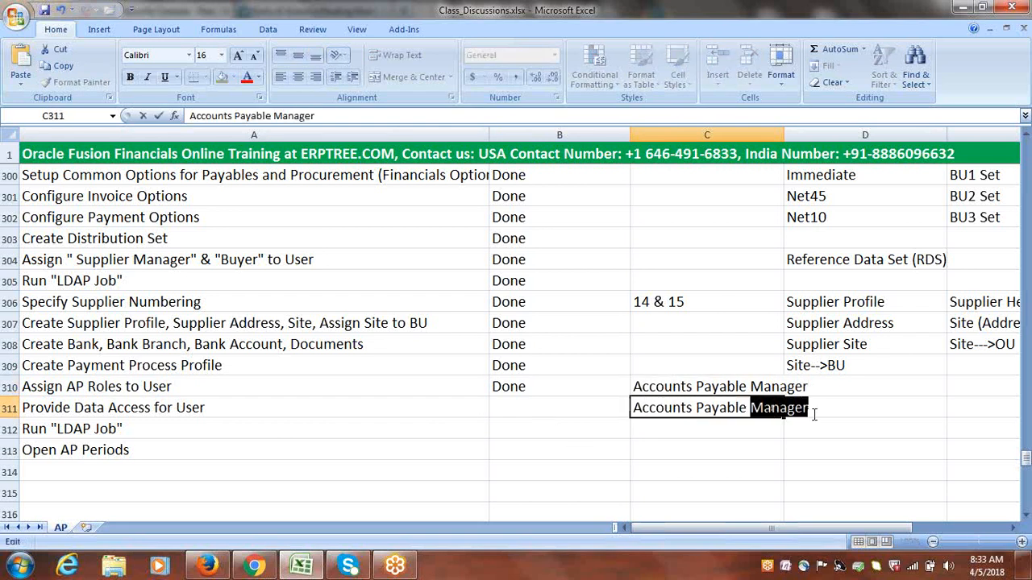
text(Supervisor)
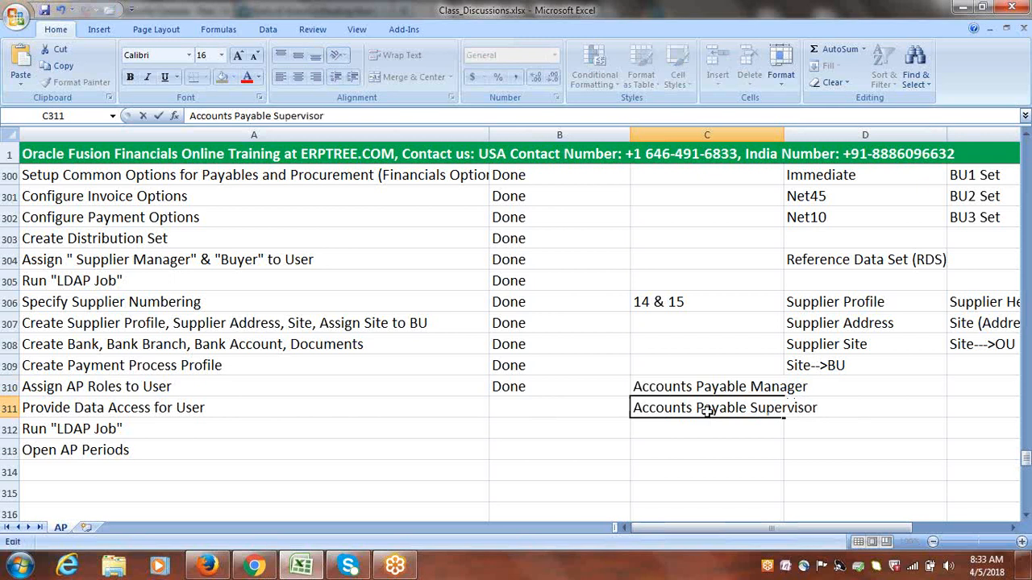
key(Return)
Enter "Accounts Payable Specialist" in cell C312 to complete the list of AP roles
text(A)
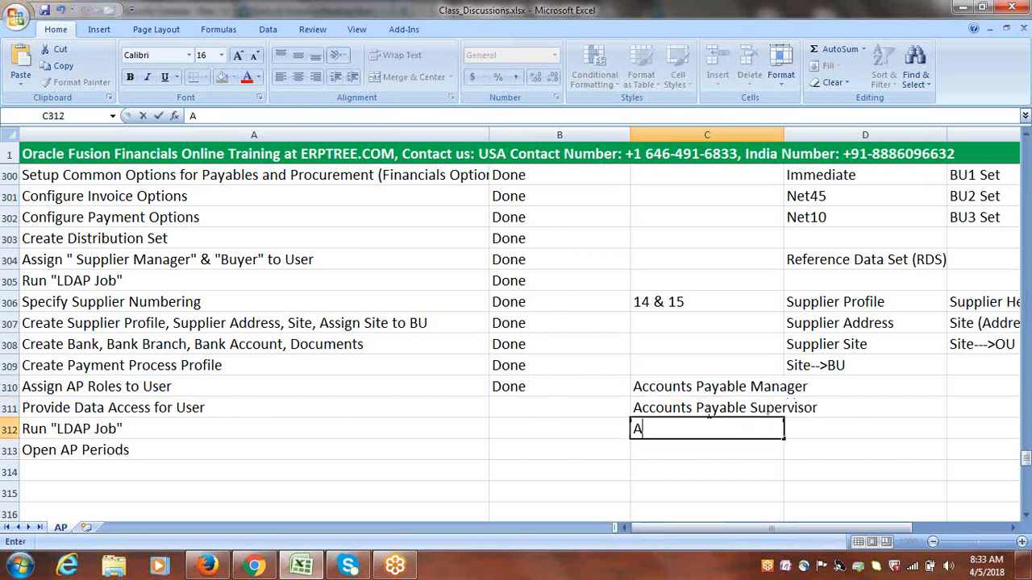
text(ccounts)
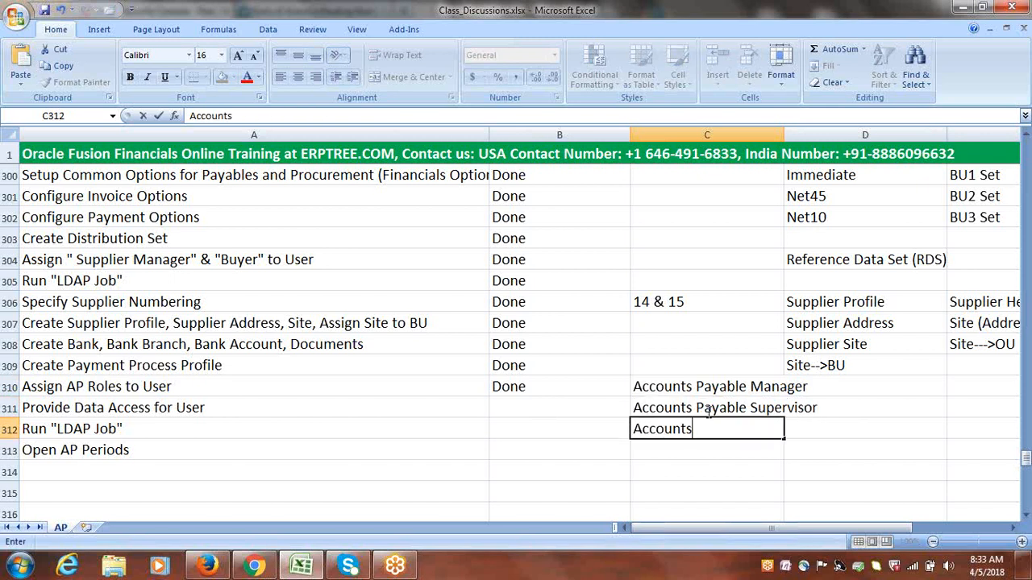
text( Payable S)
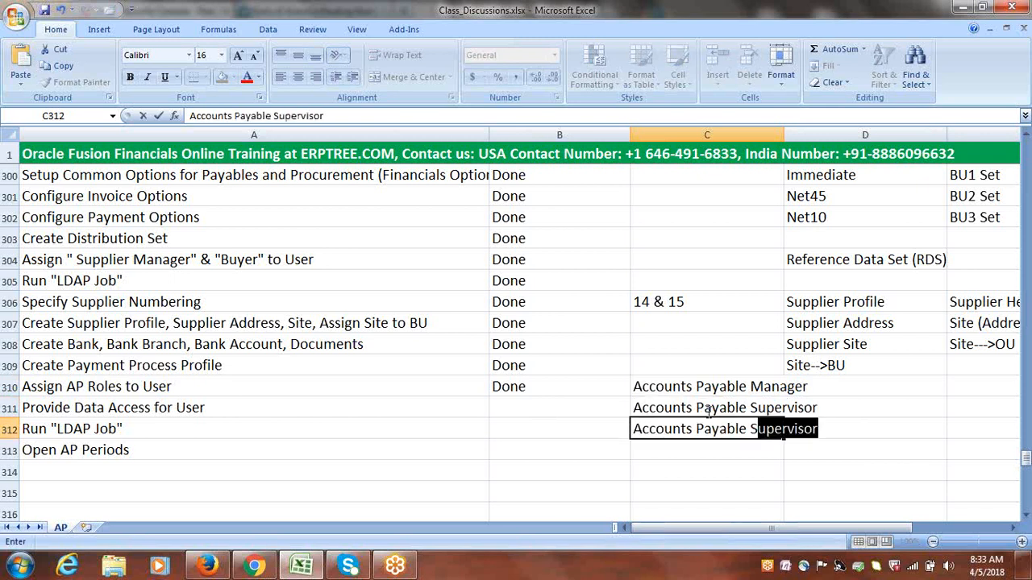
text(pecialist)
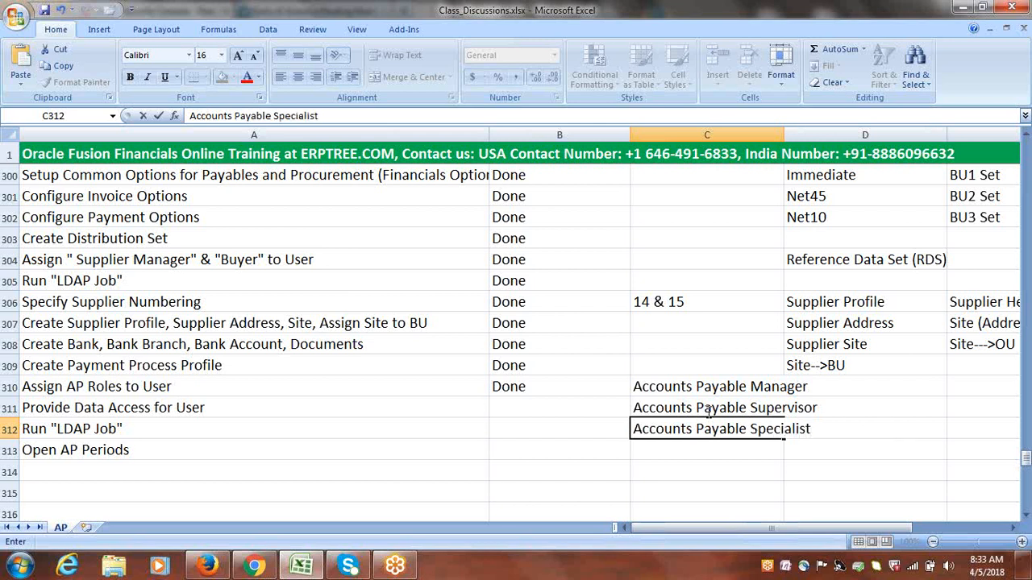
click(698, 466)
Review the AP roles listed in C310:C312 alongside the "Assign AP Roles to User" and "Provide Data Access for User" checklist tasks
click(681, 389)
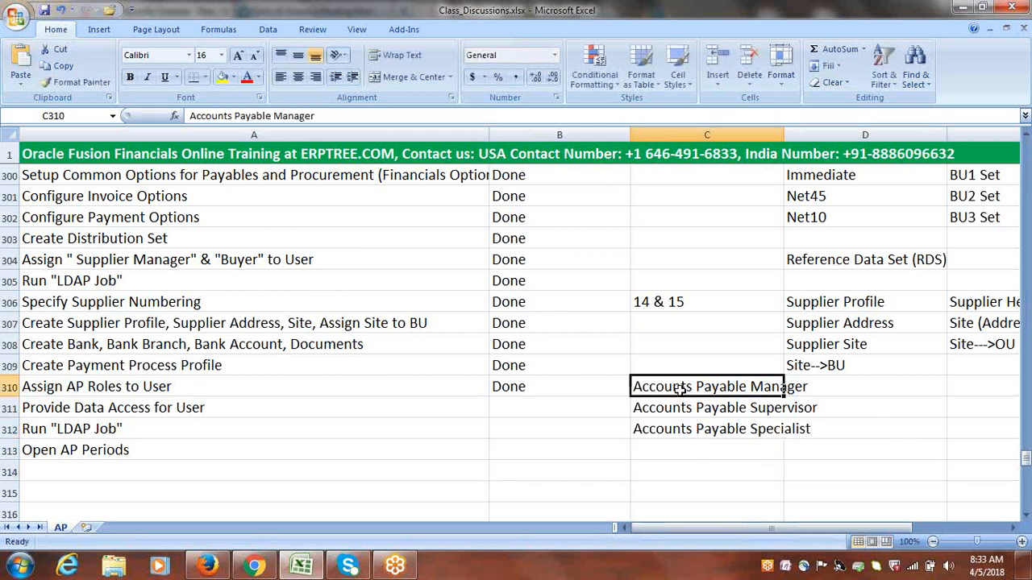
drag(681, 389, 686, 428)
click(186, 385)
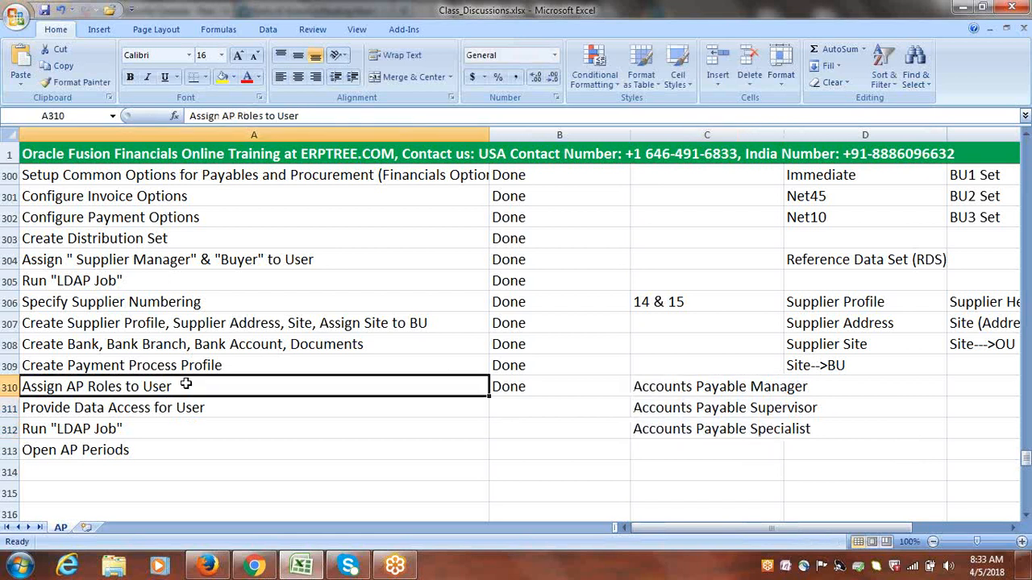
drag(685, 386, 684, 417)
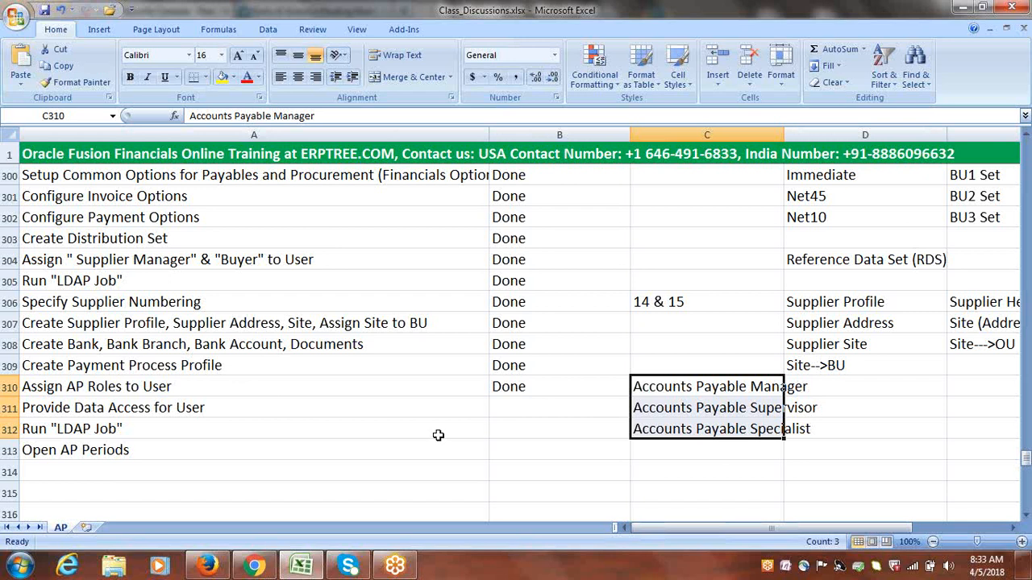
click(166, 407)
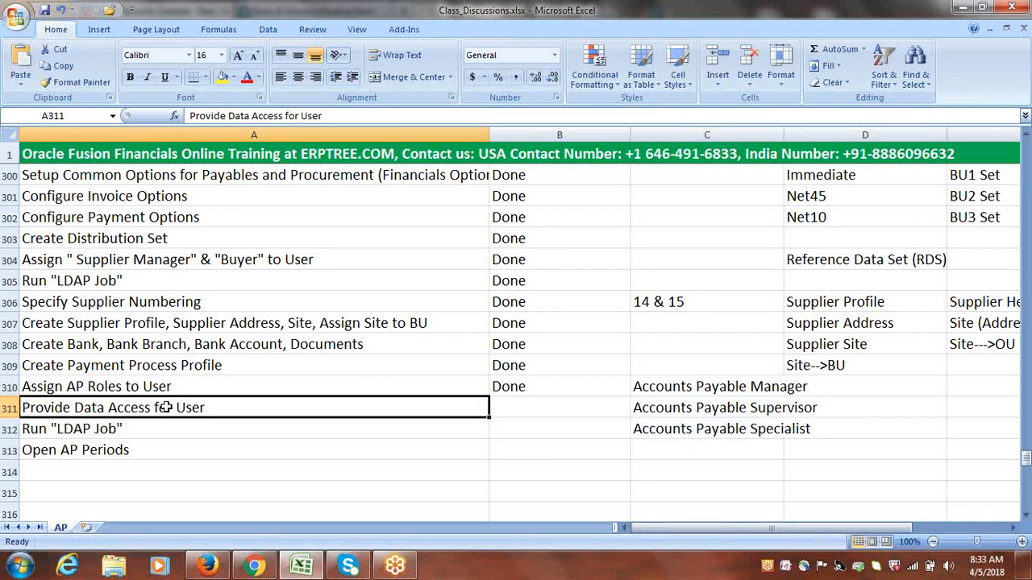
double_click(223, 410)
drag(224, 409, 74, 410)
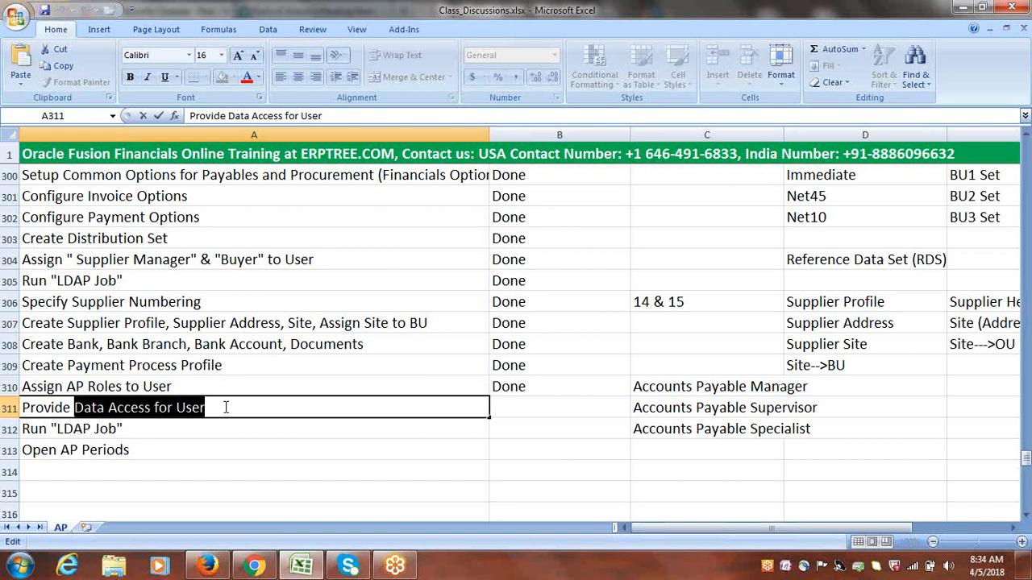
drag(226, 408, 74, 408)
key(Escape)
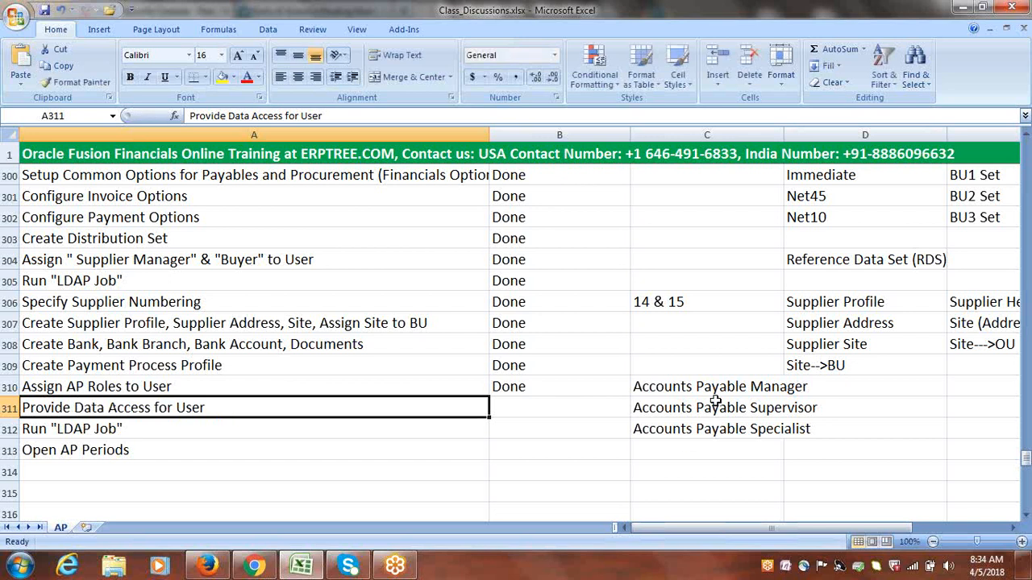
drag(718, 387, 712, 424)
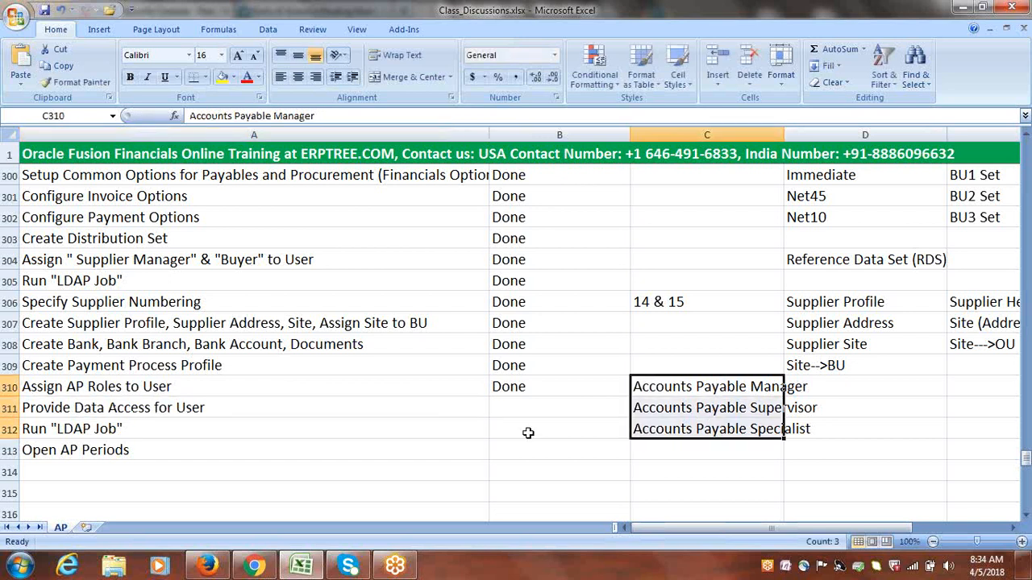
click(192, 413)
Switch to Oracle Fusion in Firefox and open the Google Implementation Project through Manage Implementation Projects in Setup and Maintenance
click(208, 566)
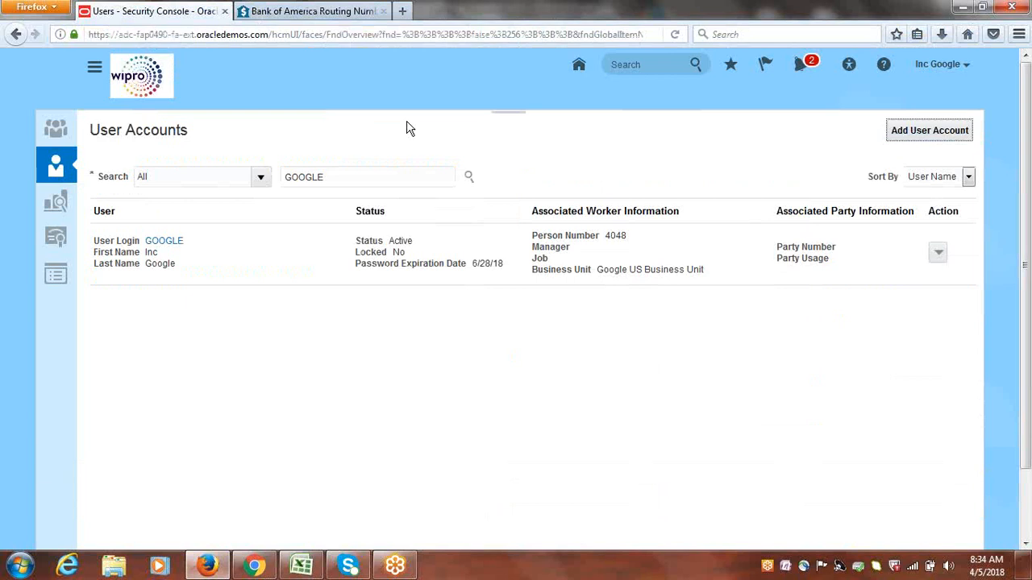
click(938, 70)
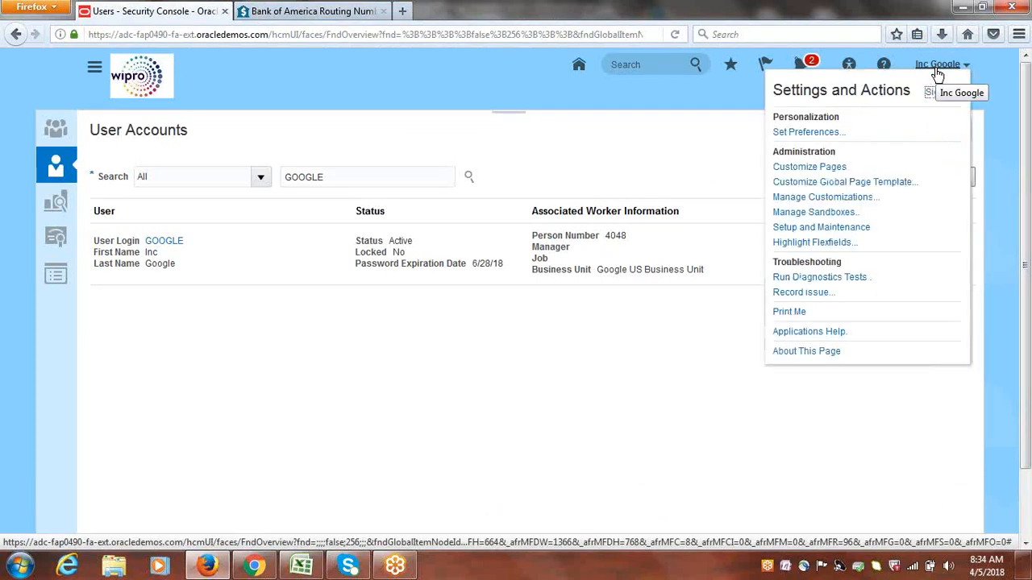
click(841, 229)
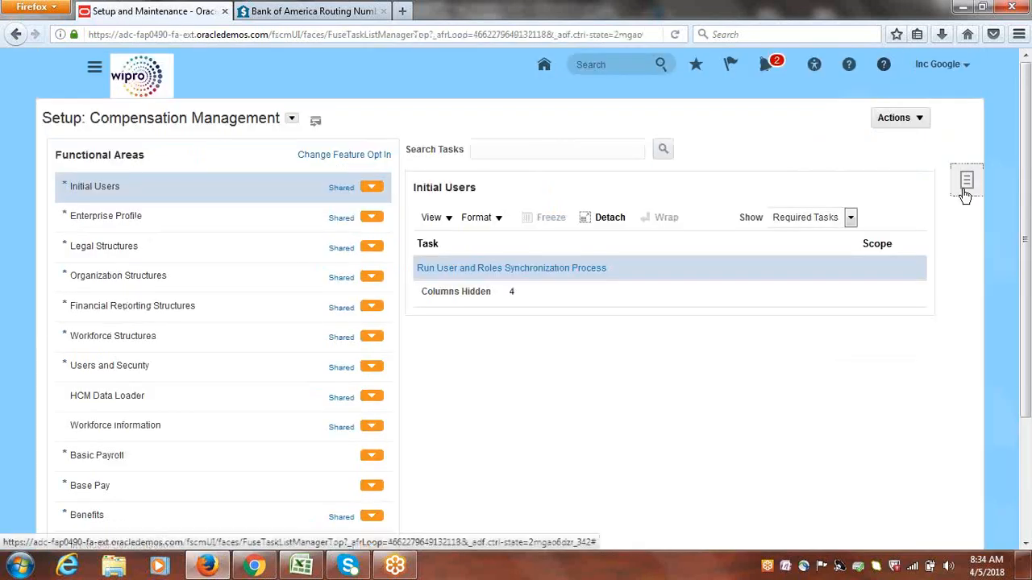
click(965, 181)
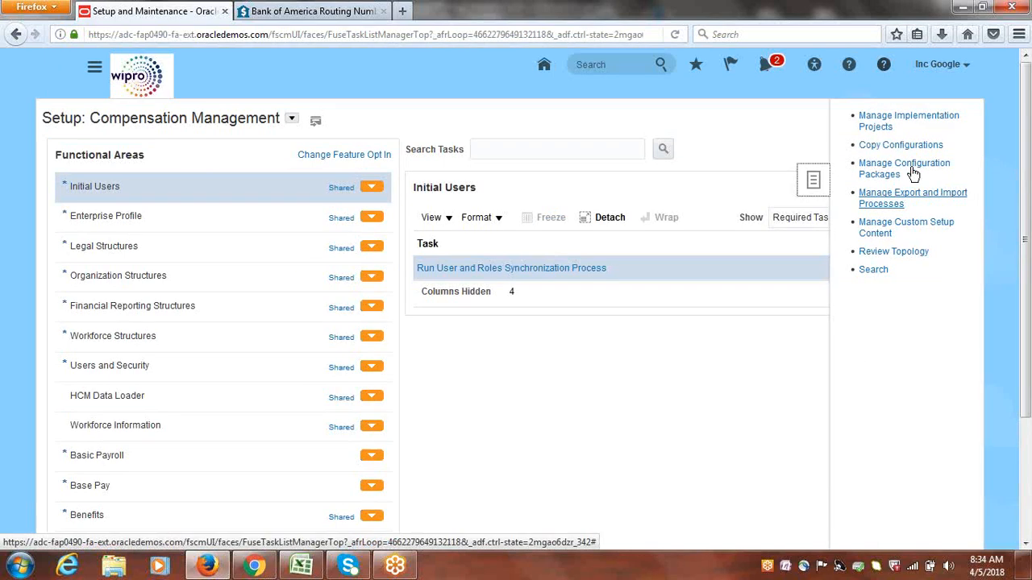
click(872, 119)
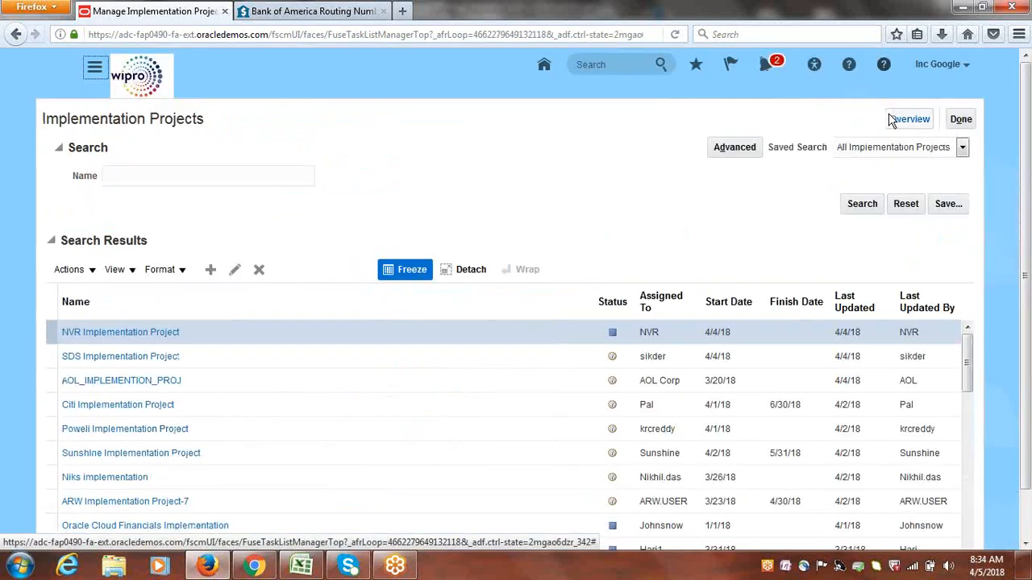
click(895, 120)
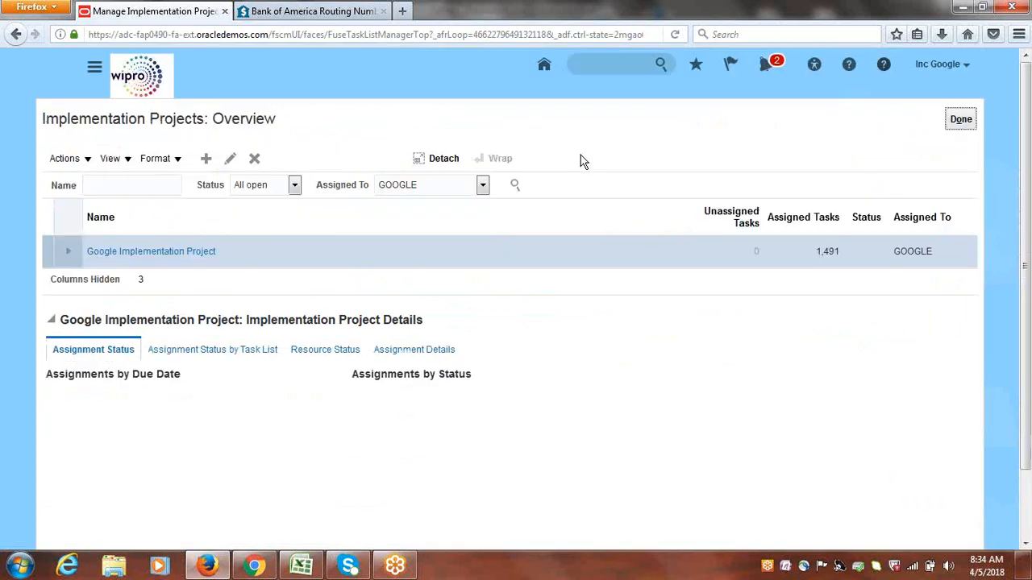
click(198, 251)
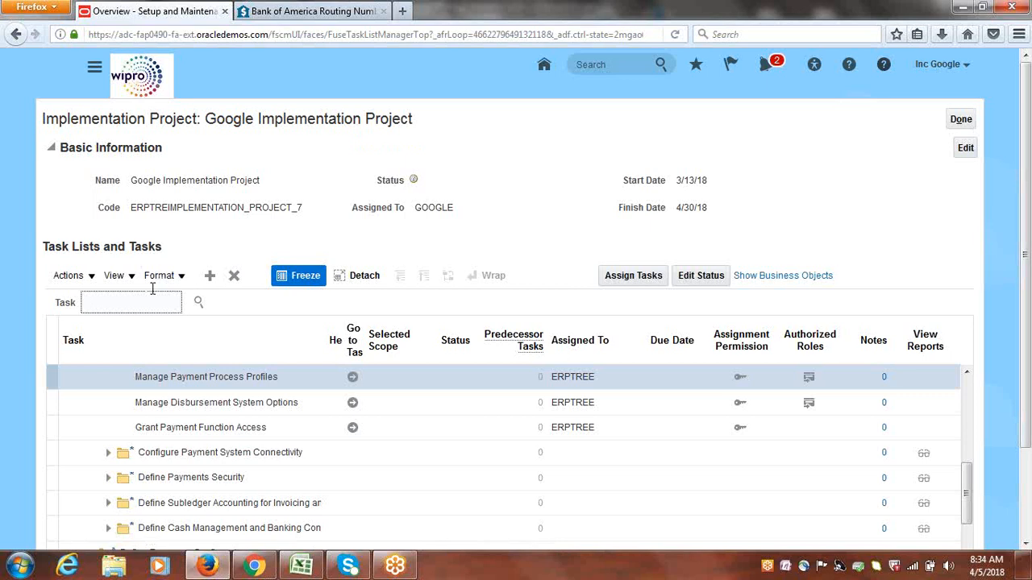
Search the Google Implementation Project's task list for "data access for users"
text(data access for users)
key(Return)
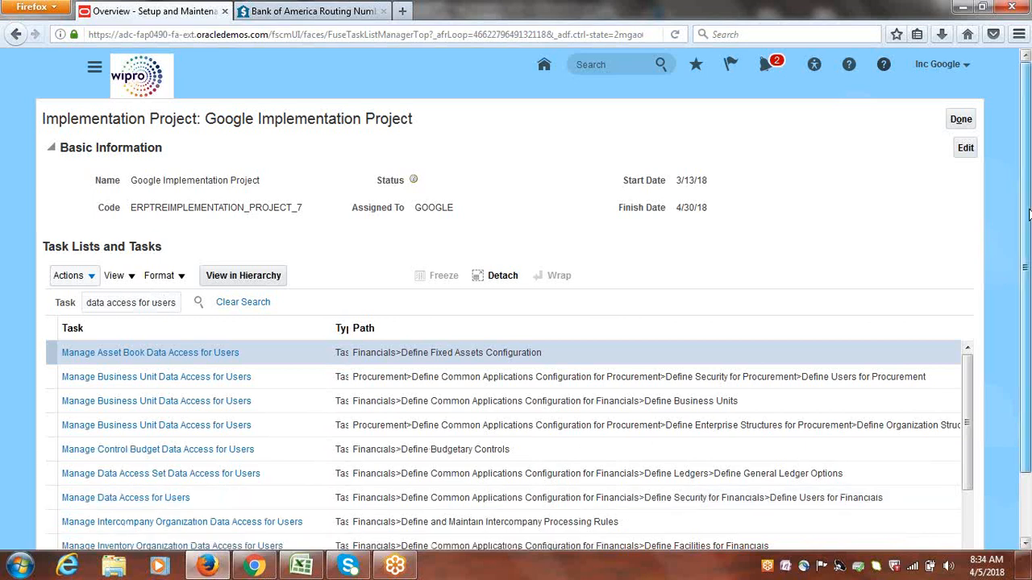
scroll(1026, 293, down, 2)
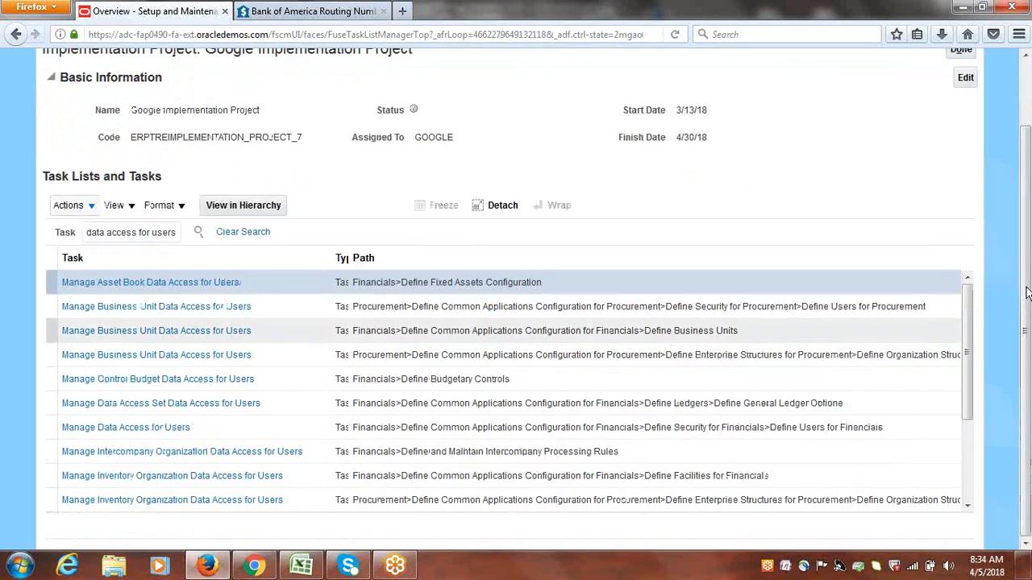
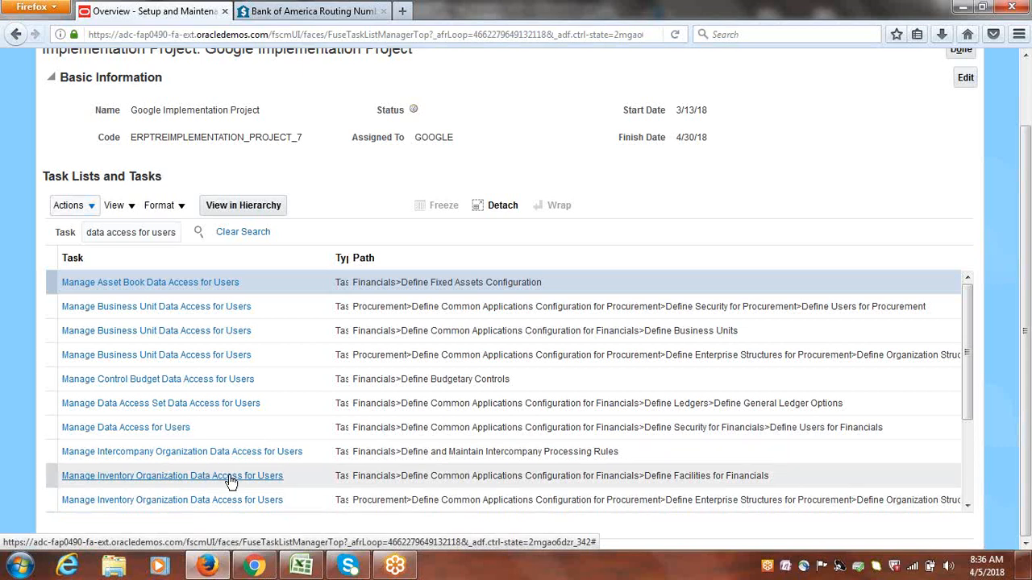
Locate Manage Data Access for Users under Define Users for Financials in the search results and go to that task
click(146, 433)
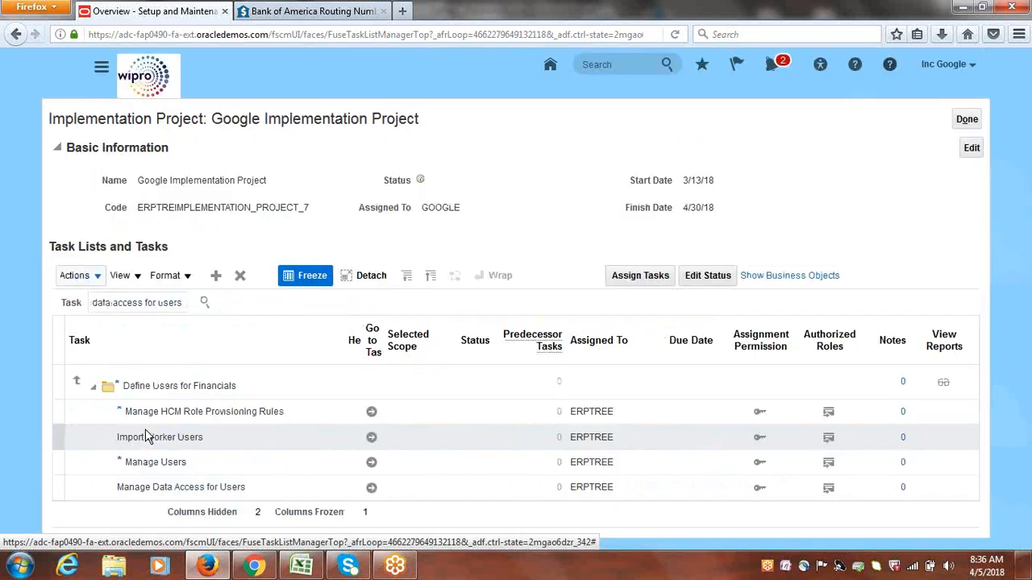
click(371, 438)
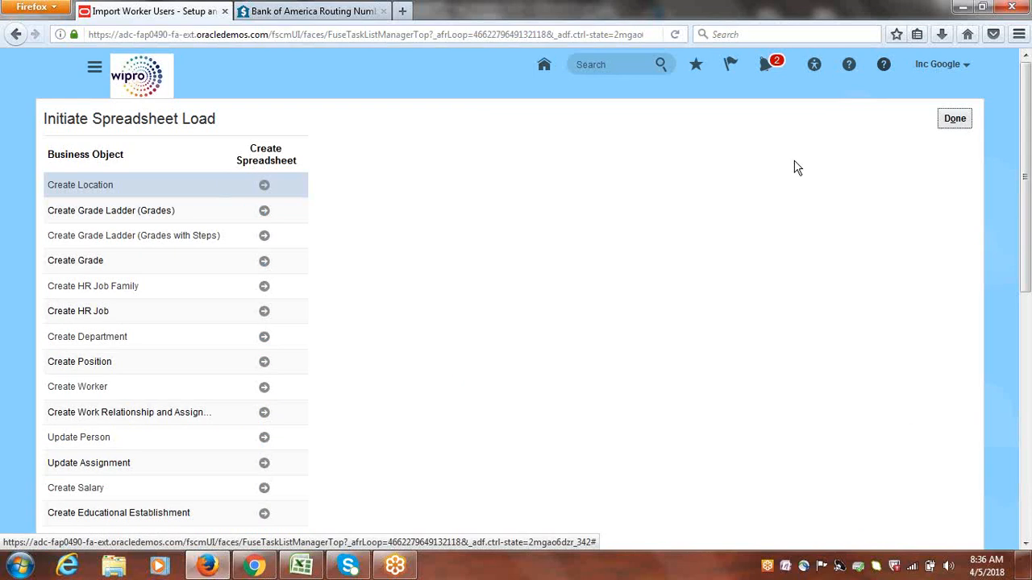
click(955, 121)
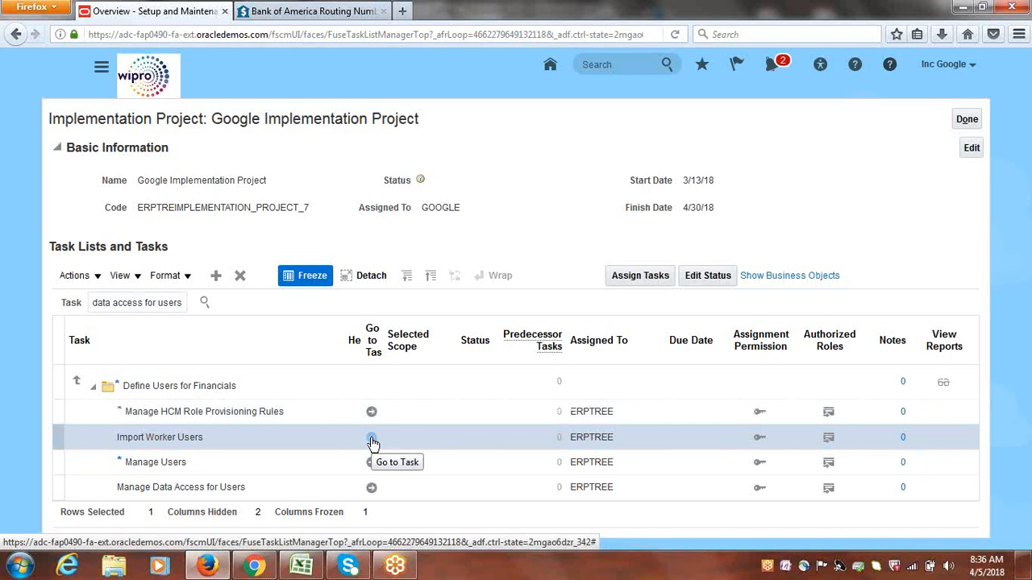
click(371, 488)
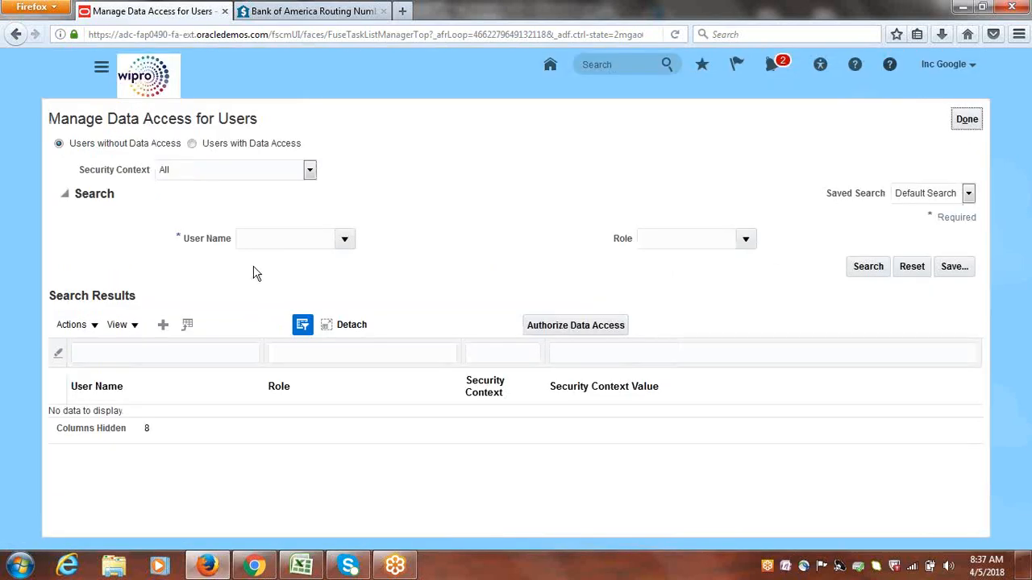
Start creating data access for user GOOGLE with the Accounts Payable Manager role, Business unit context and Google US Business Unit value
click(163, 326)
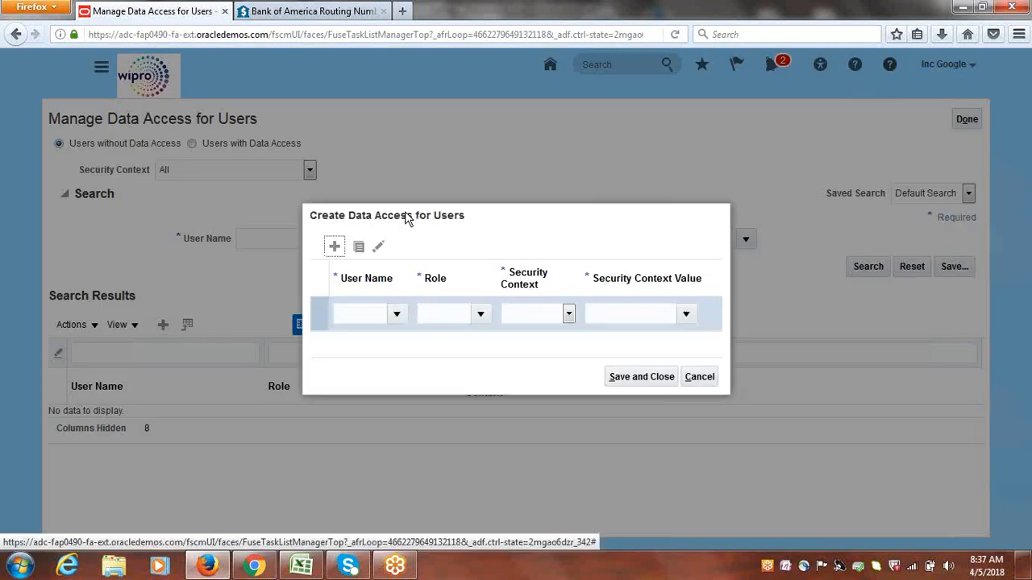
click(362, 316)
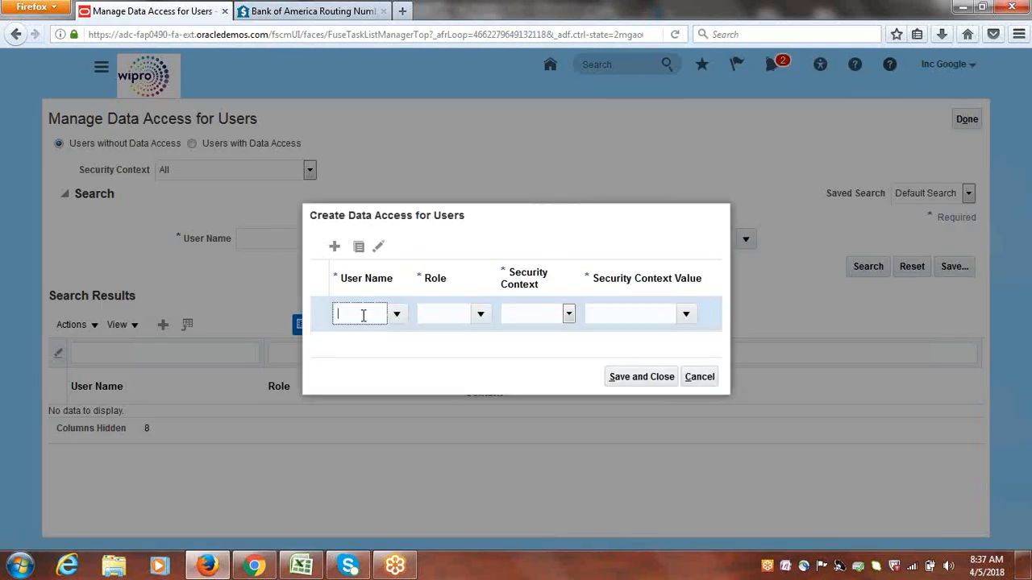
text(google)
key(Tab)
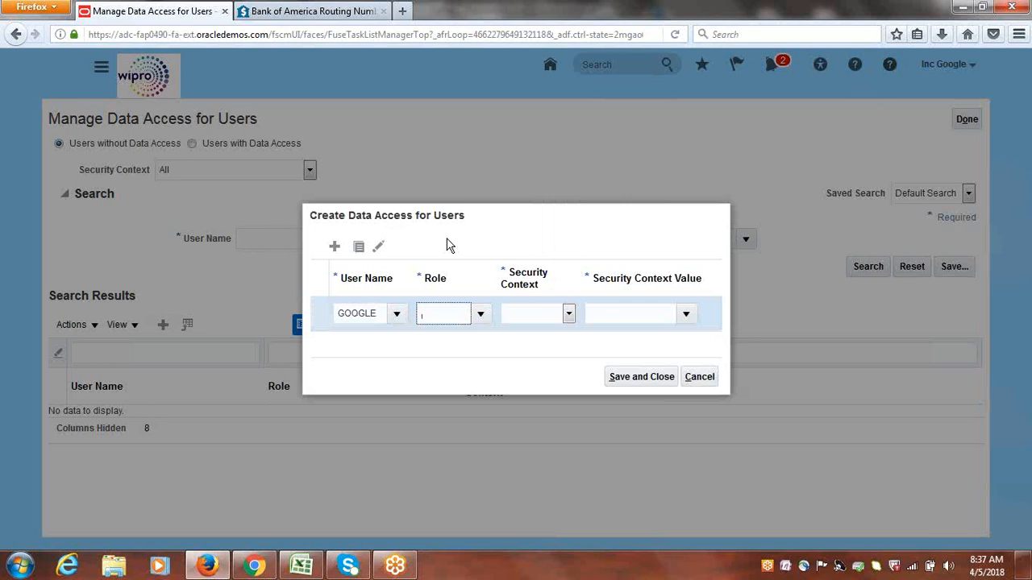
click(481, 313)
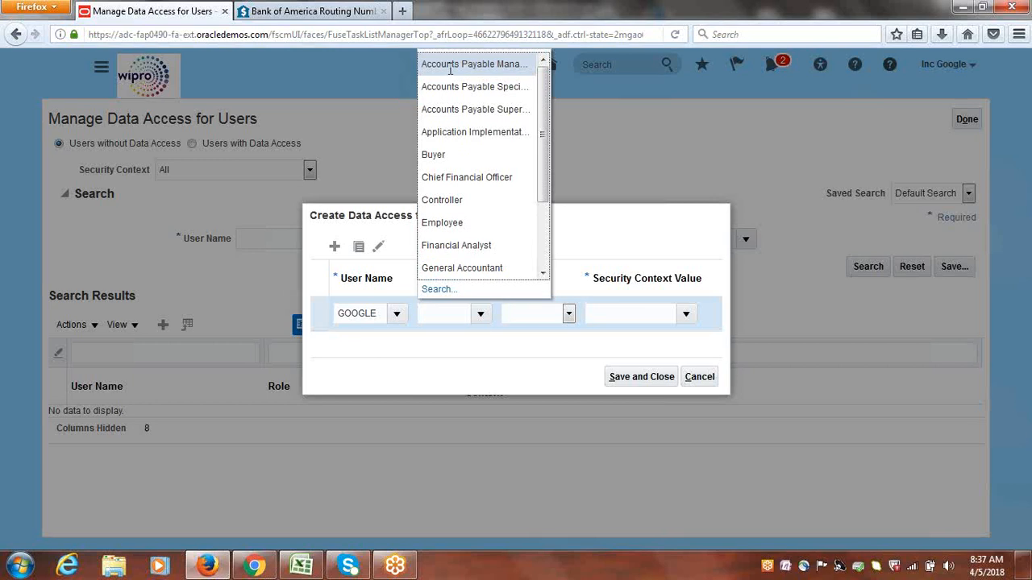
click(482, 64)
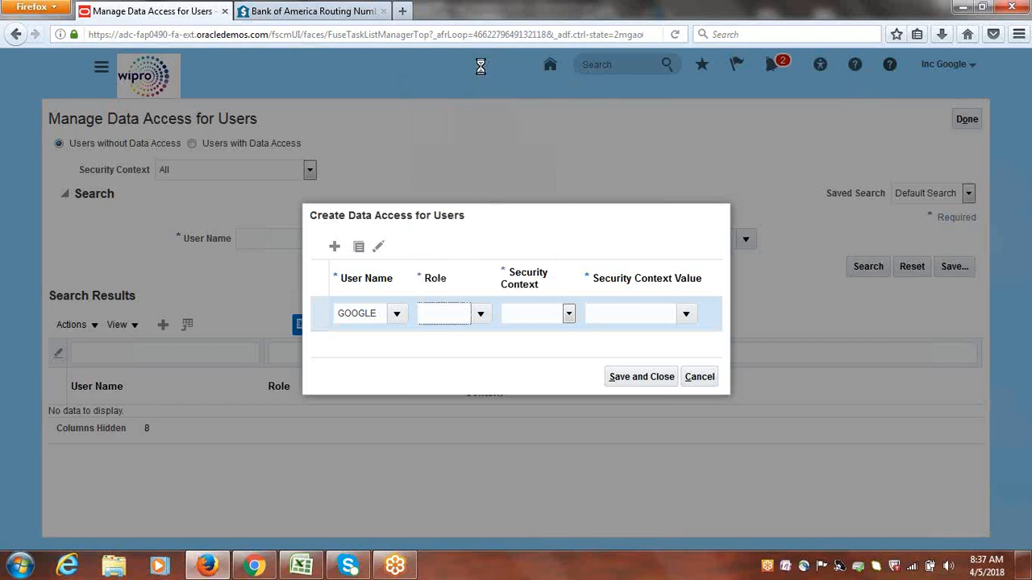
click(568, 315)
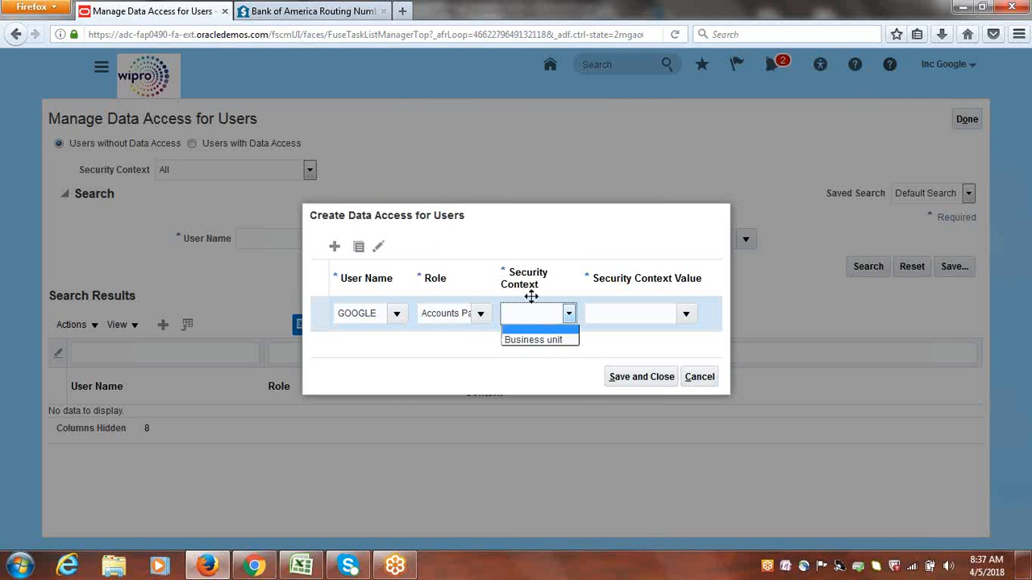
click(535, 340)
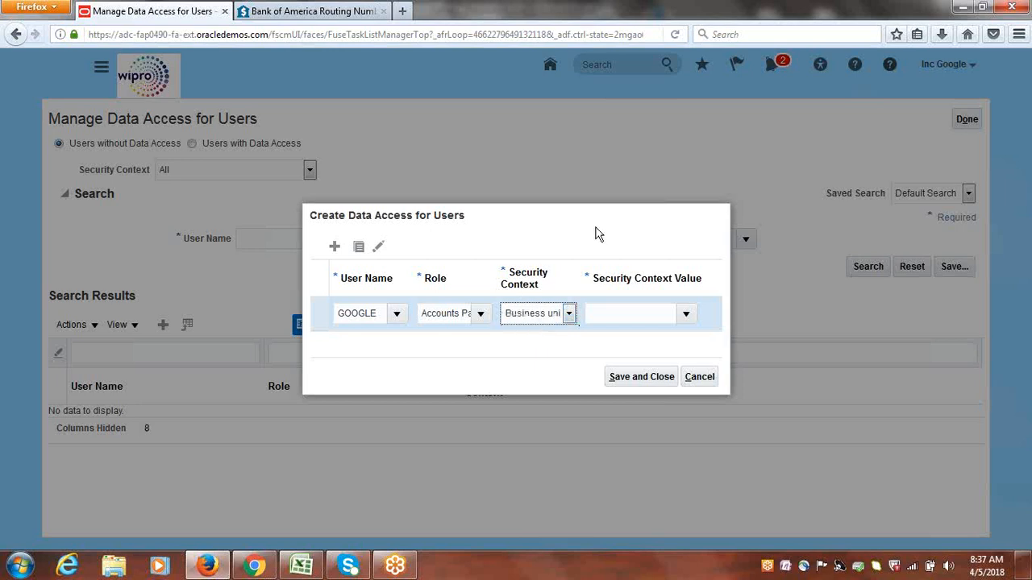
click(608, 311)
text(Google)
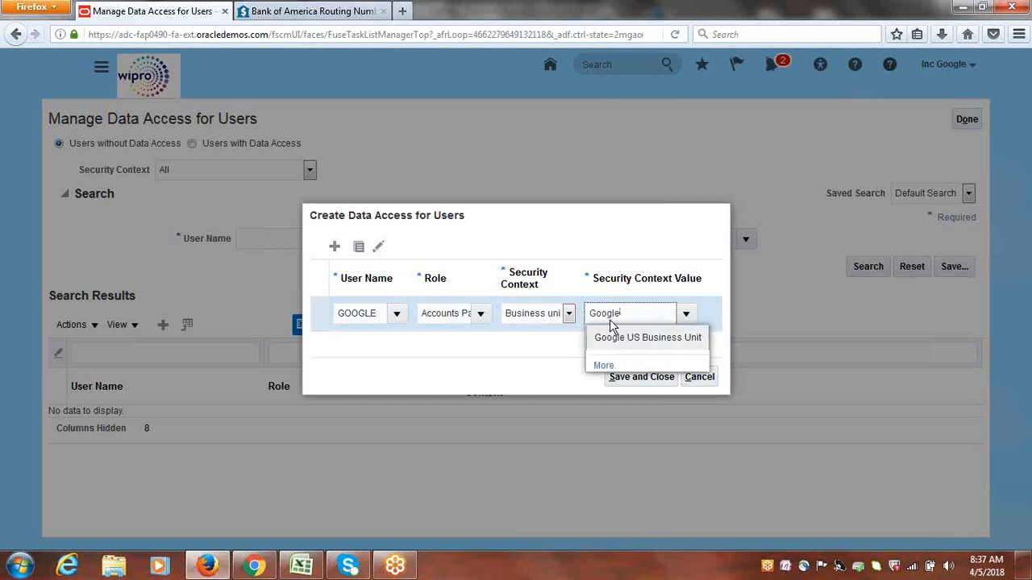
click(618, 337)
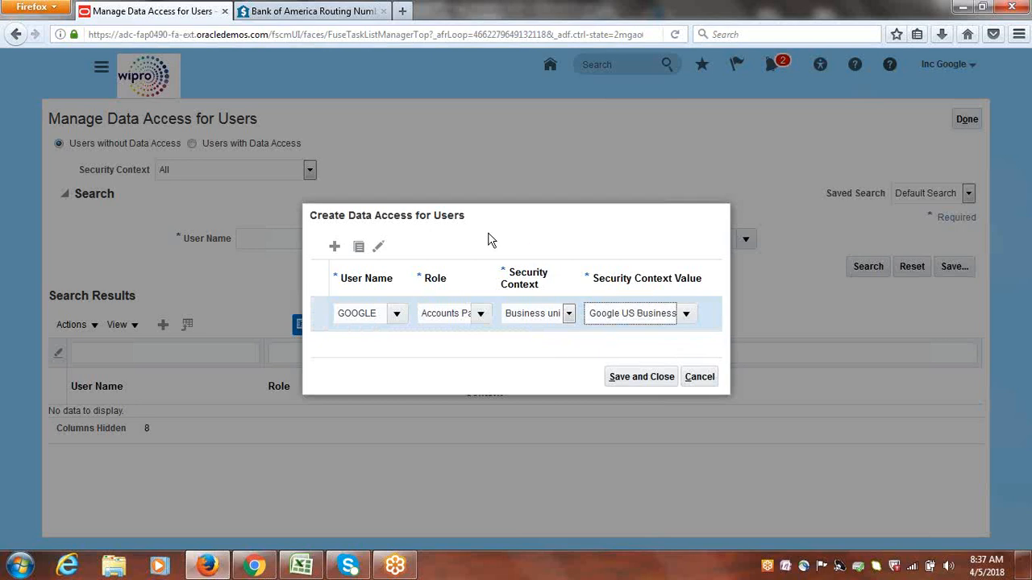
Add a data access row giving GOOGLE the Accounts Payable Specialist role for business unit Google US Business Unit
click(336, 250)
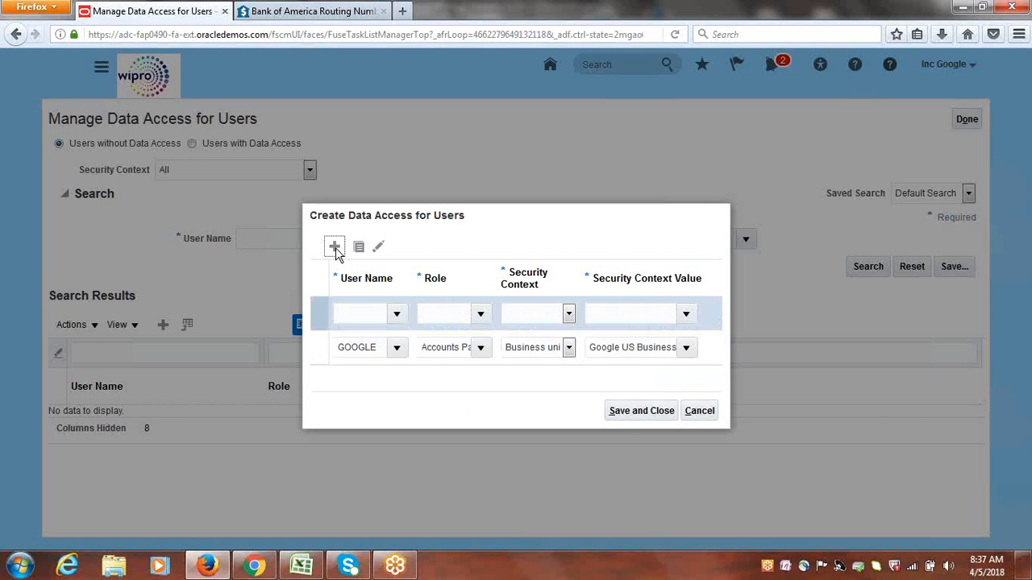
click(371, 297)
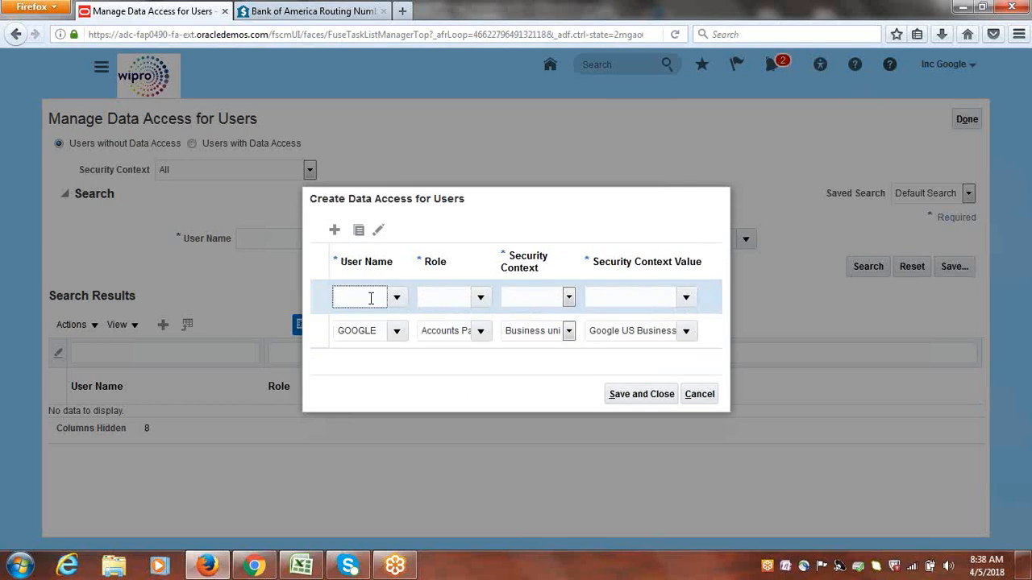
text(google)
key(Tab)
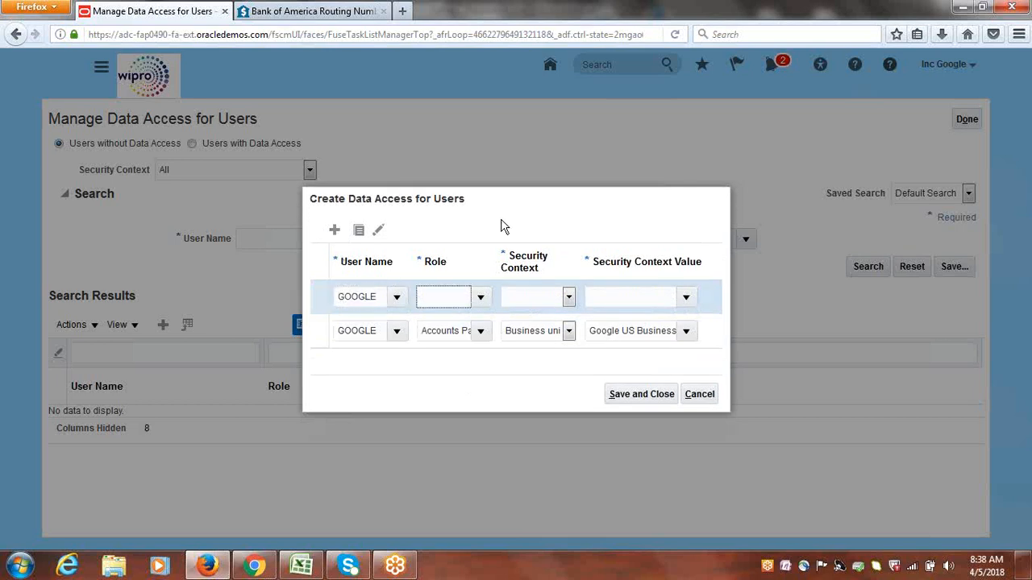
click(481, 297)
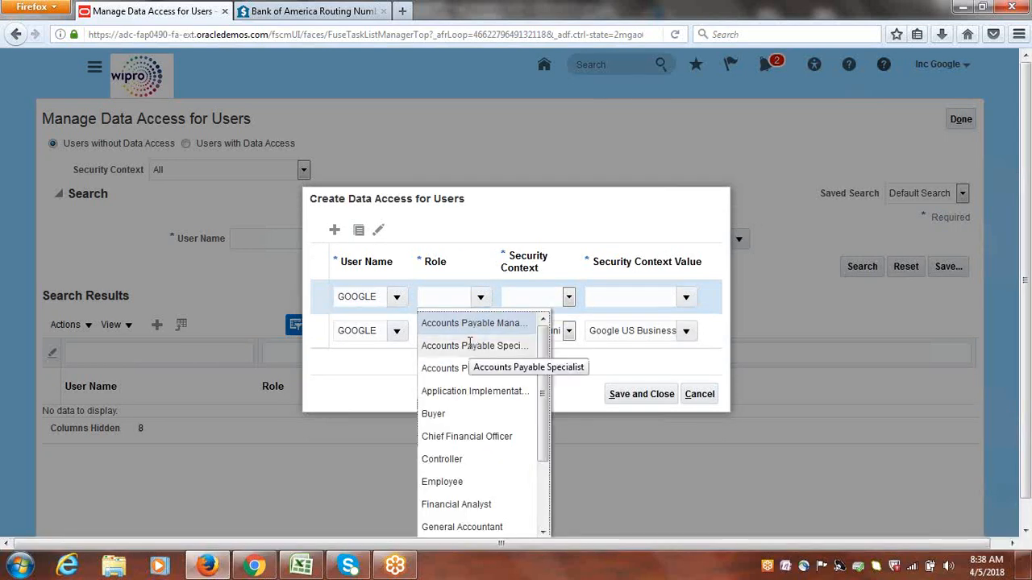
click(469, 345)
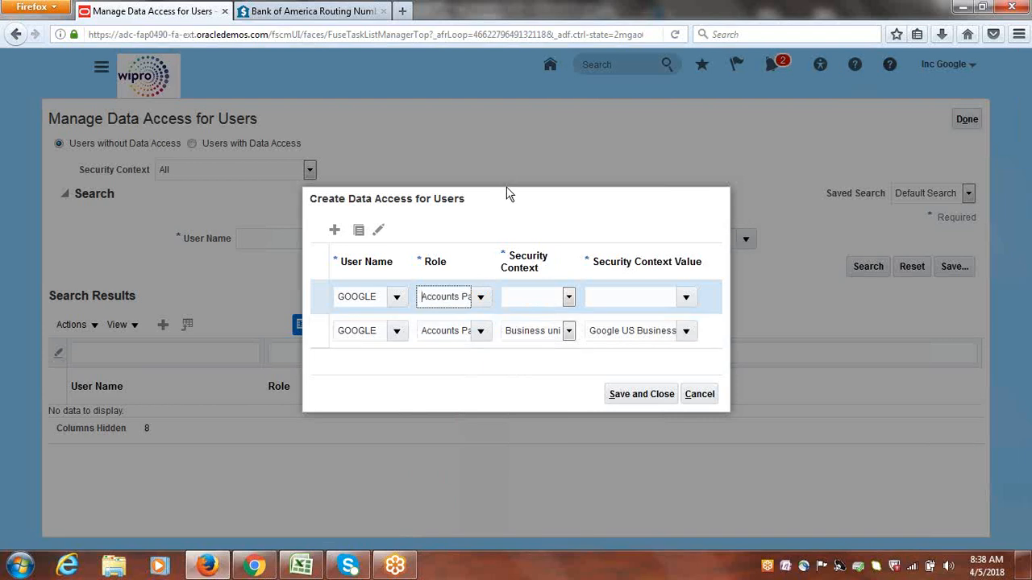
click(569, 298)
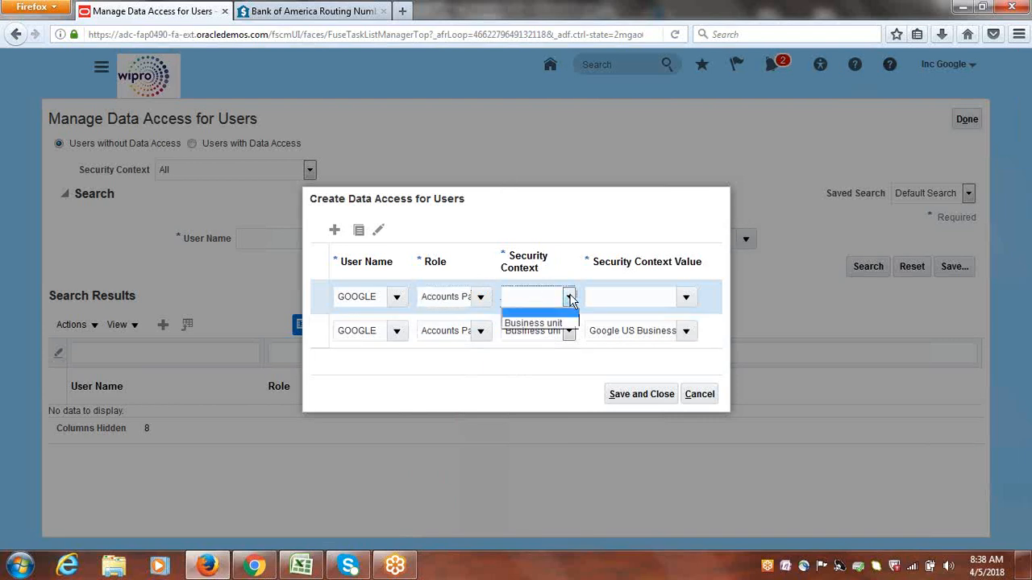
click(542, 327)
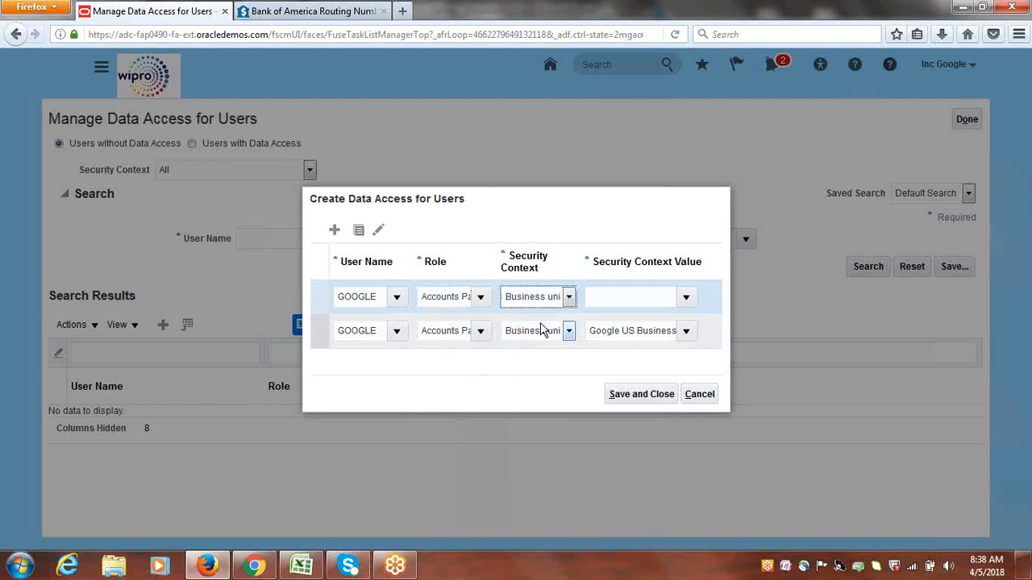
click(617, 296)
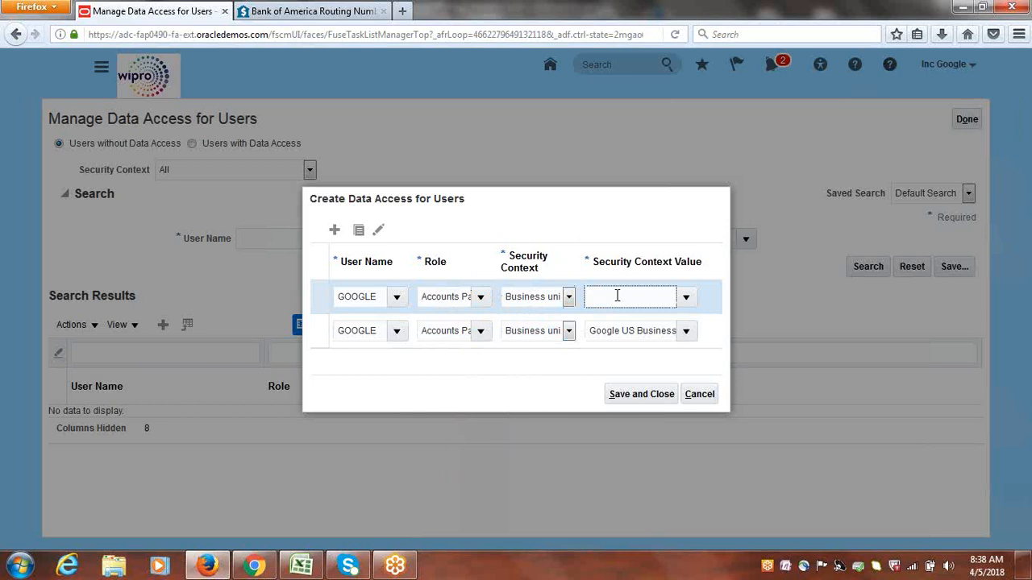
text(Google)
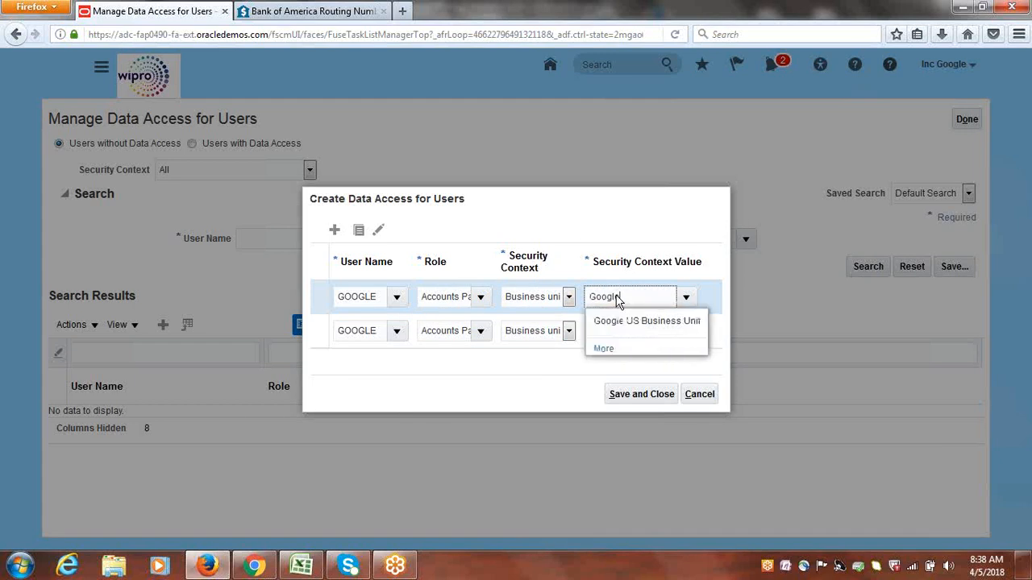
click(620, 321)
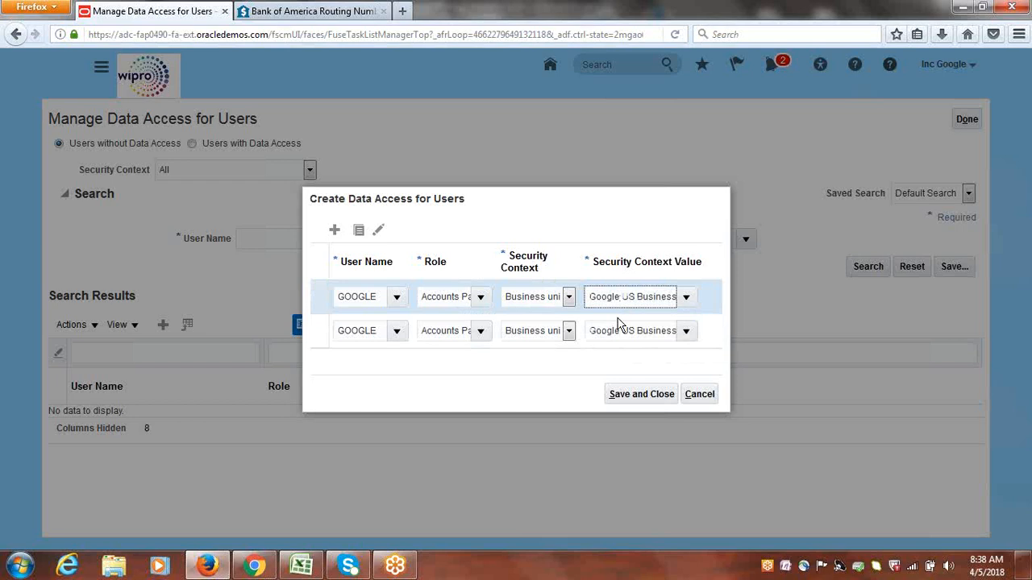
Add a third data access row giving GOOGLE the Accounts Payable Supervisor role for business unit Google US Business Unit
click(334, 230)
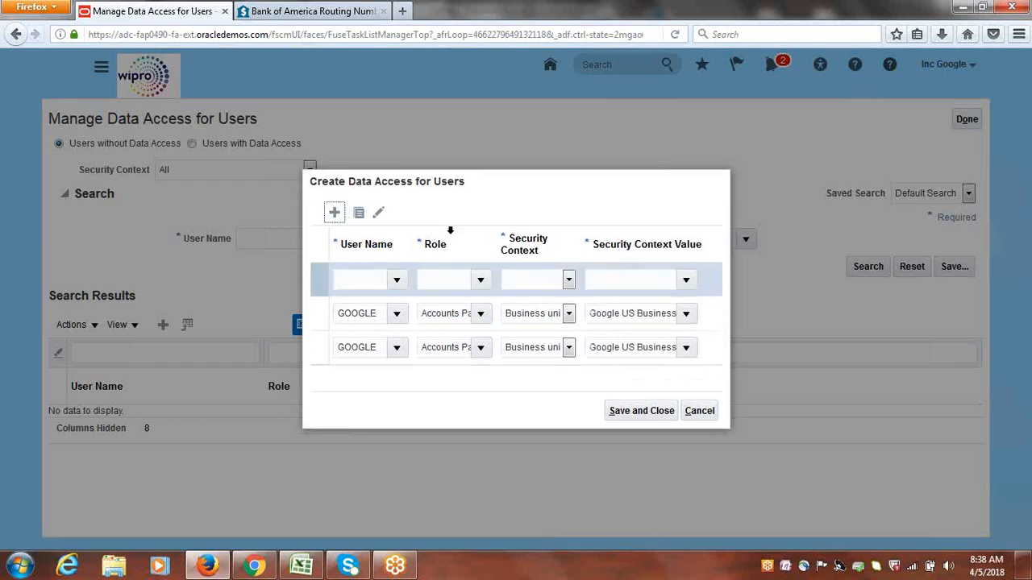
click(370, 282)
text(google)
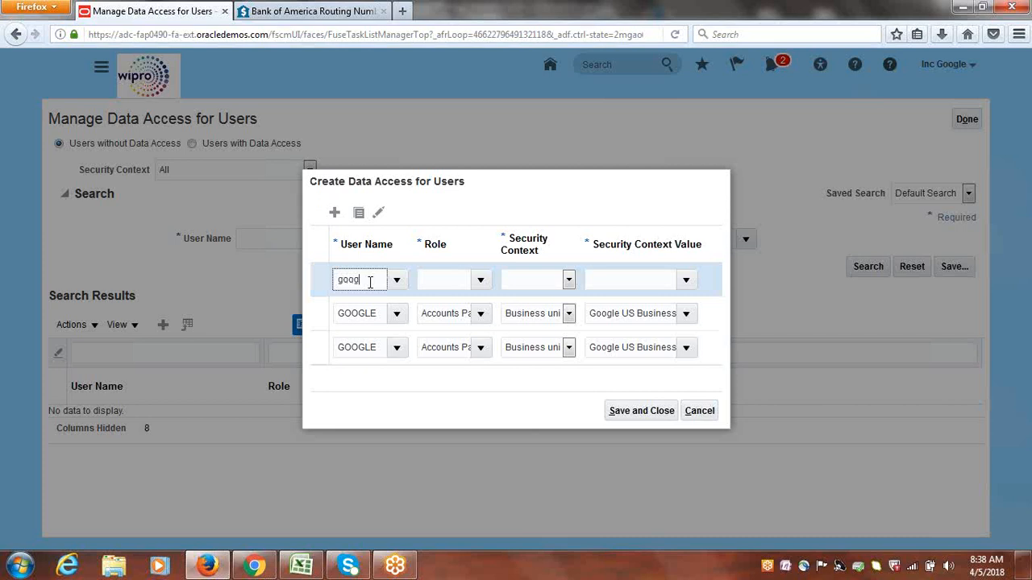
key(Tab)
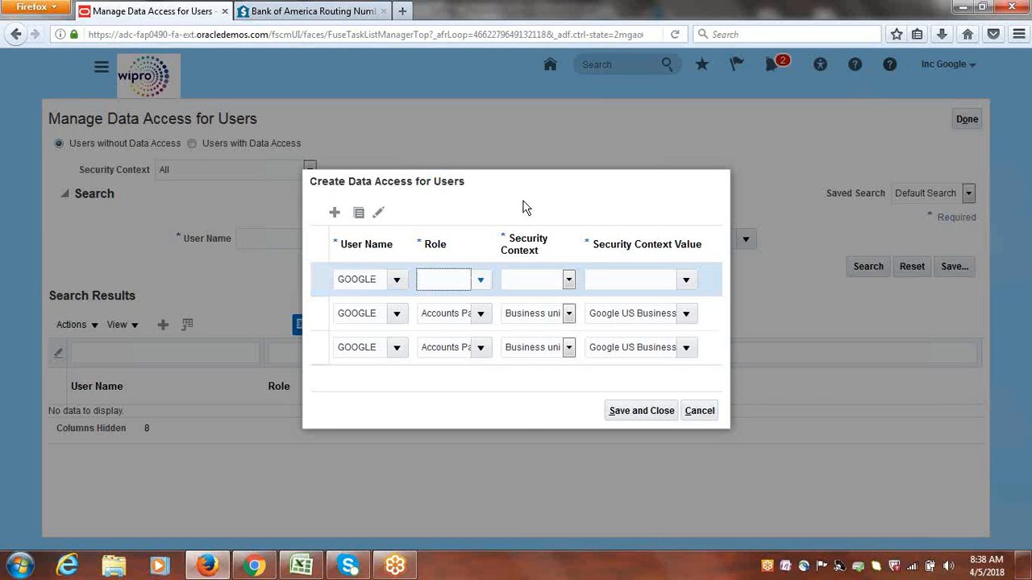
click(480, 280)
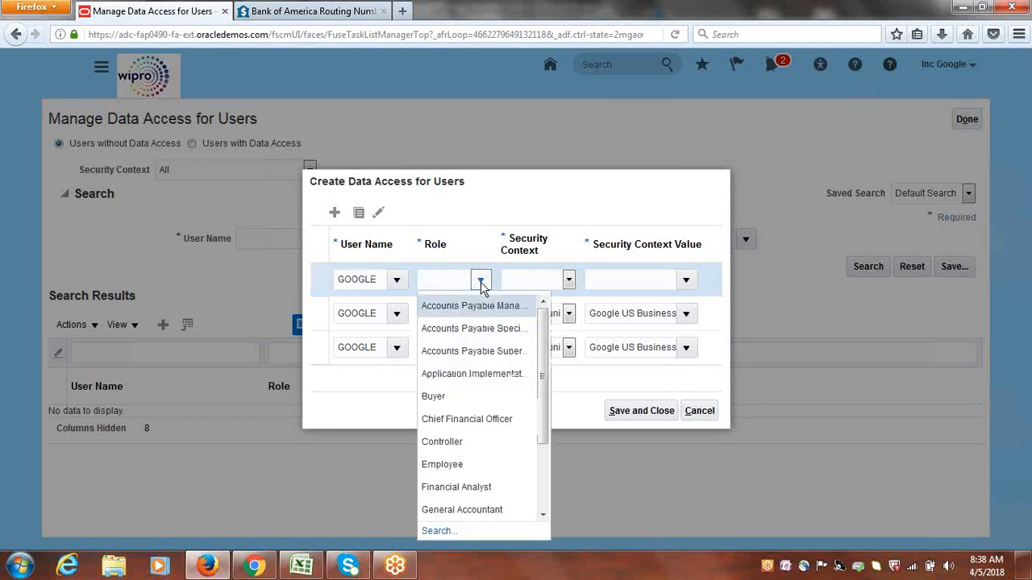
click(461, 351)
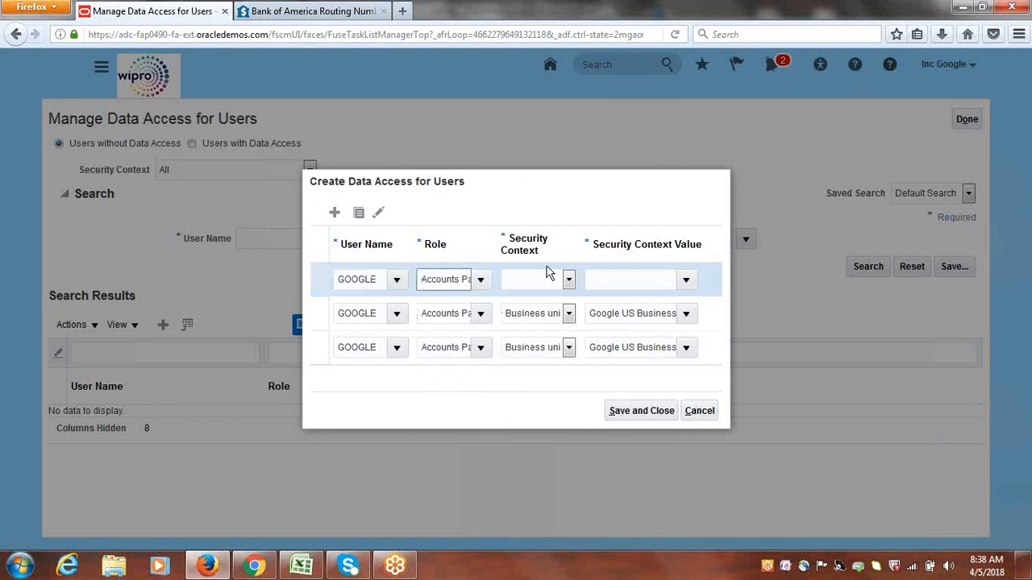
click(569, 279)
click(536, 301)
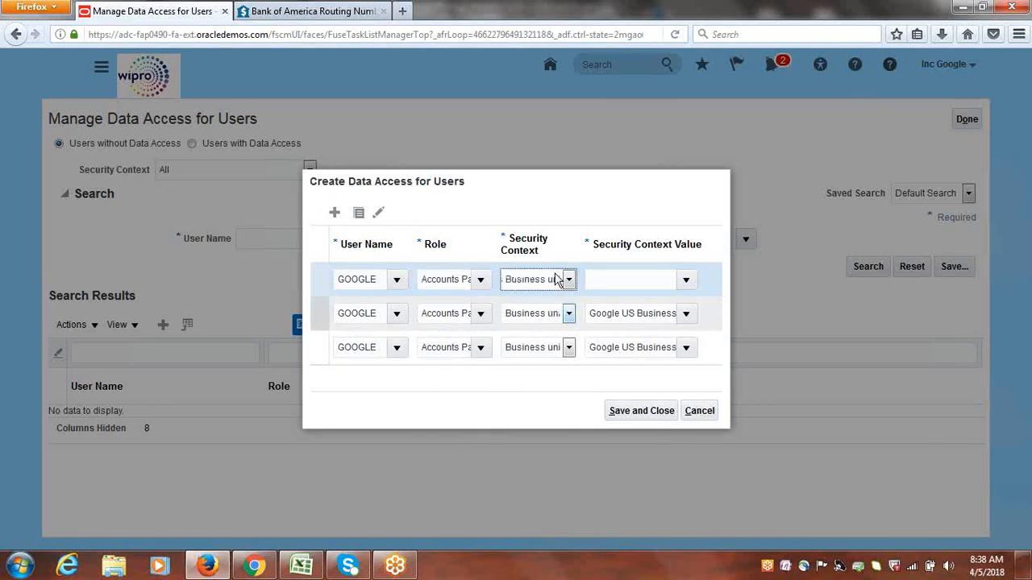
click(618, 274)
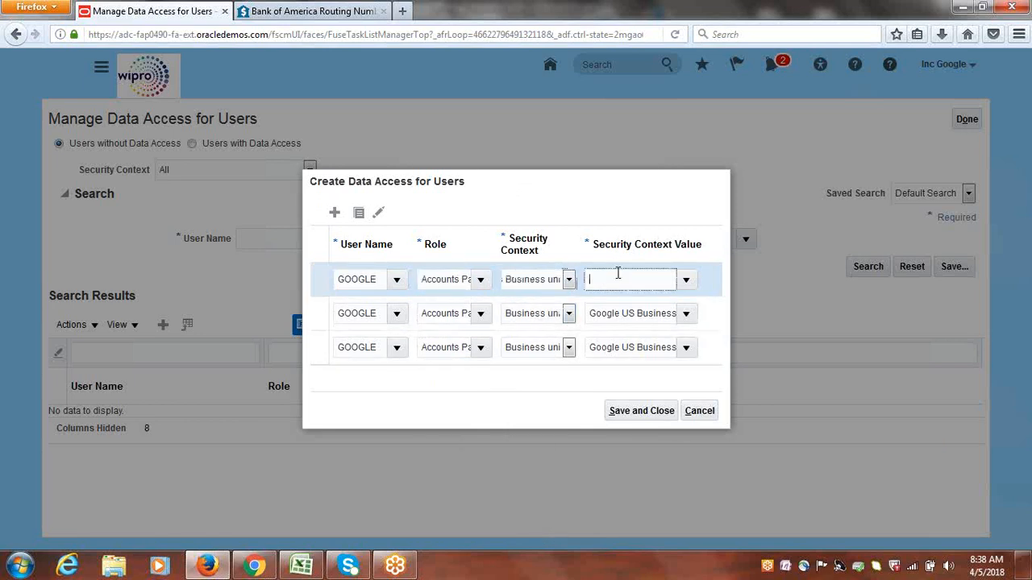
text(Google)
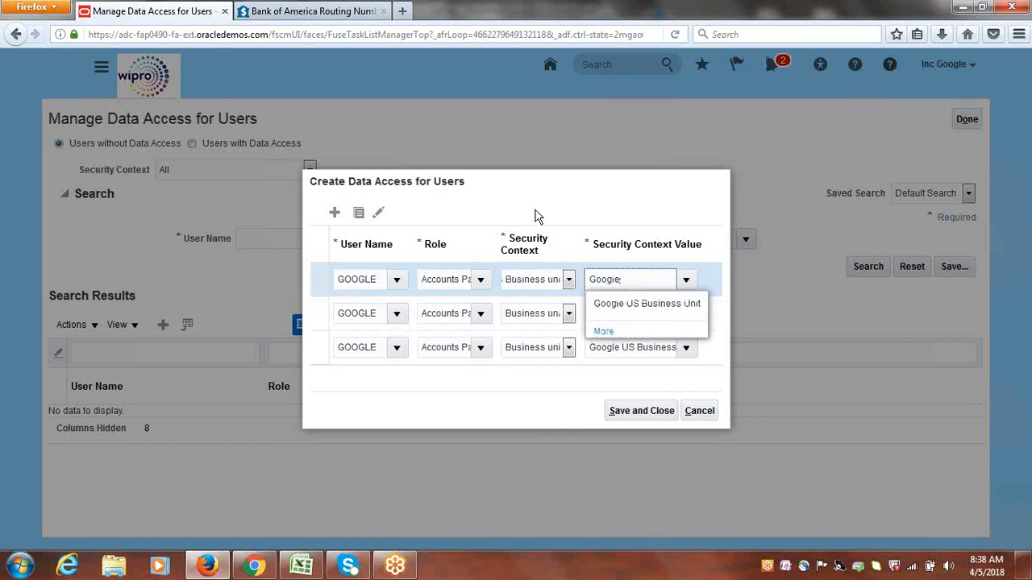
click(639, 305)
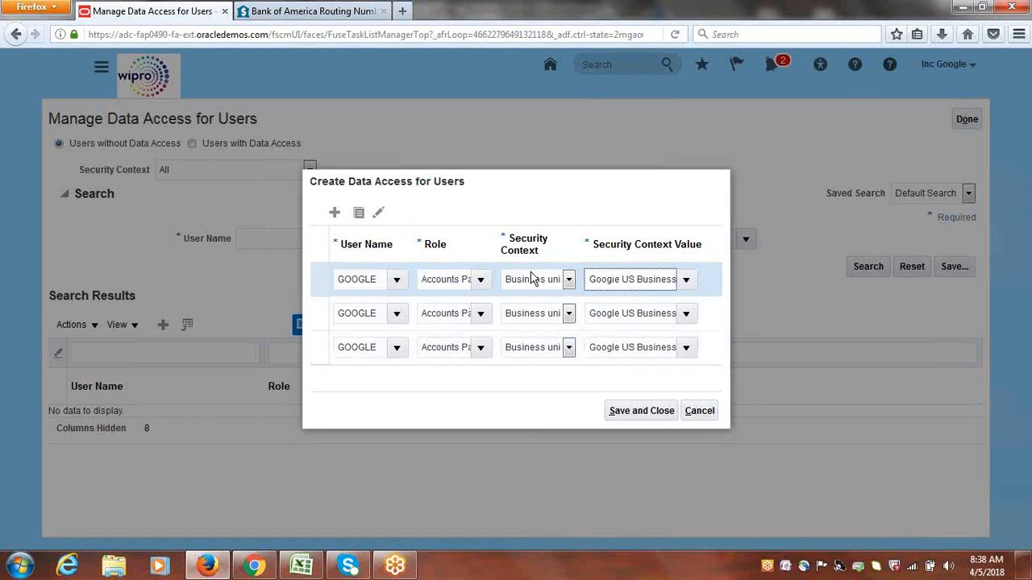
Save the new data access rows and return to the Implementation Projects overview
click(647, 412)
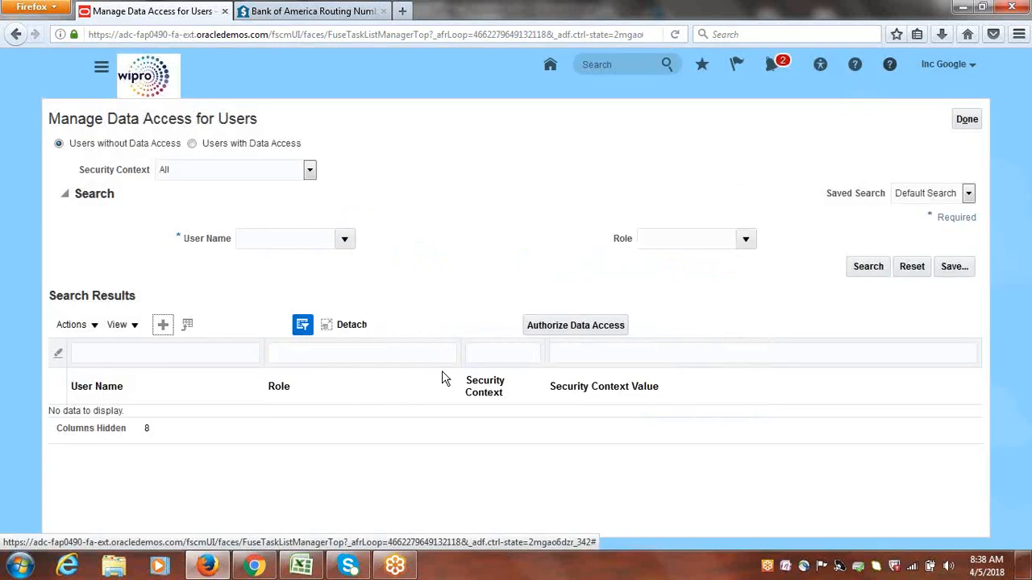
click(963, 125)
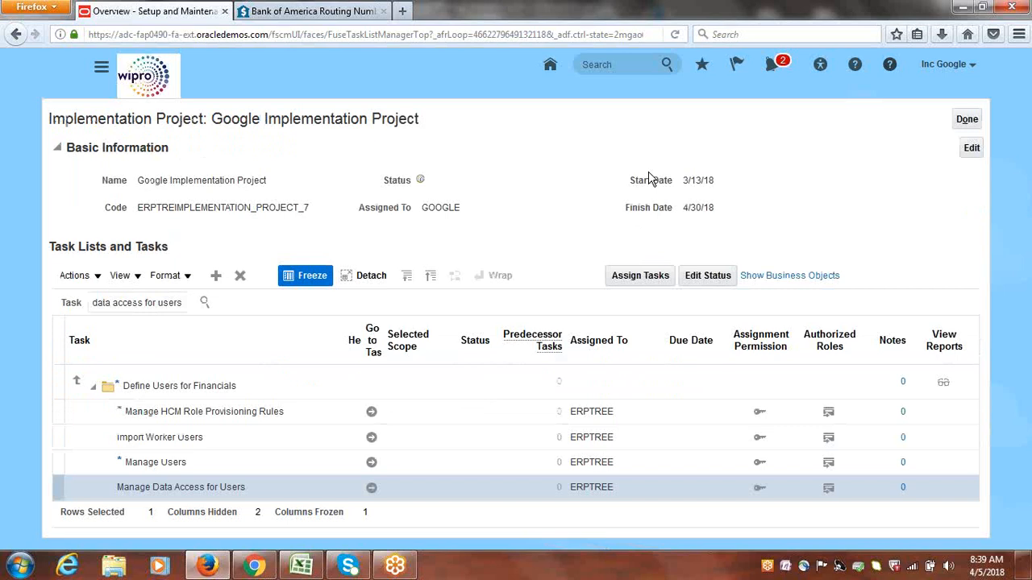
click(969, 119)
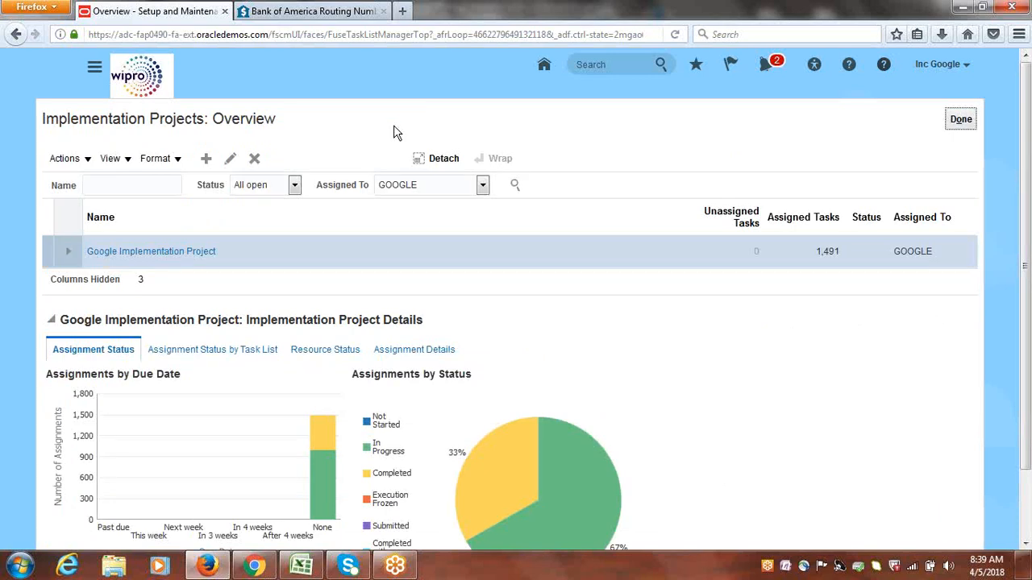
Leave the implementation projects overview and mark "Provide Data Access for User" as Done in the Class_Discussions.xlsx checklist in Excel
click(961, 120)
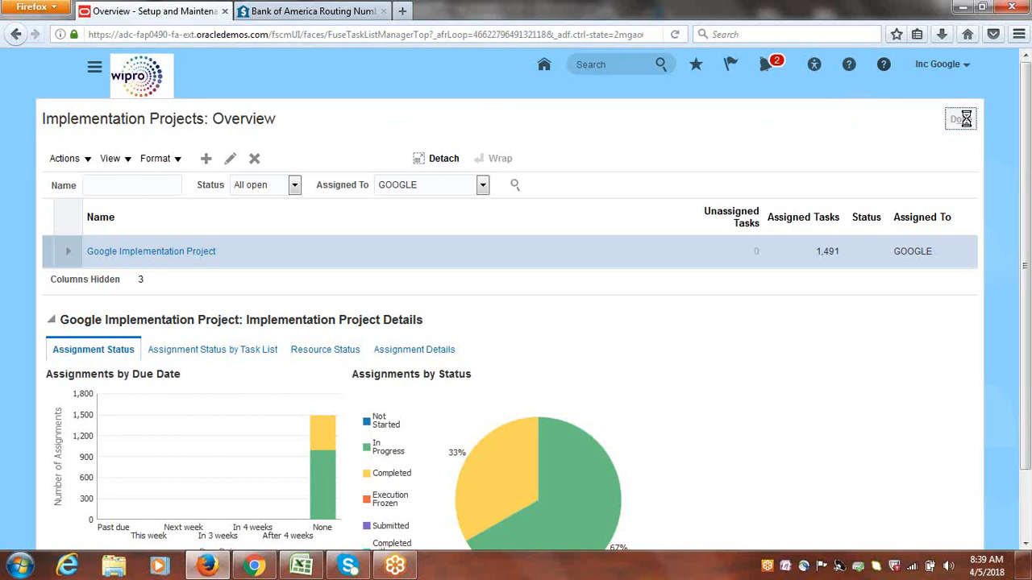
click(305, 568)
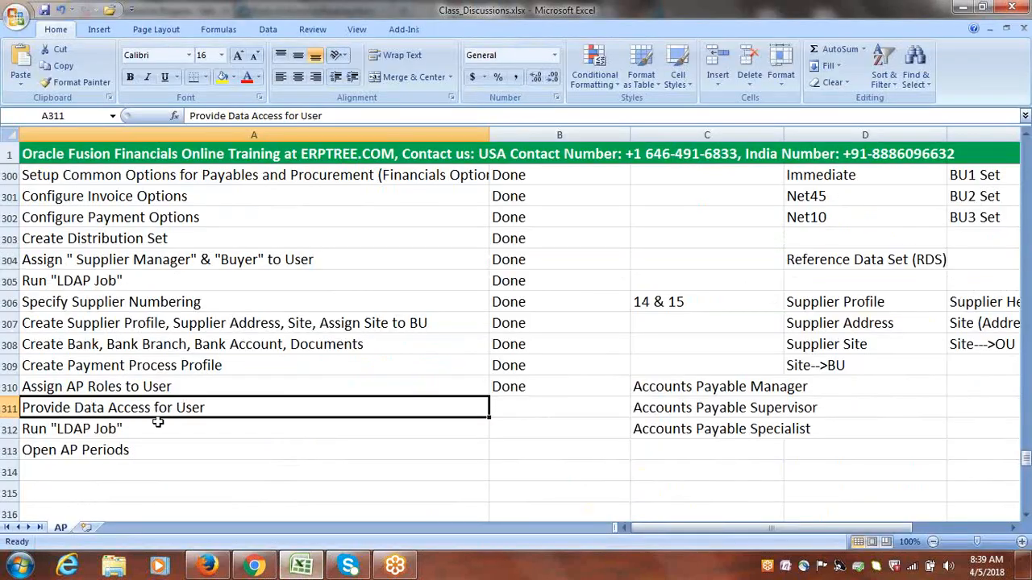
key(Right)
text(d)
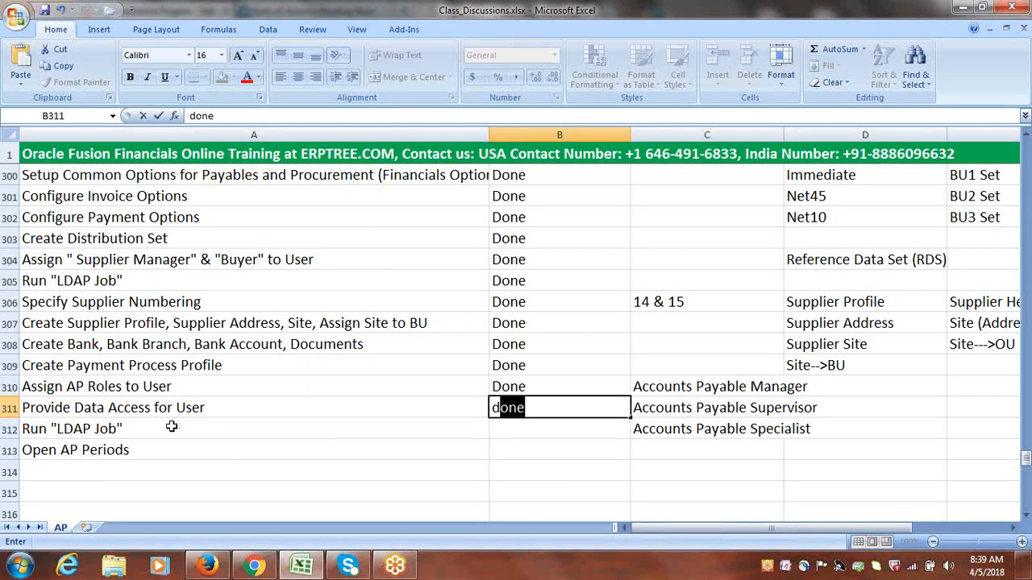
click(161, 428)
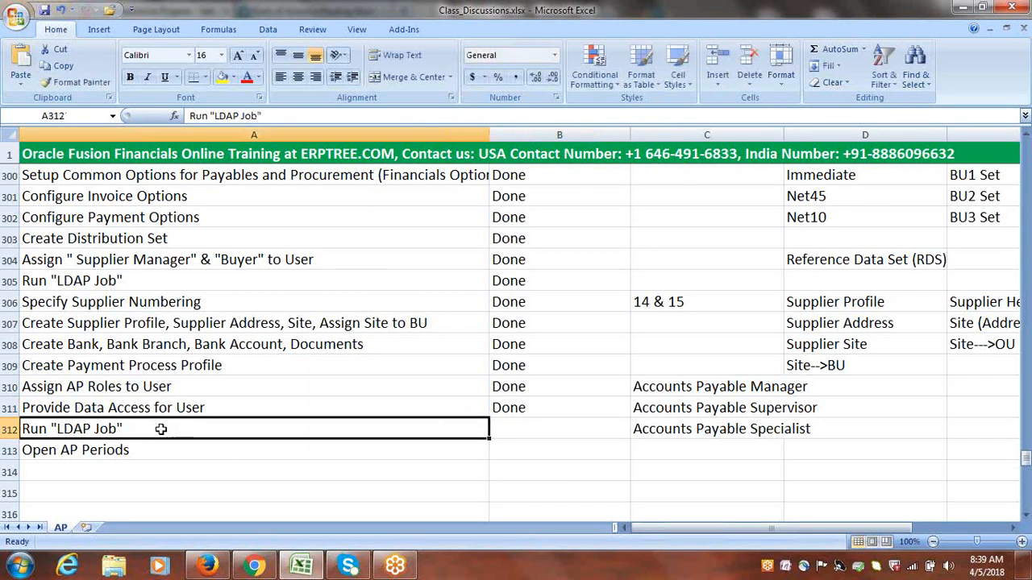
click(129, 408)
click(111, 431)
Switch back to Oracle Applications in Firefox and open the Scheduled Processes page
click(208, 566)
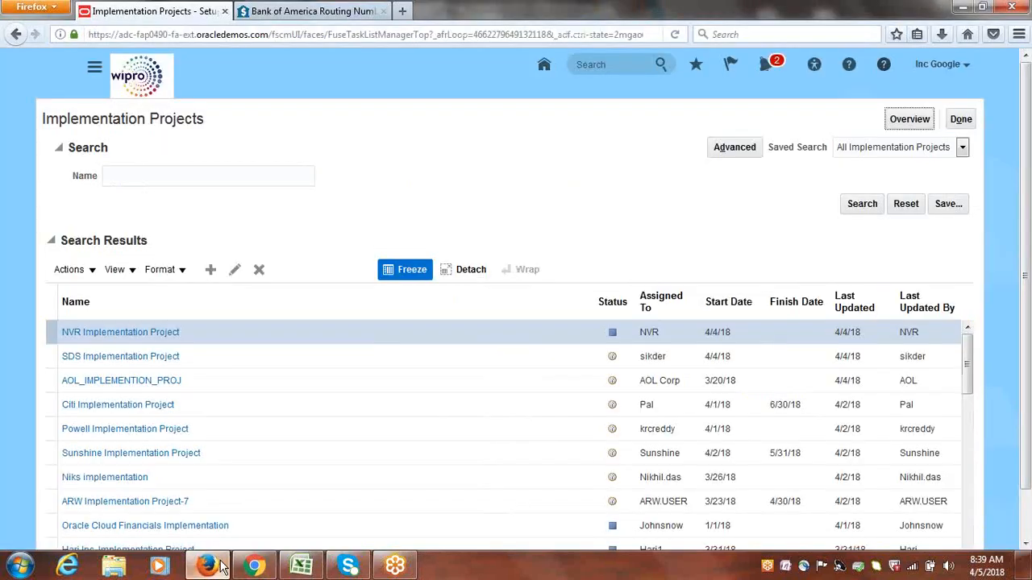
click(94, 71)
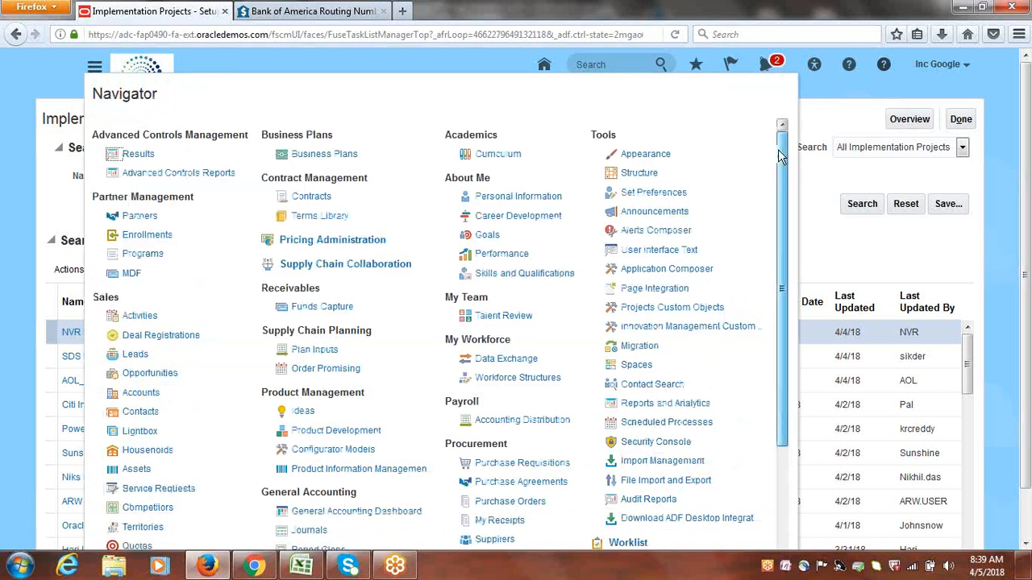
mouse_move(781, 155)
mouse_down()
mouse_move(782, 182)
mouse_move(779, 156)
mouse_up()
drag(592, 131, 622, 137)
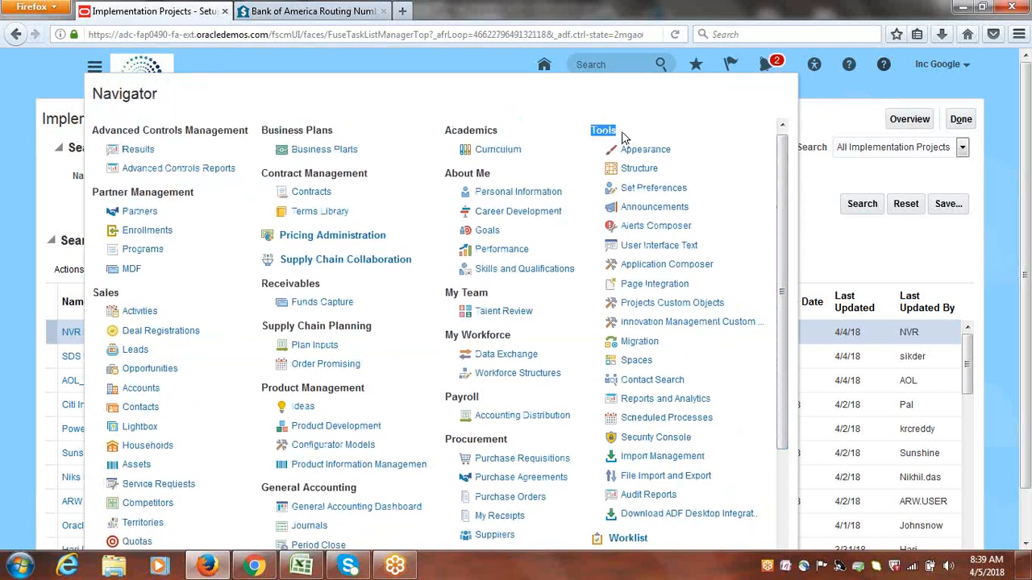
click(649, 421)
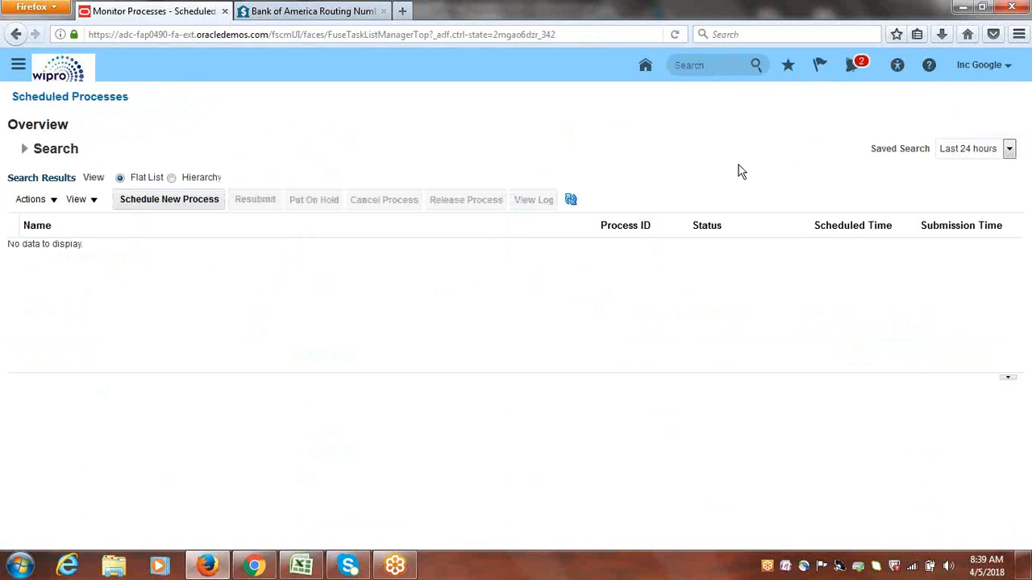
Save the Scheduled Processes page as a favorite named Monitor Processes and reopen it from the home page through that favorite
click(790, 67)
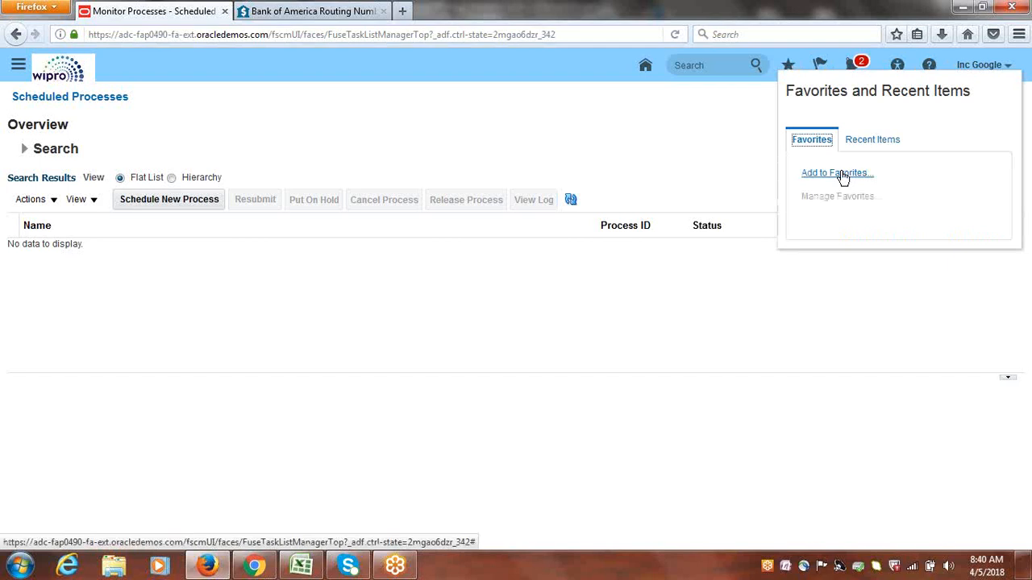
click(839, 173)
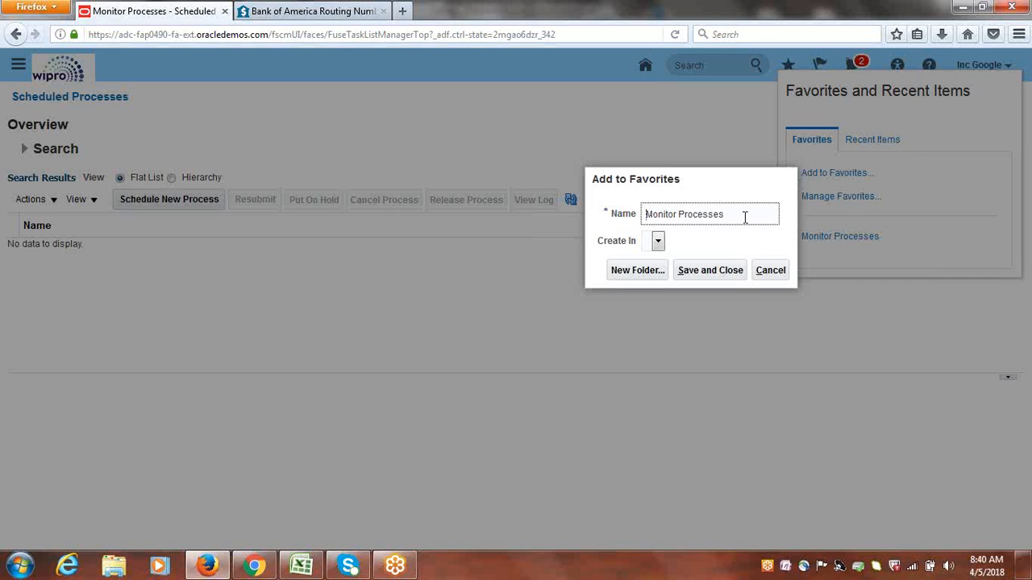
click(704, 273)
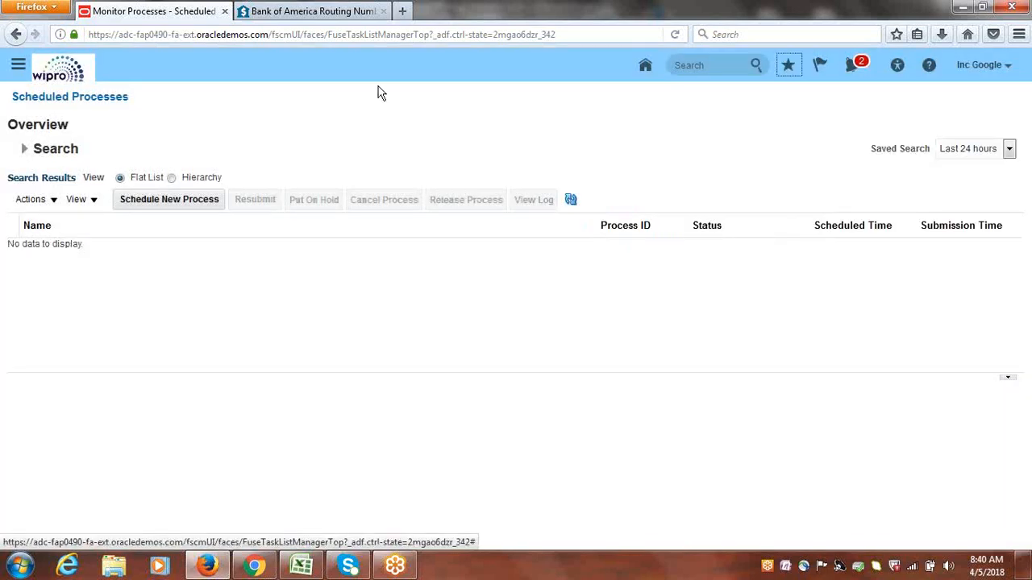
click(48, 75)
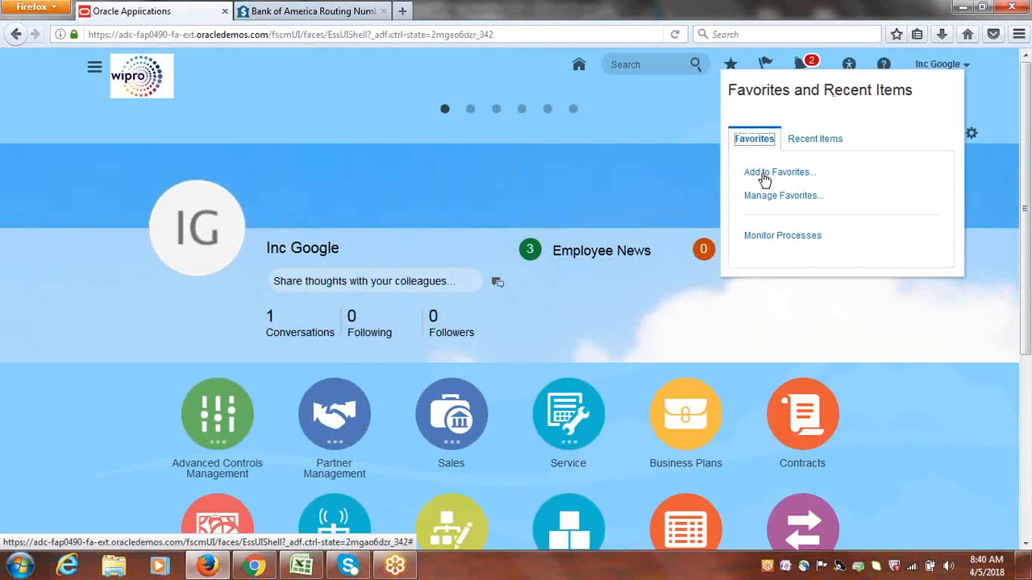
click(766, 236)
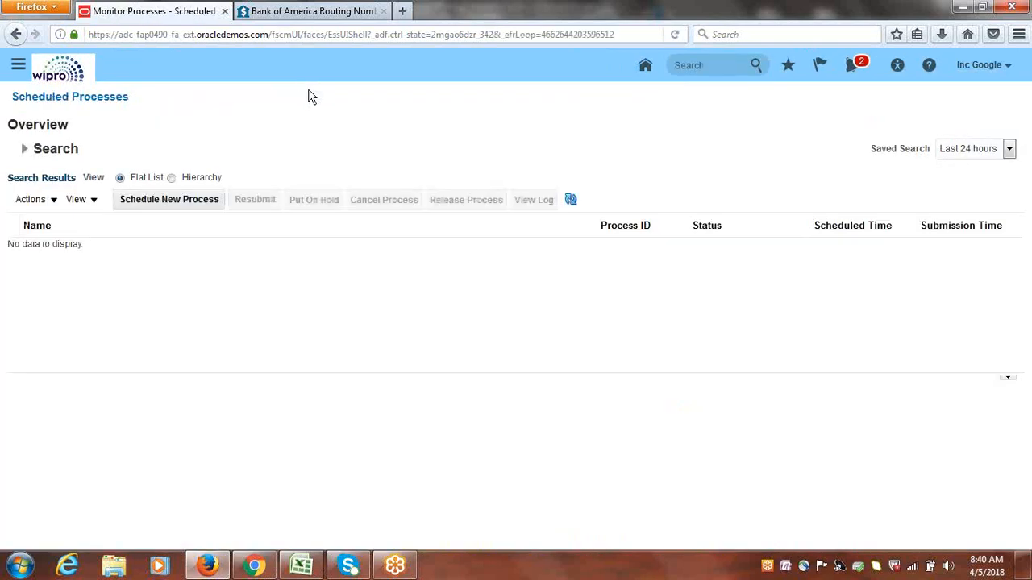
Start a new scheduled process of type Job, search the names for LDAP and choose Retrieve Latest LDAP Changes
click(153, 199)
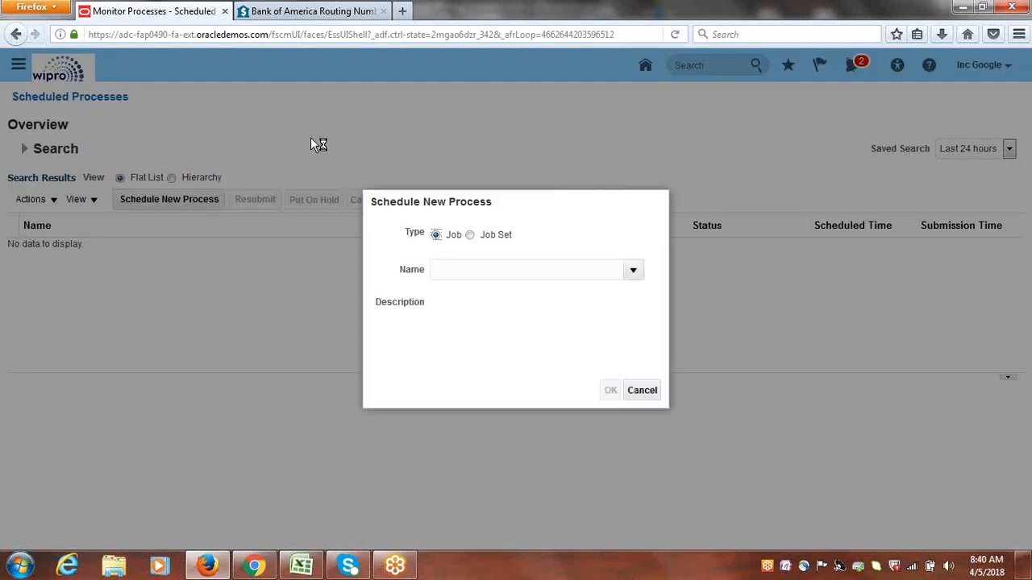
click(547, 270)
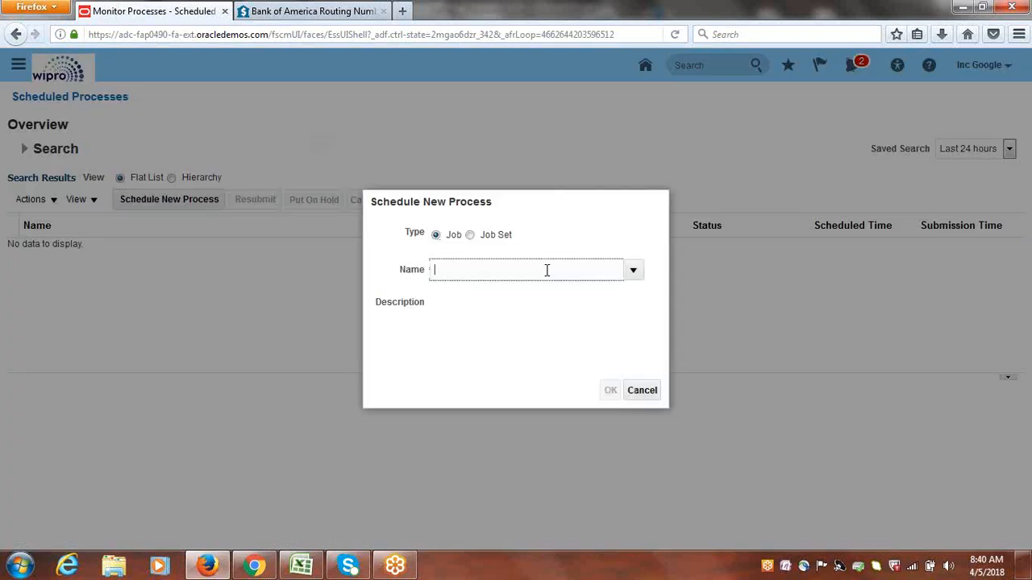
text(LDAP)
key(Tab)
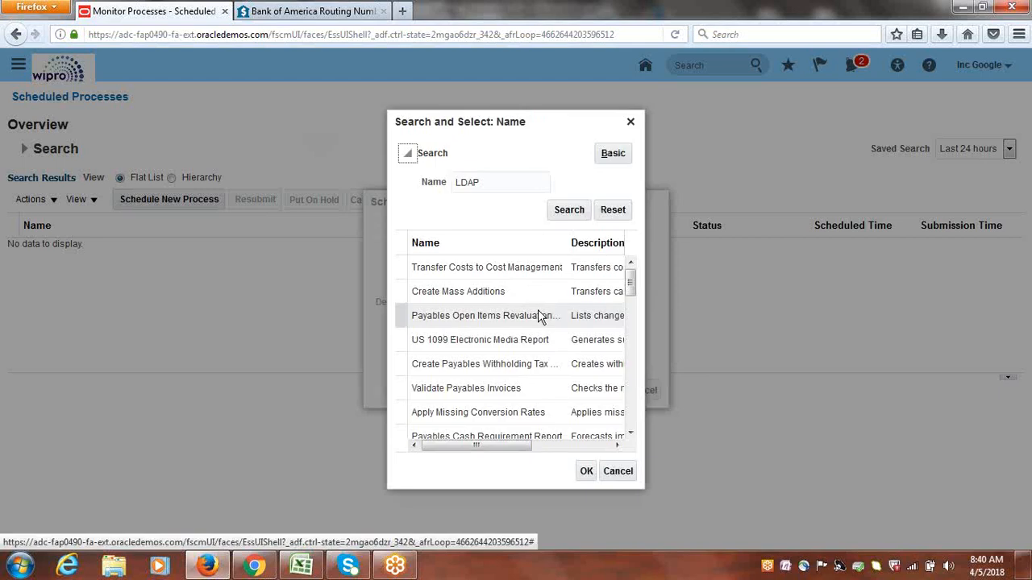
click(570, 209)
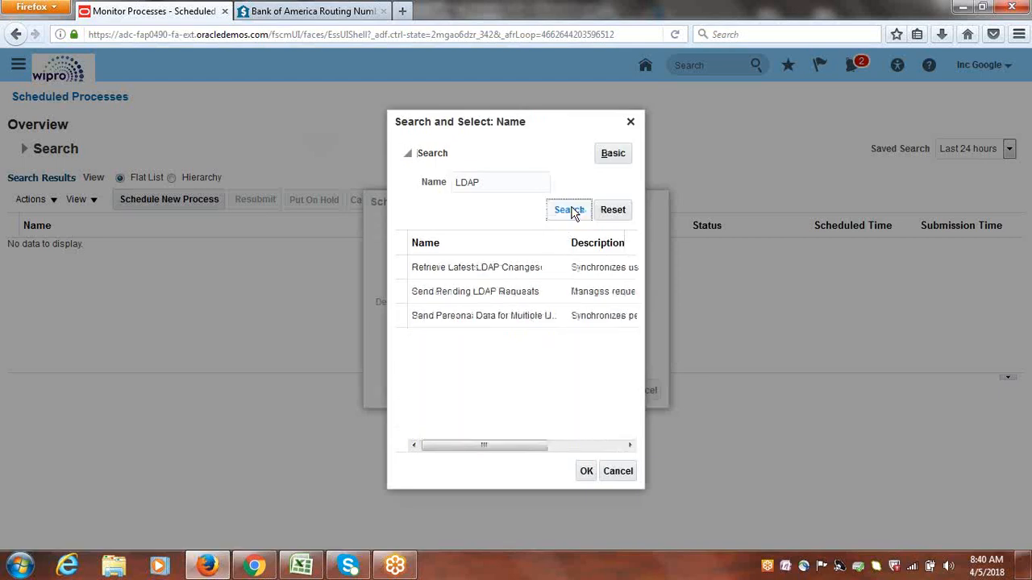
click(500, 271)
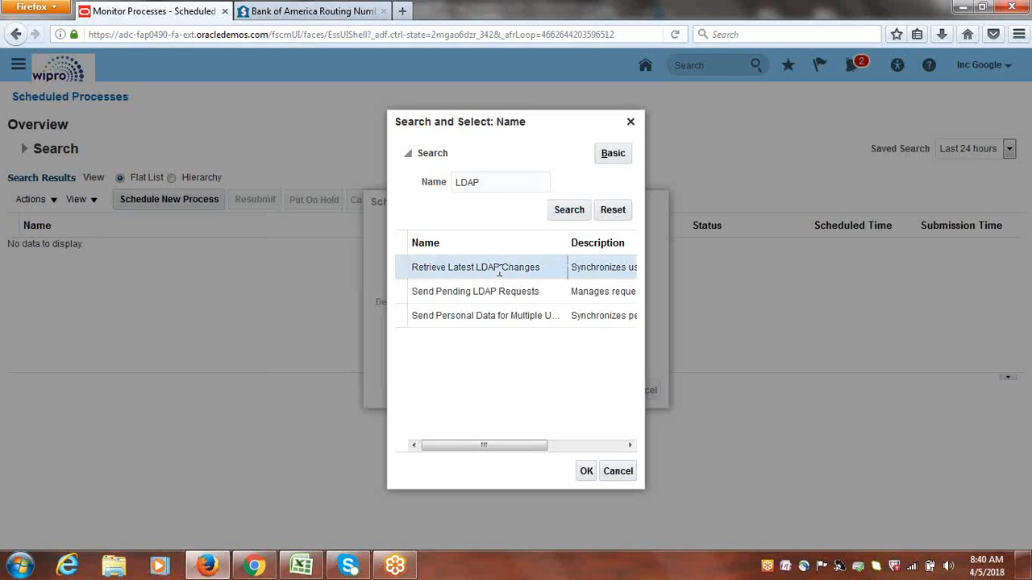
click(584, 472)
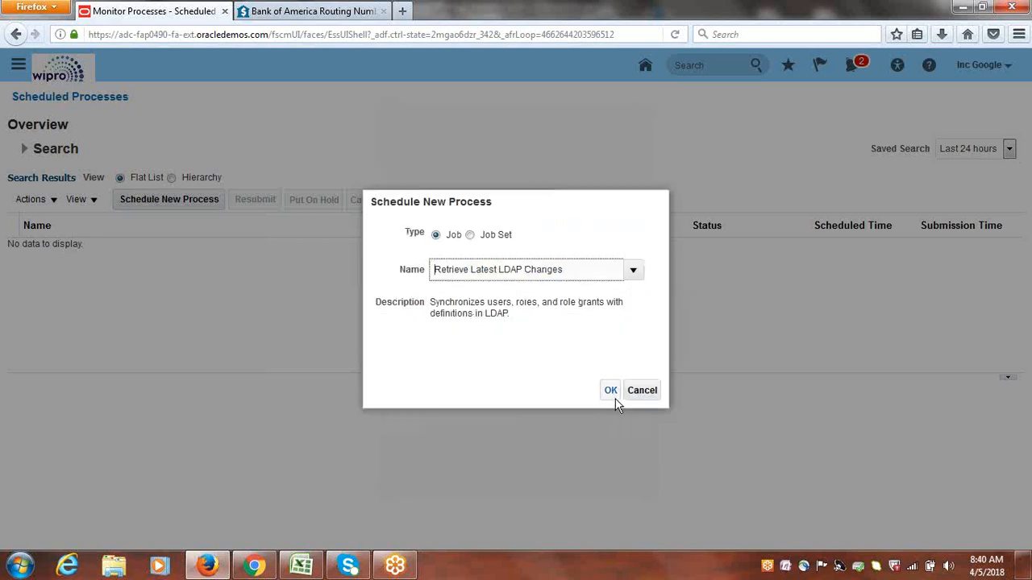
Accept the chosen job and submit the Retrieve Latest LDAP Changes process with its default details
click(612, 392)
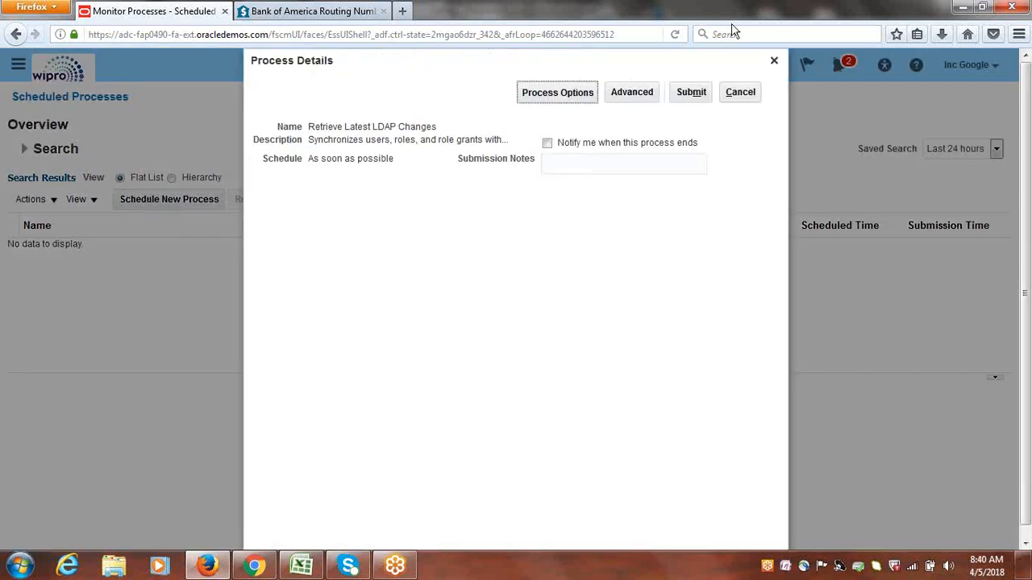
click(689, 95)
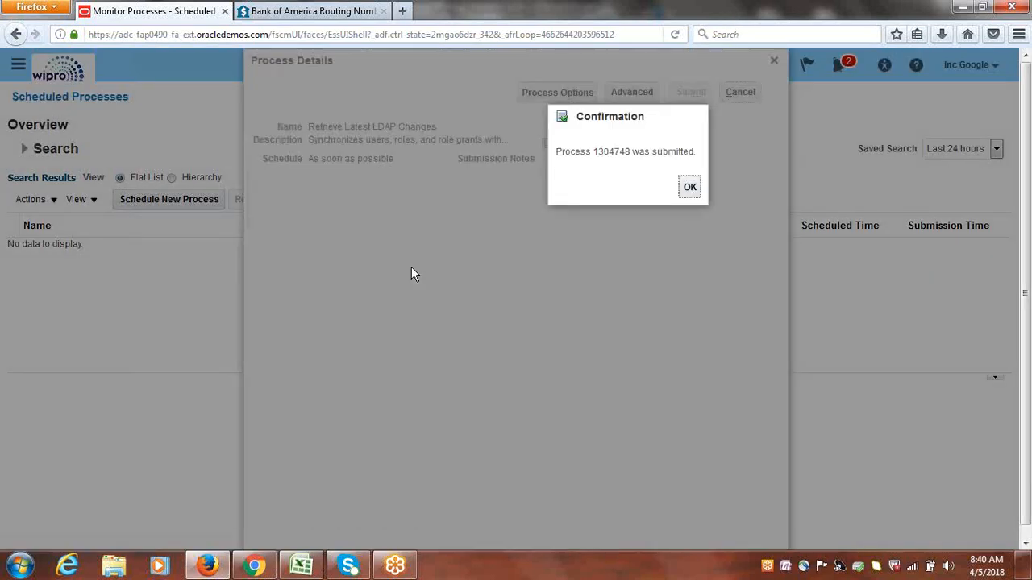
click(689, 187)
click(689, 188)
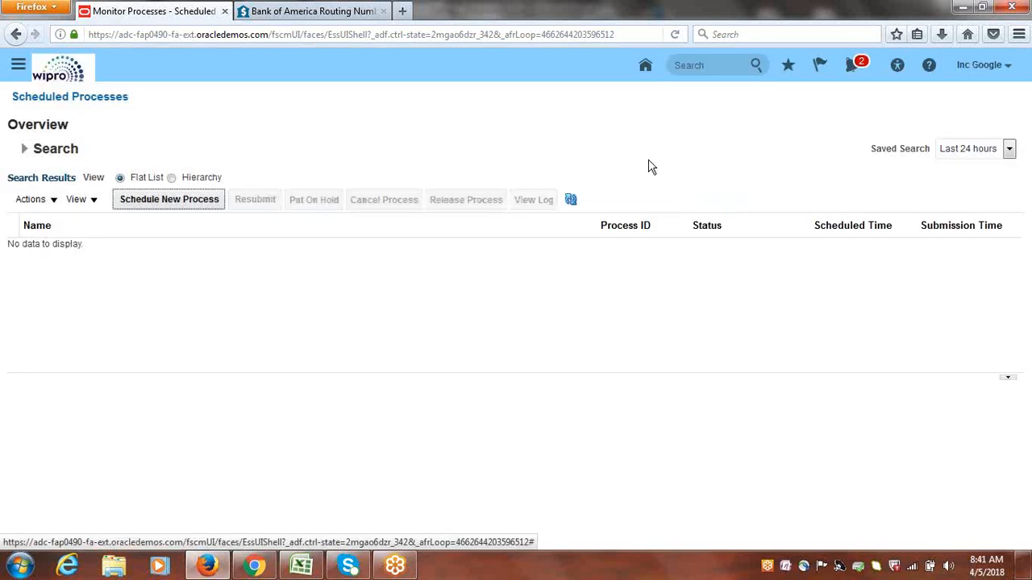
Refresh the process list repeatedly to monitor the status of Retrieve Latest LDAP Changes, and check the computer's wireless connection
click(572, 202)
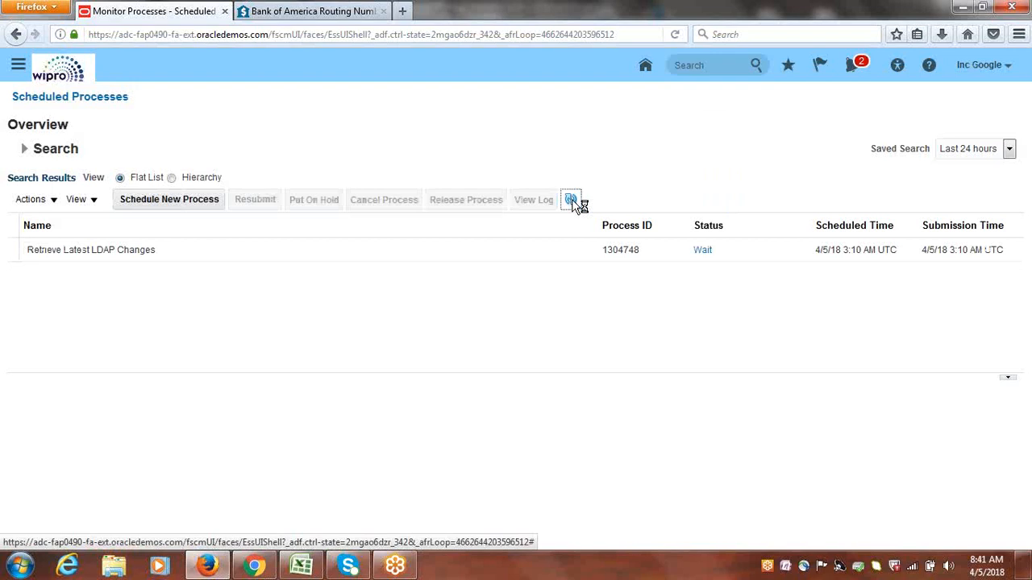
click(572, 200)
click(571, 199)
click(571, 201)
click(572, 200)
click(572, 201)
click(573, 202)
click(573, 202)
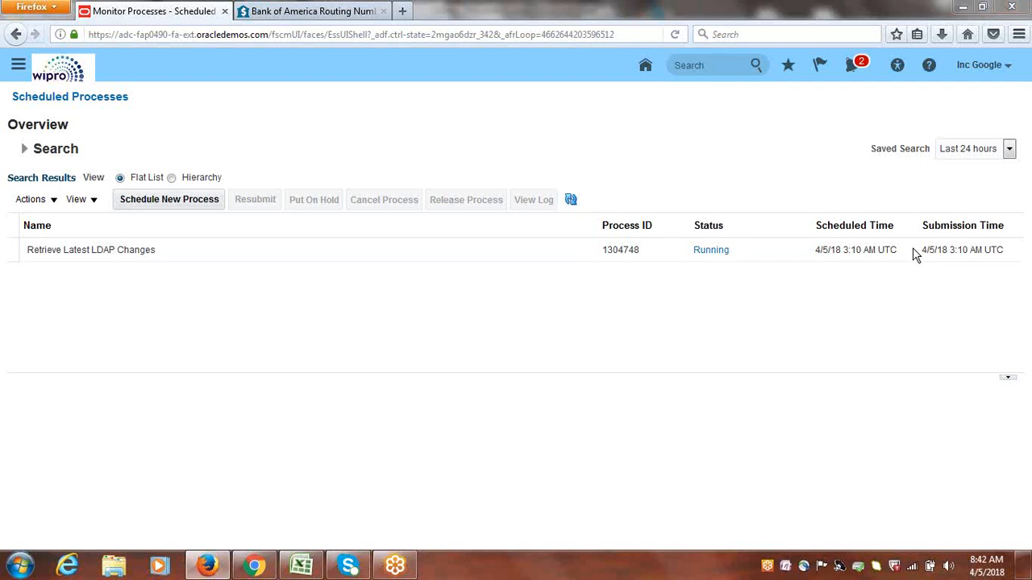
click(571, 201)
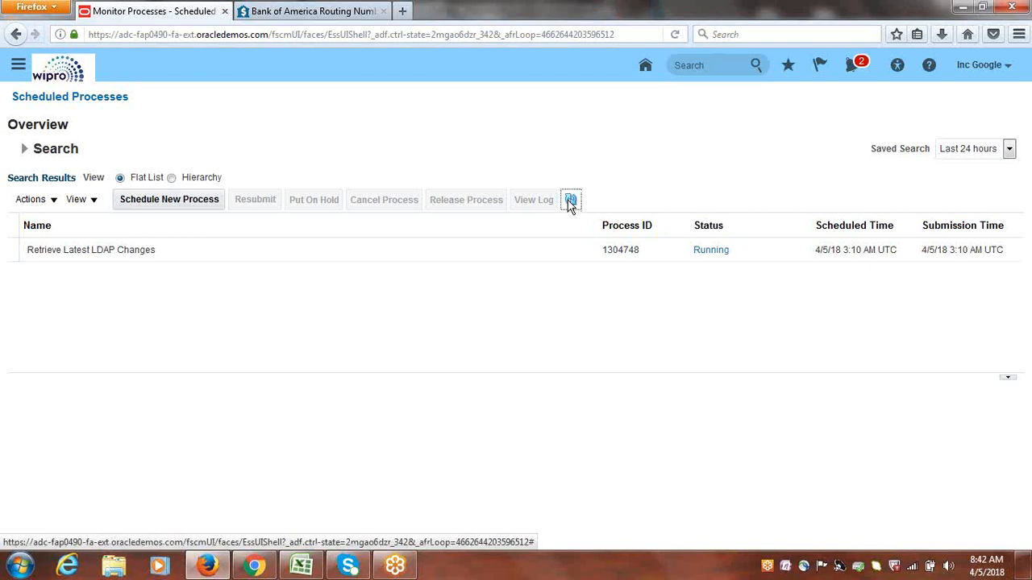
click(570, 202)
click(570, 200)
click(571, 202)
click(571, 201)
click(571, 202)
click(568, 200)
click(569, 200)
click(568, 200)
click(570, 200)
click(570, 200)
click(570, 200)
click(570, 200)
click(570, 200)
click(570, 200)
click(571, 200)
click(571, 201)
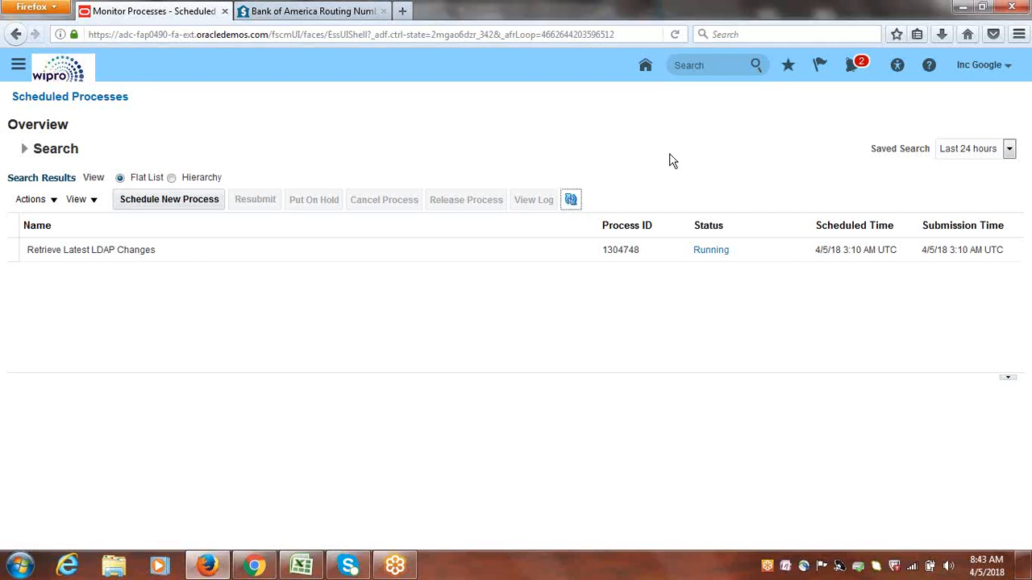
click(574, 202)
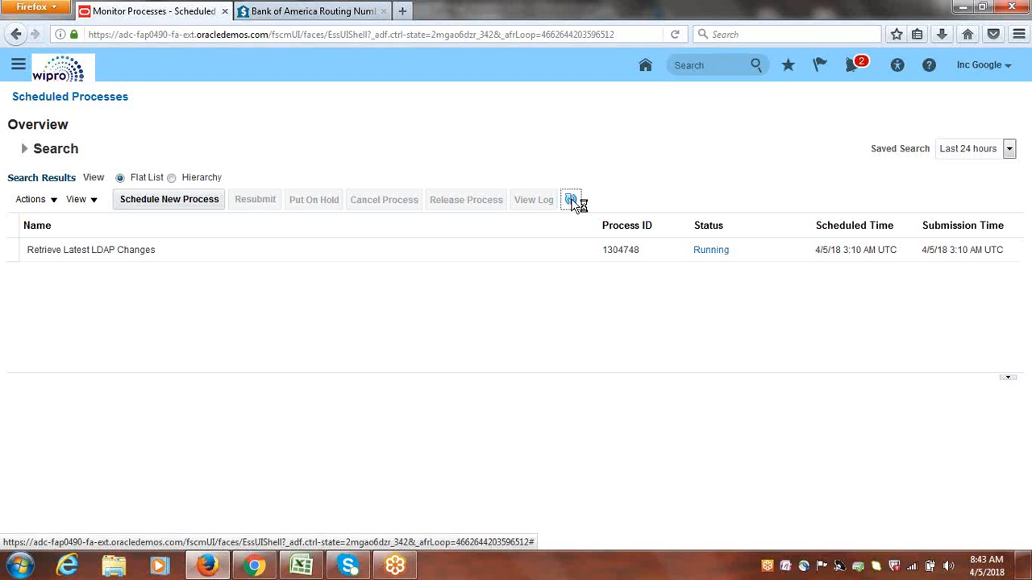
click(571, 202)
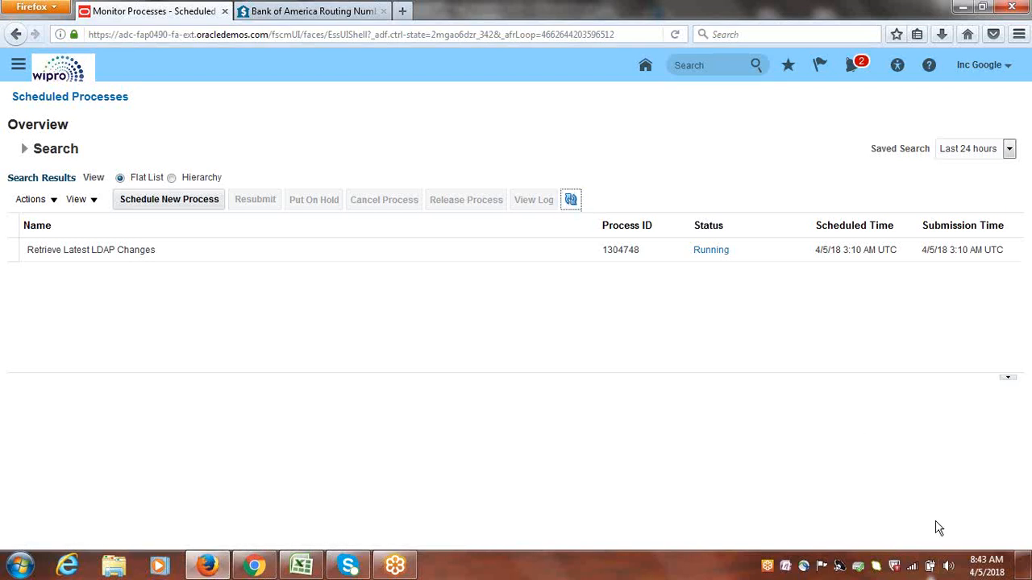
click(912, 566)
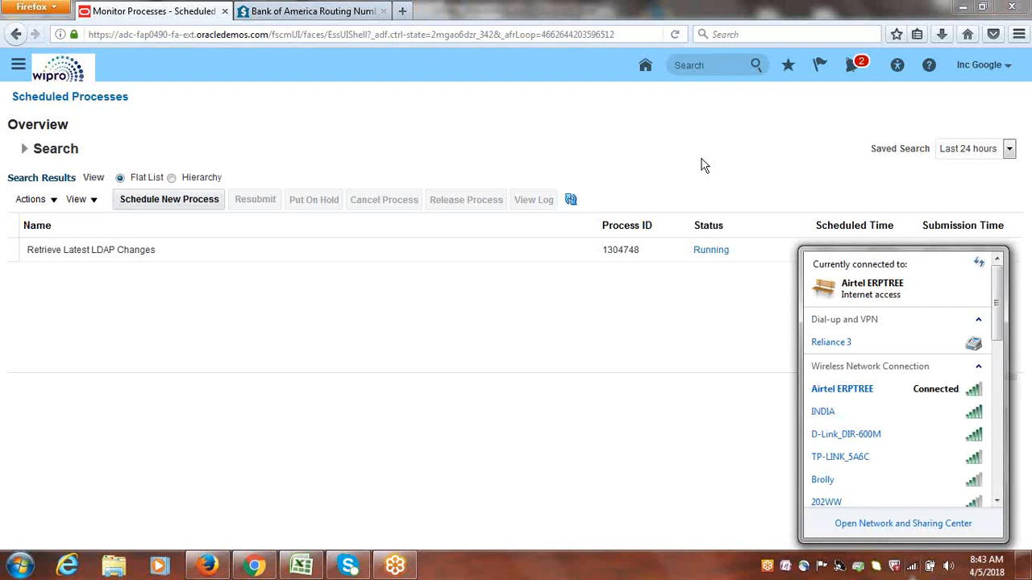
click(645, 145)
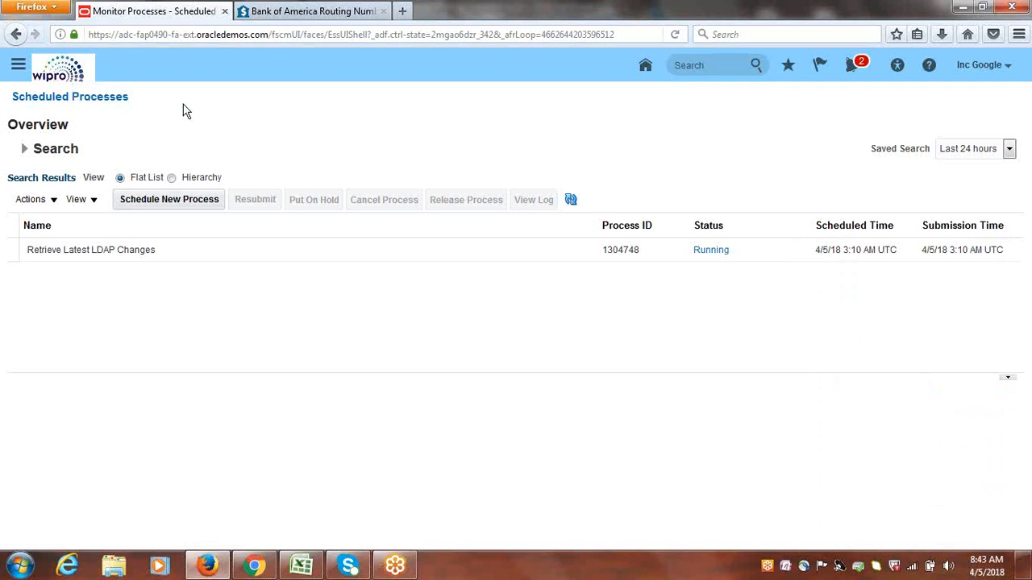
Return to the Oracle home page, mark Run "LDAP Job" in row 312 of the Excel checklist as Done and save the workbook
click(69, 70)
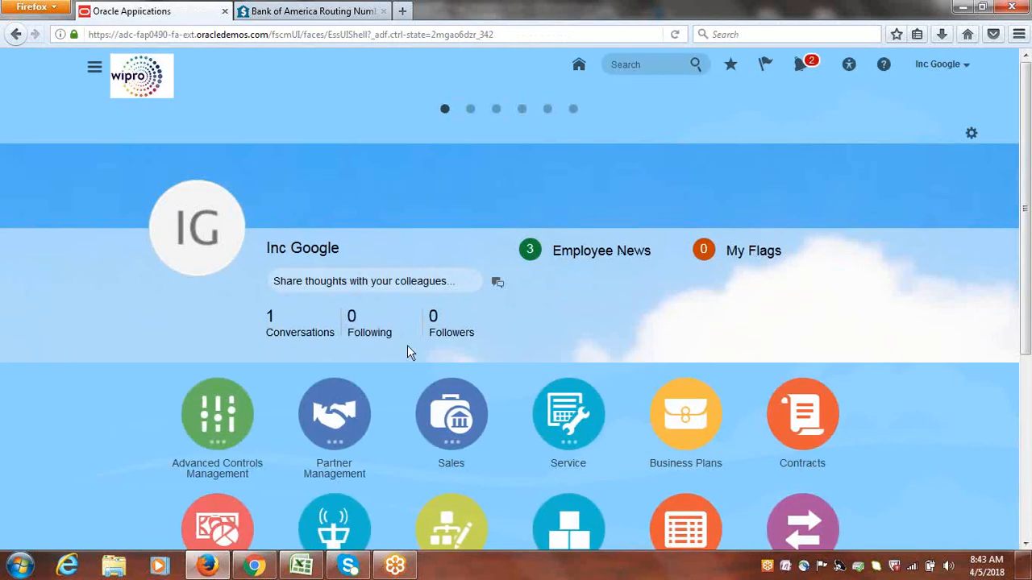
click(301, 566)
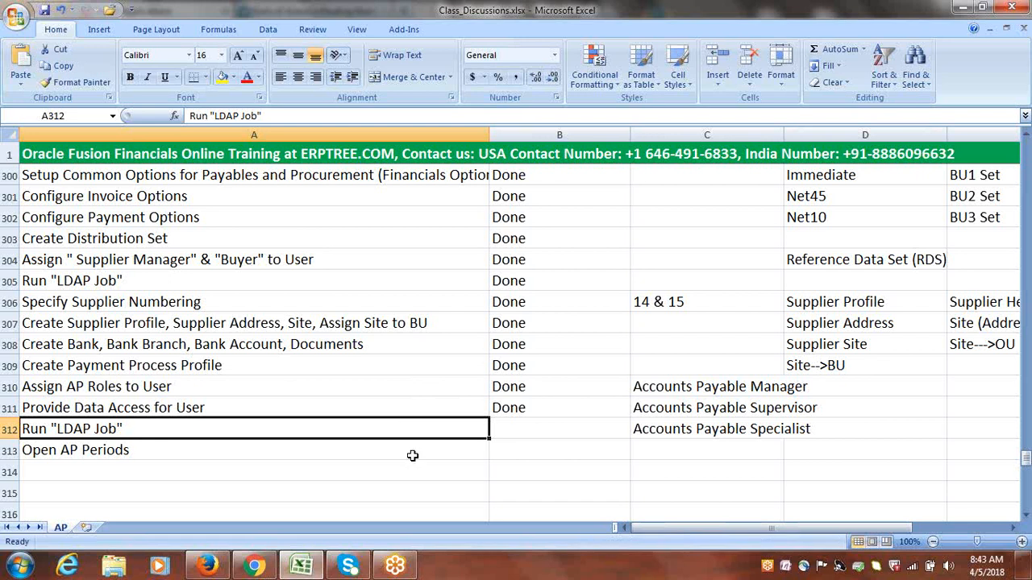
key(Right)
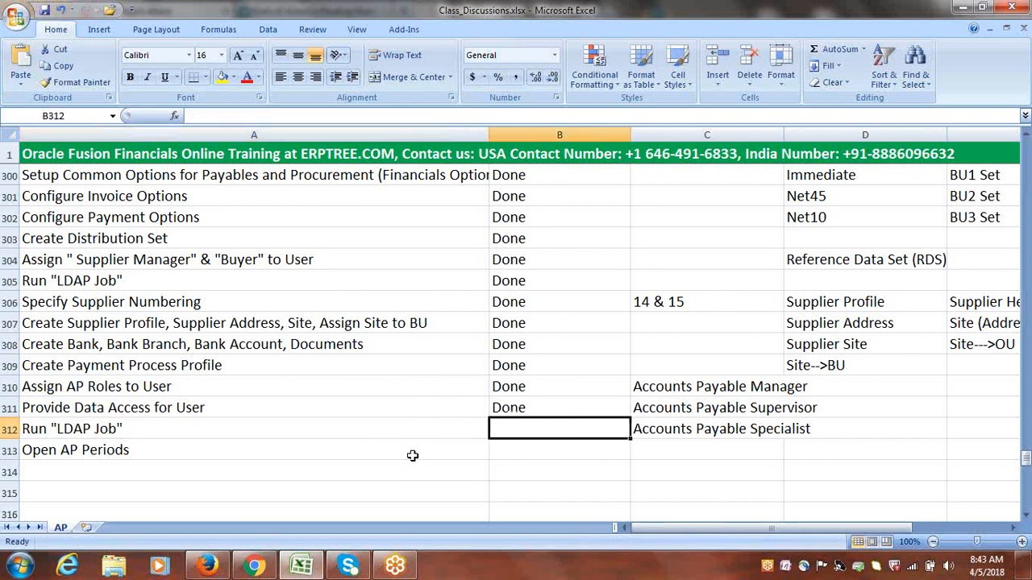
text(Done)
key(Right)
key(ctrl+s)
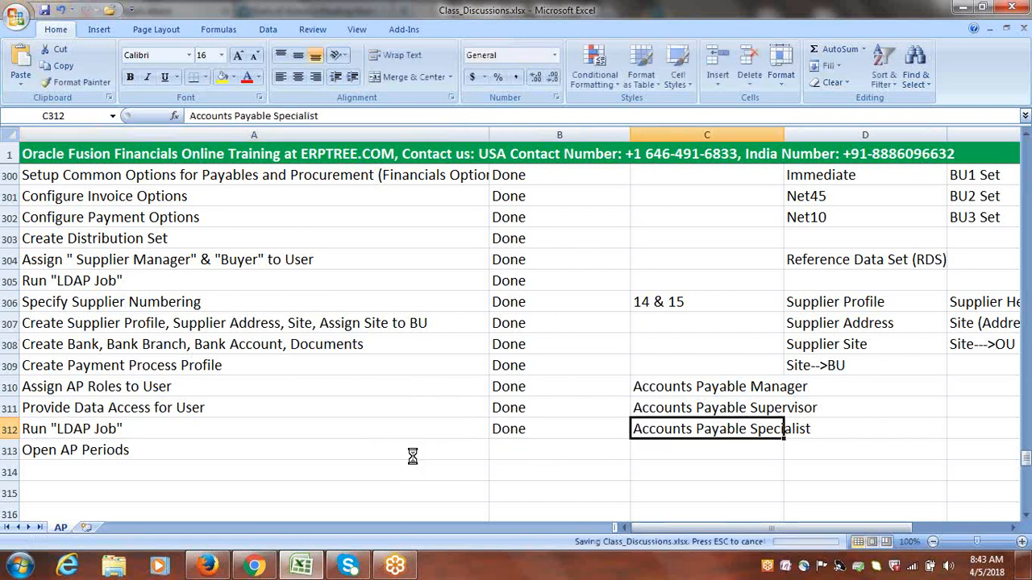
Check the Open AP Periods item in row 313 of the Excel checklist and return to Oracle Applications
key(alt+Tab)
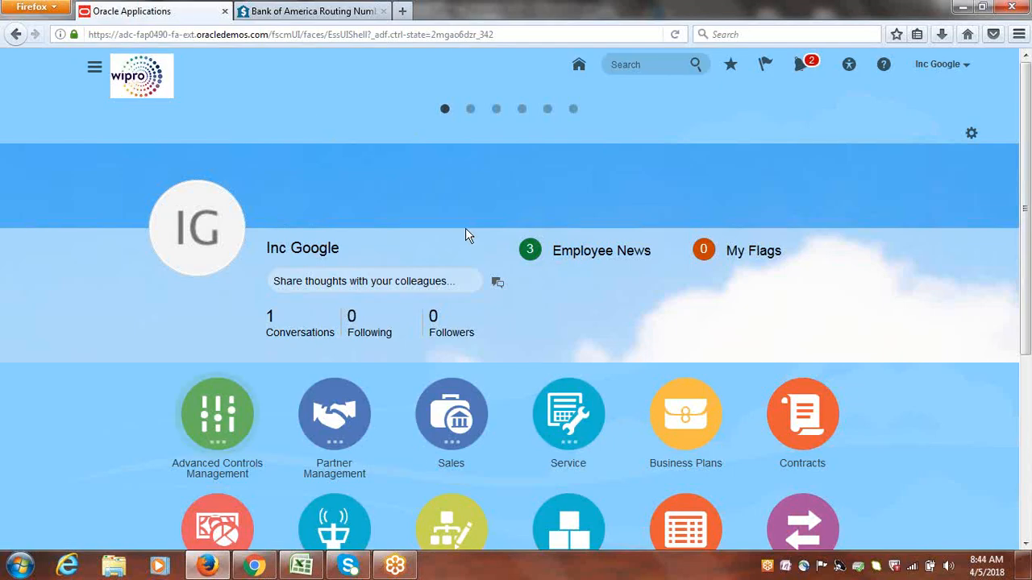
click(300, 568)
click(101, 448)
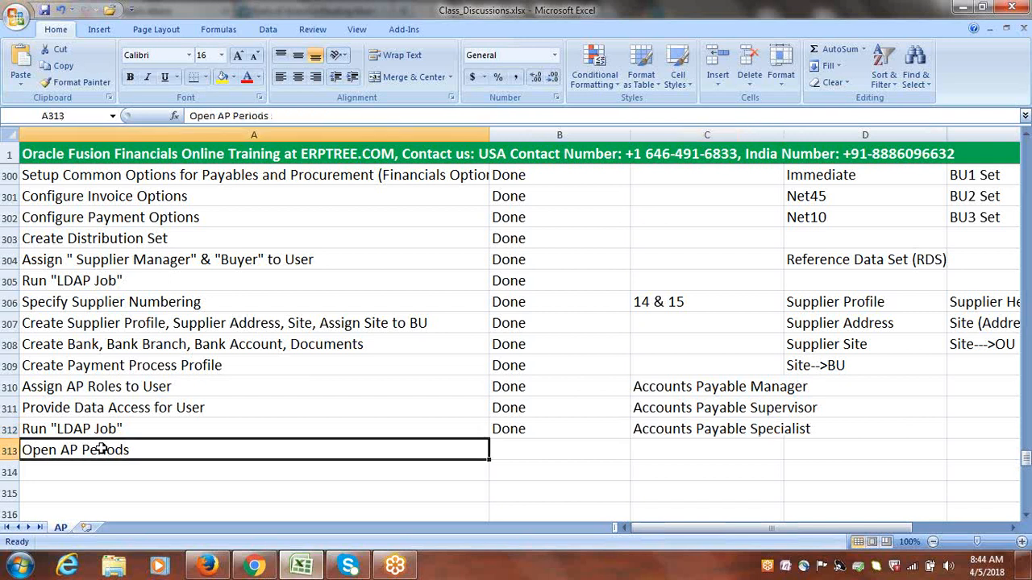
key(alt+Tab)
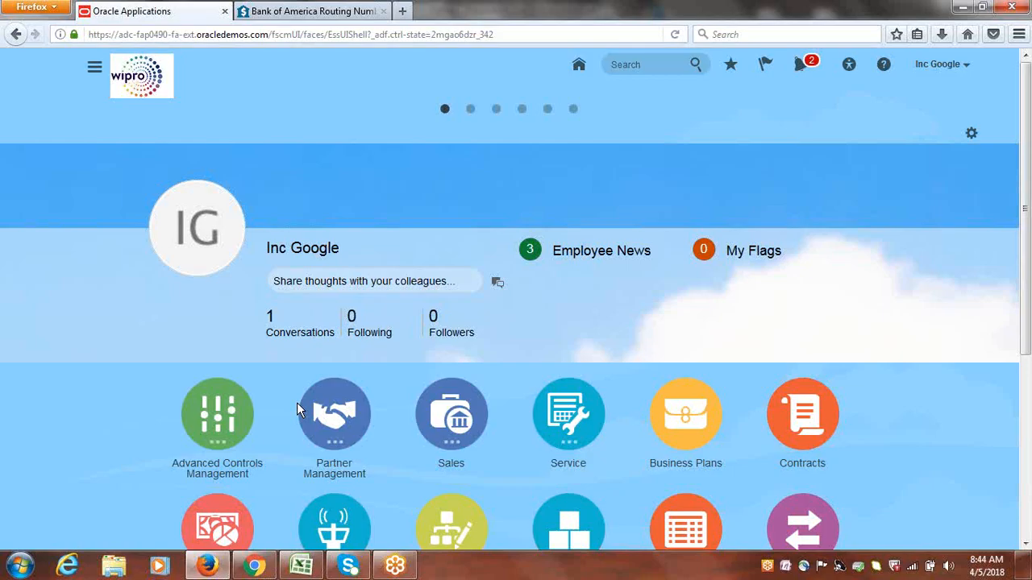
Sign out of Oracle Applications and confirm the single sign-off
click(939, 71)
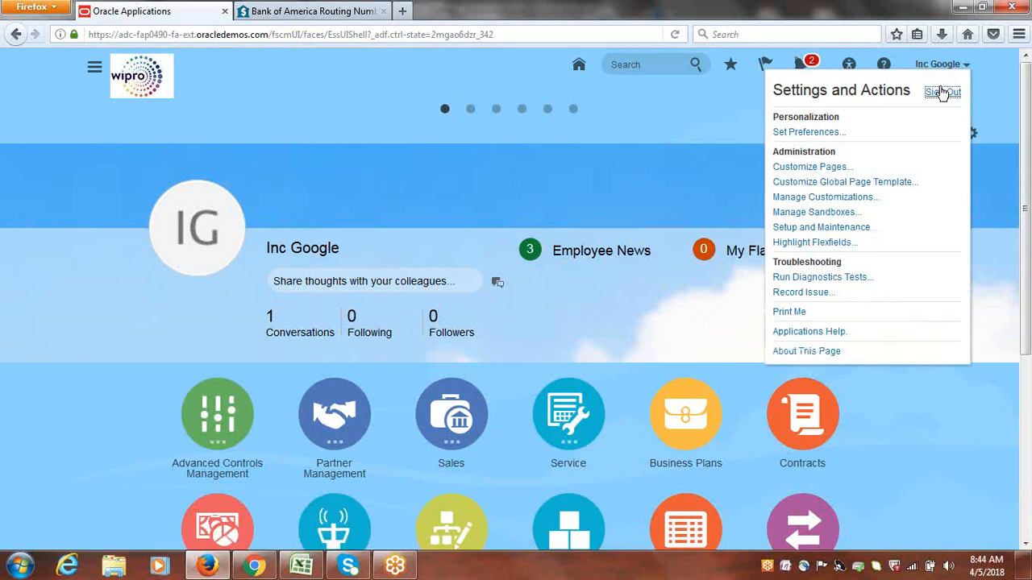
click(943, 92)
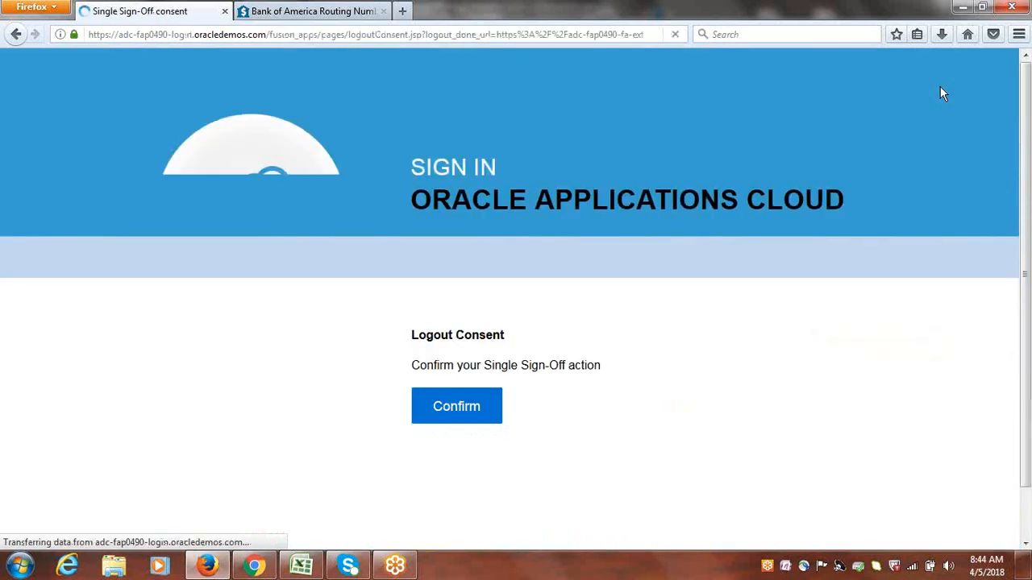
click(463, 406)
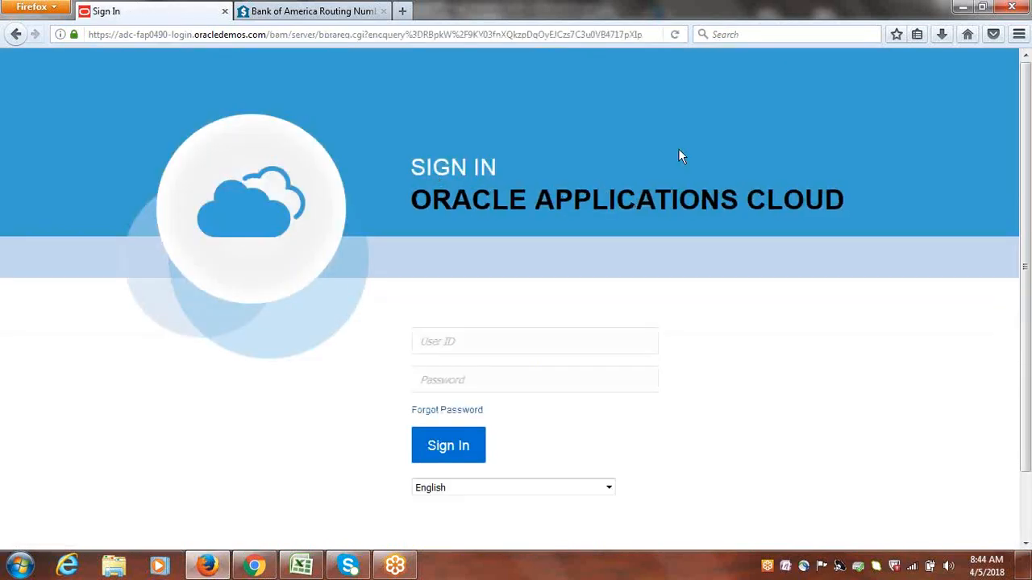
Sign in to Oracle Applications Cloud with the user ID GOOGLE and the account password
click(486, 336)
text(GOOGLE)
key(Tab)
text(********)
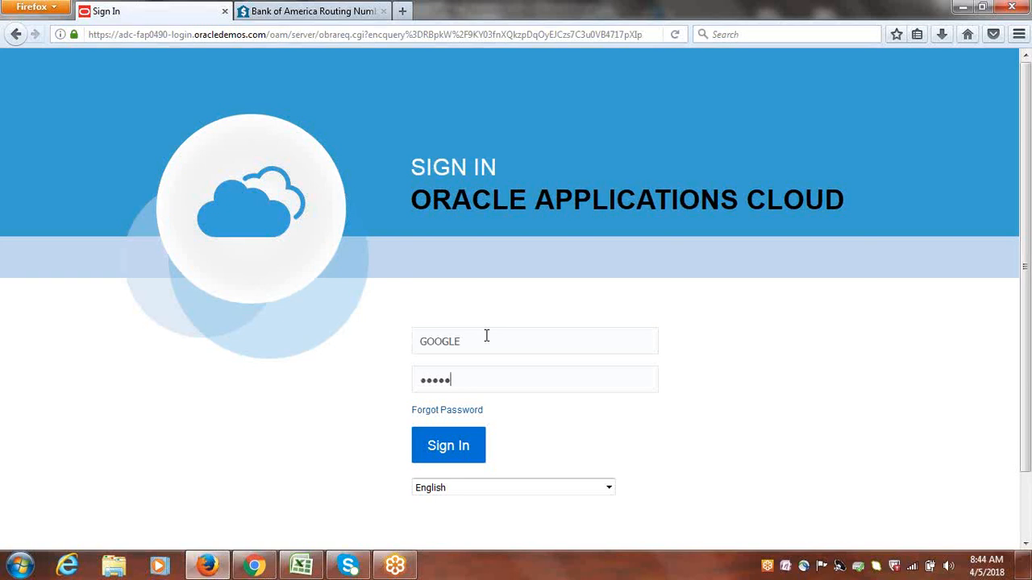
key(Return)
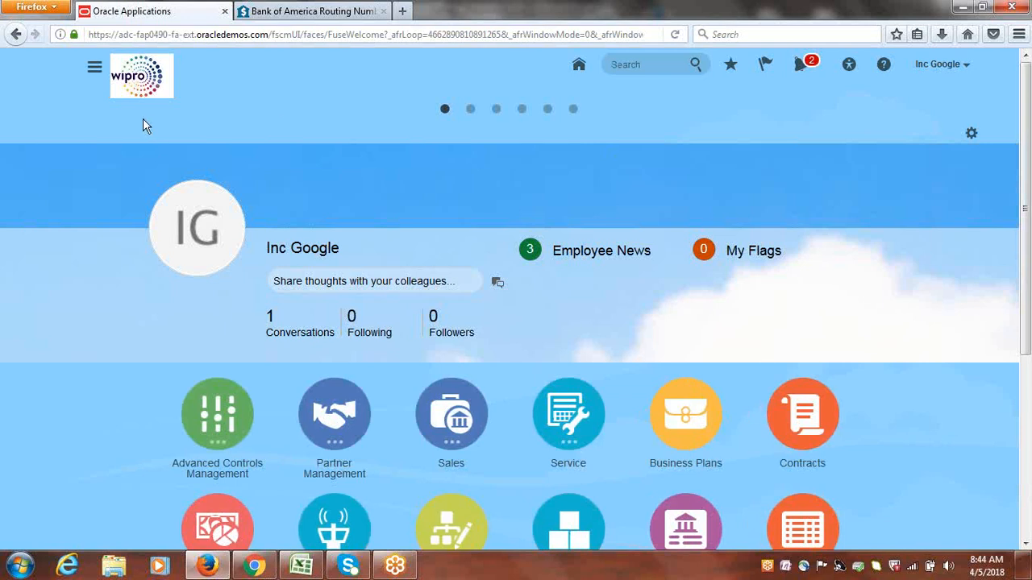
Examine the Payables group in the Navigator, including its Payables Dashboard, Invoices and Payments entries
click(94, 72)
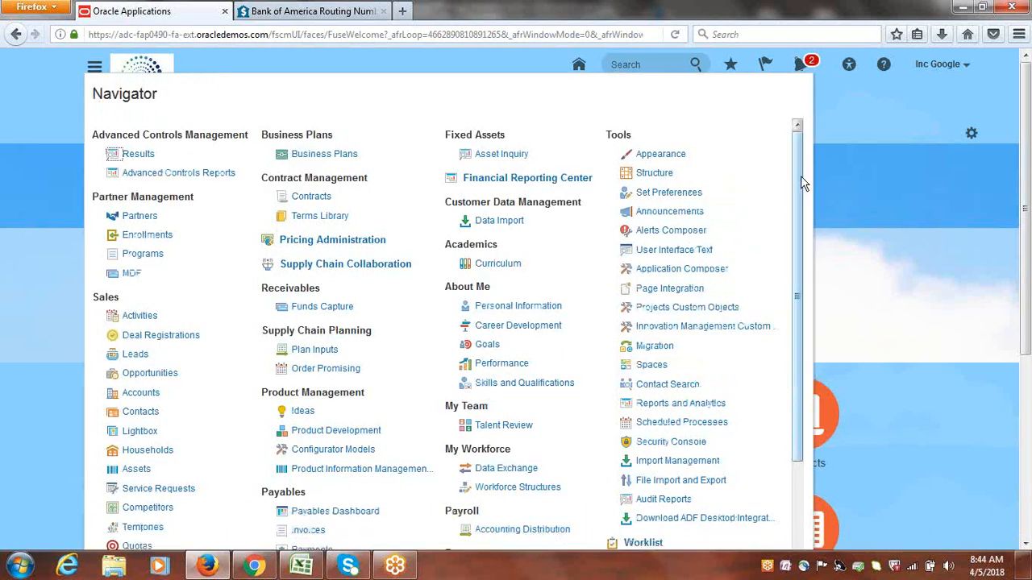
scroll(802, 178, down, 4)
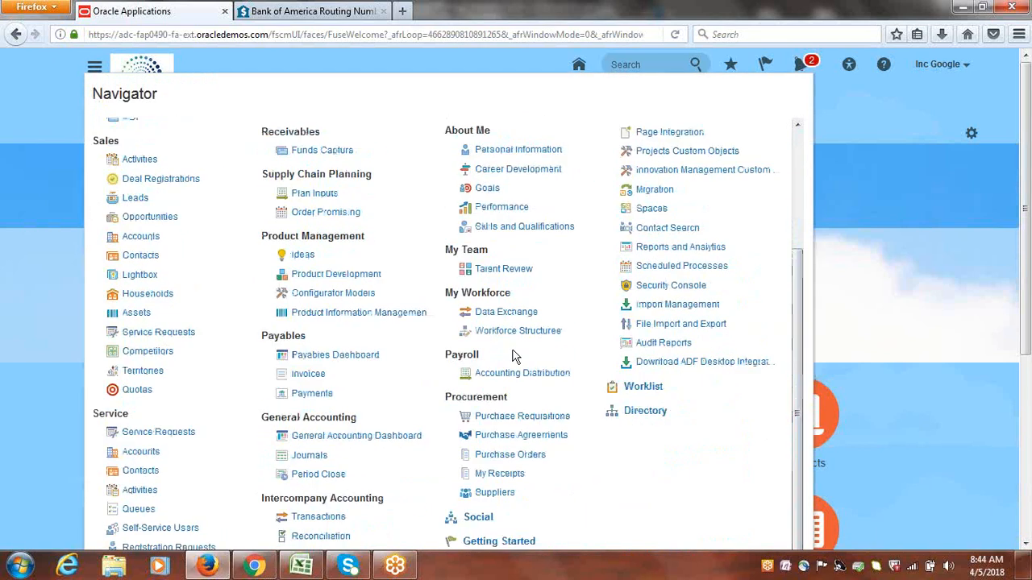
mouse_move(263, 353)
mouse_down()
mouse_move(292, 340)
mouse_move(262, 339)
mouse_up()
click(297, 342)
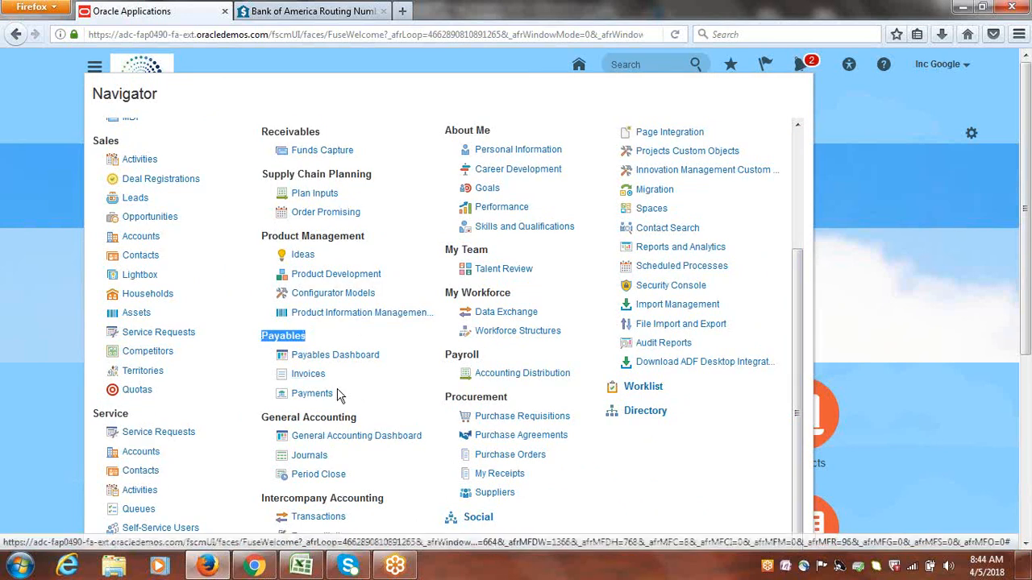
drag(326, 396, 281, 353)
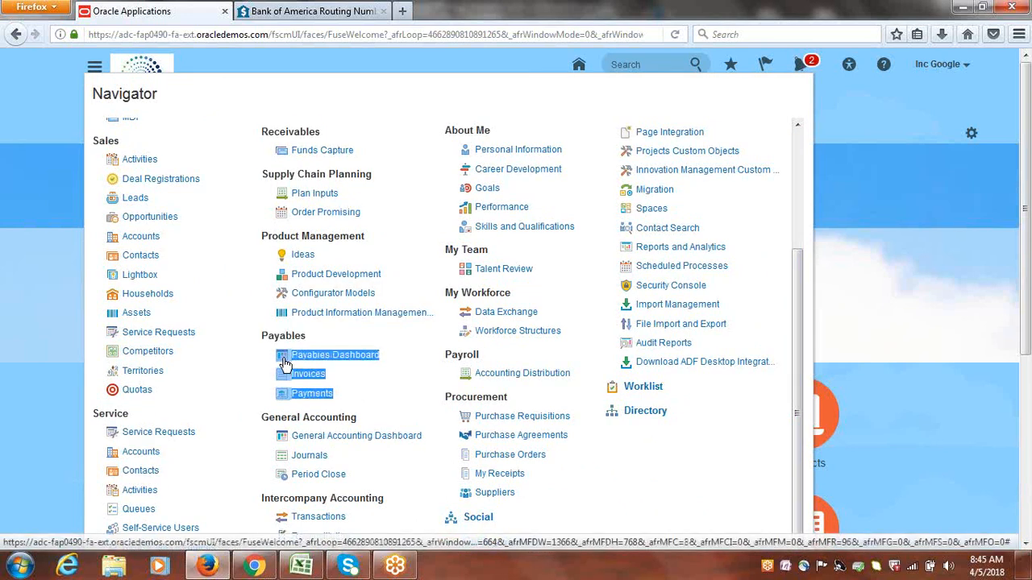
click(383, 394)
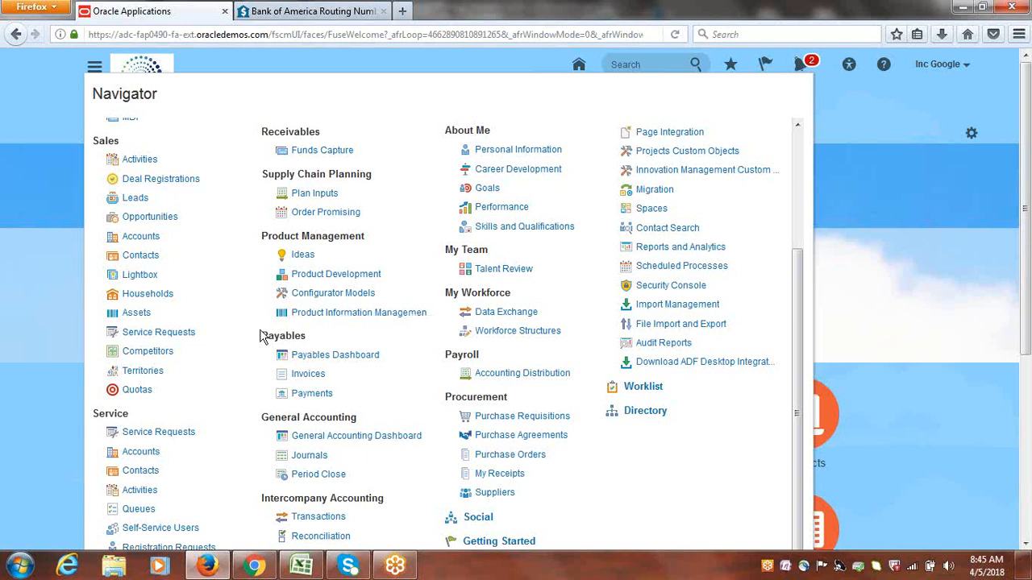
drag(262, 335, 304, 341)
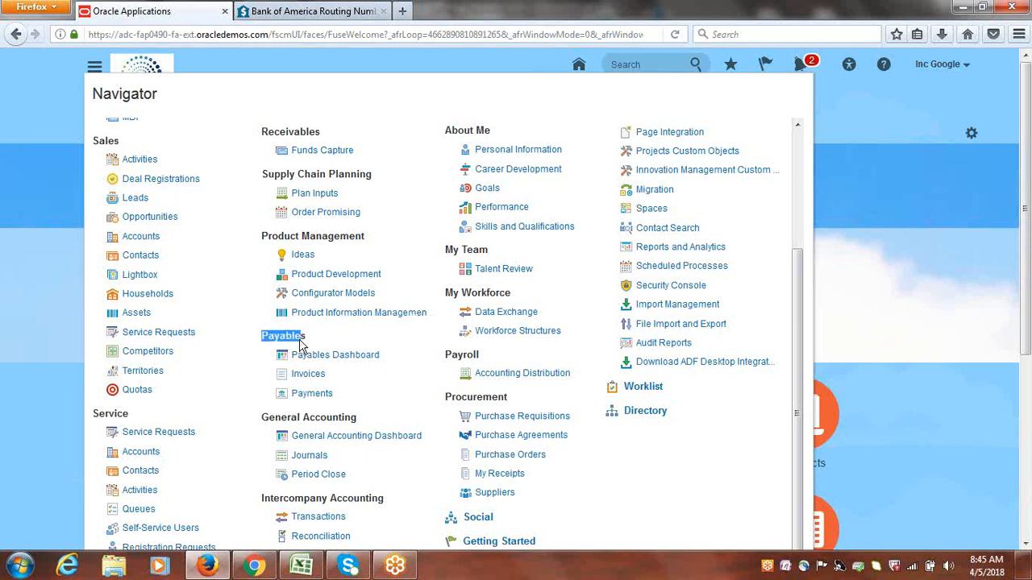
drag(339, 395, 279, 355)
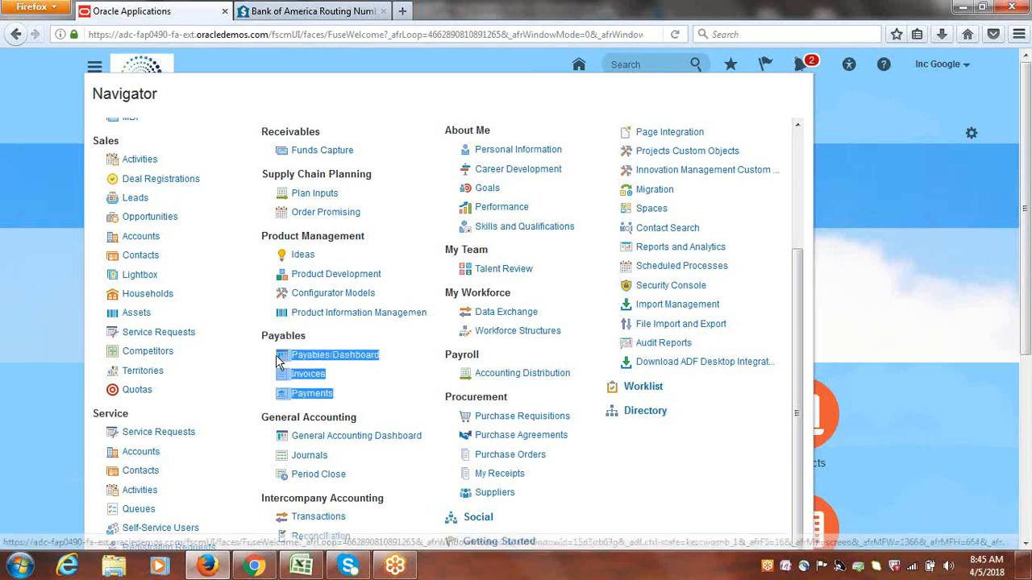
click(374, 395)
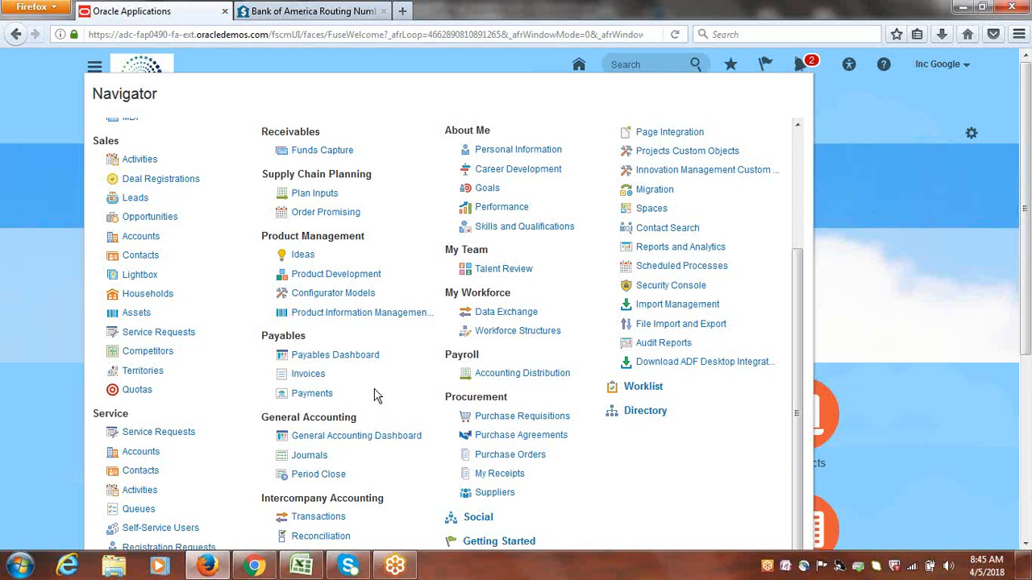
Open the Invoices work area of Payables from the Navigator
click(308, 374)
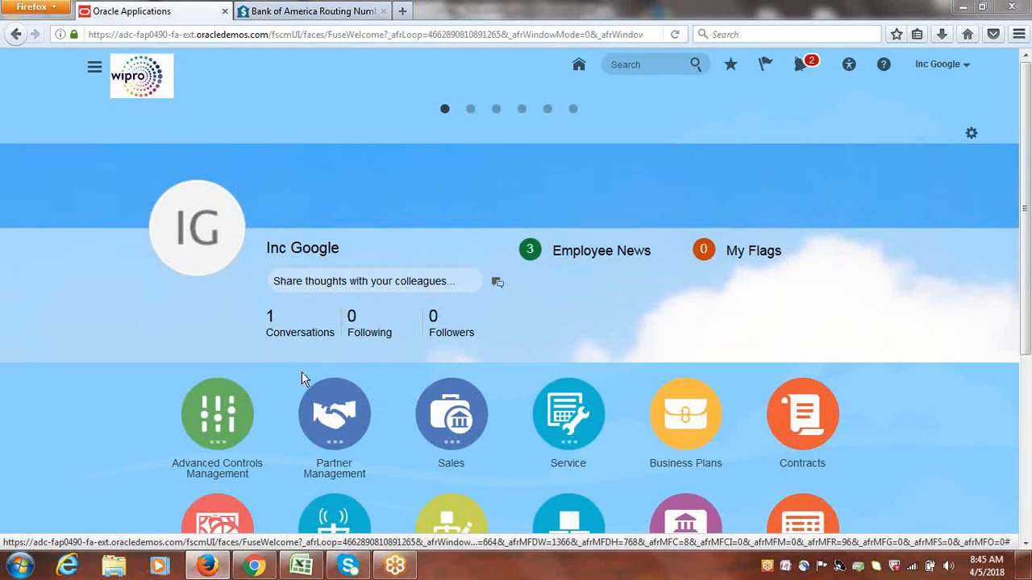
click(94, 69)
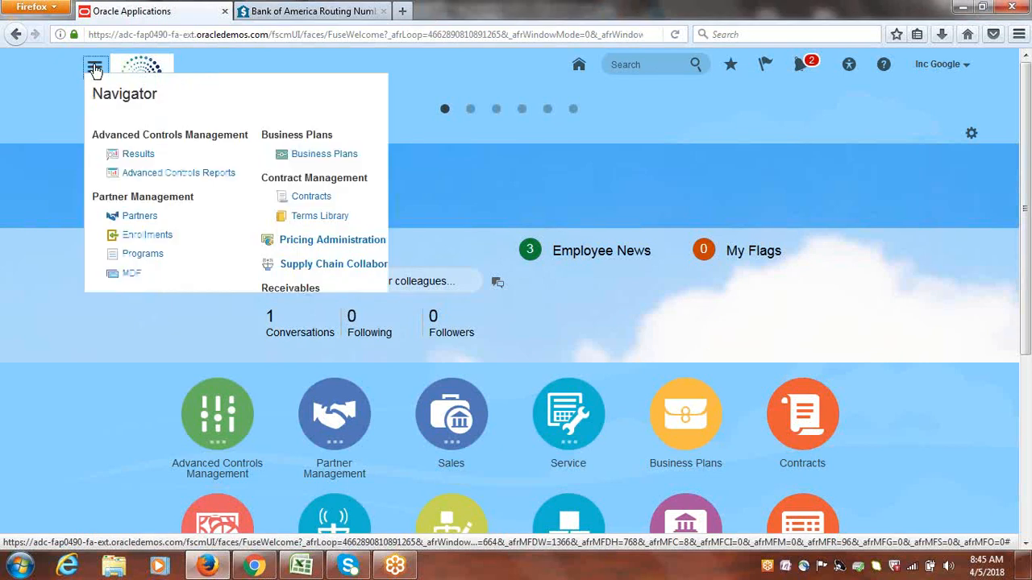
scroll(323, 363, down, 1)
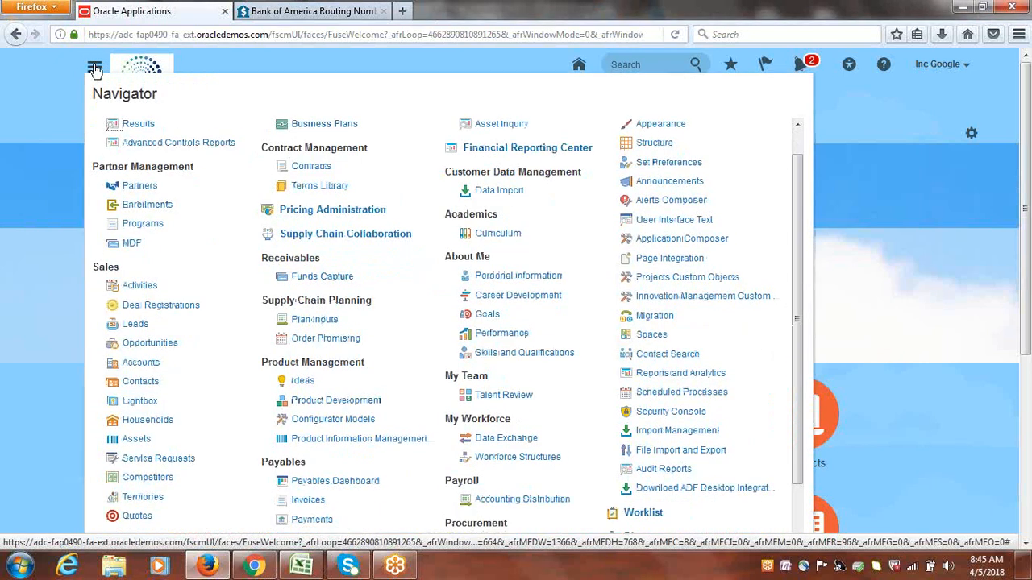
click(307, 502)
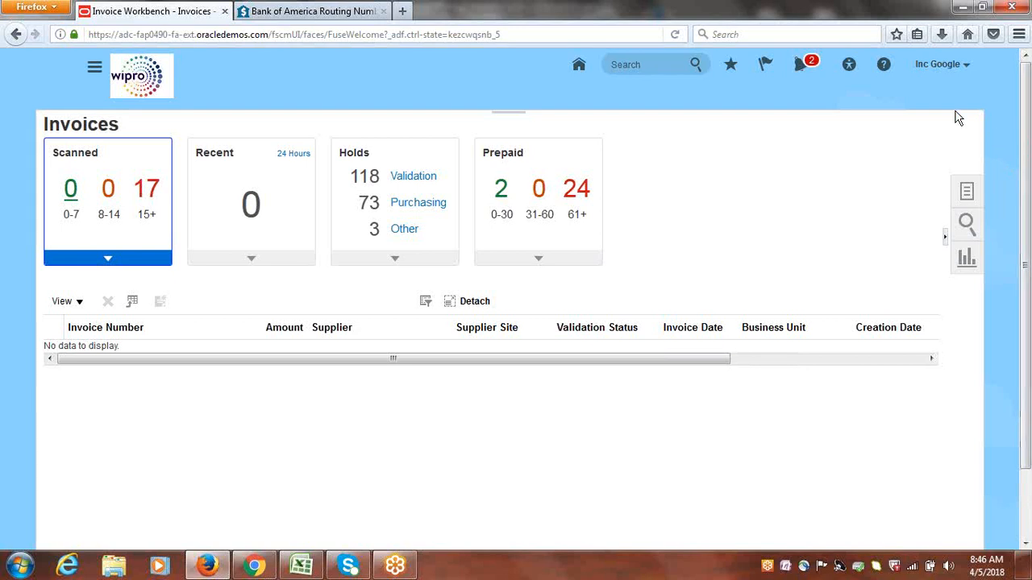
click(94, 70)
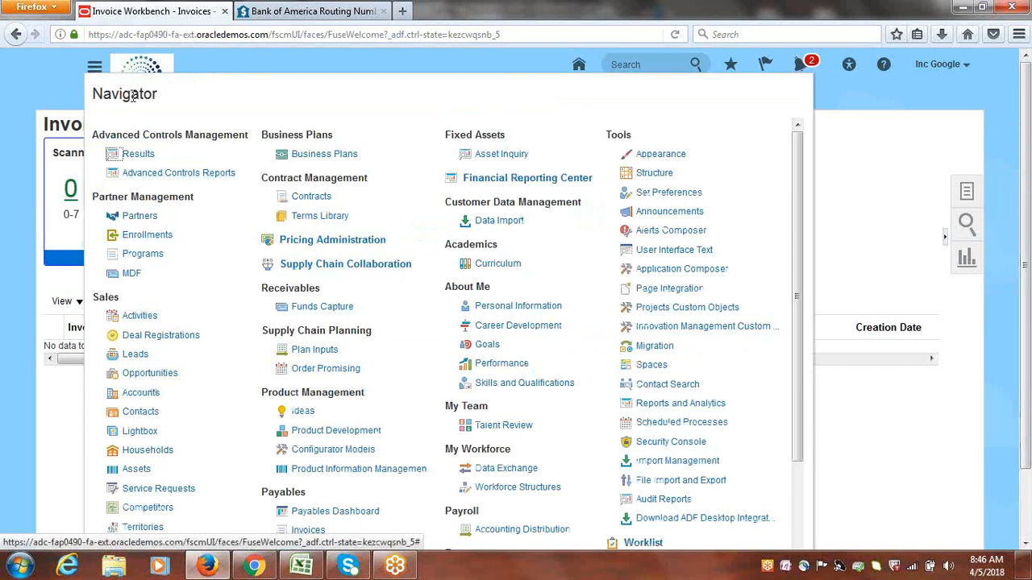
click(306, 530)
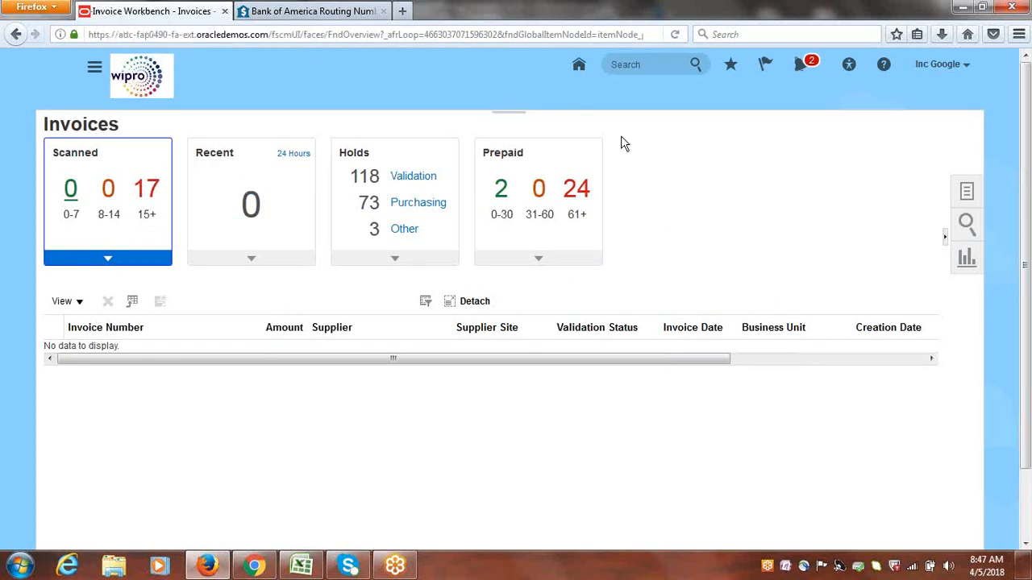
Reveal the Payables page shortcuts above the Invoices work area and compare them with the Payables entries in the Navigator
click(508, 118)
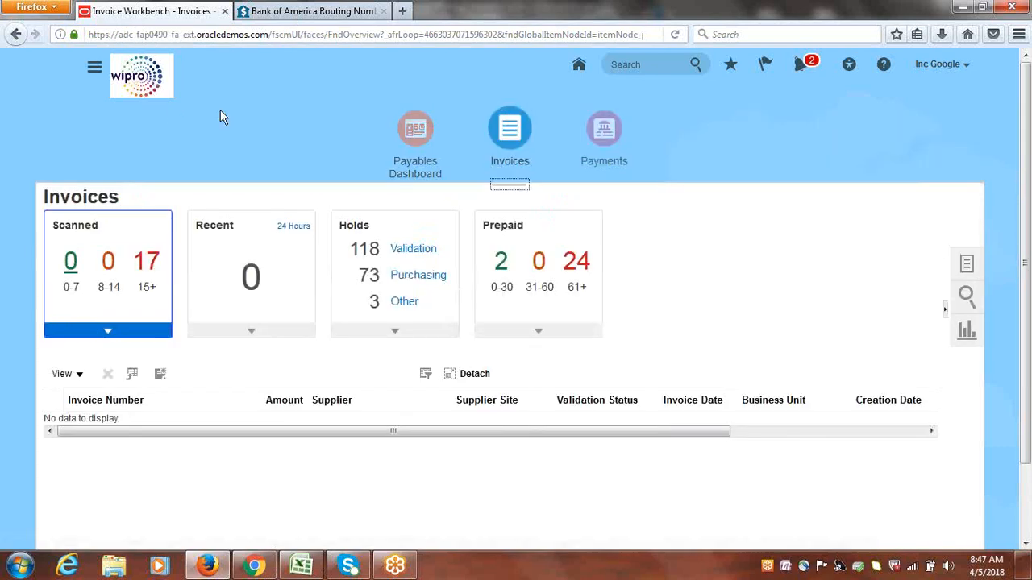
click(95, 69)
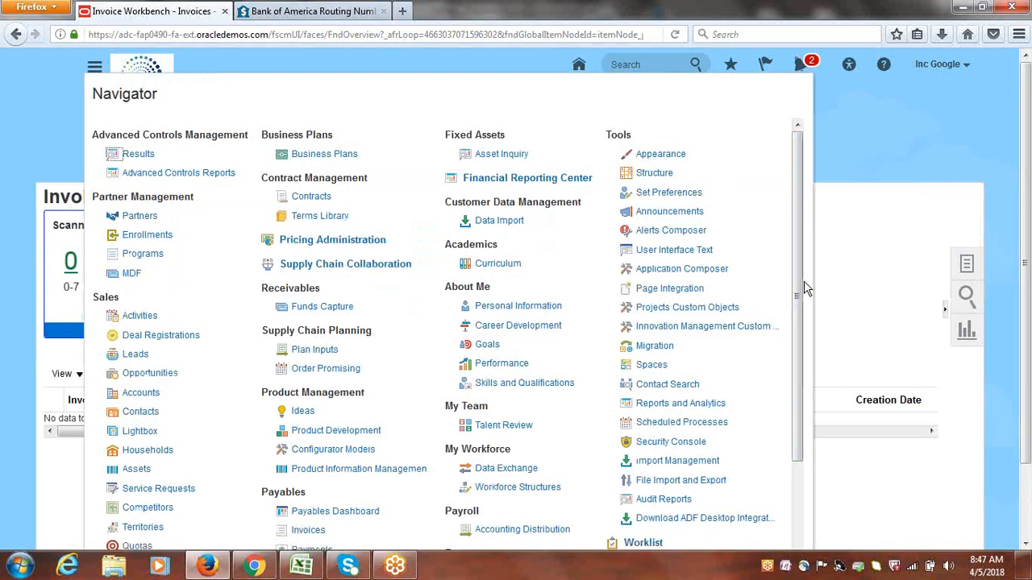
scroll(619, 415, down, 2)
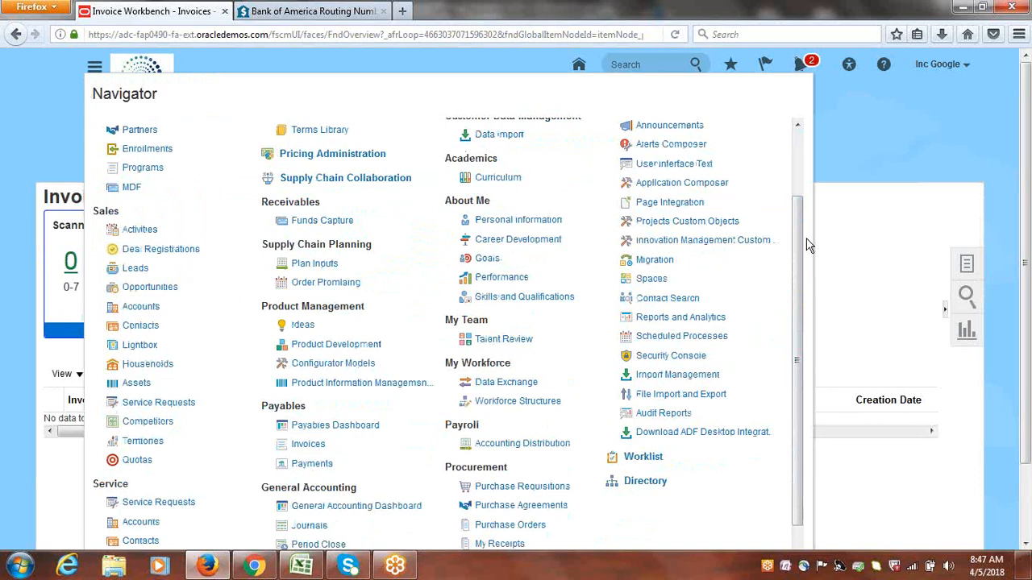
click(838, 206)
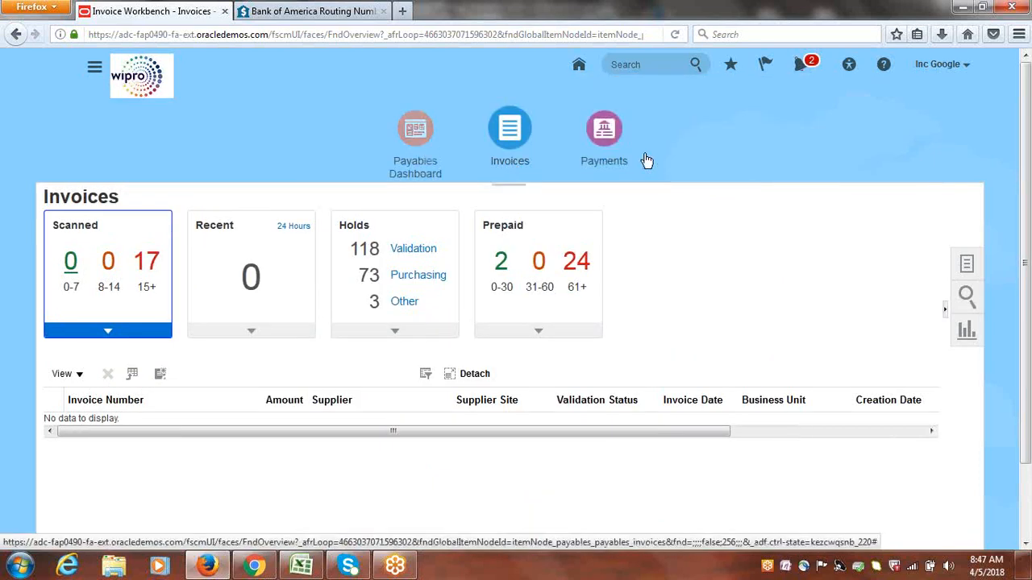
click(515, 192)
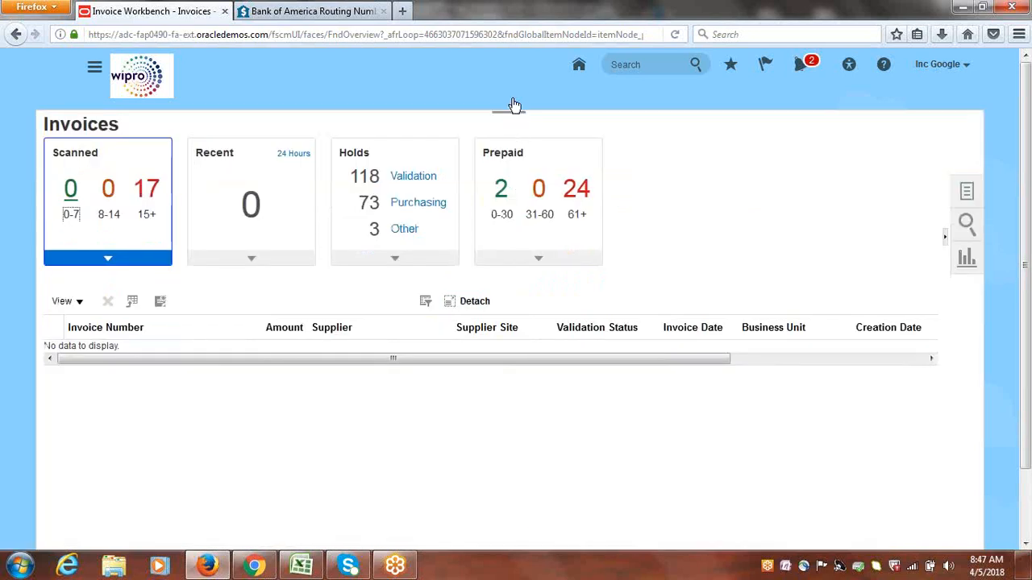
click(515, 106)
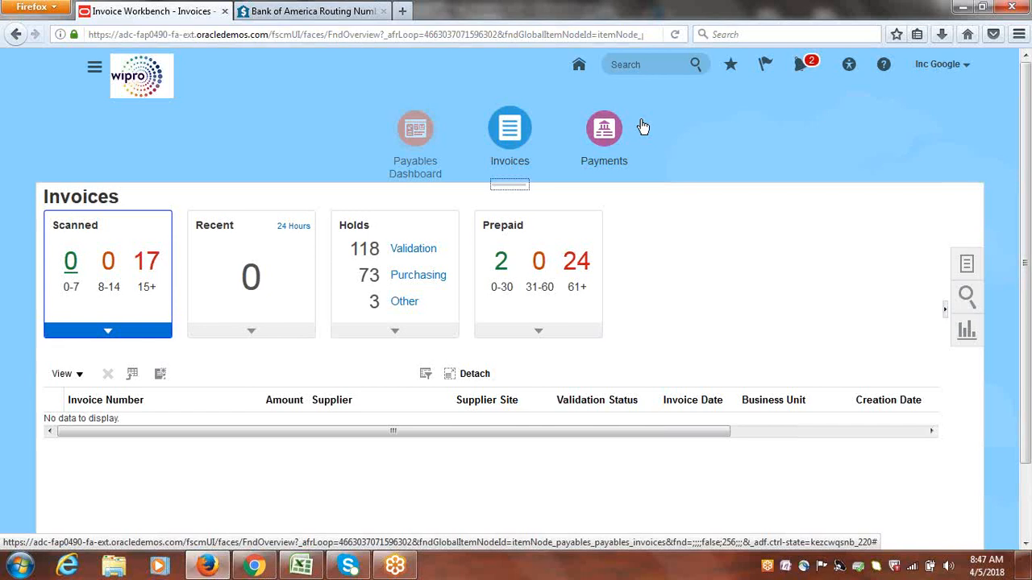
click(719, 220)
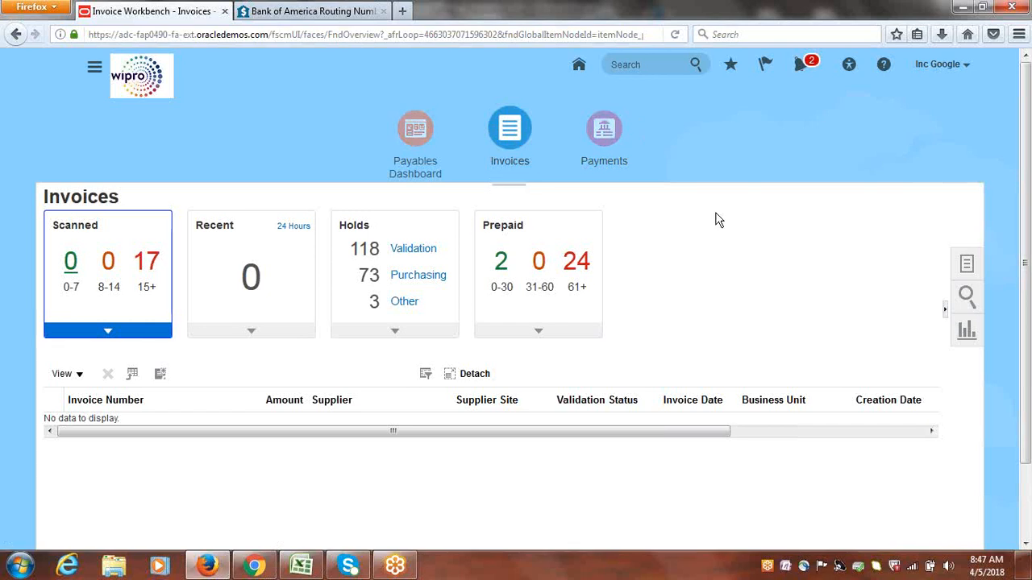
Show the Invoices tasks and open Manage Accounting Periods under Payables Periods
click(966, 266)
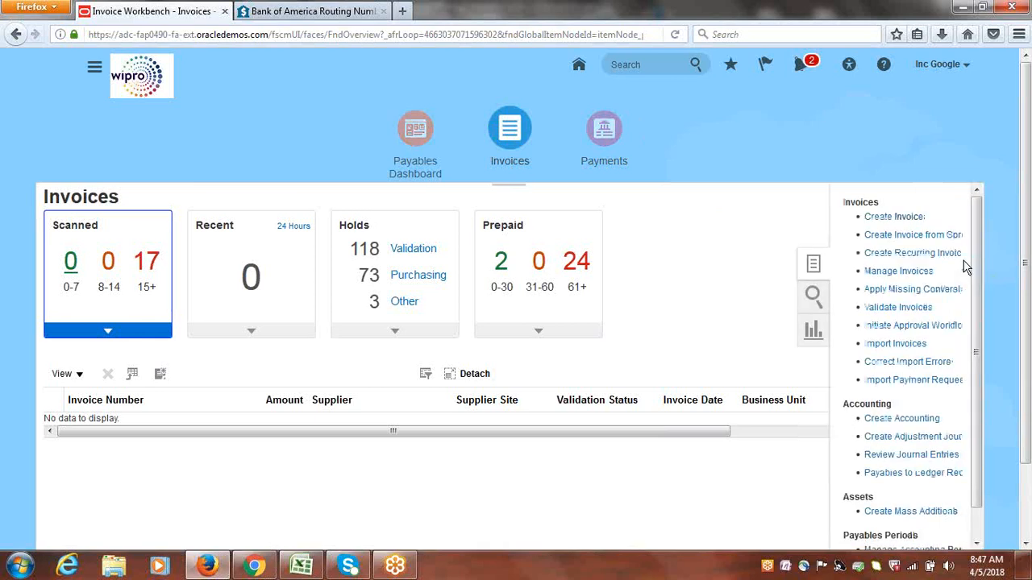
drag(981, 258, 980, 300)
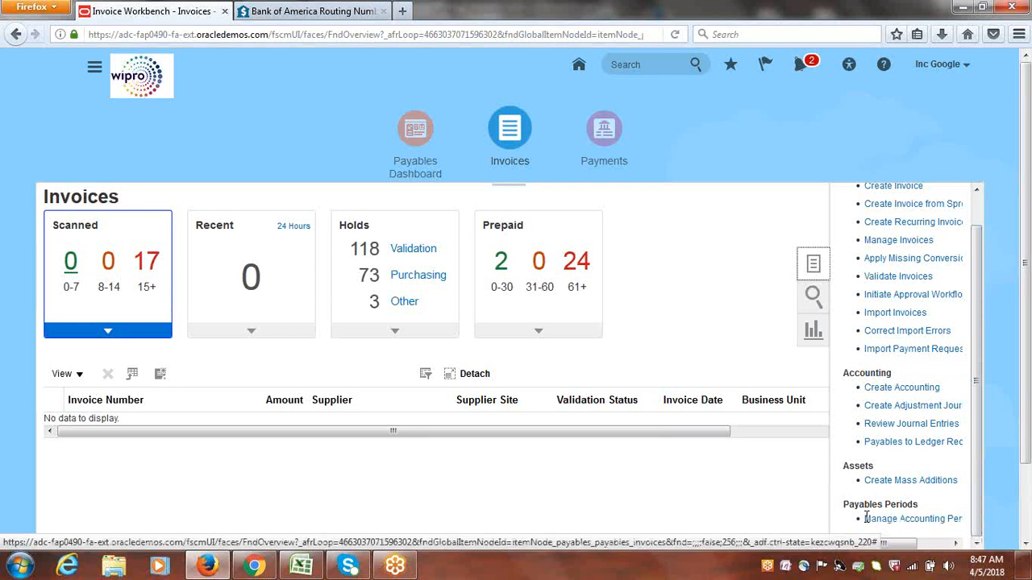
drag(844, 504, 920, 509)
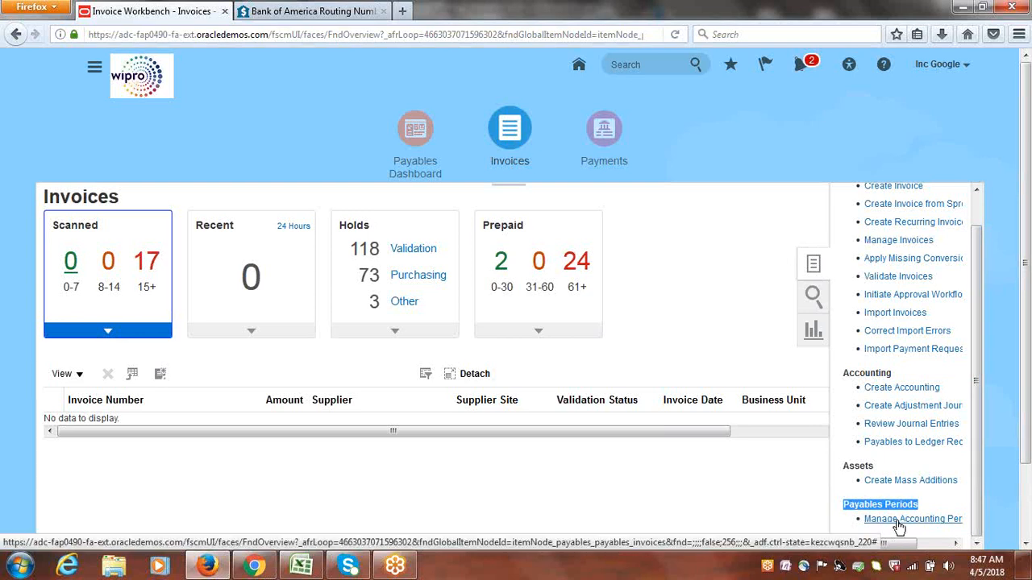
click(899, 520)
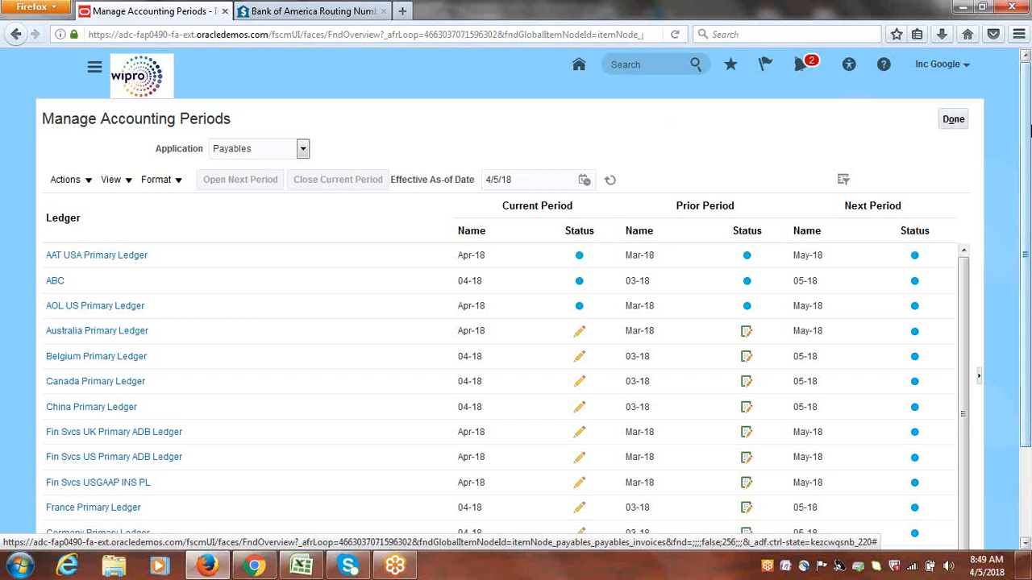
Locate the Google USA Primary Ledger in the Payables ledger list and open its accounting period statuses
drag(1029, 129, 1029, 238)
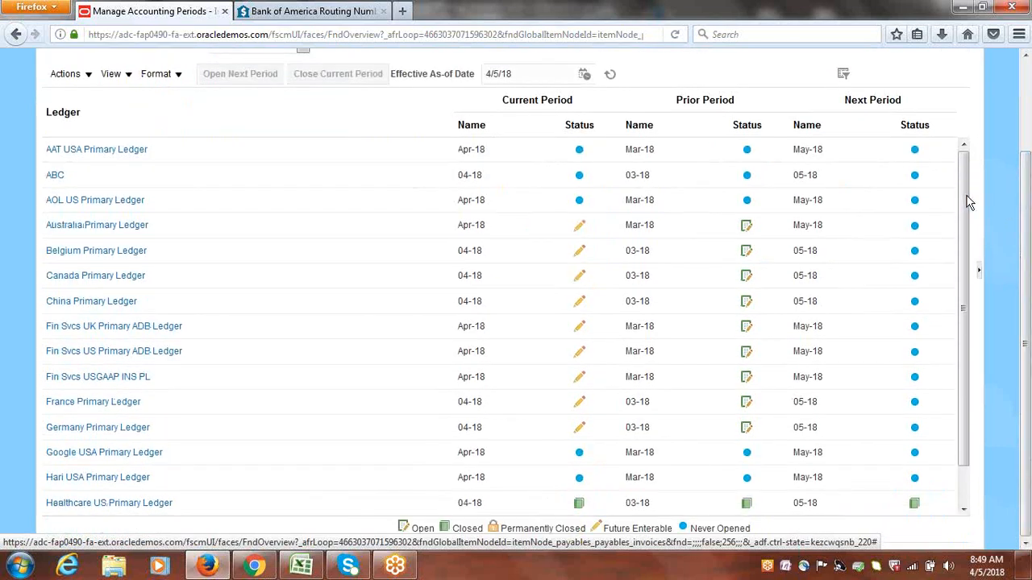
drag(967, 207, 970, 295)
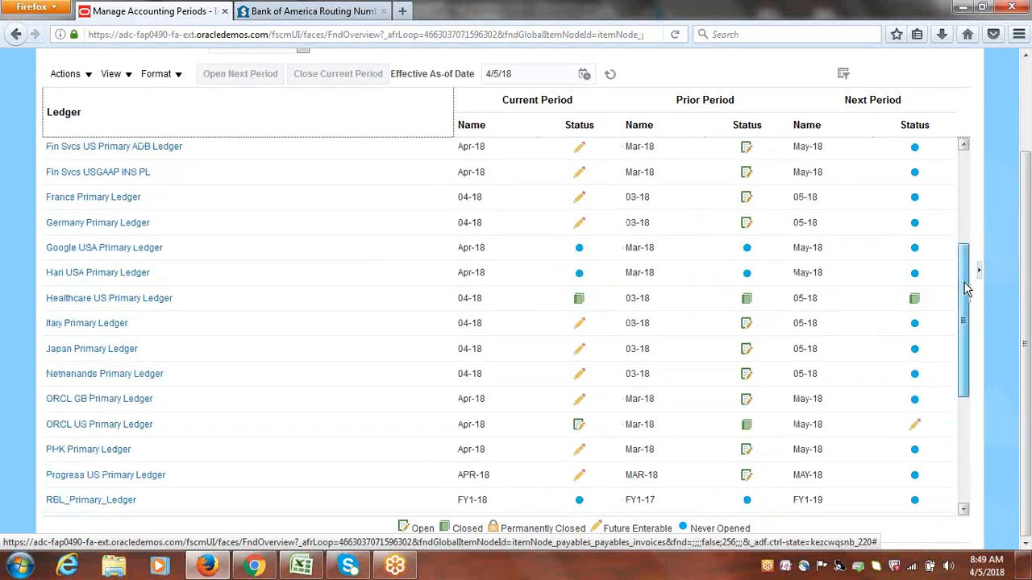
drag(968, 272, 990, 241)
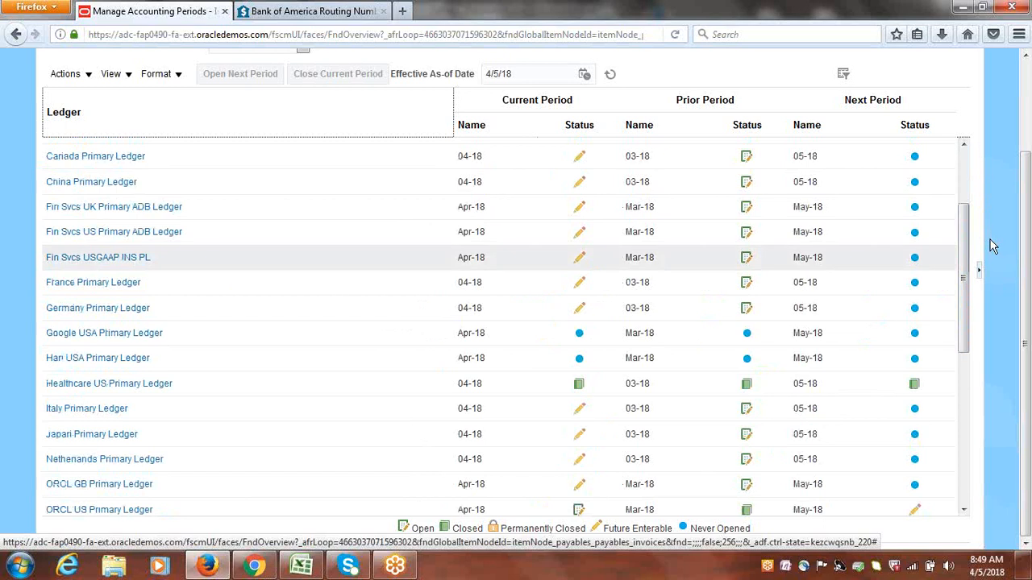
click(123, 335)
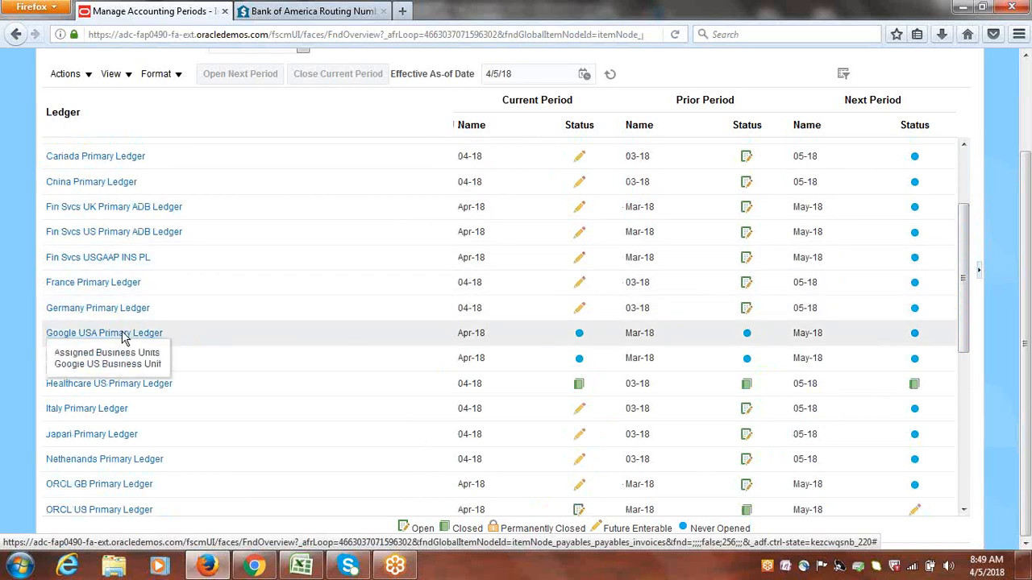
mouse_move(147, 338)
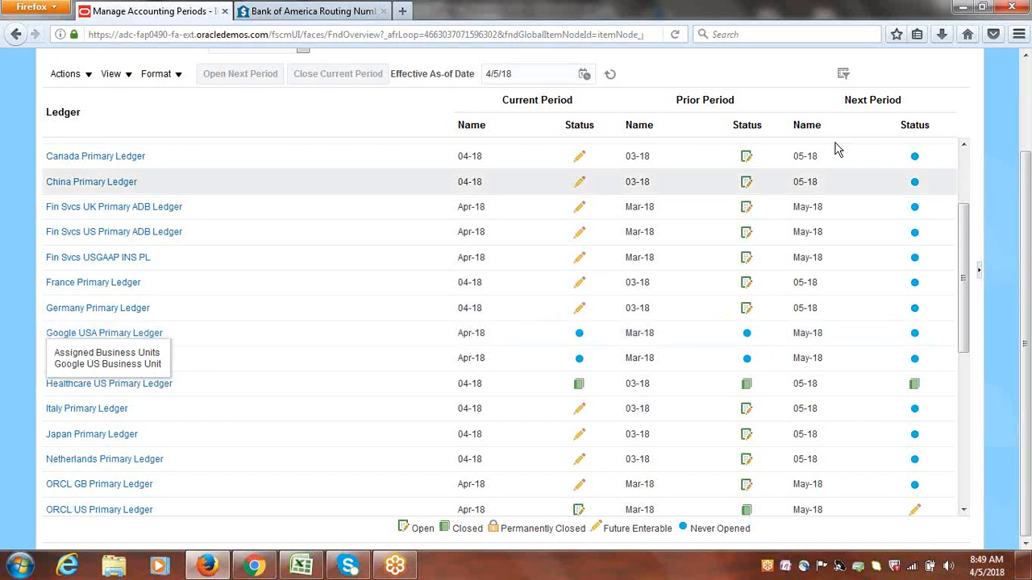
drag(1025, 207, 1028, 144)
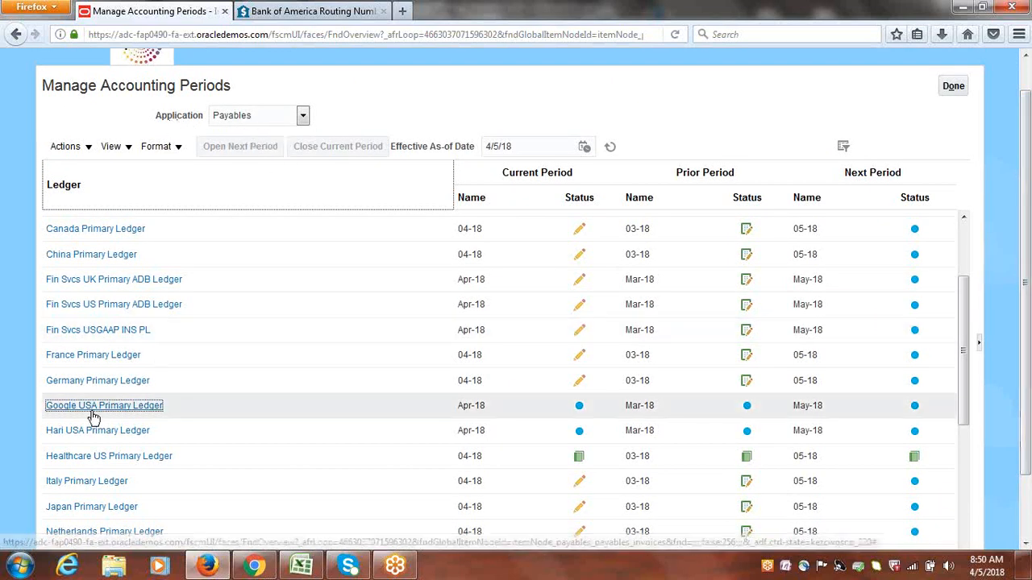
mouse_move(96, 408)
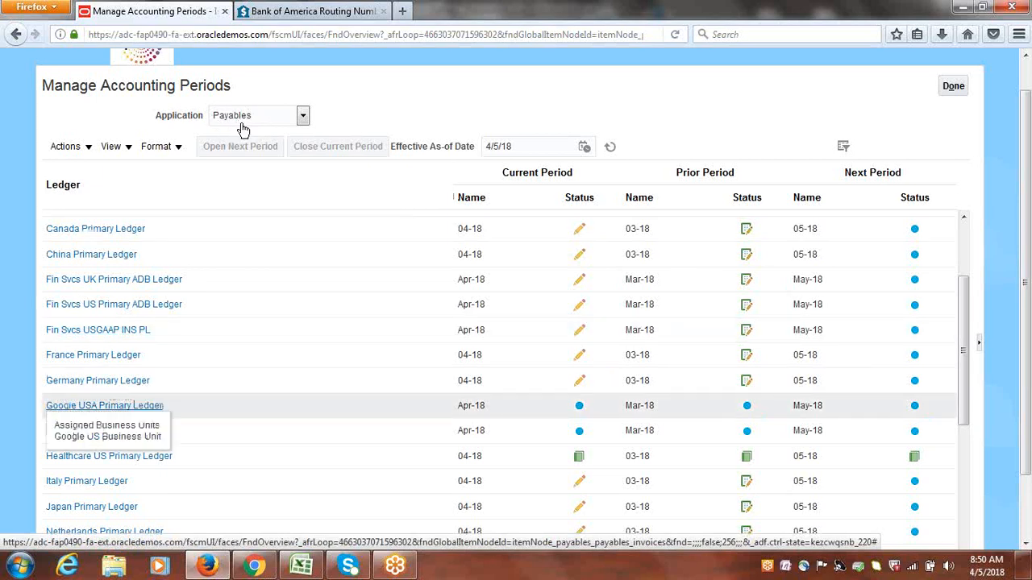
click(114, 414)
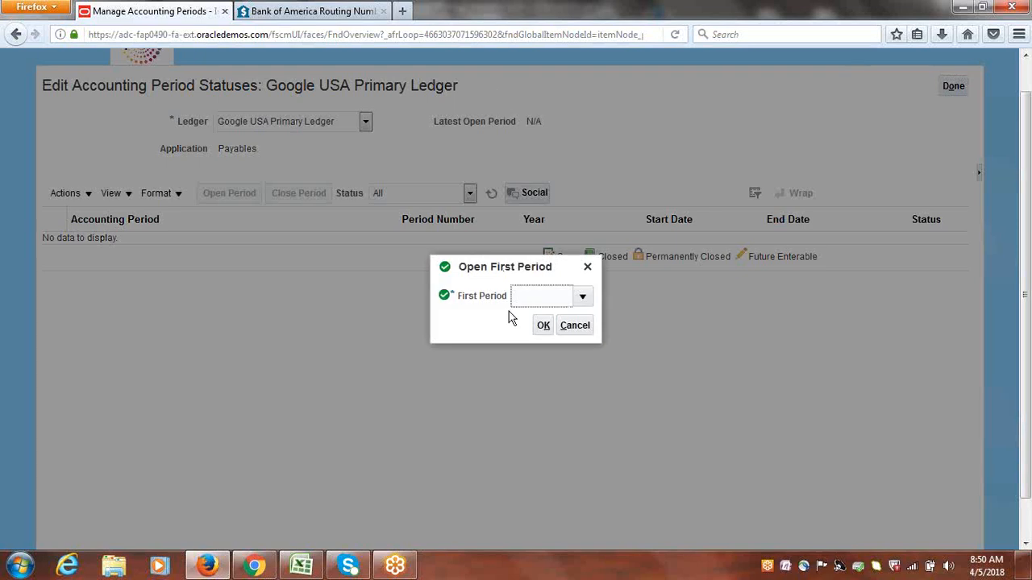
Open Jan-18 as the first Payables period of the Google USA Primary Ledger and accept it as the initial period
click(582, 297)
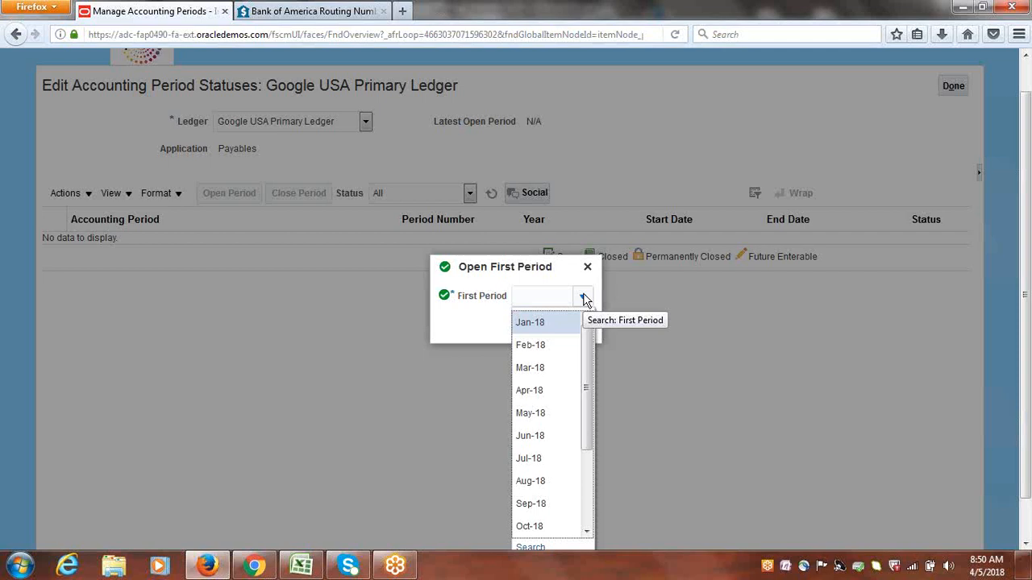
click(538, 324)
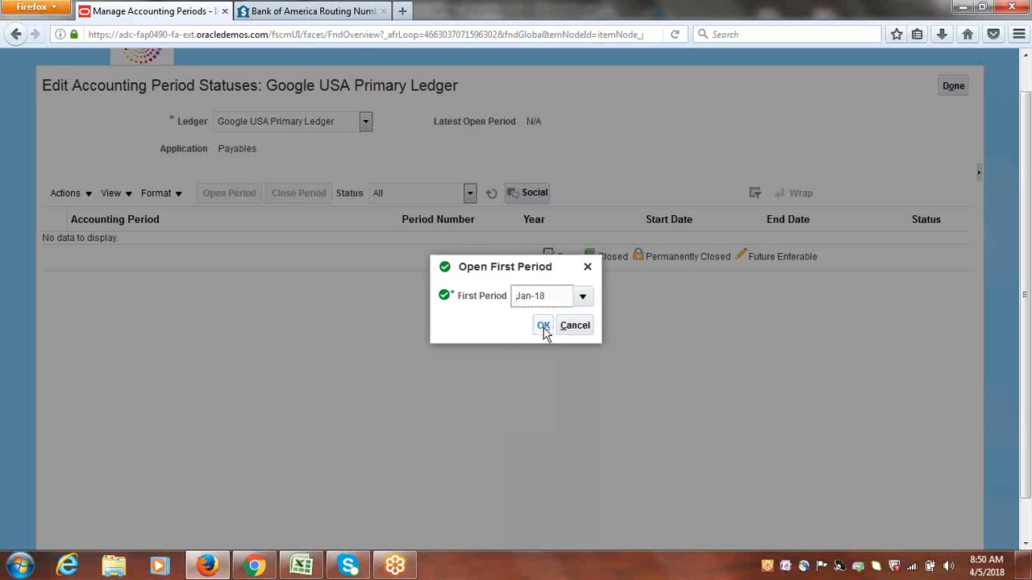
click(545, 331)
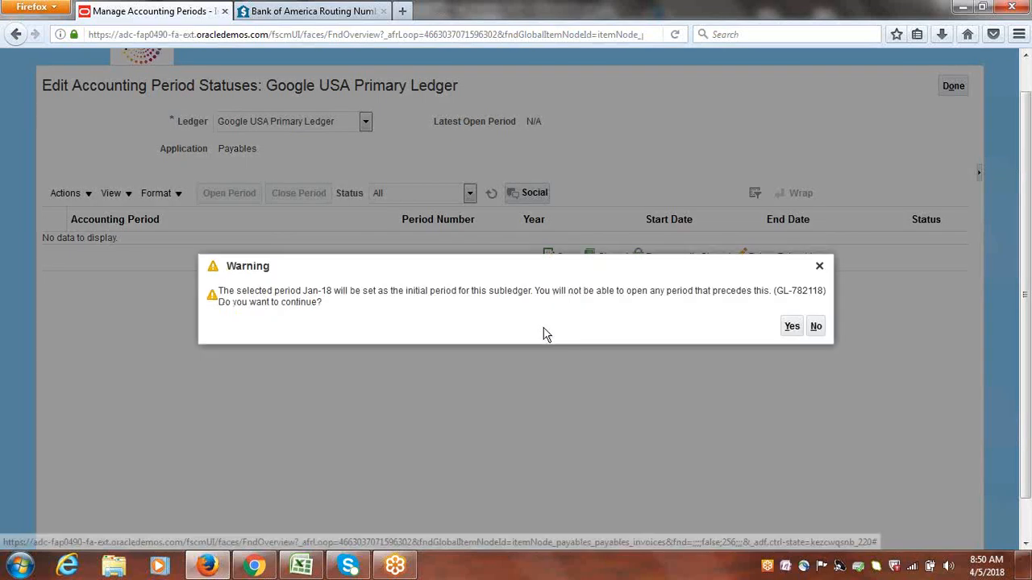
click(794, 329)
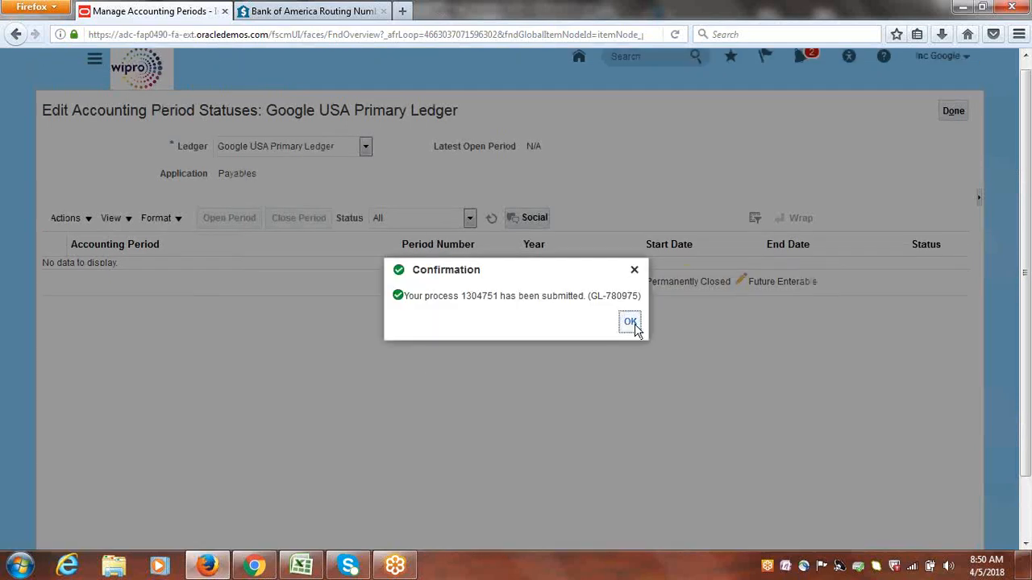
click(629, 322)
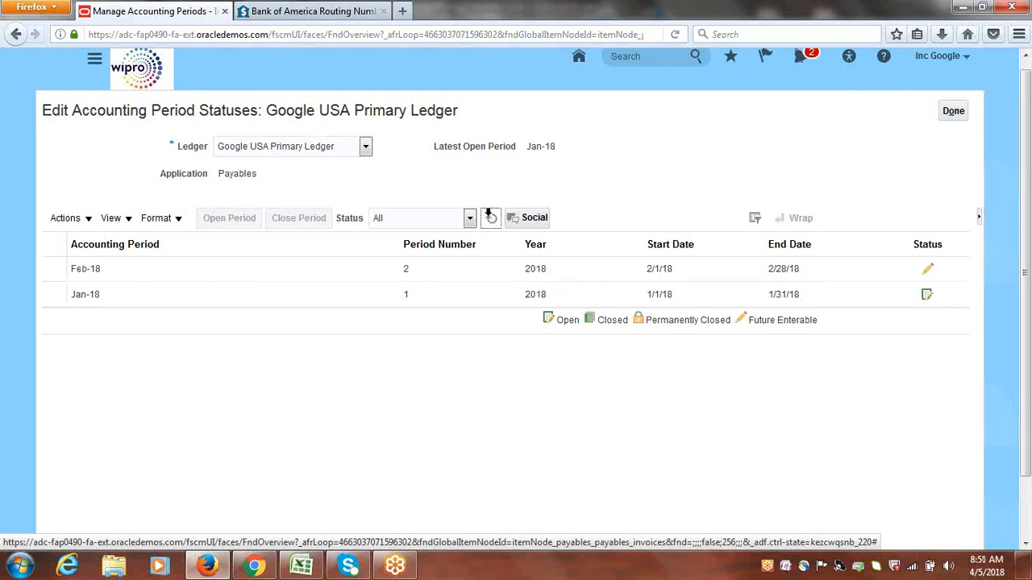
Open the ledger's Payables periods up to target period Apr-18 and refresh the period list
click(87, 223)
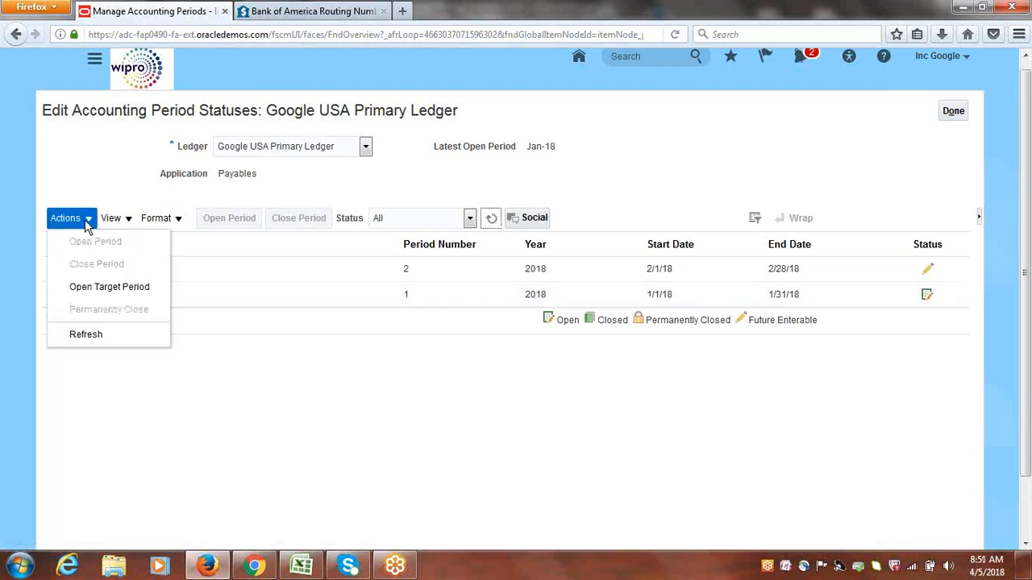
click(102, 289)
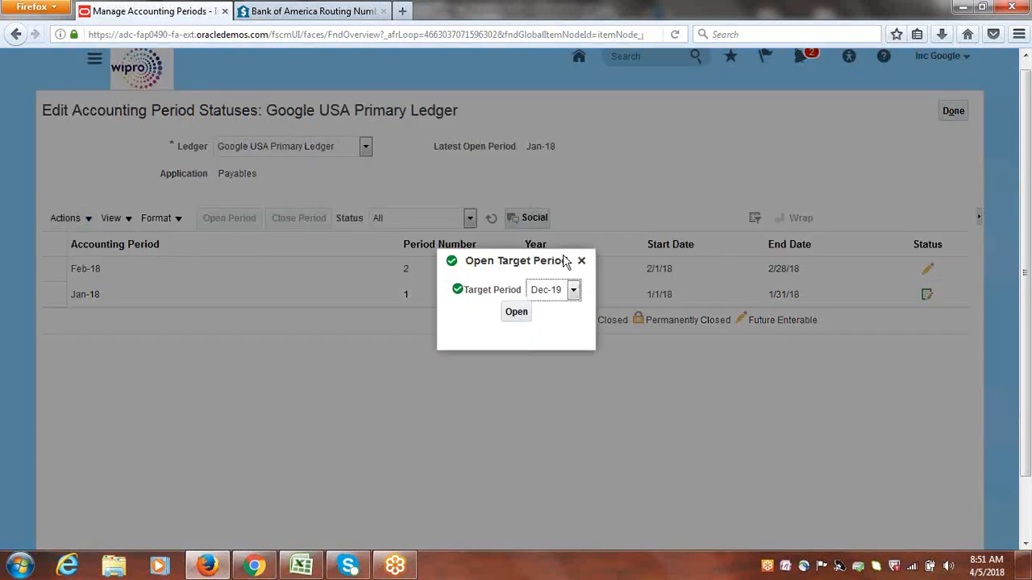
click(573, 290)
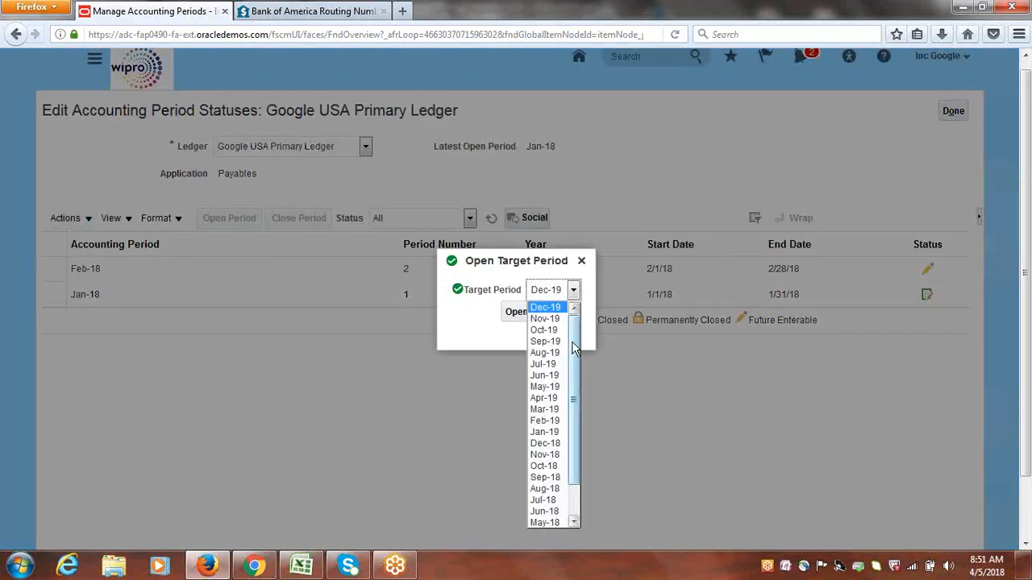
drag(571, 341, 579, 418)
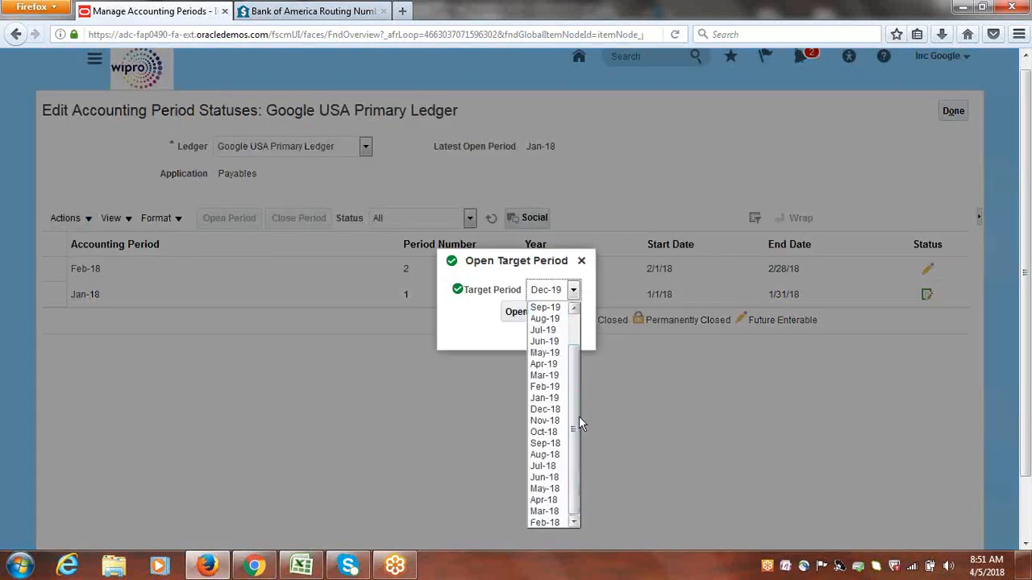
click(543, 500)
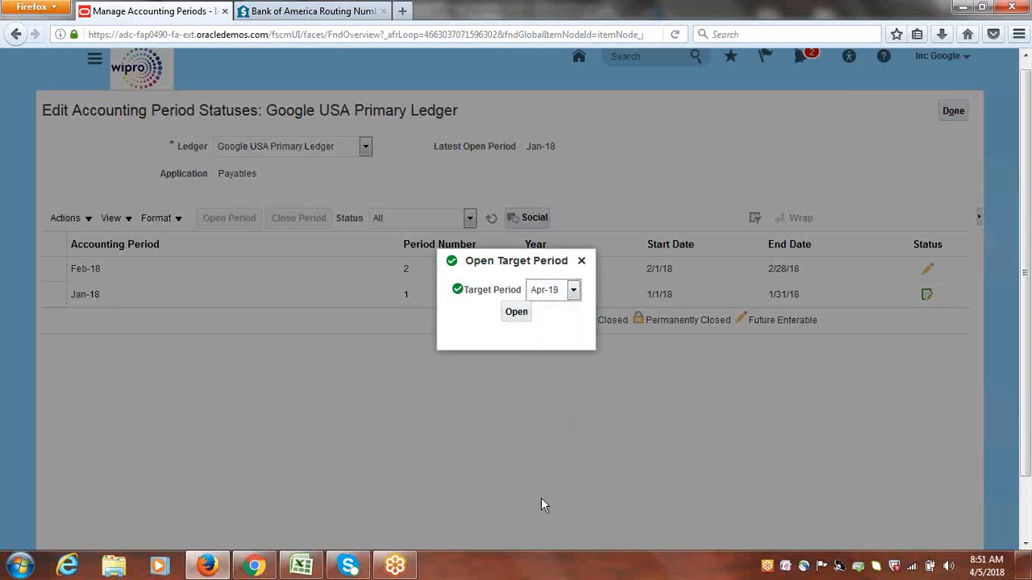
click(517, 313)
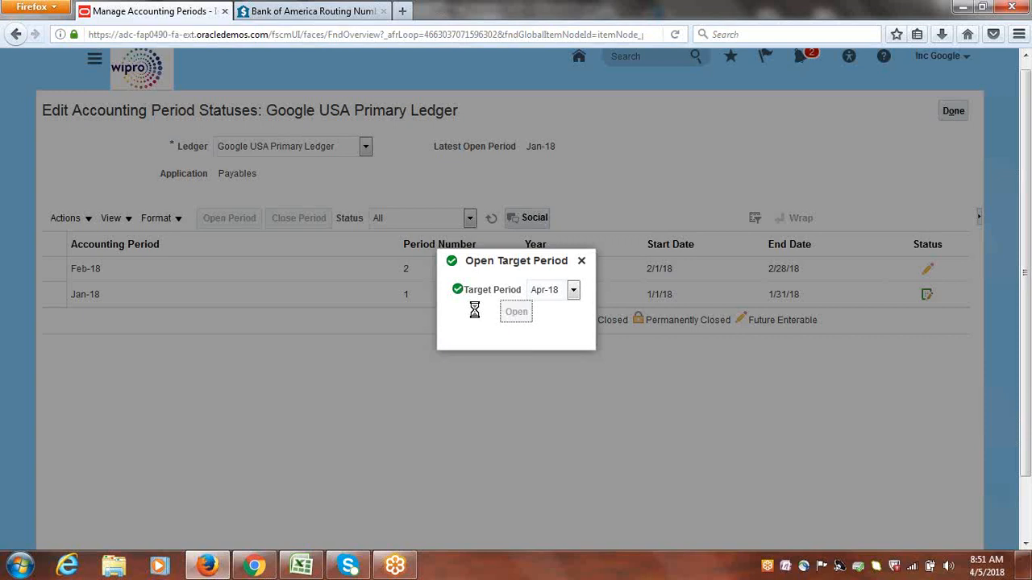
click(804, 322)
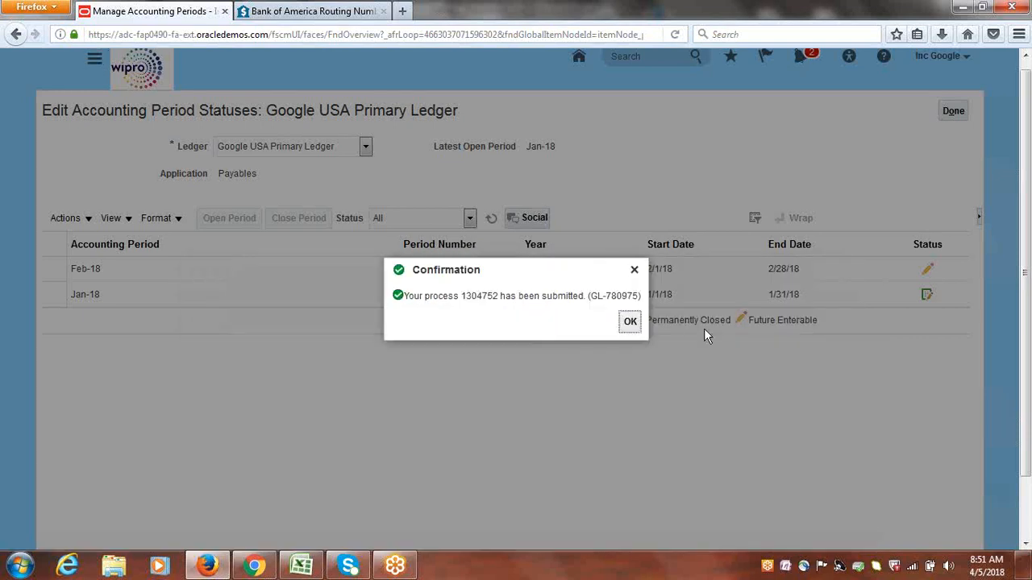
click(630, 322)
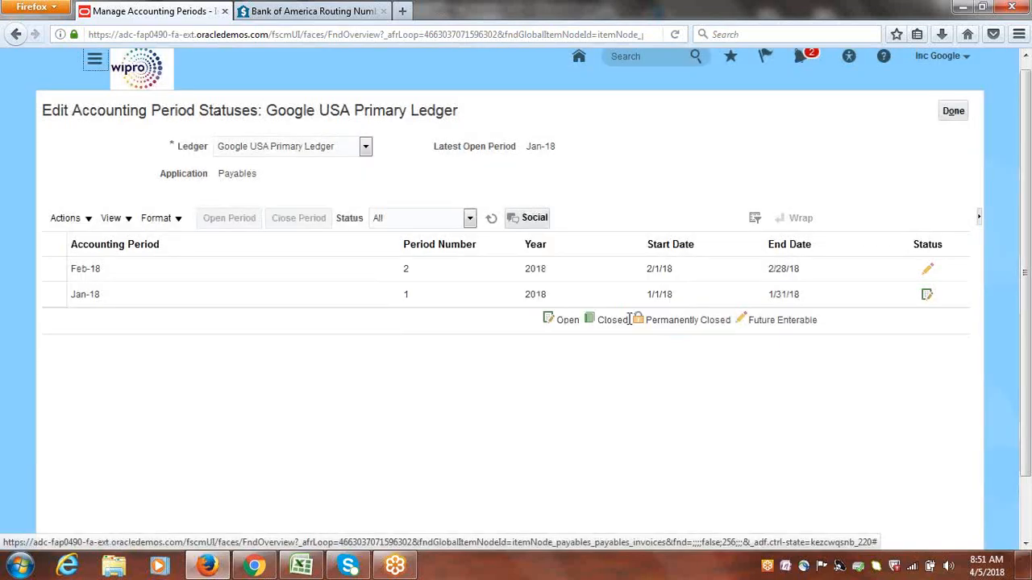
click(491, 219)
click(491, 220)
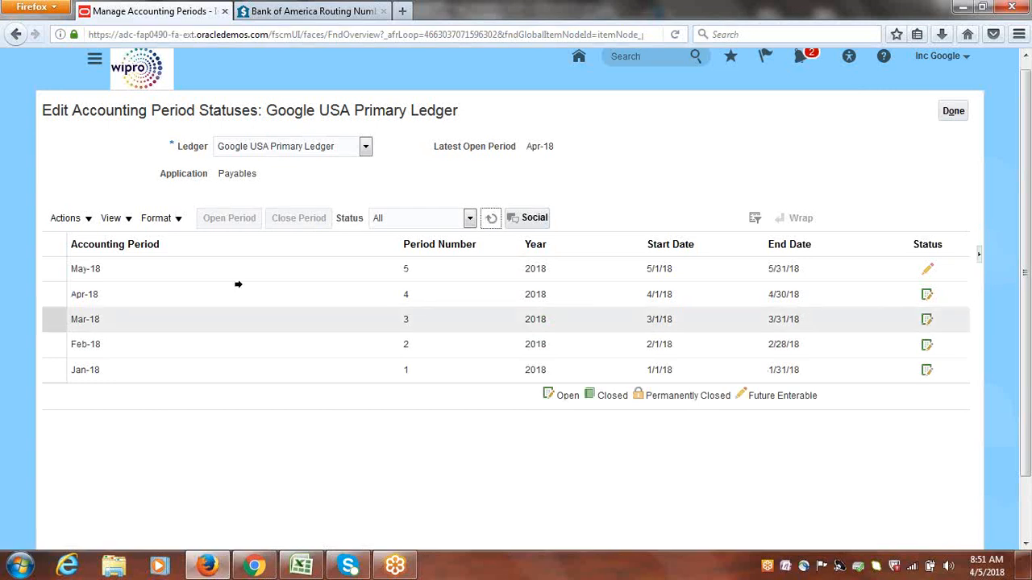
Select the Apr-18 period for review, then finish period management and return to the Invoices work area
click(58, 297)
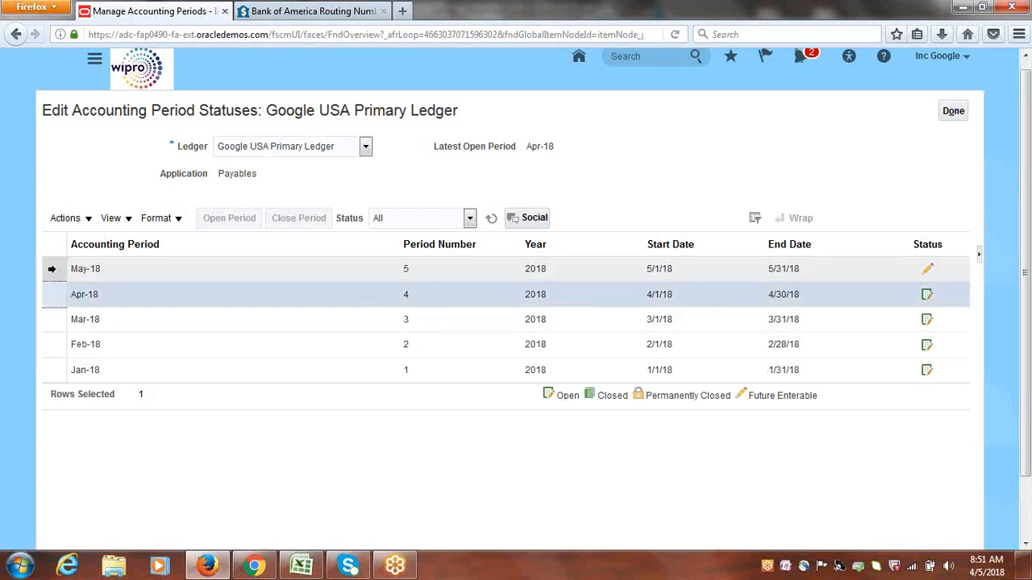
double_click(237, 175)
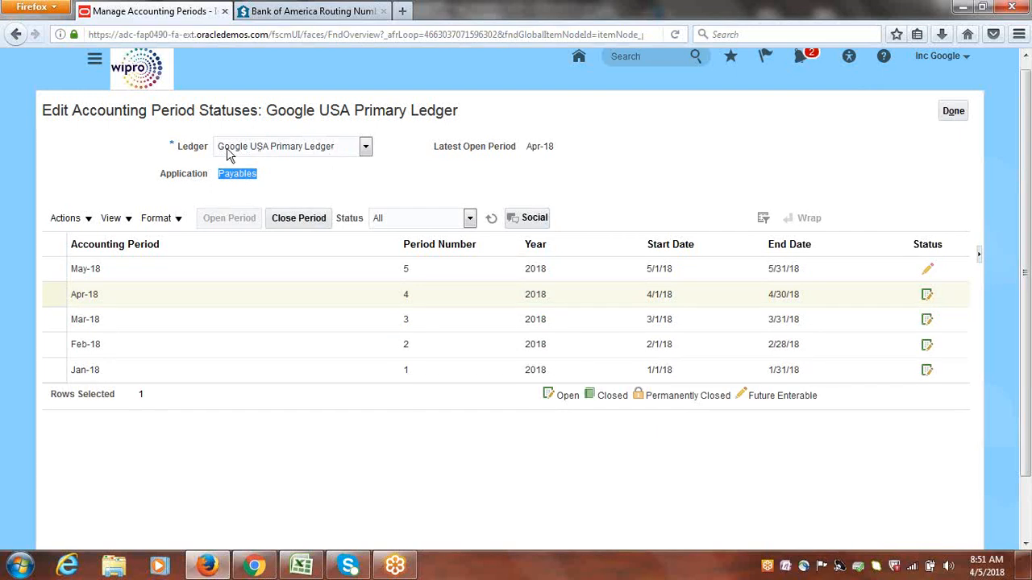
click(952, 112)
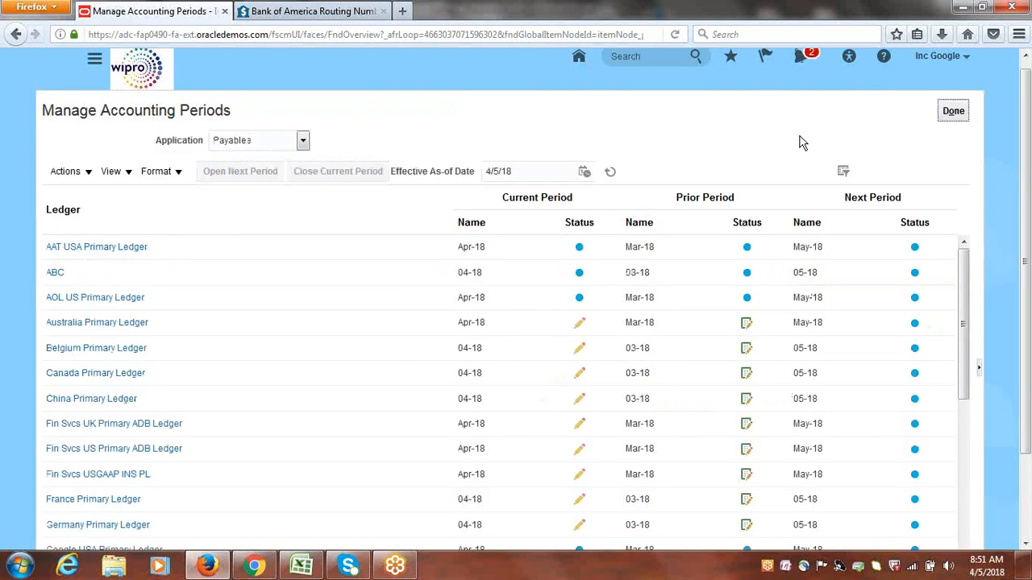
click(949, 113)
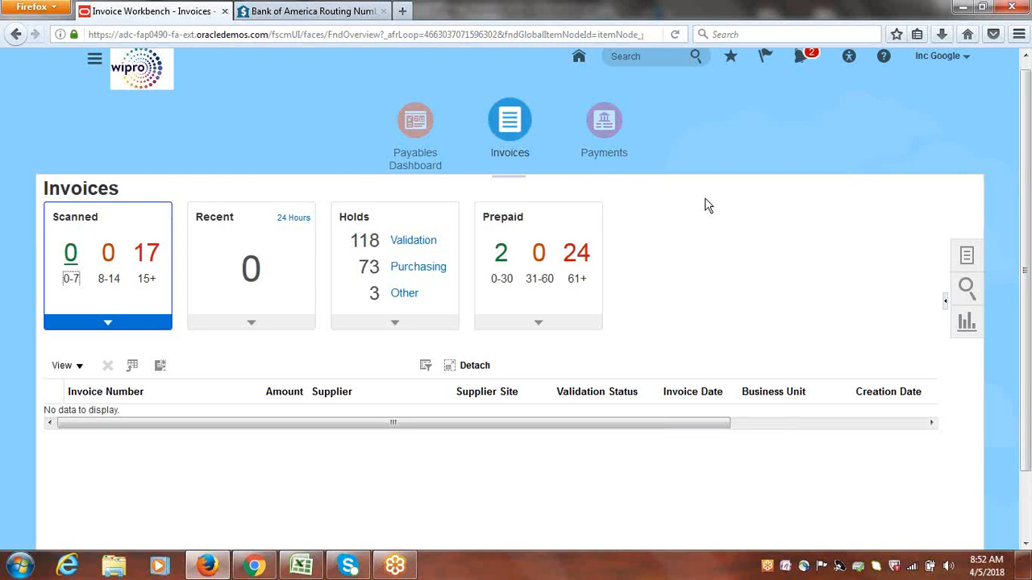
click(94, 63)
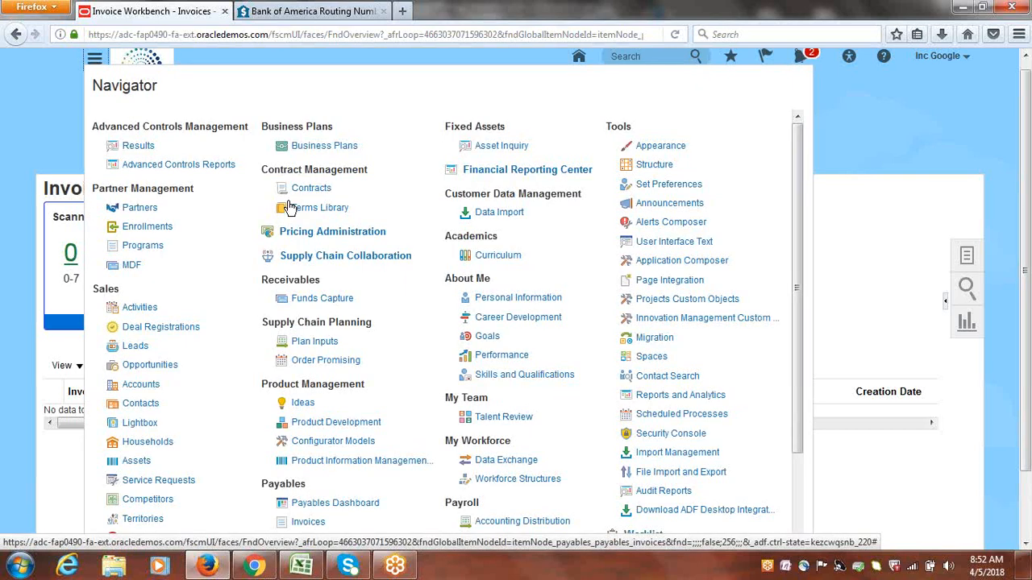
scroll(290, 208, down, 1)
click(837, 235)
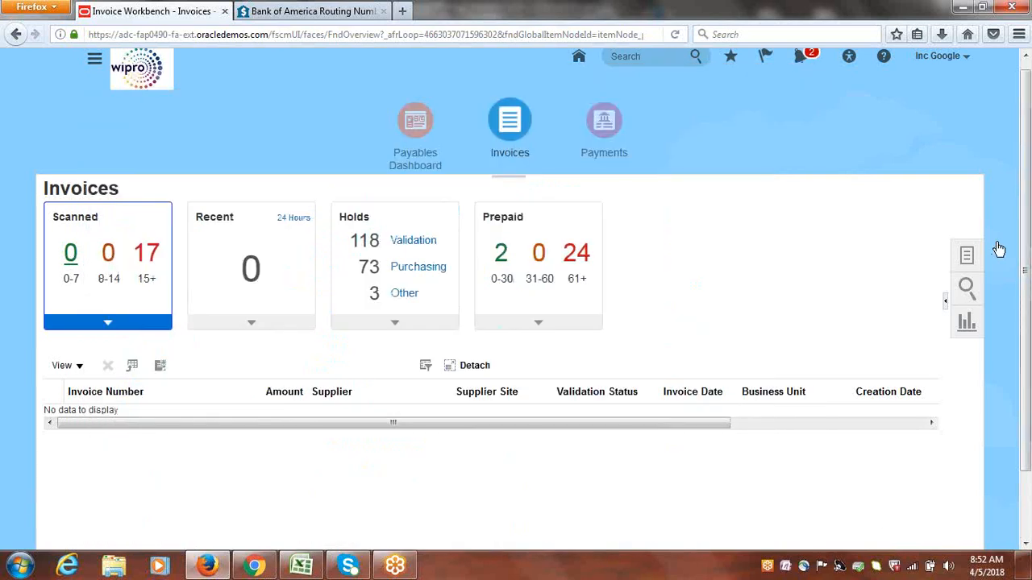
Reopen Manage Accounting Periods from the Invoices tasks, check the Google USA Primary Ledger's period statuses and assigned business unit, and return to Invoices
click(966, 256)
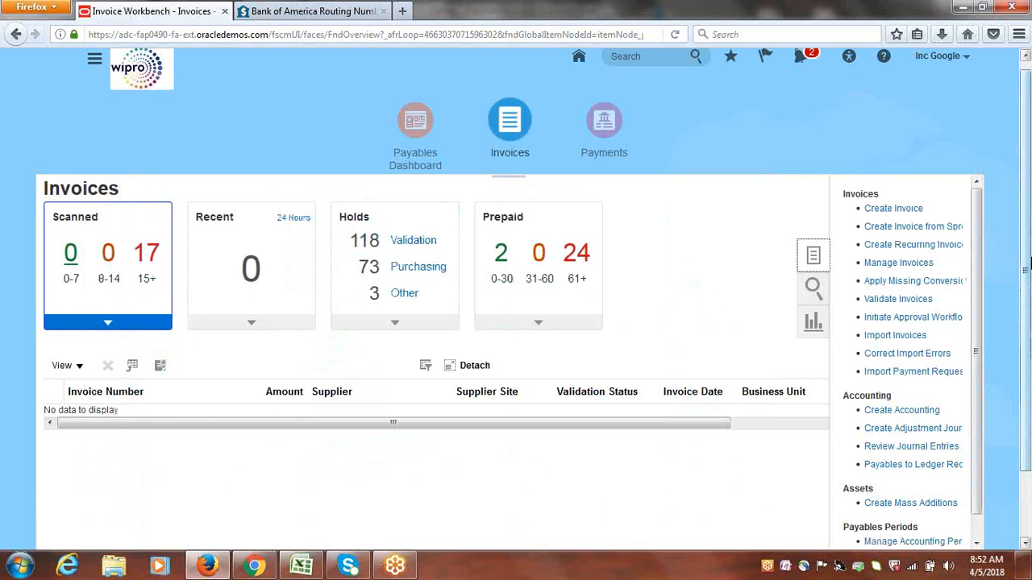
drag(1030, 264, 1029, 338)
click(913, 469)
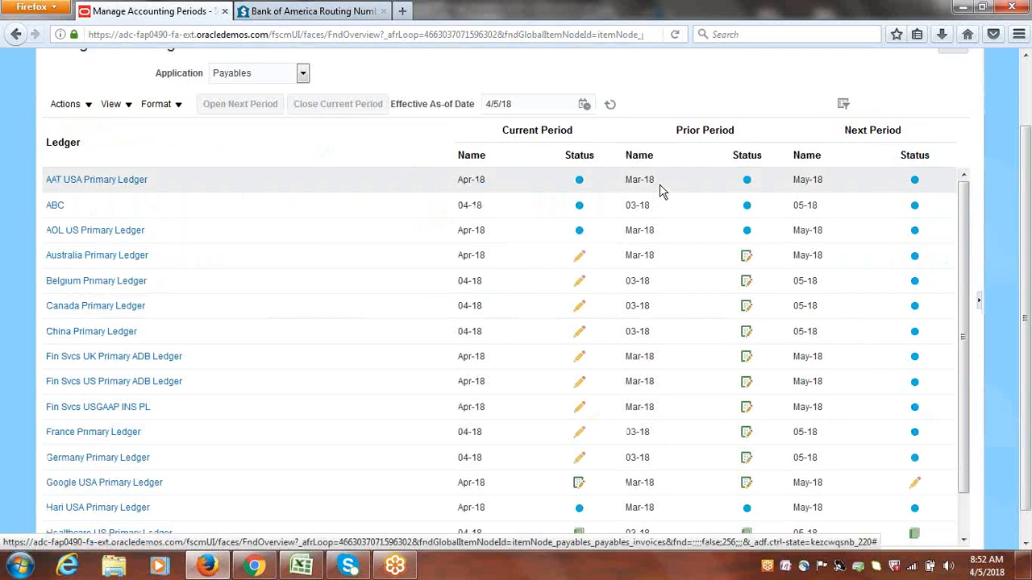
drag(1029, 202, 1031, 315)
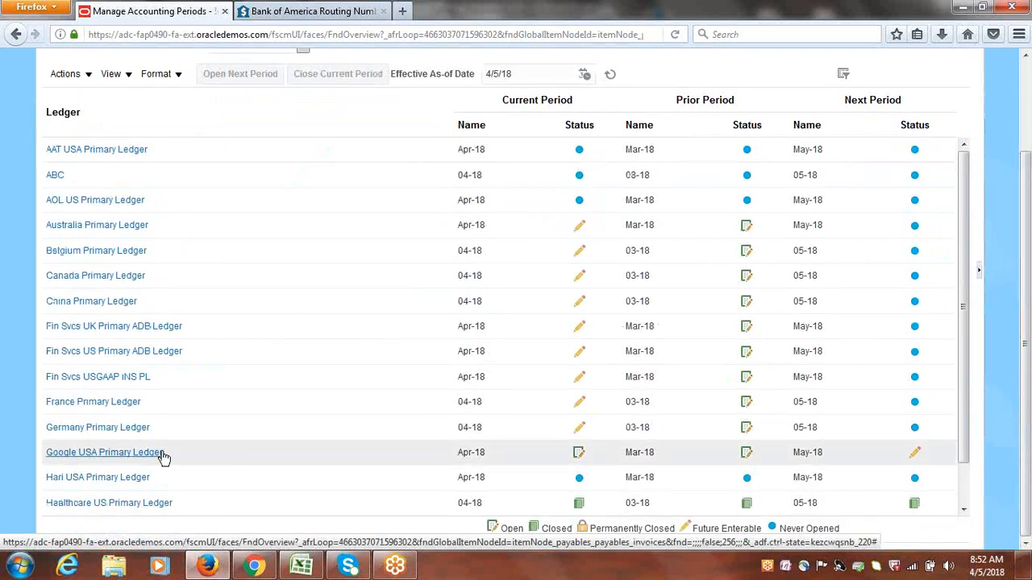
mouse_move(116, 457)
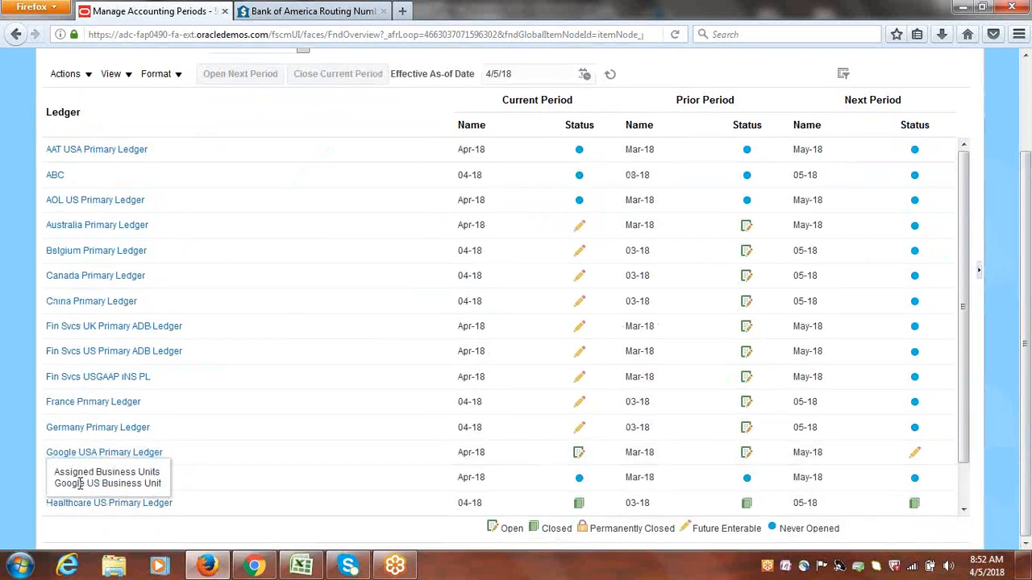
click(433, 461)
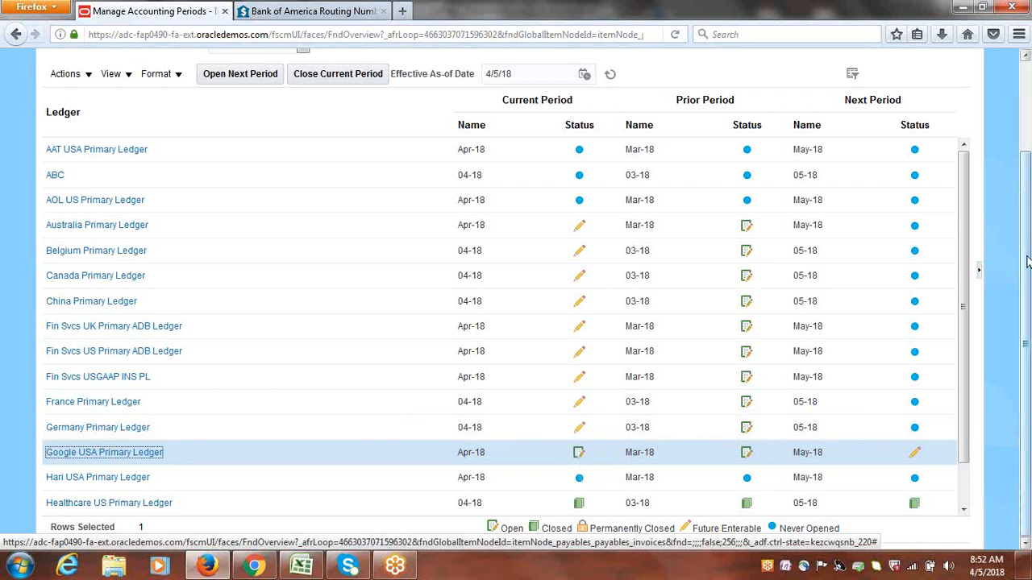
scroll(949, 137, up, 2)
click(950, 117)
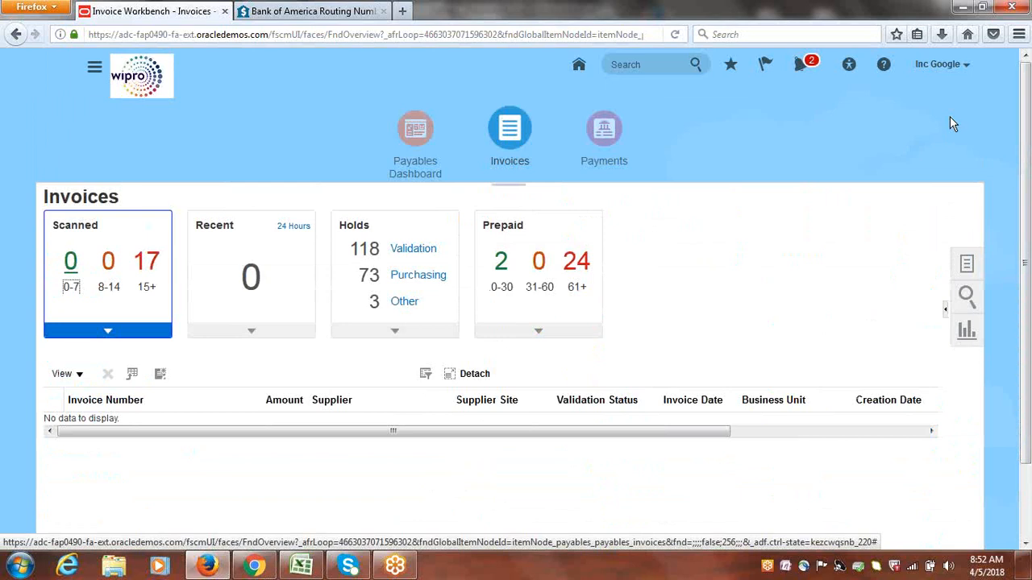
Go from Invoices to the Period Close work area under General Accounting
click(95, 72)
scroll(294, 111, down, 1)
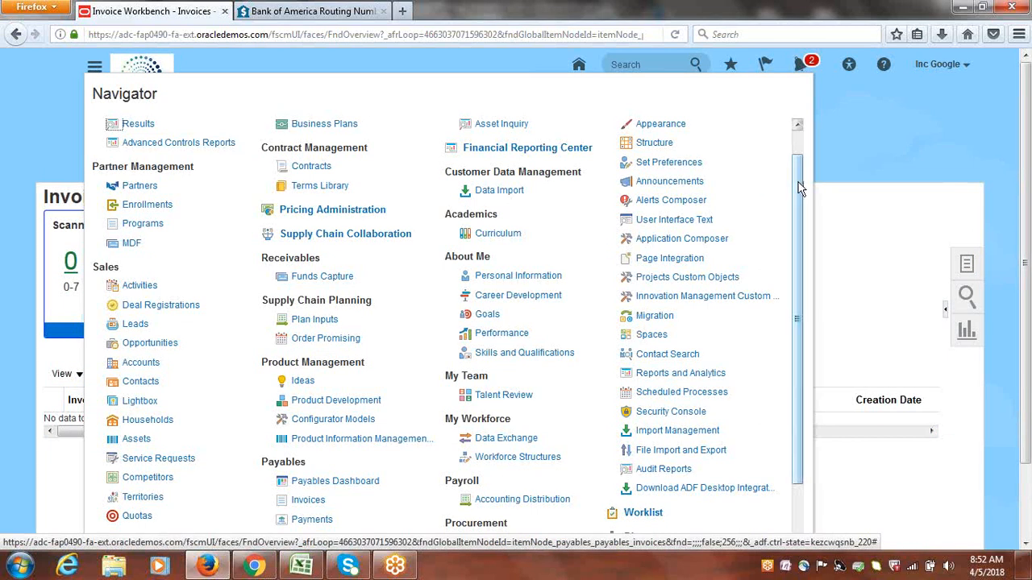
drag(799, 187, 809, 338)
drag(262, 420, 367, 424)
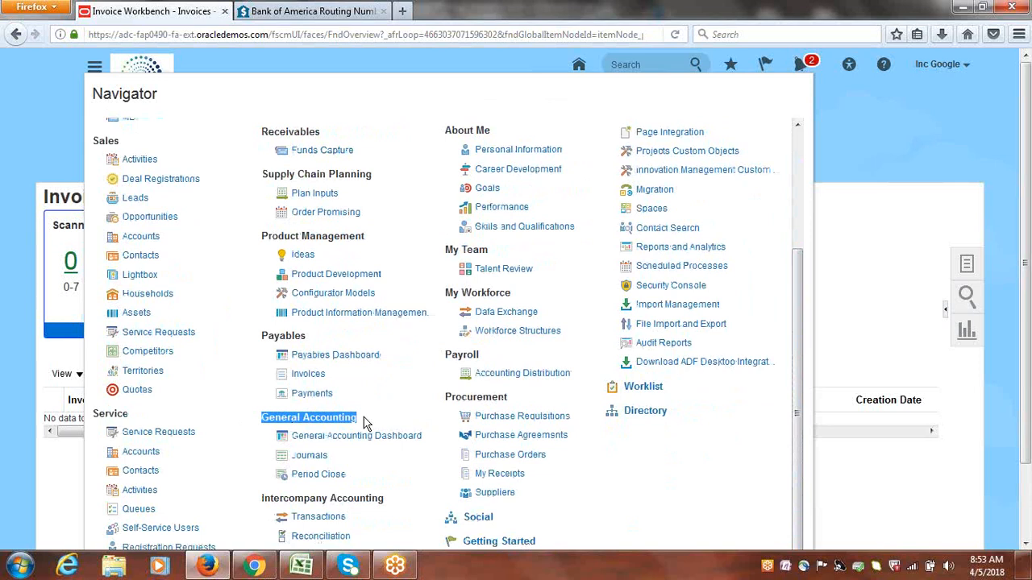
click(317, 476)
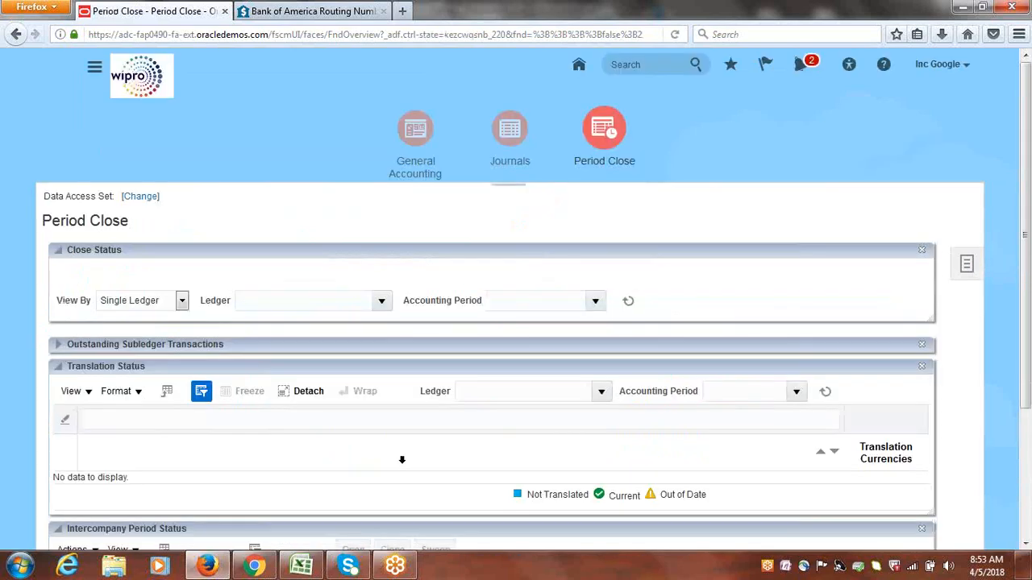
Change the Period Close data access set to Google USA Primary Ledger
click(143, 198)
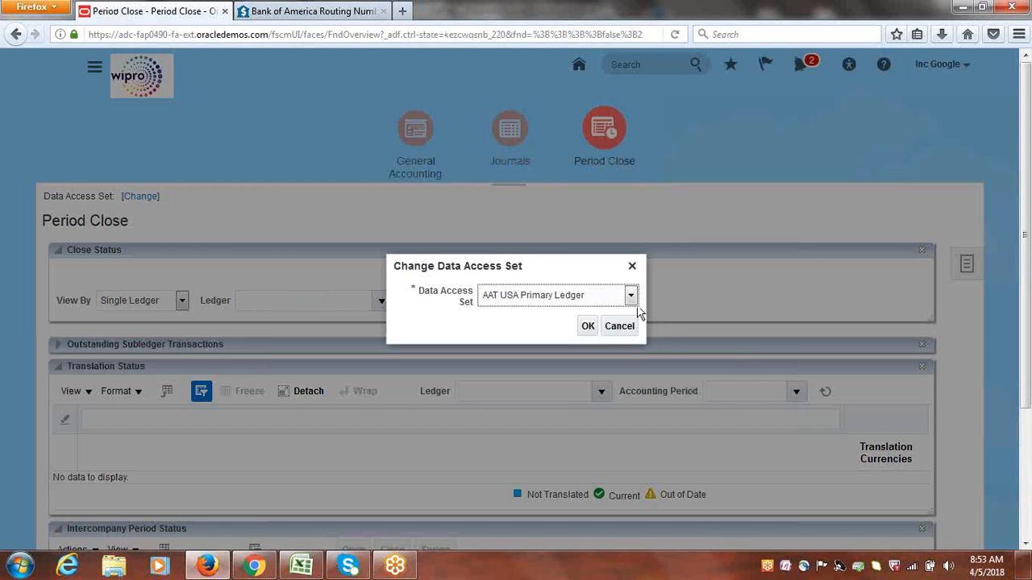
click(632, 296)
drag(632, 339, 637, 404)
click(581, 392)
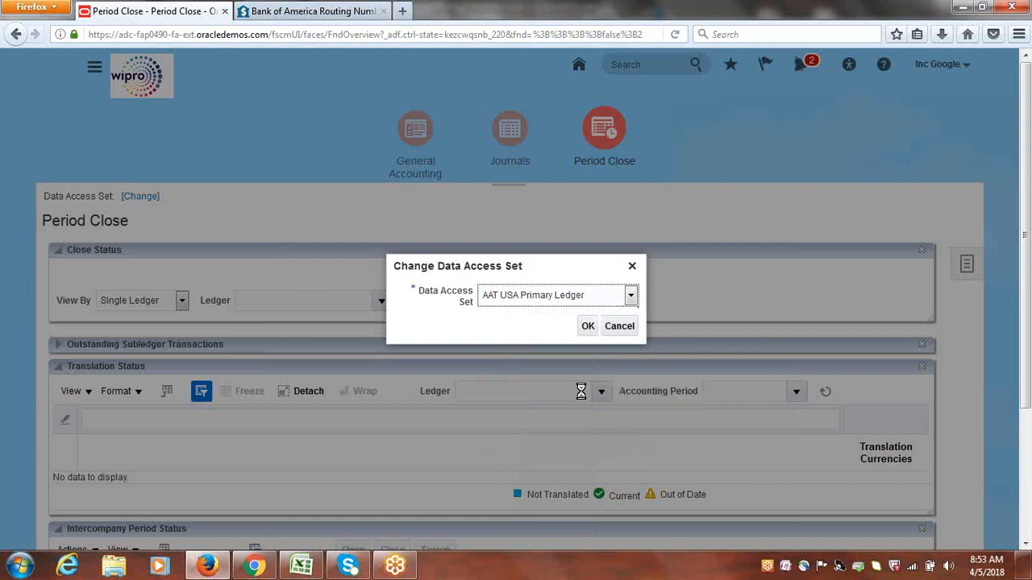
click(588, 328)
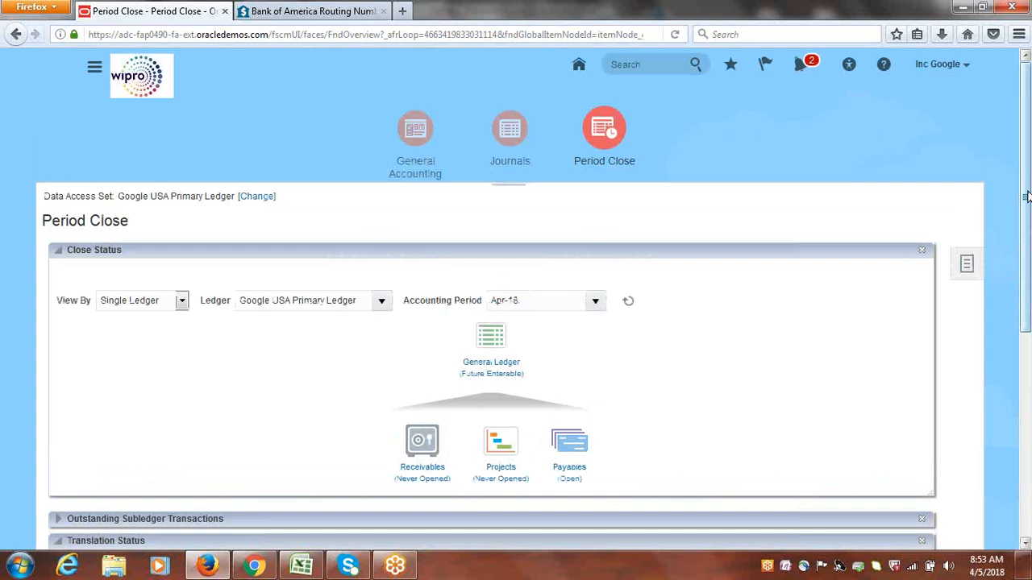
Check the Apr-18 close status of Payables and General Ledger, then open the General Ledger's accounting period statuses for editing
drag(1029, 196, 1028, 264)
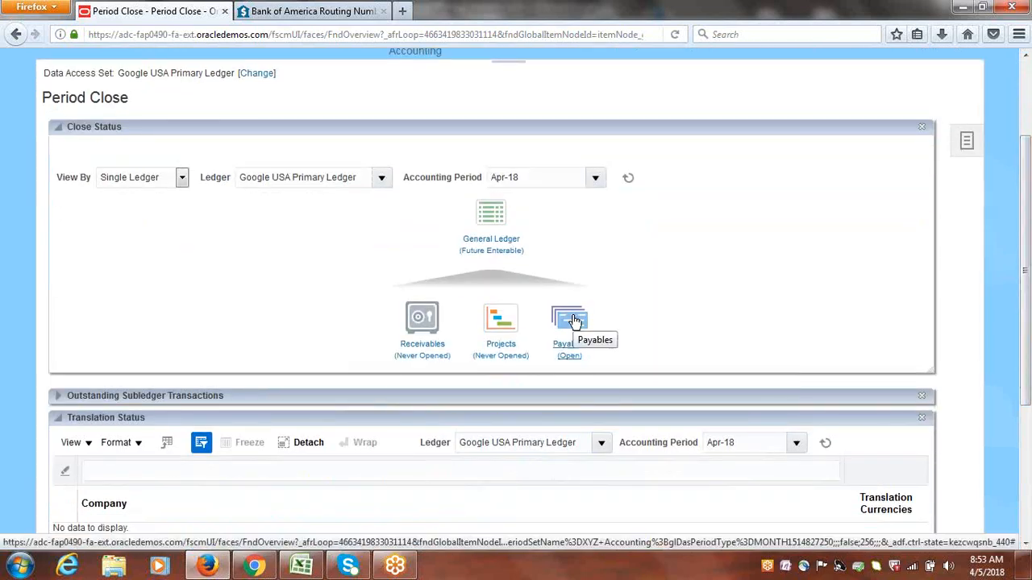
mouse_move(571, 365)
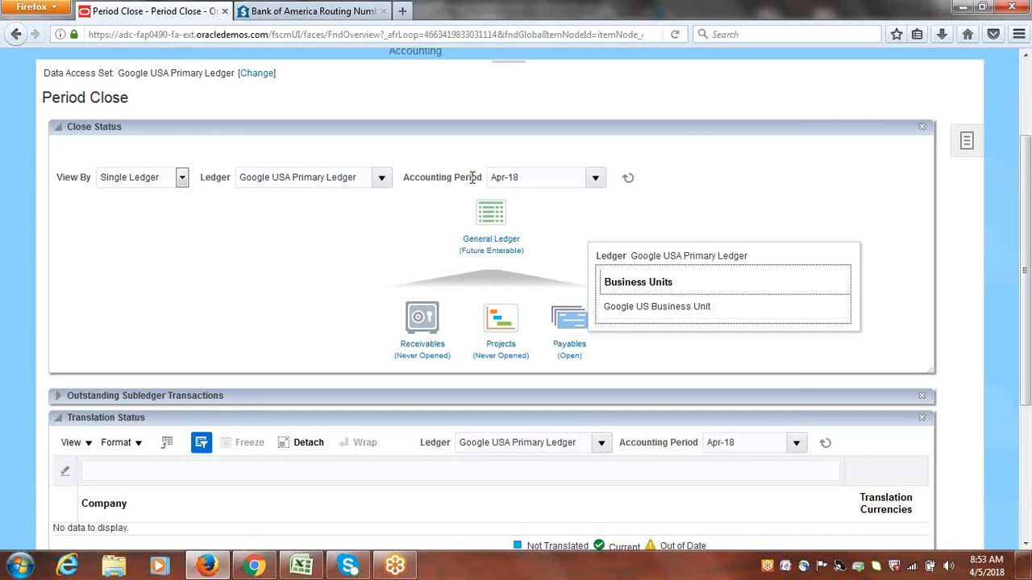
double_click(529, 179)
click(577, 247)
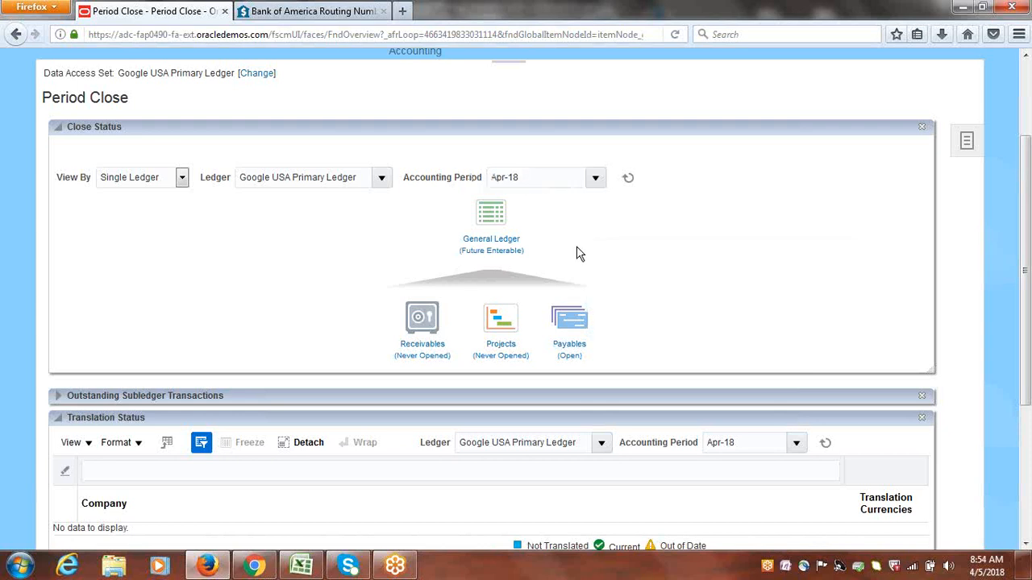
click(491, 253)
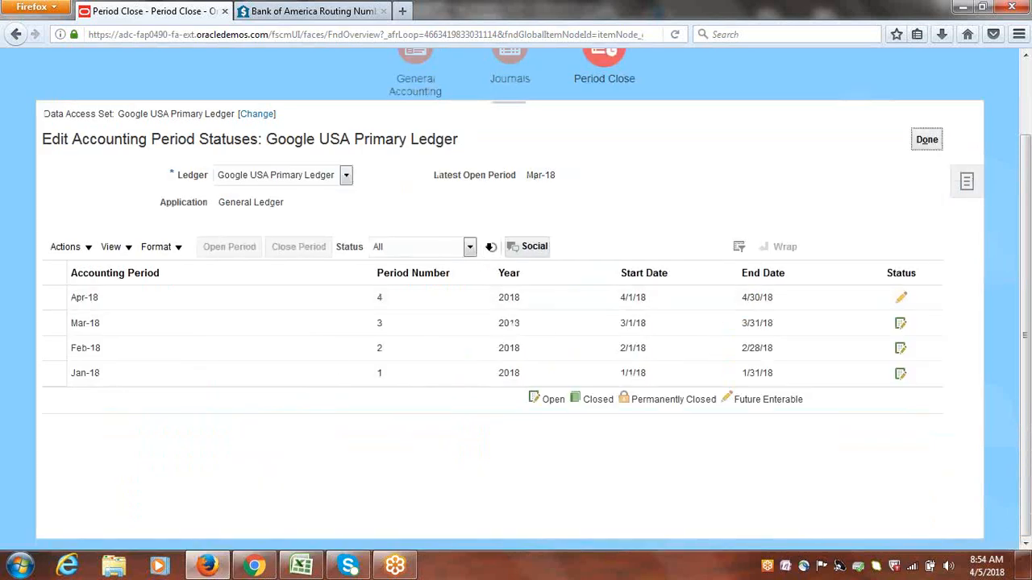
Open the General Ledger periods up to target period Apr-18, agreeing to open earlier unopened periods and acknowledging the submitted process
click(45, 295)
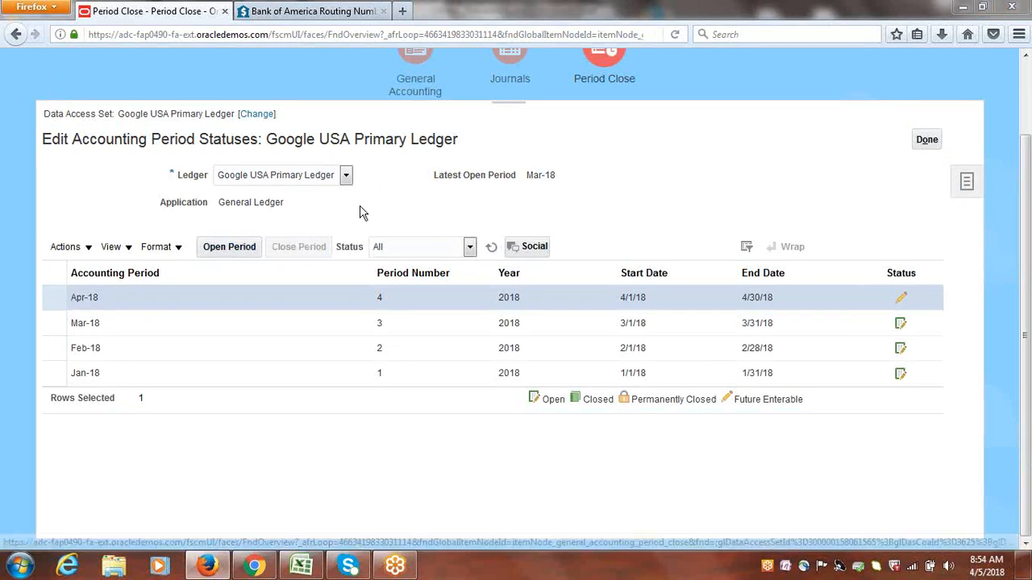
click(88, 252)
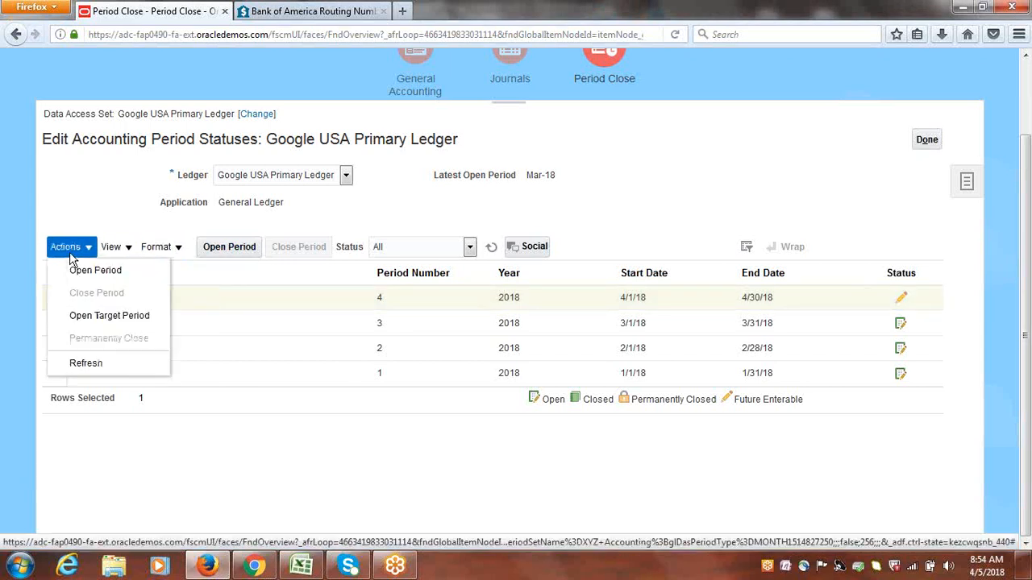
drag(109, 182, 87, 220)
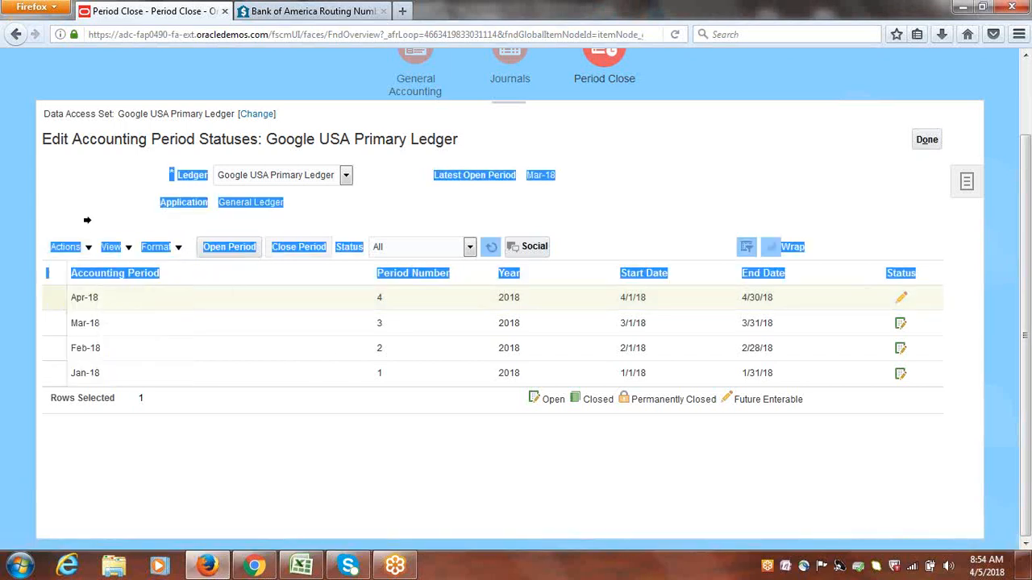
click(52, 297)
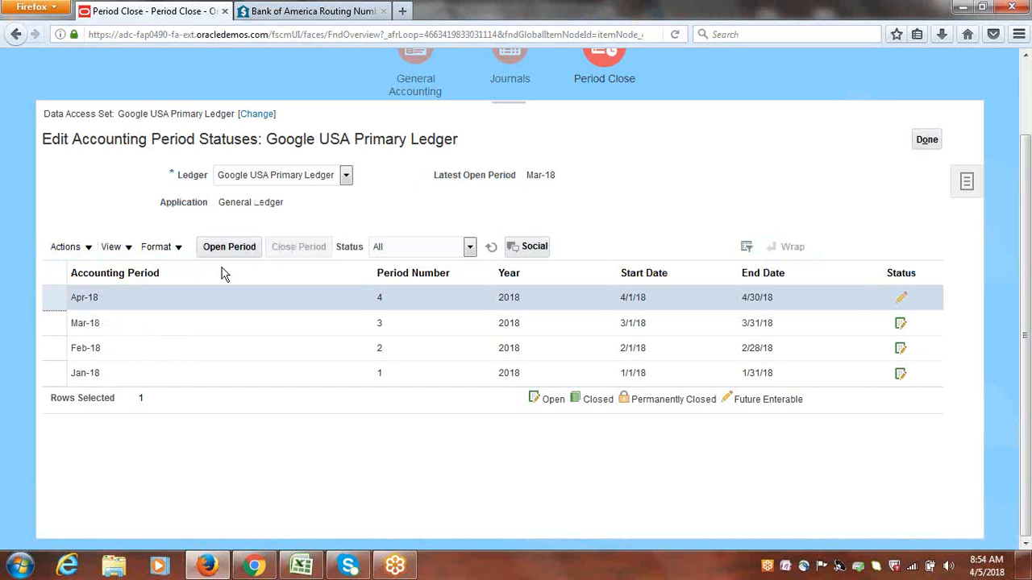
click(89, 250)
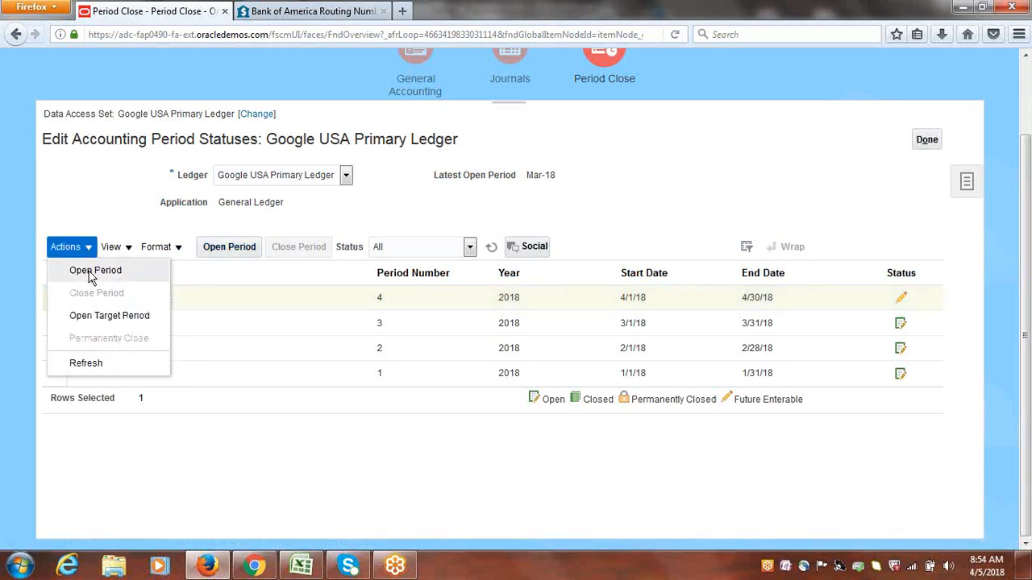
click(100, 317)
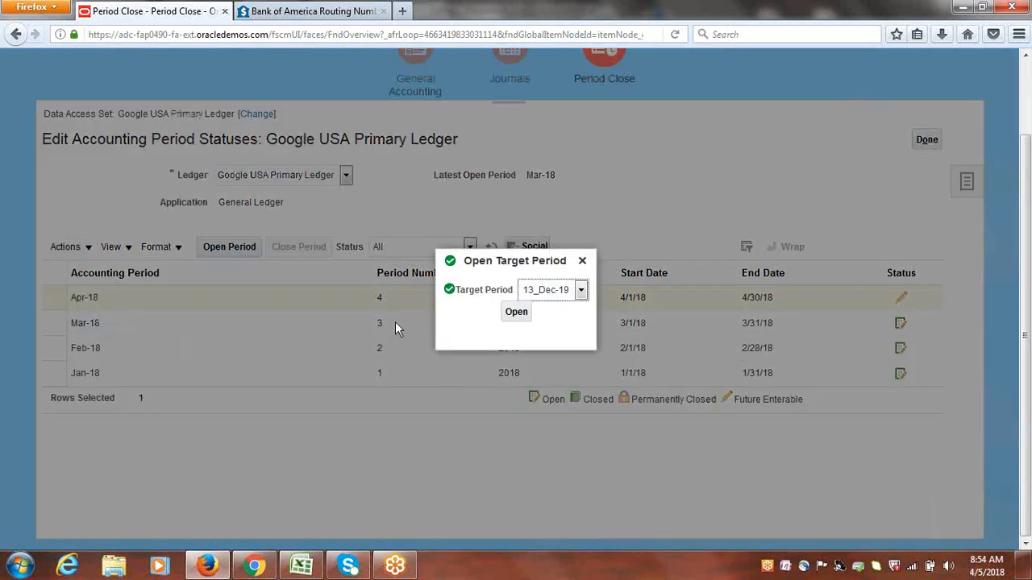
click(580, 289)
scroll(585, 408, down, 1)
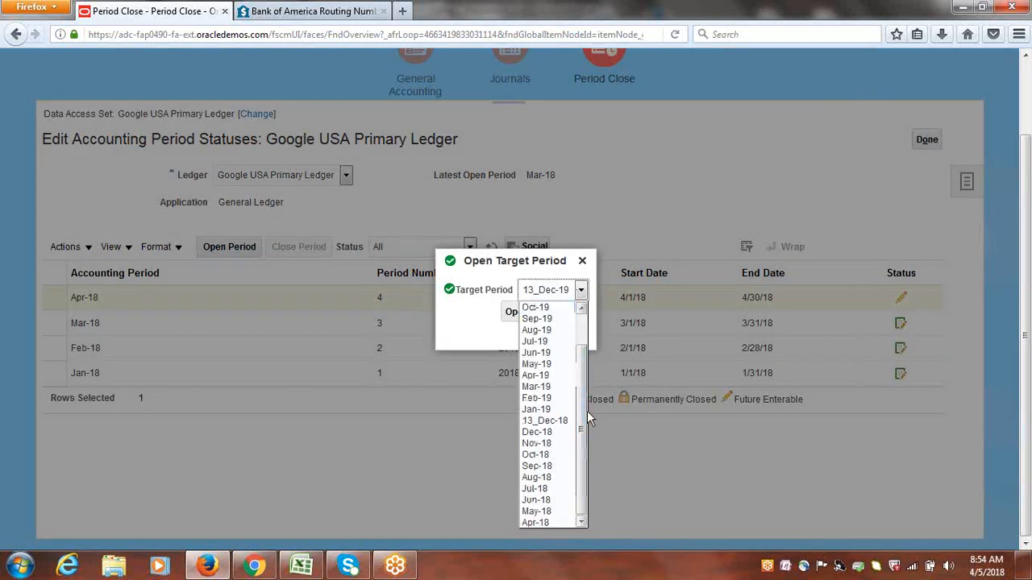
click(547, 522)
click(520, 314)
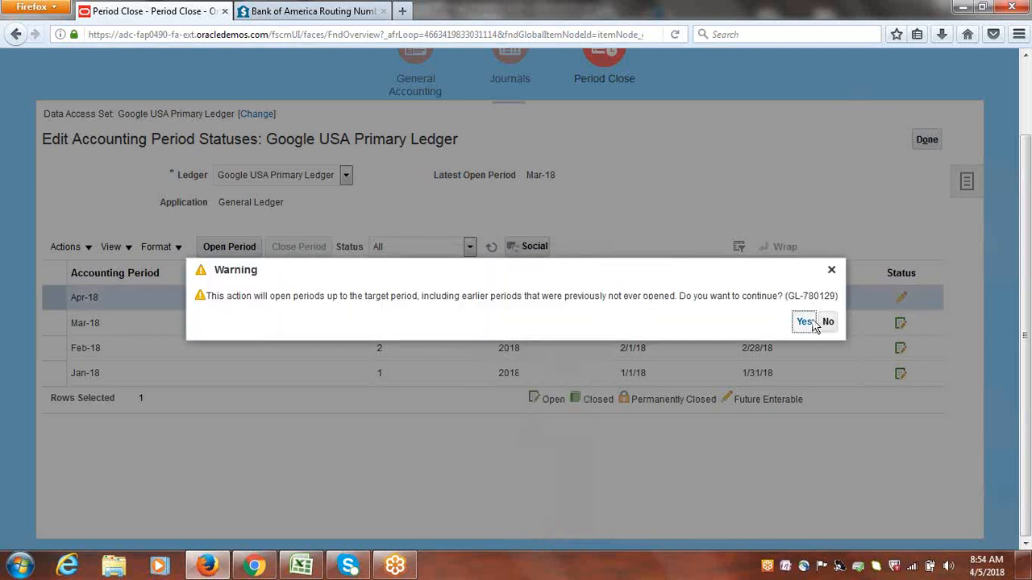
click(811, 323)
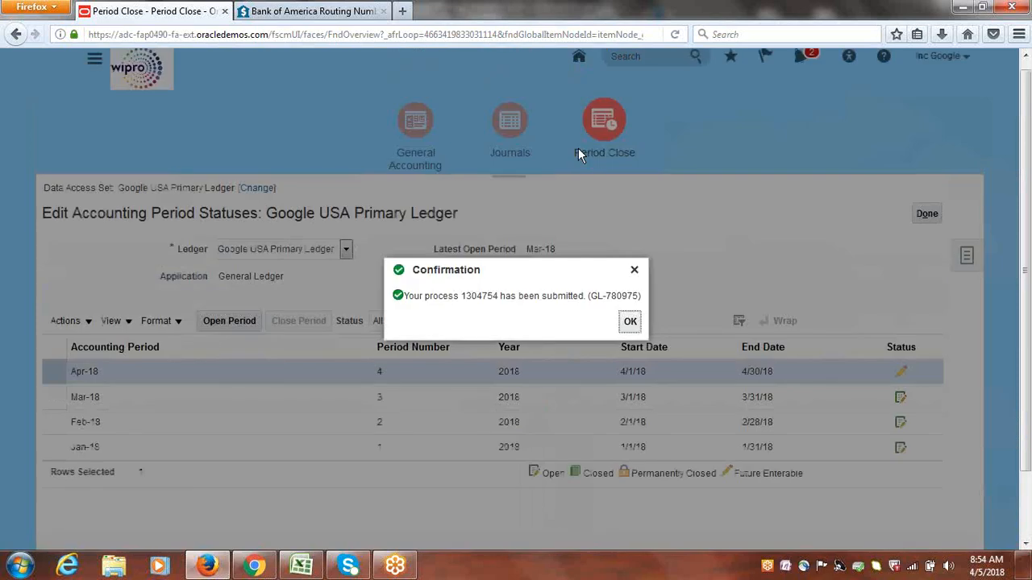
click(629, 324)
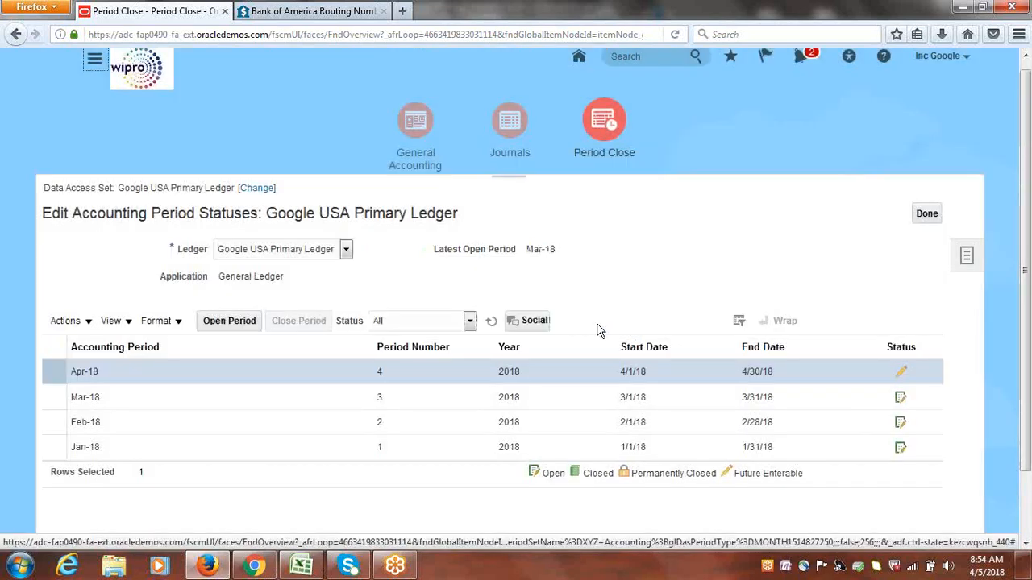
Refresh the General Ledger period list until the Apr-18 status updates, then select Apr-18 for review and finish editing period statuses
click(491, 322)
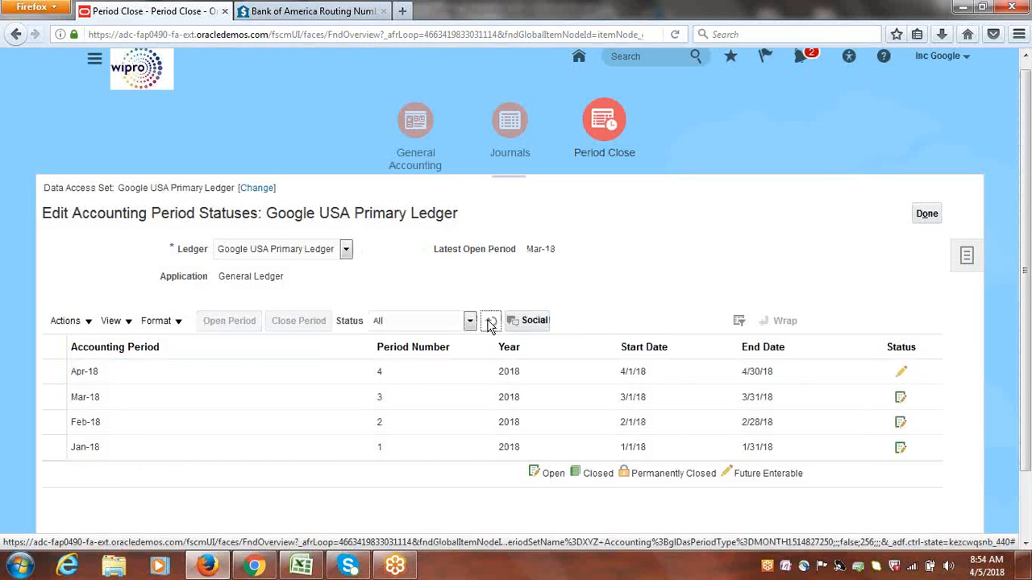
click(491, 323)
click(491, 323)
click(491, 323)
click(492, 323)
click(492, 324)
click(492, 324)
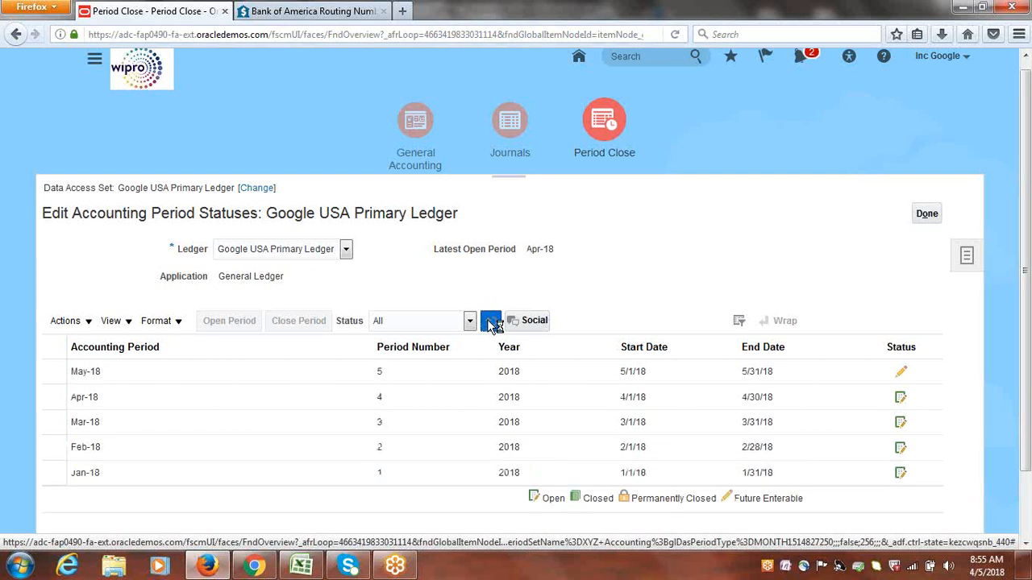
click(492, 323)
click(492, 323)
click(492, 324)
click(493, 324)
click(492, 323)
click(492, 323)
click(490, 324)
click(493, 324)
click(494, 323)
click(493, 323)
click(493, 323)
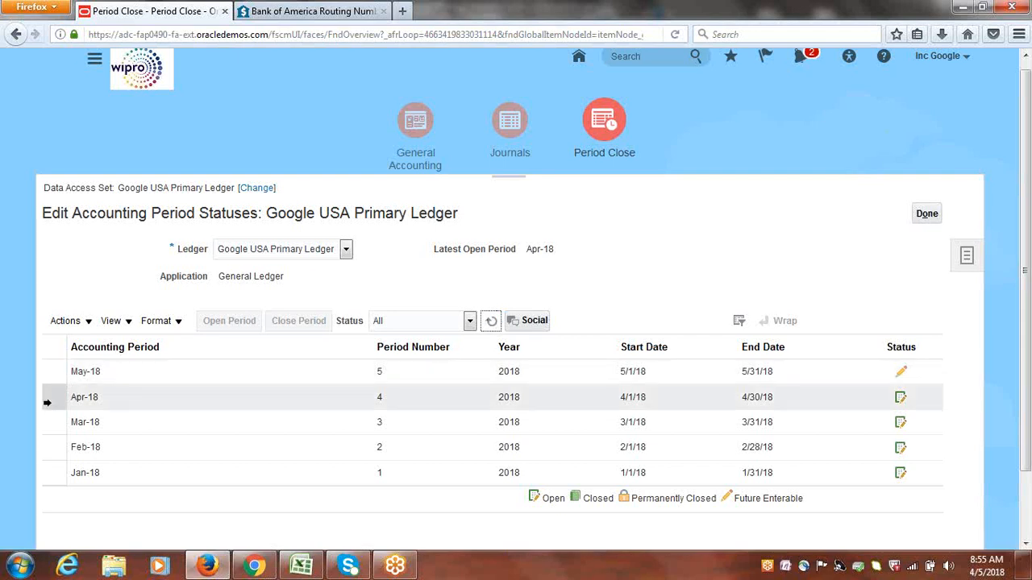
click(47, 400)
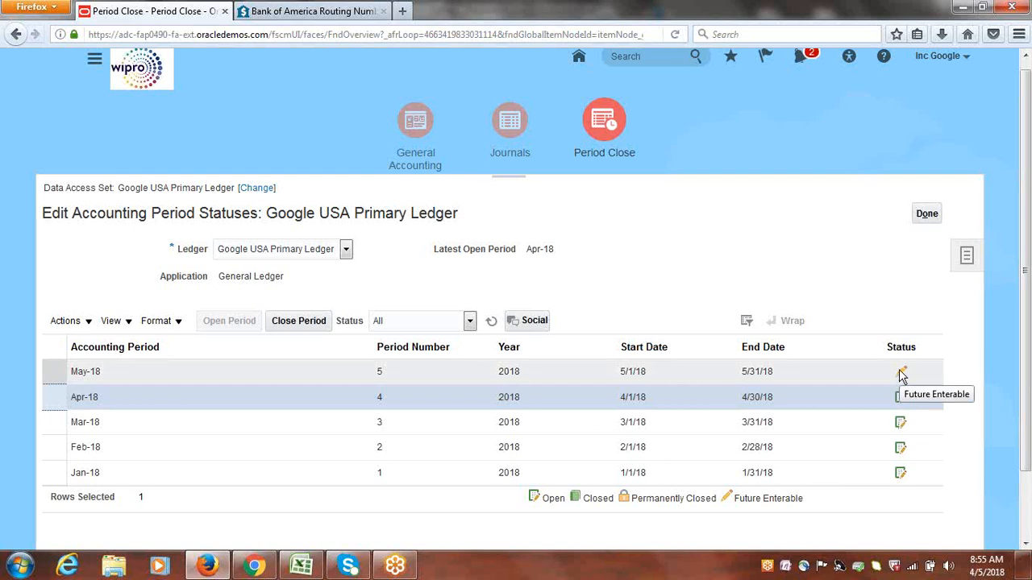
click(932, 216)
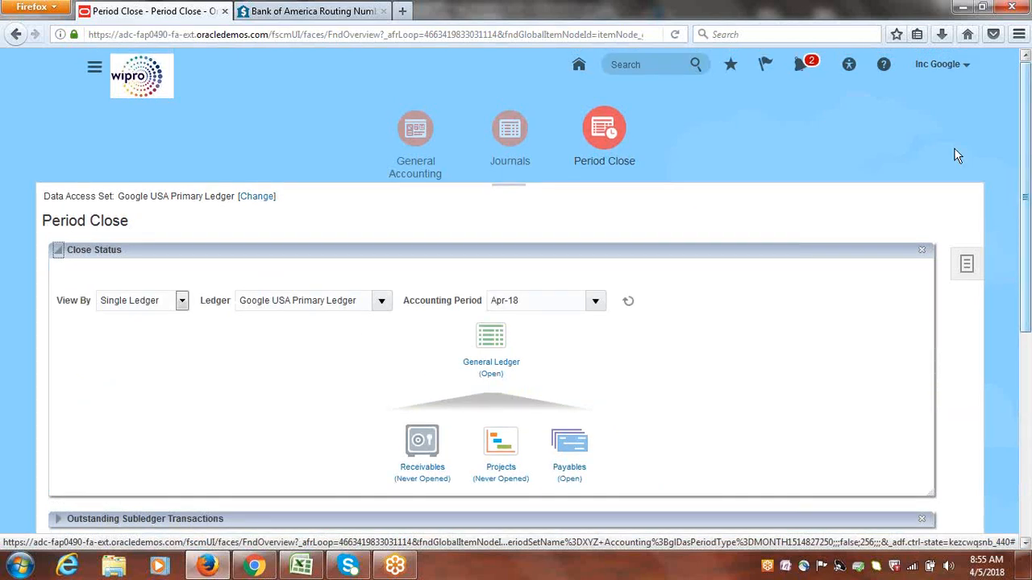
Return from Period Close to the Payables Invoices work area
click(94, 71)
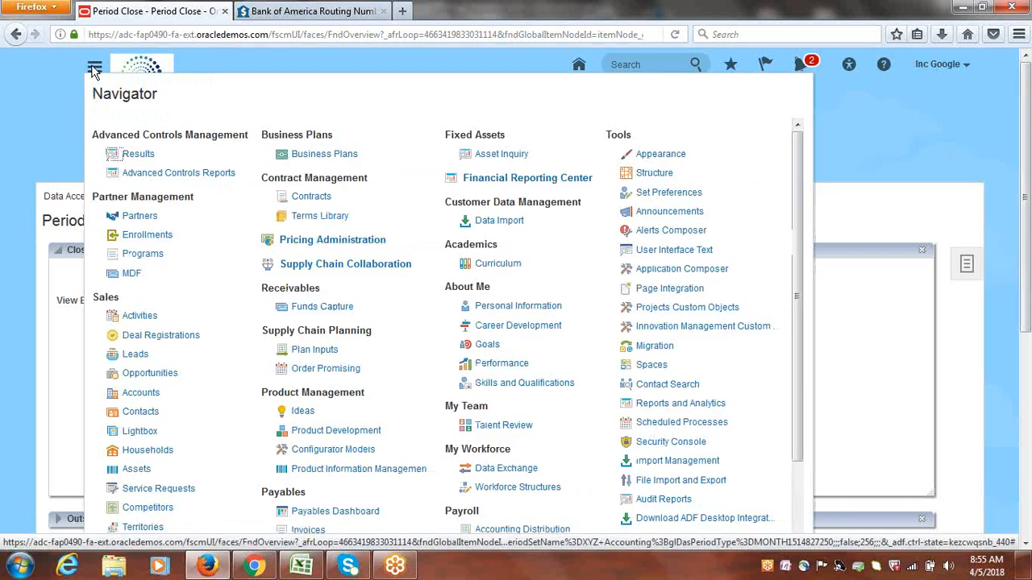
drag(801, 172, 798, 321)
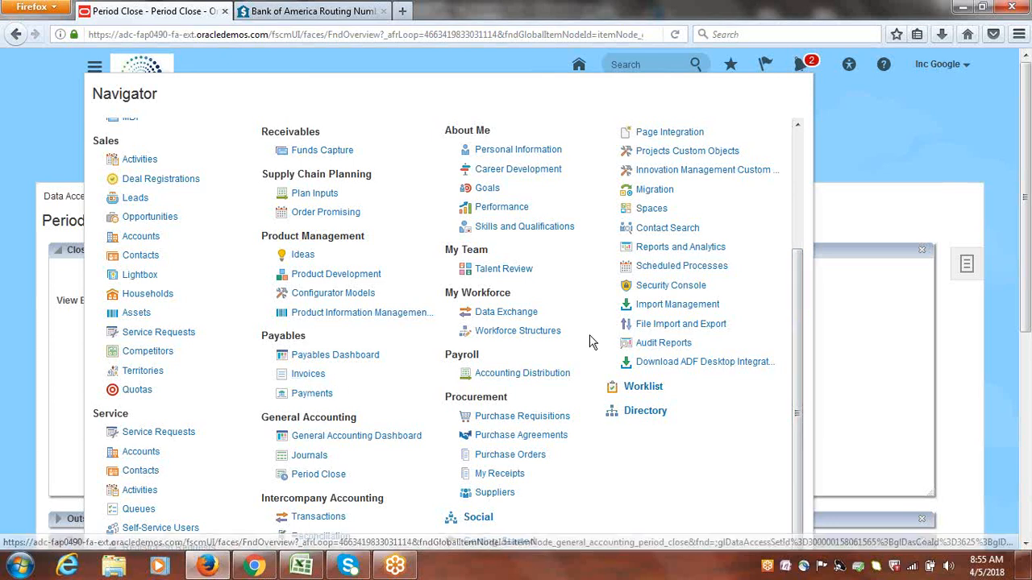
click(303, 374)
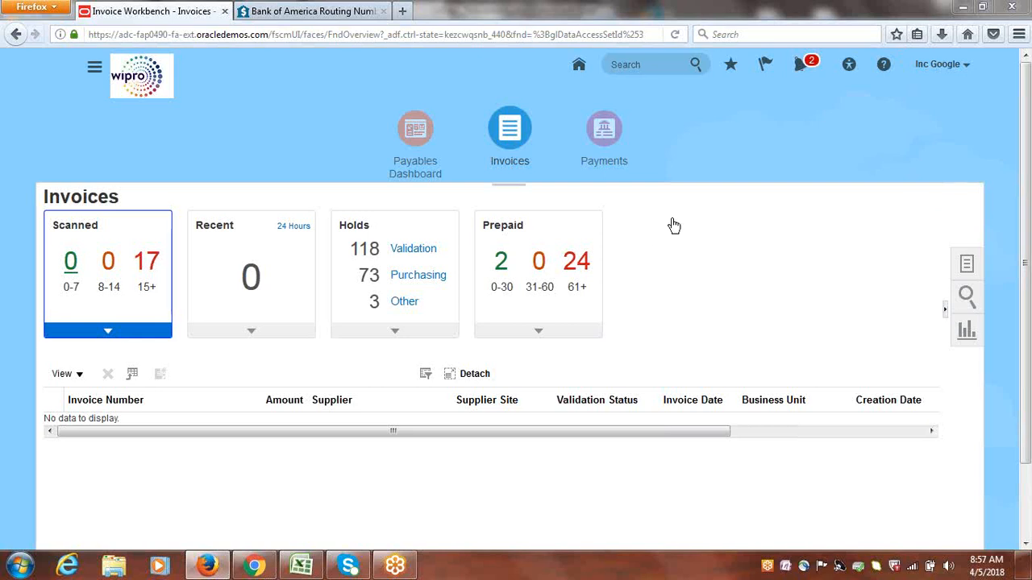
Switch to the Class_Discussions.xlsx workbook in Excel and locate topic 23, Security Profile/MOAC Configuration & Testing, in the AP topic list
click(300, 569)
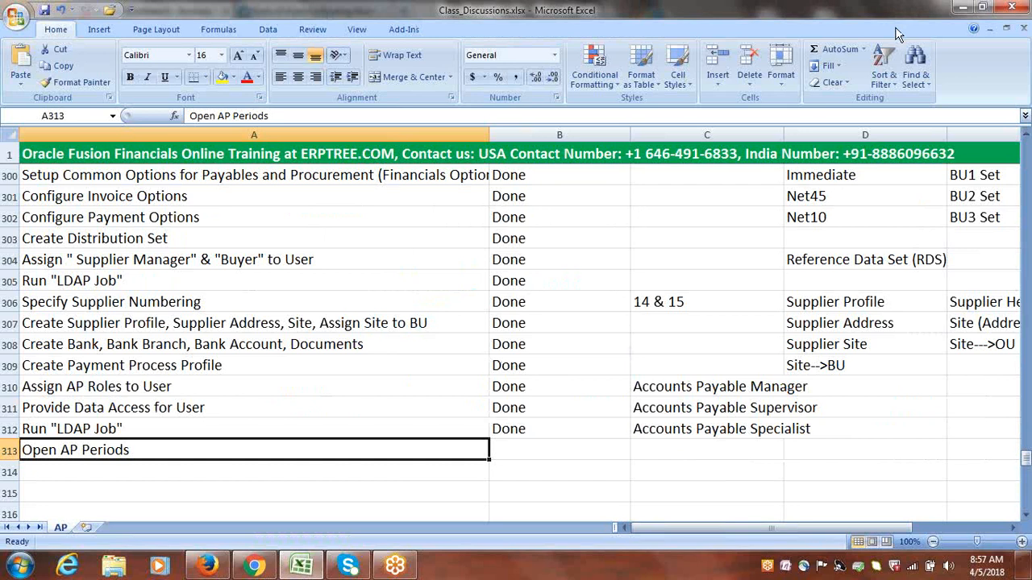
click(915, 200)
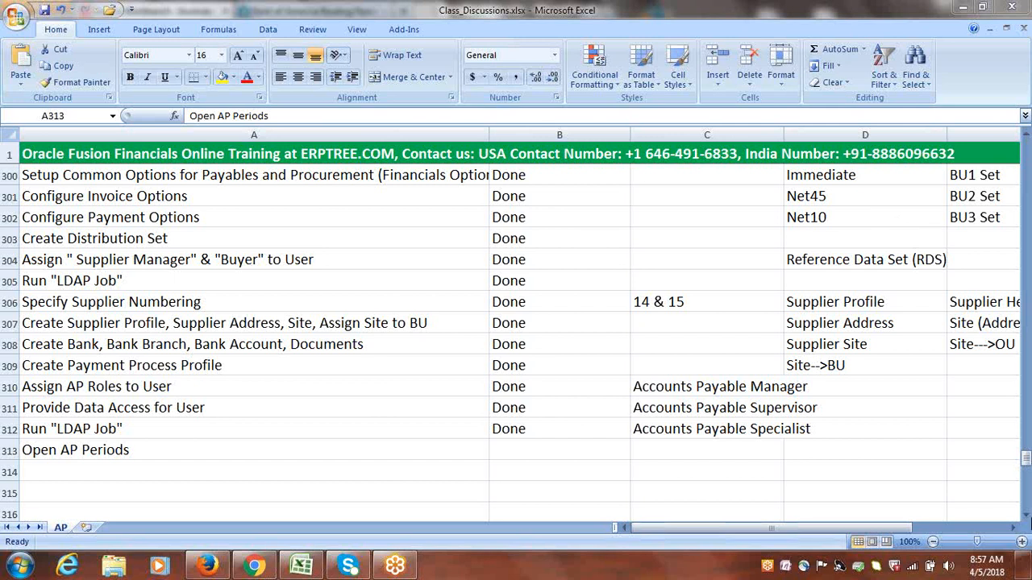
drag(1027, 461, 1027, 498)
click(159, 343)
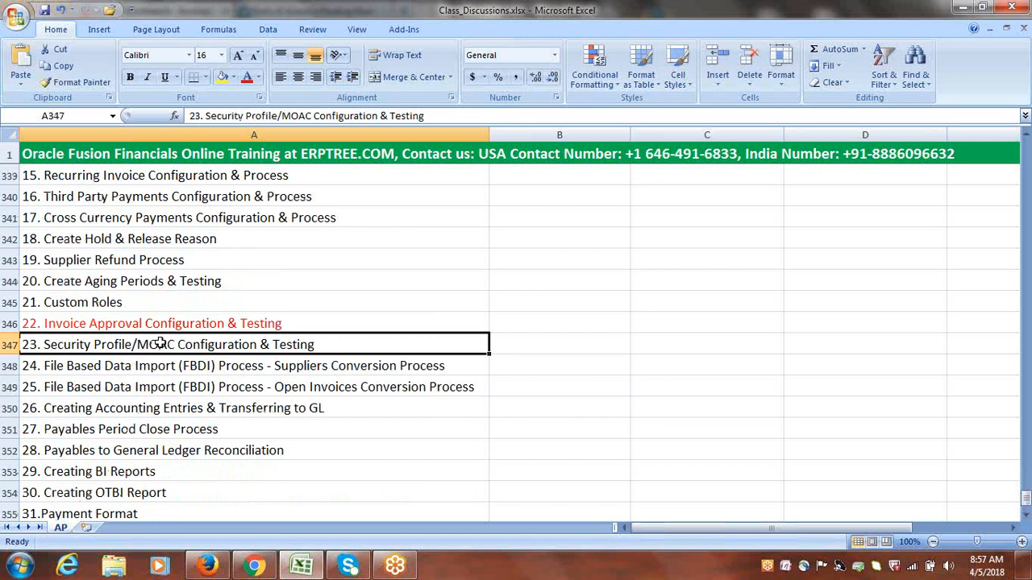
Highlight the Security Profile/MOAC topic text for review without changing it, then return to empty cell A315 below Open AP Periods
double_click(44, 344)
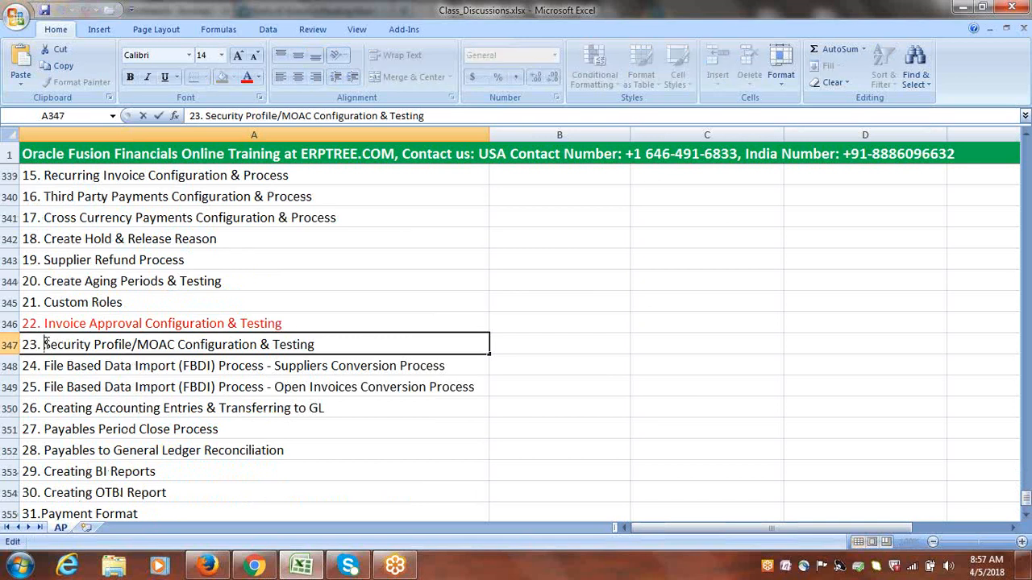
drag(44, 344, 346, 345)
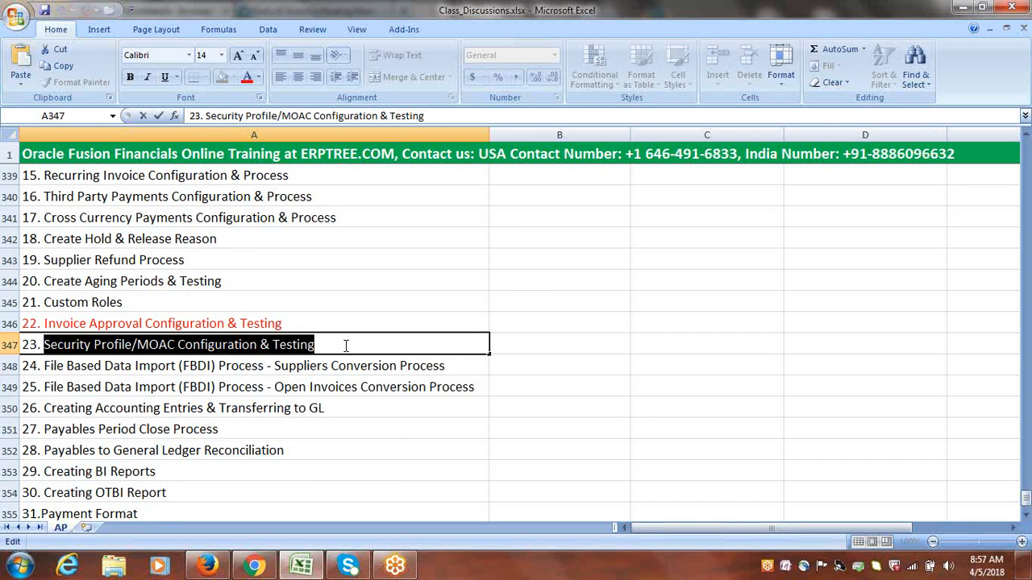
double_click(346, 345)
click(346, 345)
double_click(346, 345)
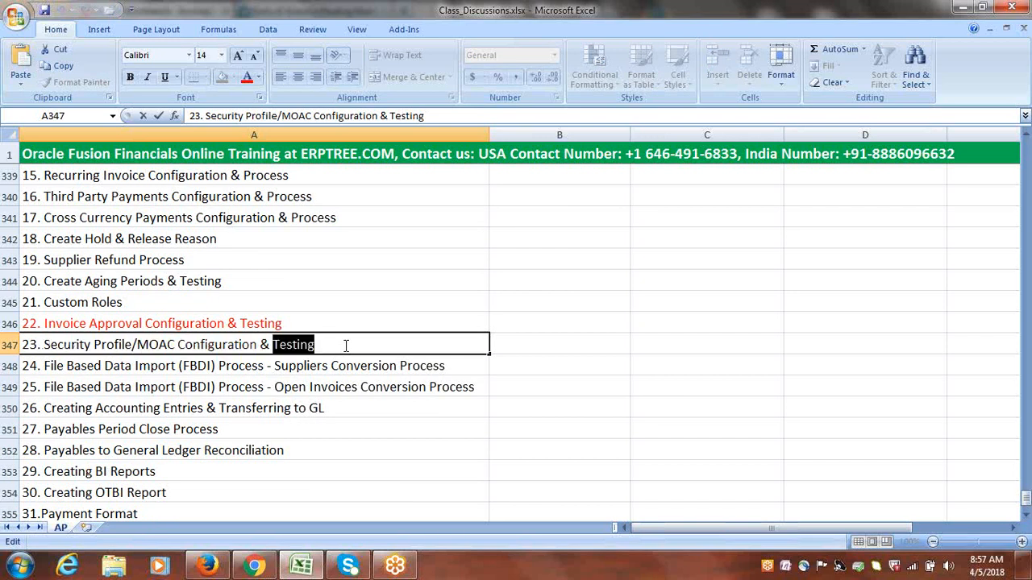
click(346, 345)
drag(316, 347, 32, 343)
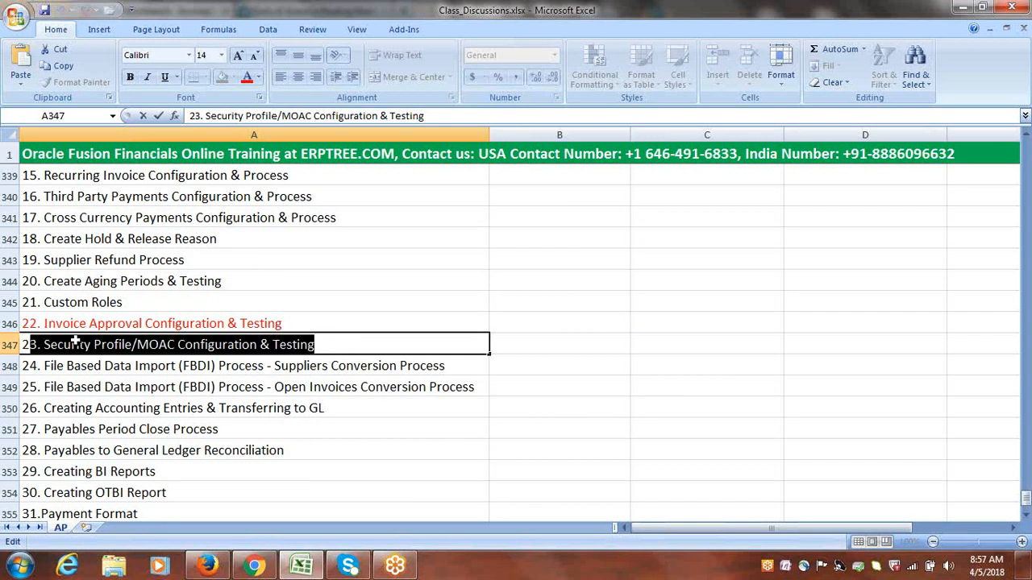
key(Tab)
drag(1027, 506, 1016, 463)
click(369, 454)
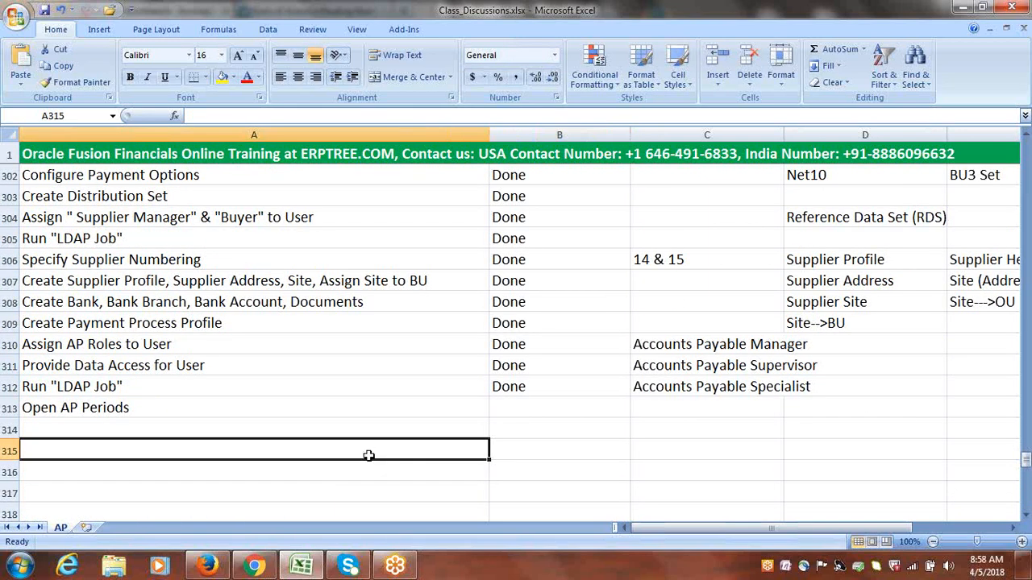
Copy the cell formatting of topic 21, Custom Roles, onto topic 22, Invoice Approval Configuration & Testing
click(992, 15)
click(992, 17)
drag(1026, 461, 1026, 499)
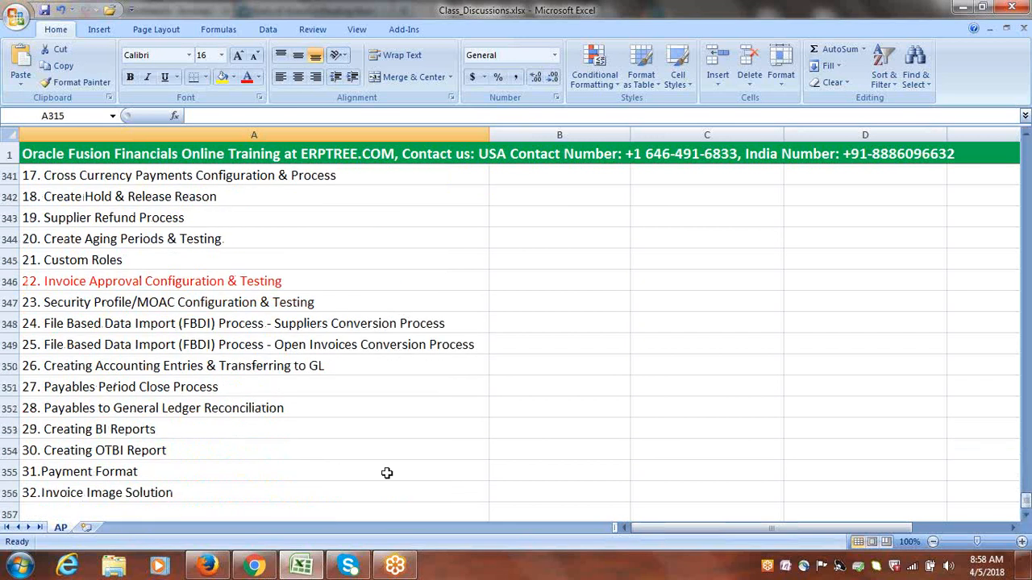
click(211, 303)
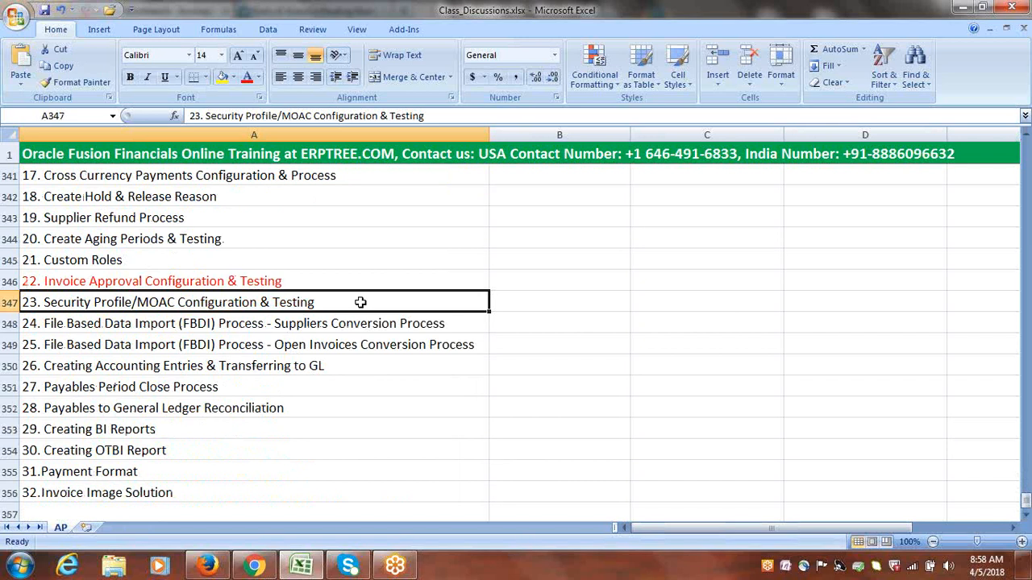
click(153, 262)
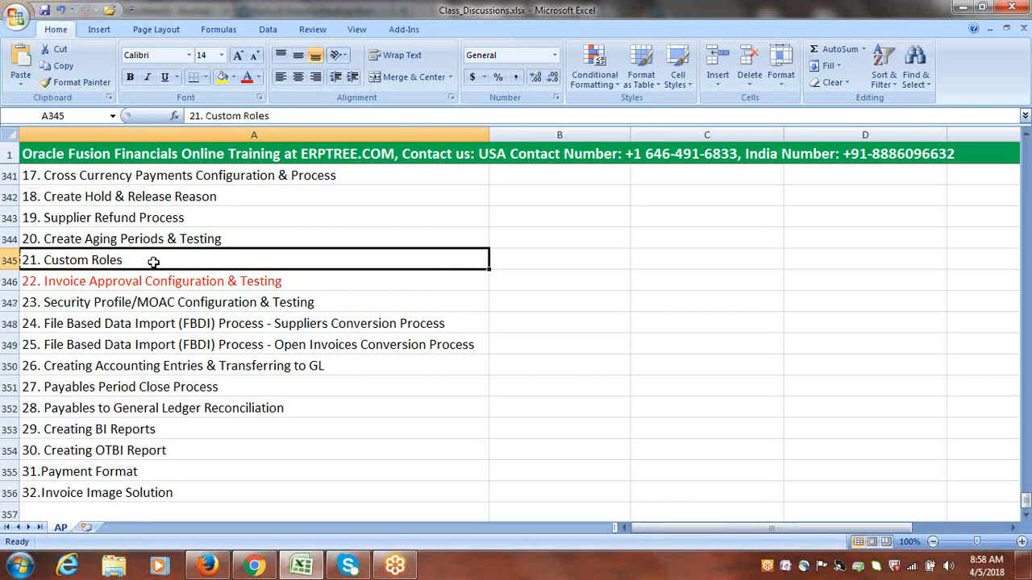
click(82, 80)
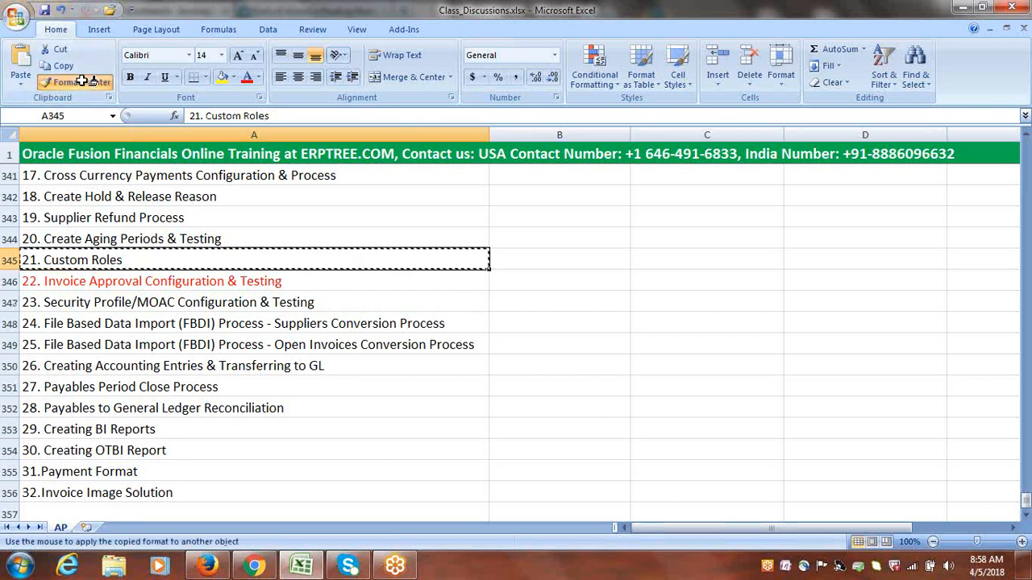
click(169, 281)
click(193, 305)
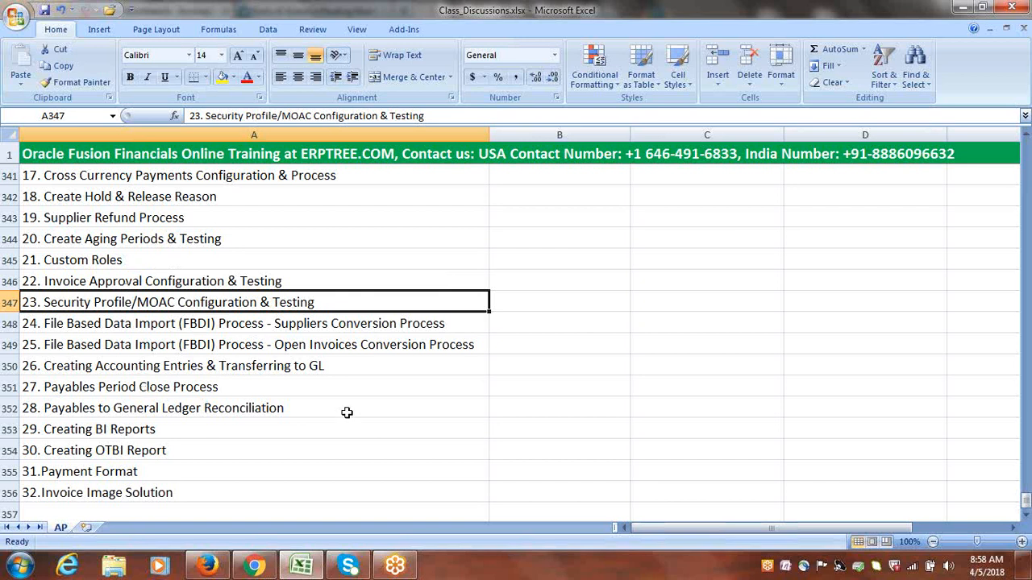
Examine topics 22 and 23, then the full Transaction Process/Features/Concepts list through topic 32, Invoice Image Solution
click(343, 279)
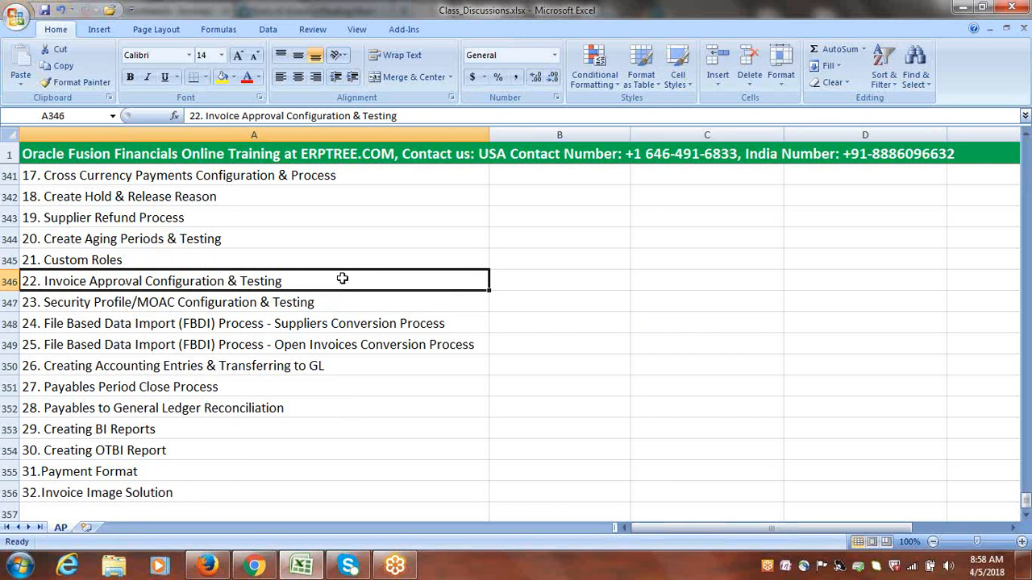
click(346, 305)
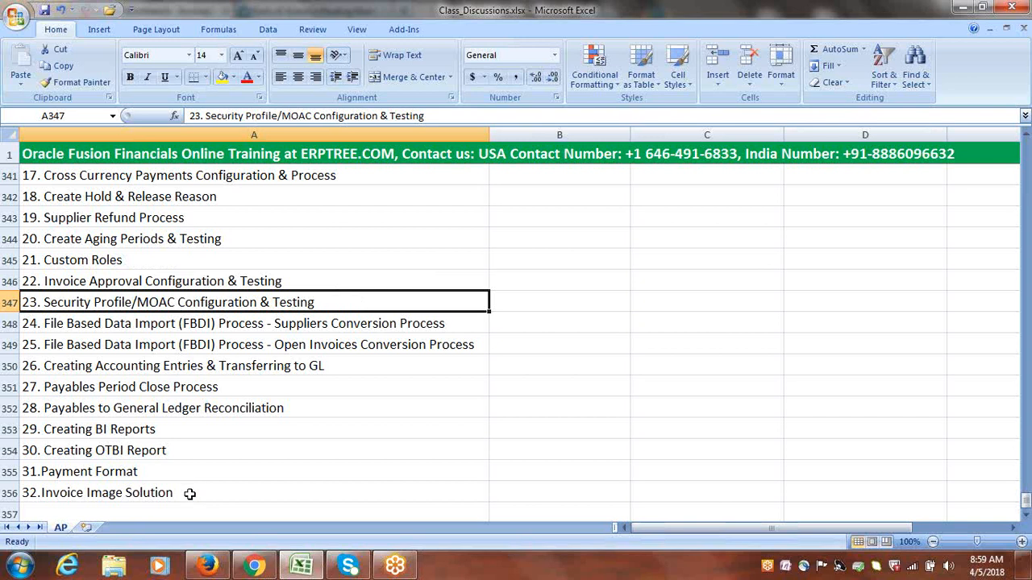
drag(189, 494, 205, 135)
drag(194, 228, 208, 199)
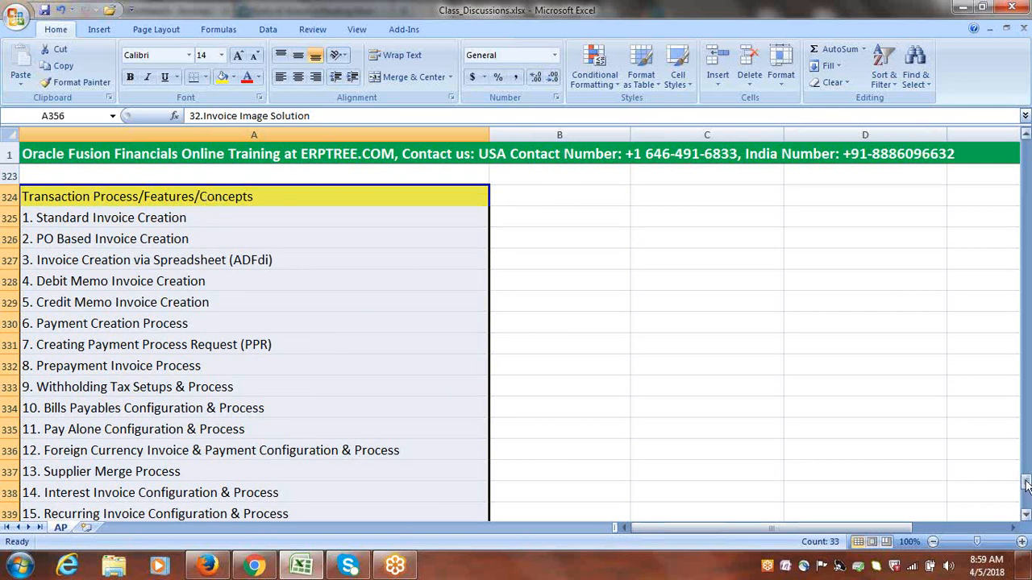
drag(1026, 483, 1027, 505)
click(520, 340)
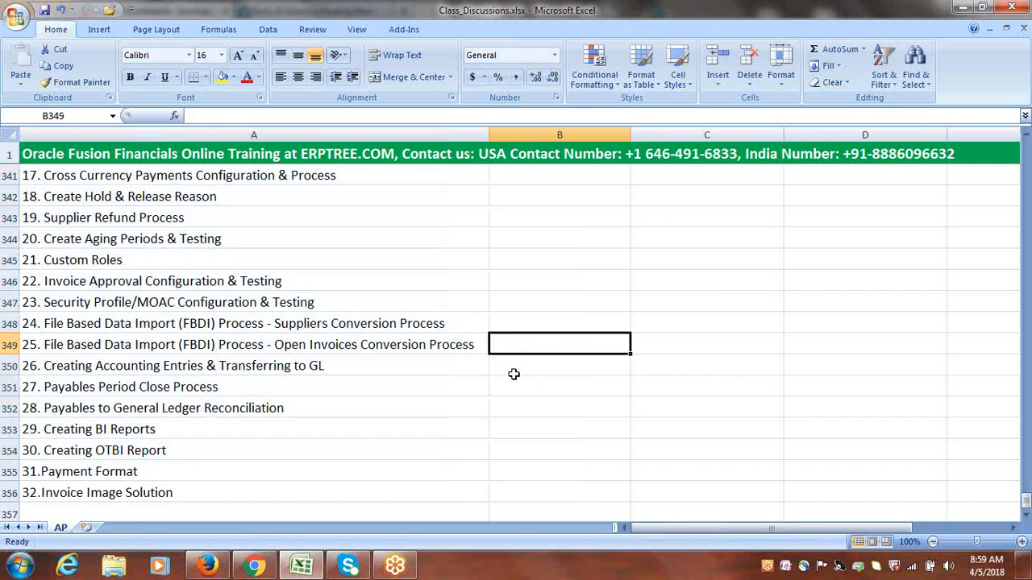
click(233, 305)
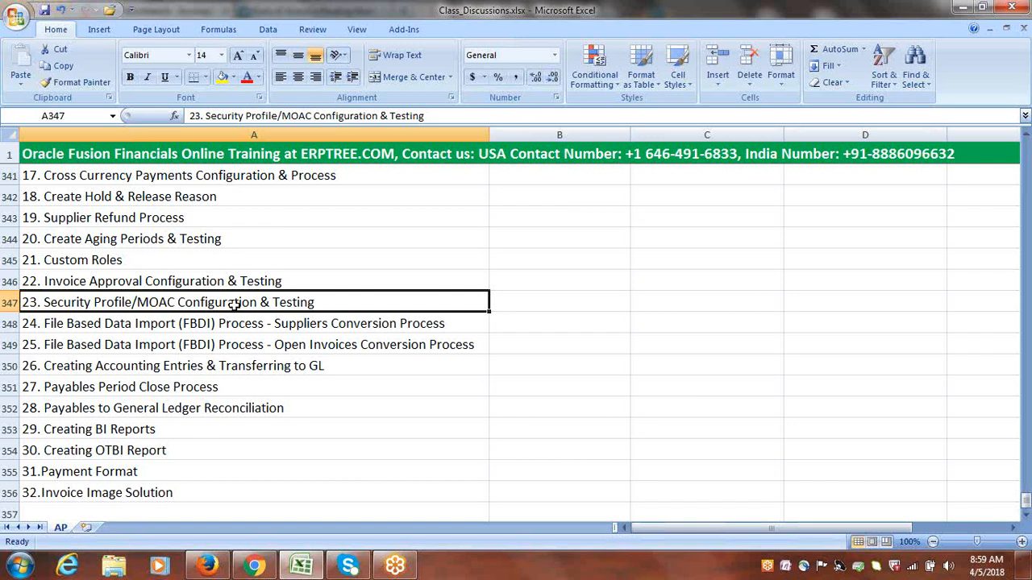
click(850, 28)
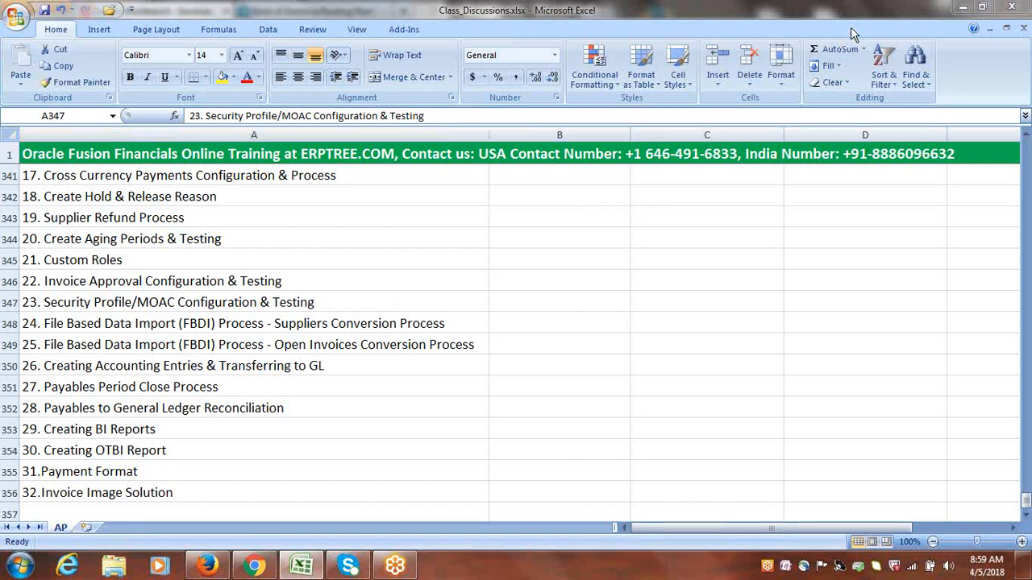
click(647, 329)
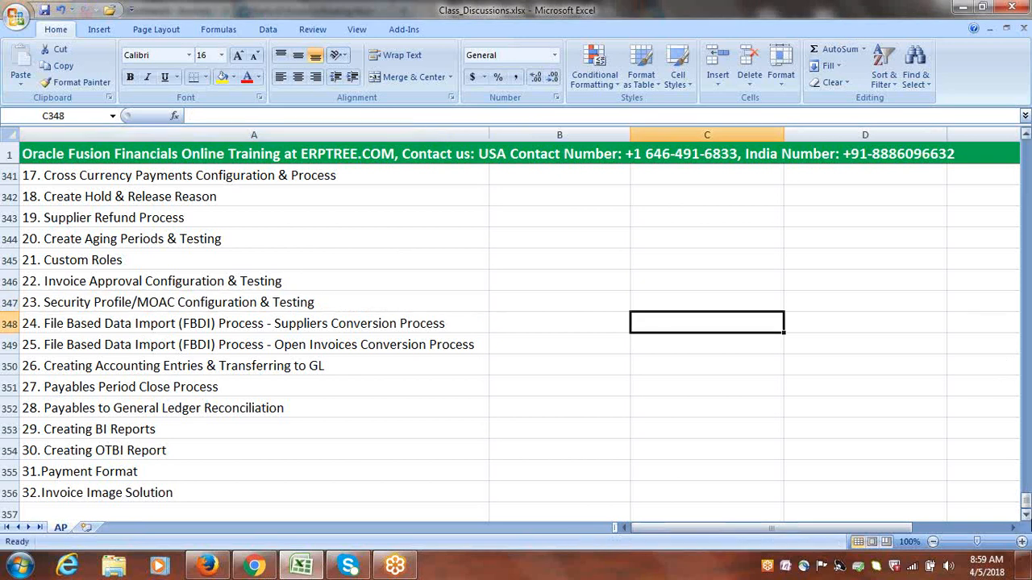
Delete the empty rows 314 to 323 between Open AP Periods and the Transaction Process/Features/Concepts heading
drag(1026, 504, 1015, 471)
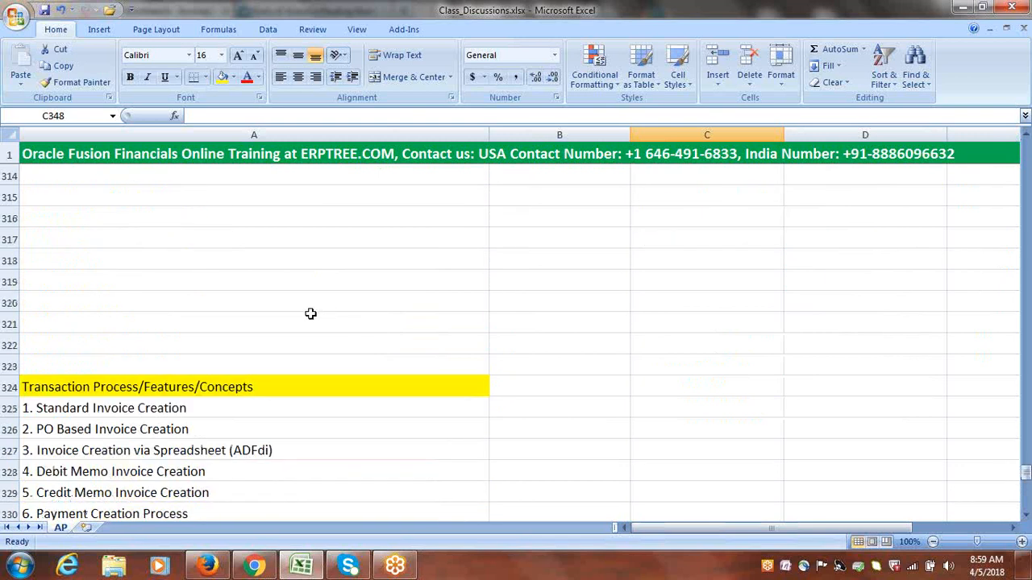
drag(8, 175, 8, 367)
right_click(7, 282)
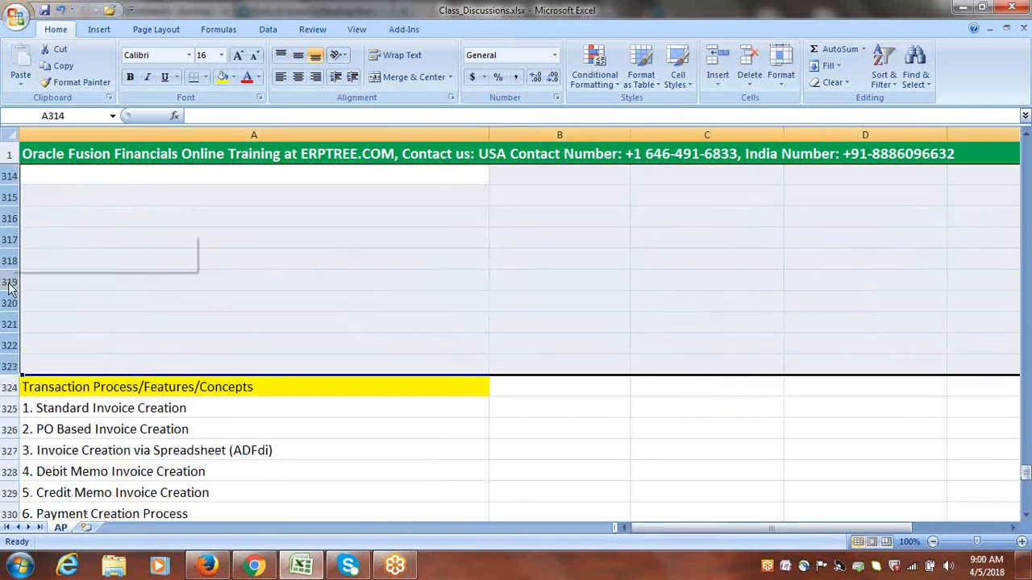
click(59, 376)
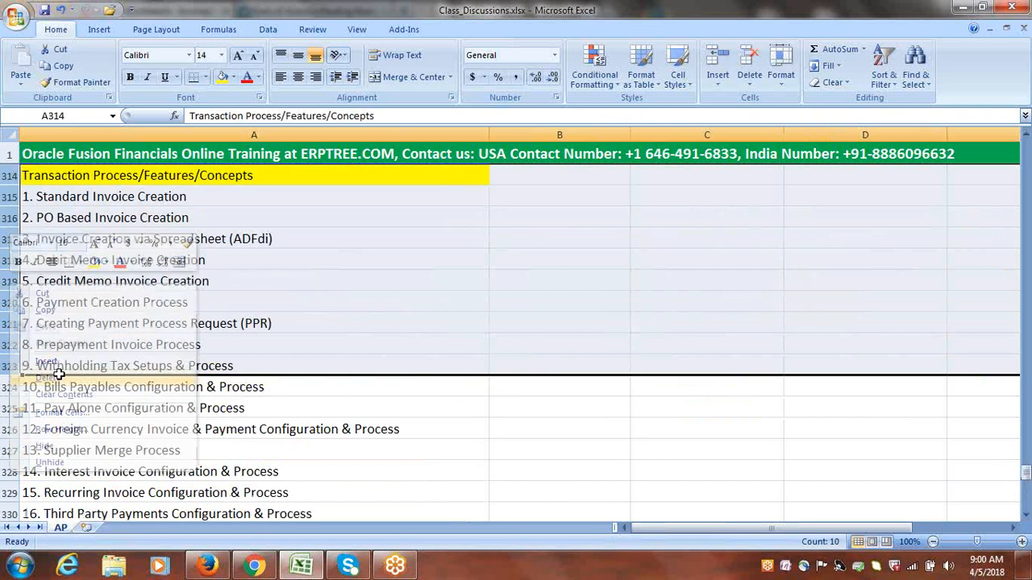
click(466, 300)
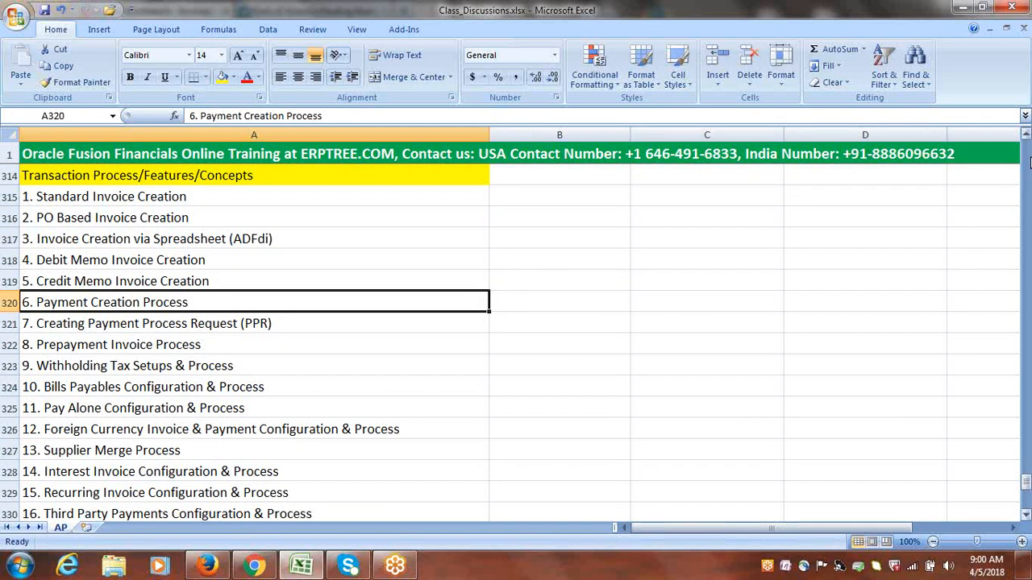
Check the list around the Transaction Process/Features/Concepts heading, then review topics 1 to 8, from Standard Invoice Creation to Prepayment Invoice Process
click(1026, 138)
click(1027, 137)
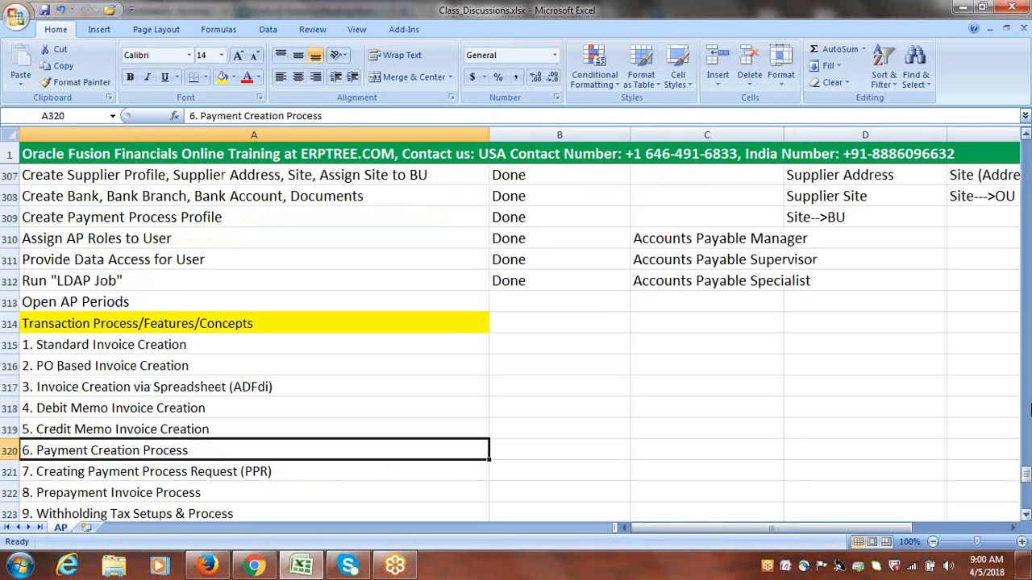
click(1026, 516)
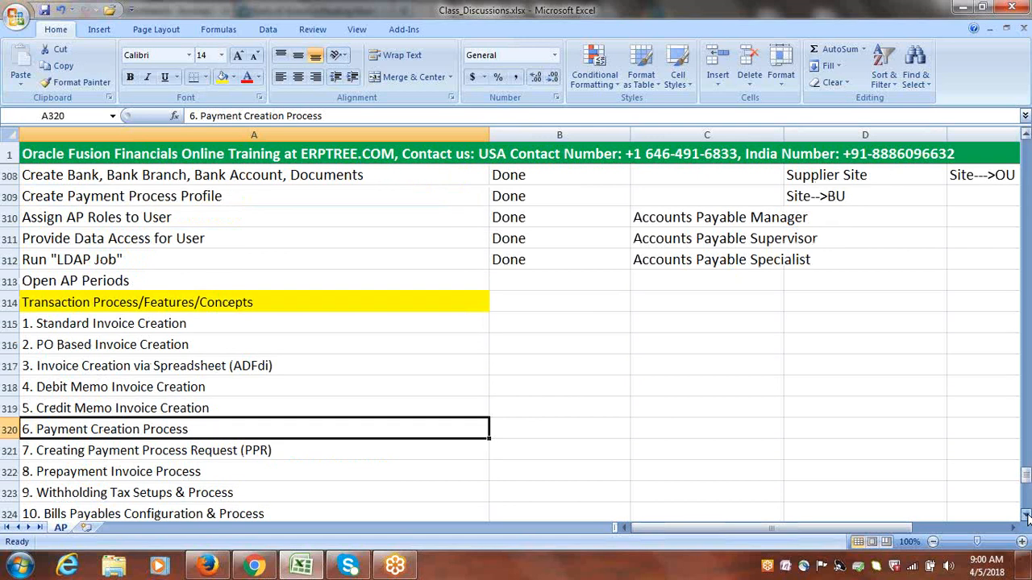
click(1027, 516)
click(78, 197)
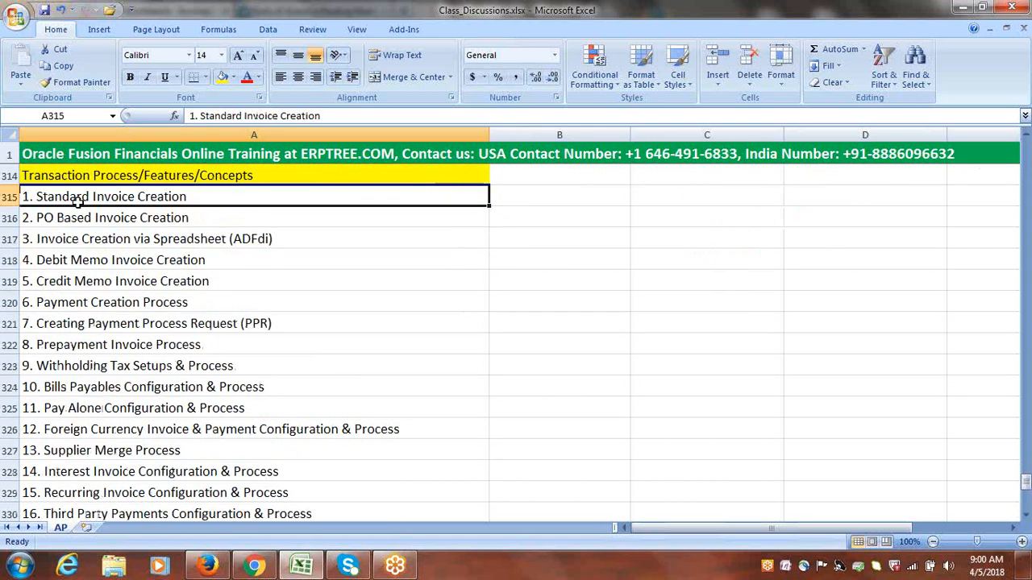
click(81, 219)
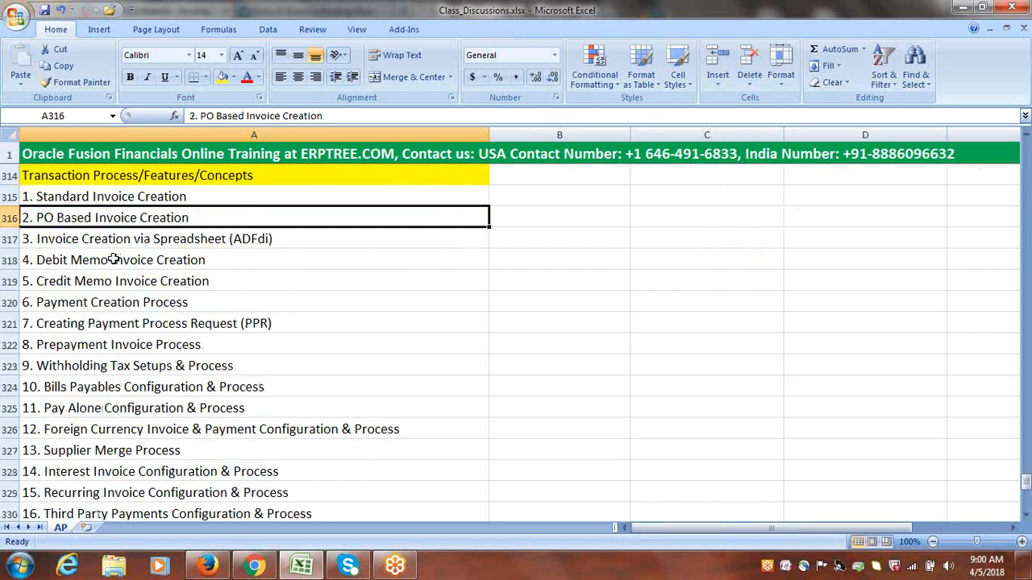
click(100, 240)
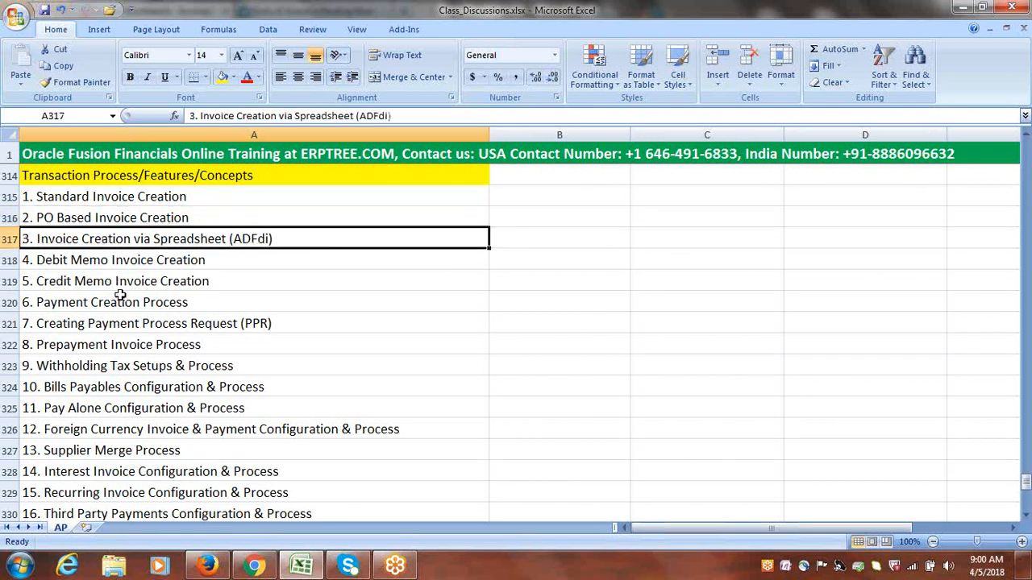
click(96, 265)
click(103, 281)
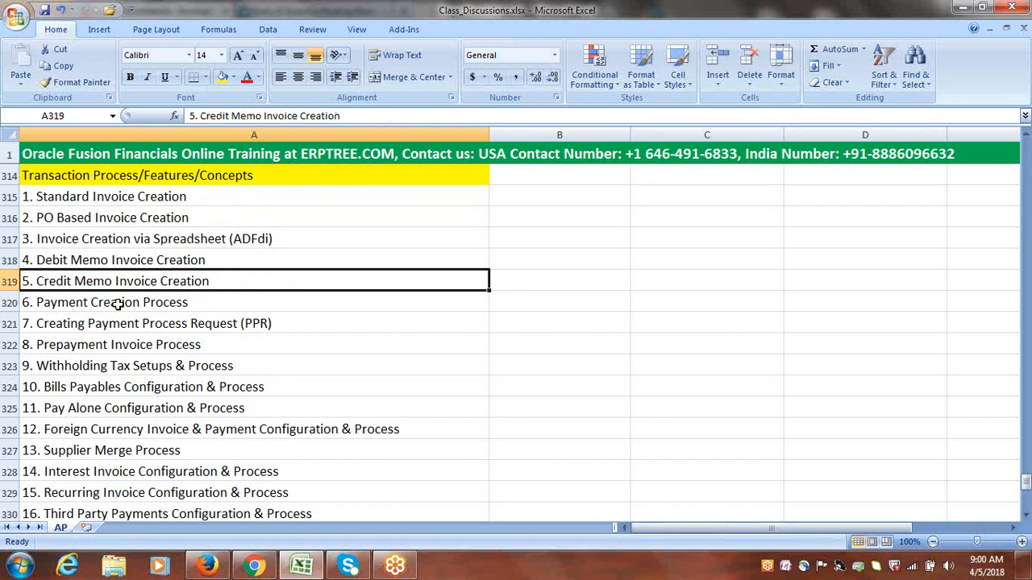
click(118, 304)
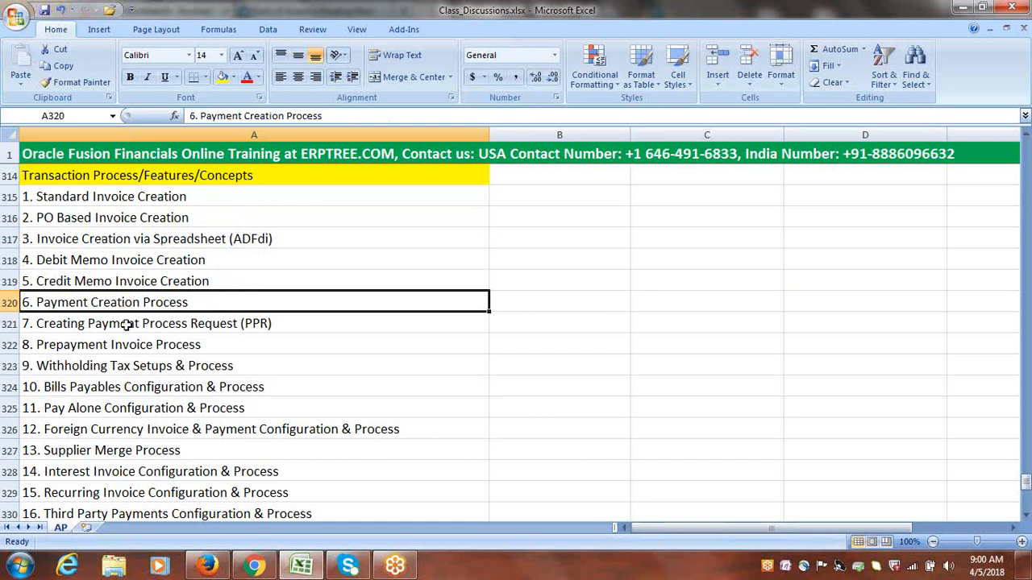
click(125, 325)
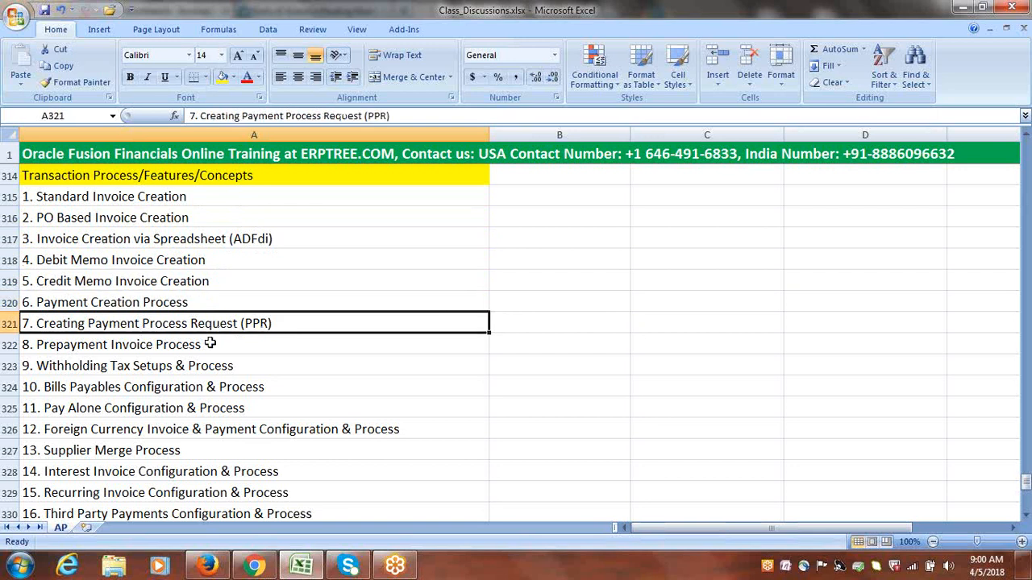
click(196, 346)
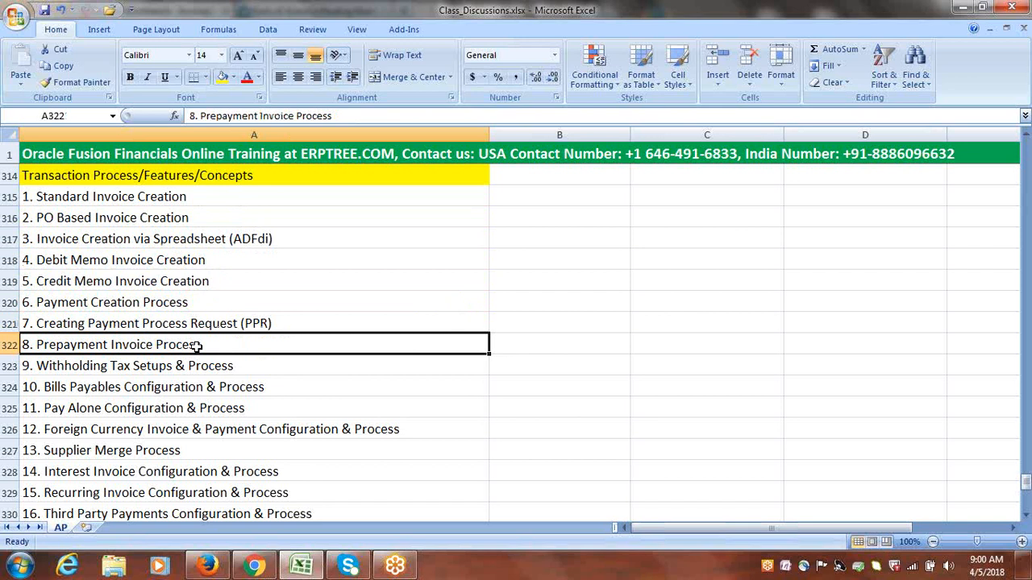
click(99, 297)
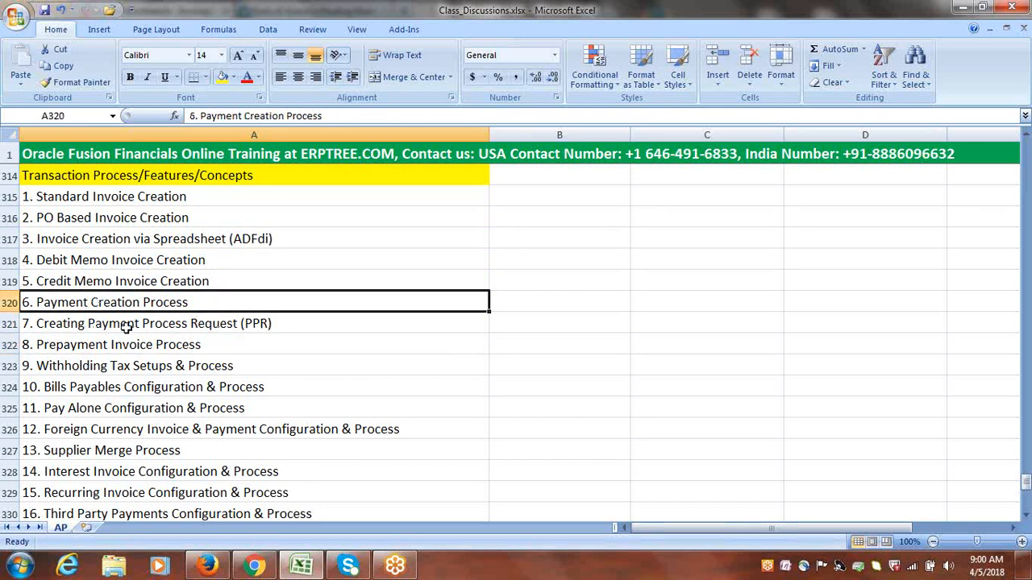
click(165, 344)
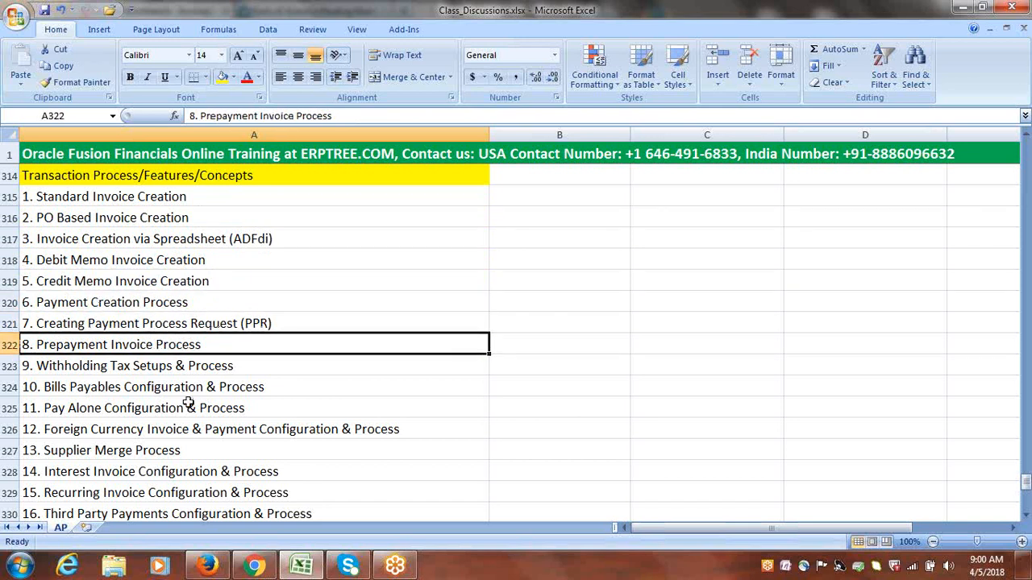
Review Payables topics 9 to 15, from Withholding Tax Setups & Process to Recurring Invoice Configuration & Process
click(155, 369)
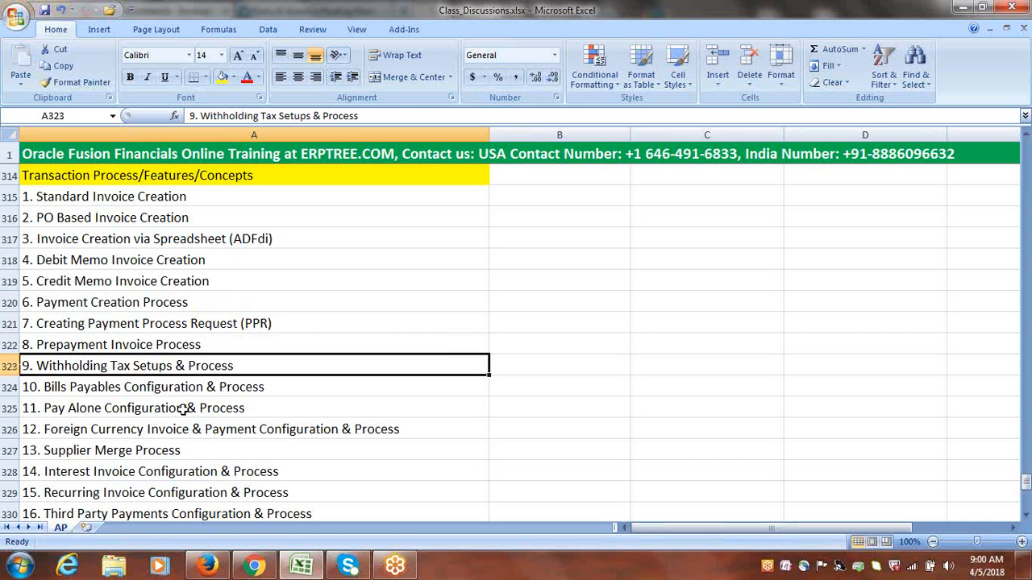
click(138, 388)
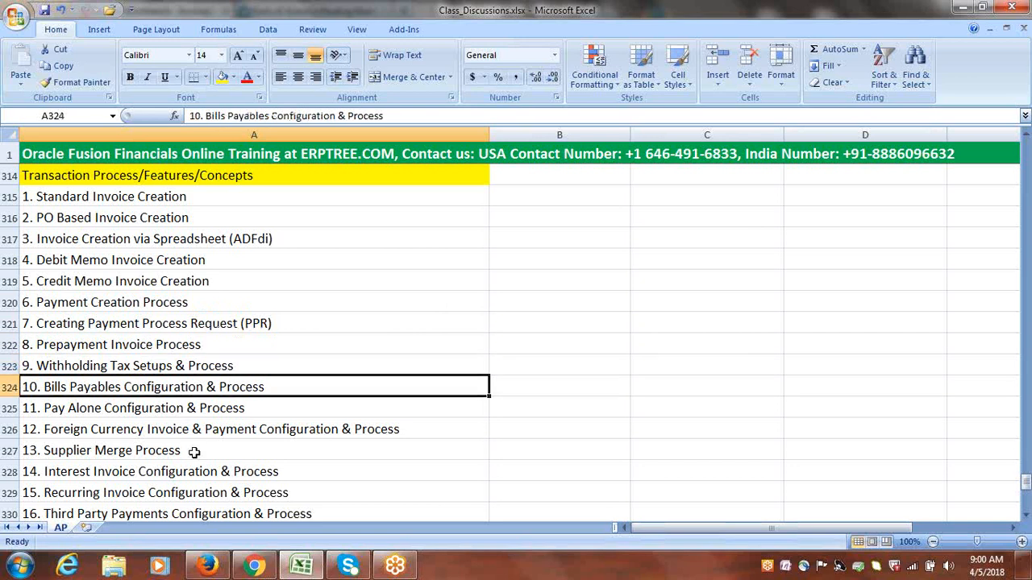
click(145, 410)
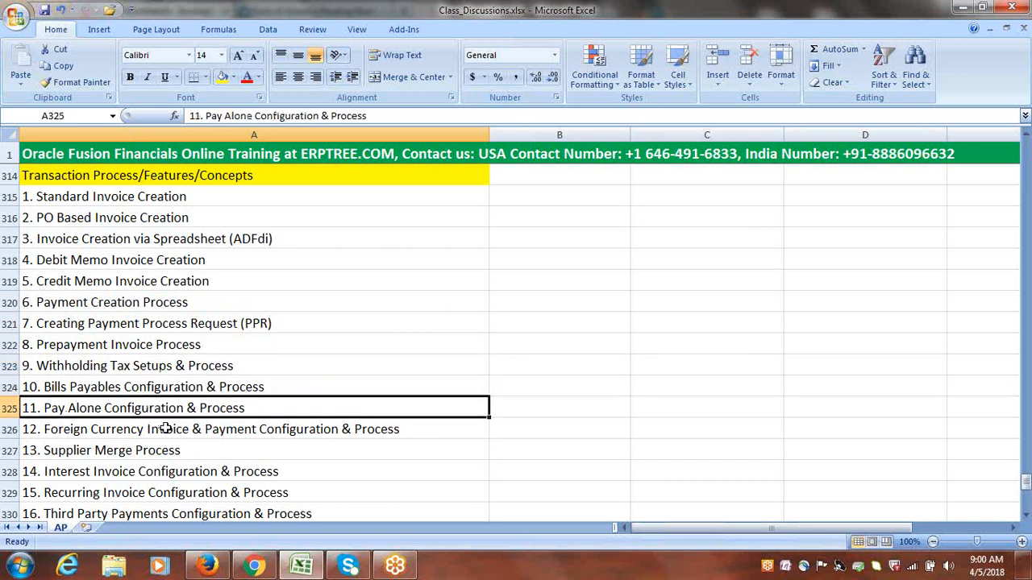
click(184, 433)
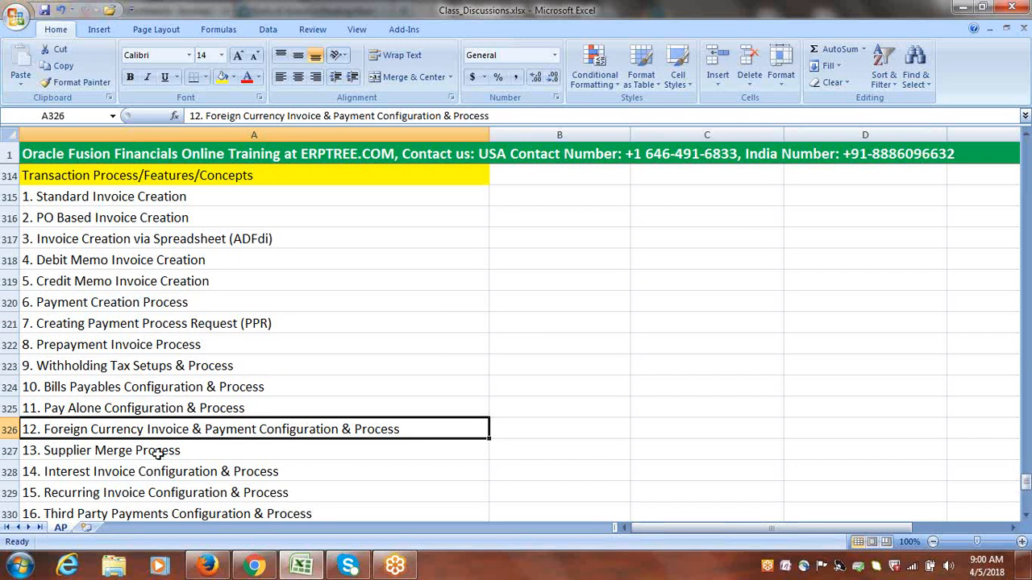
click(155, 453)
click(176, 473)
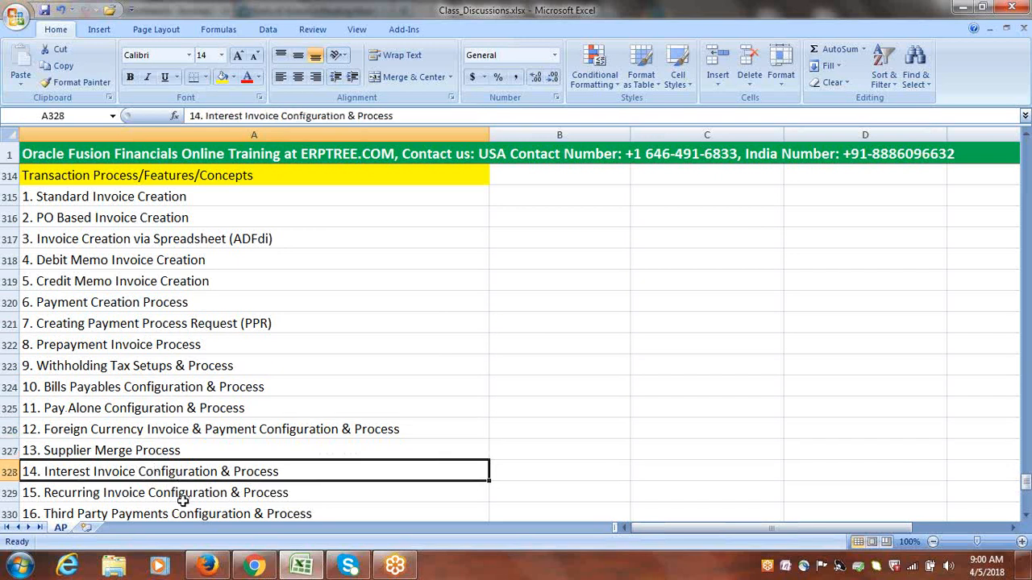
click(180, 495)
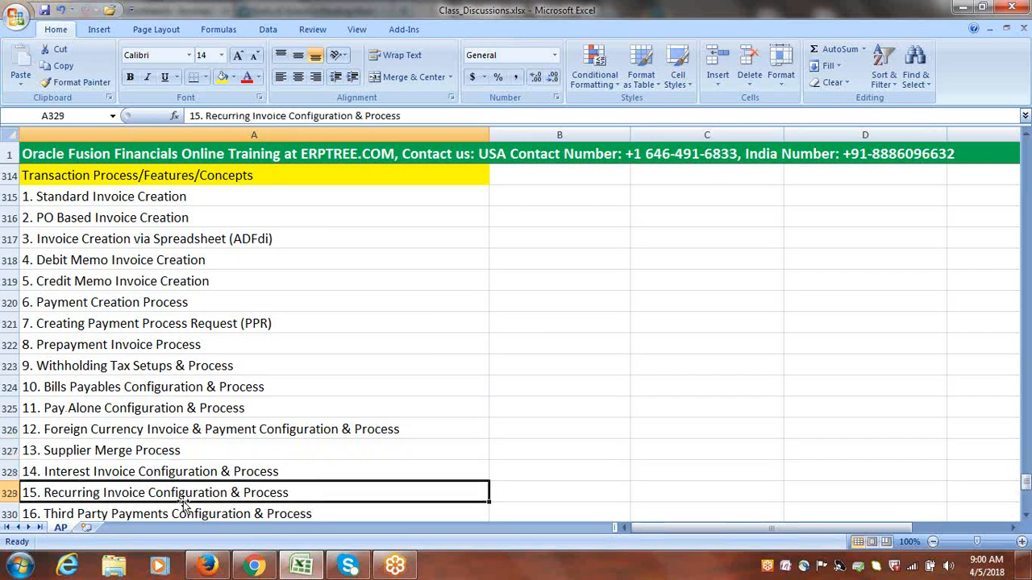
Go through topics 16 to 21, from Third Party Payments Configuration & Process to Custom Roles
click(1026, 516)
click(1025, 516)
click(1026, 516)
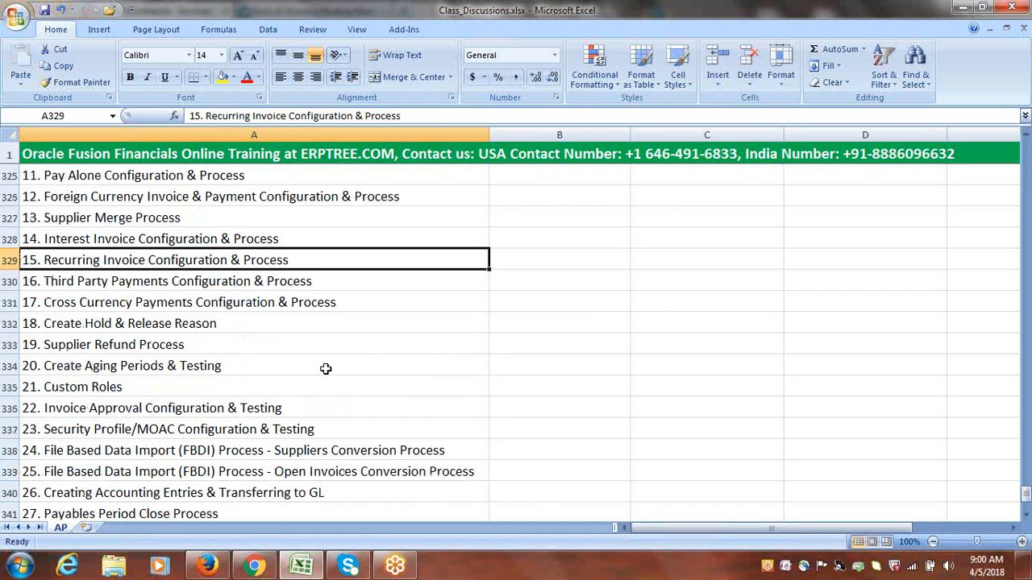
click(139, 279)
click(121, 304)
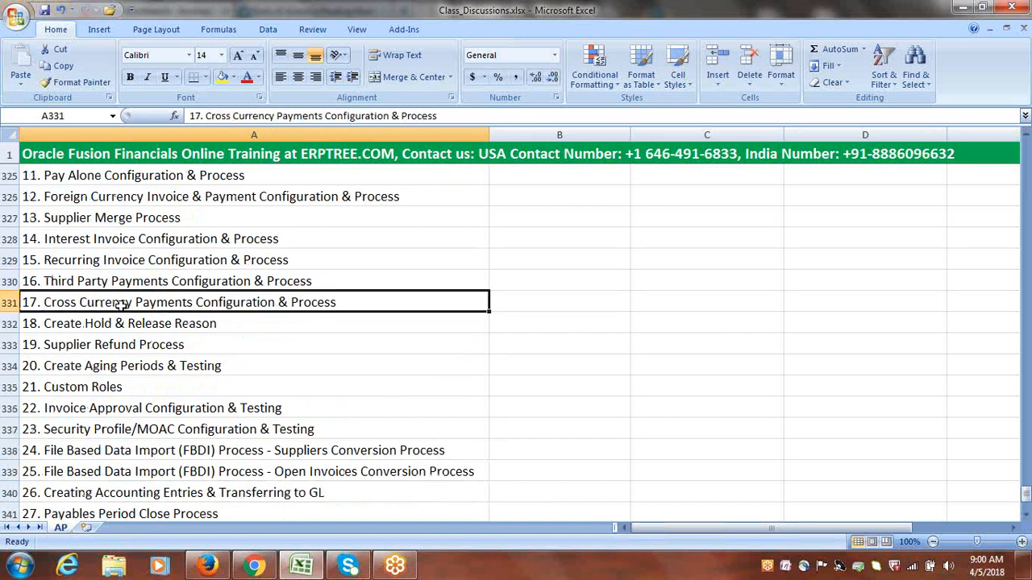
click(117, 321)
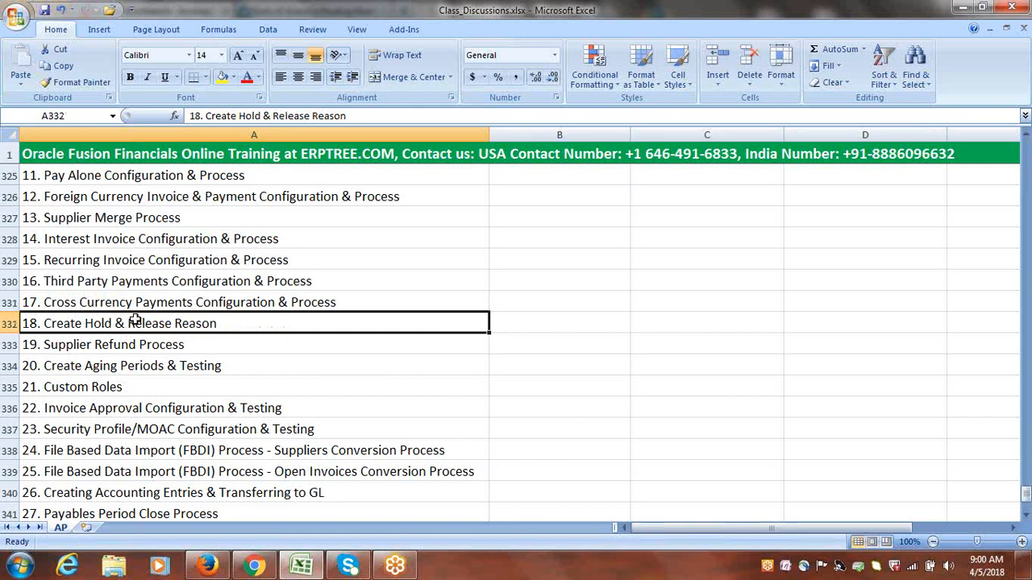
click(163, 344)
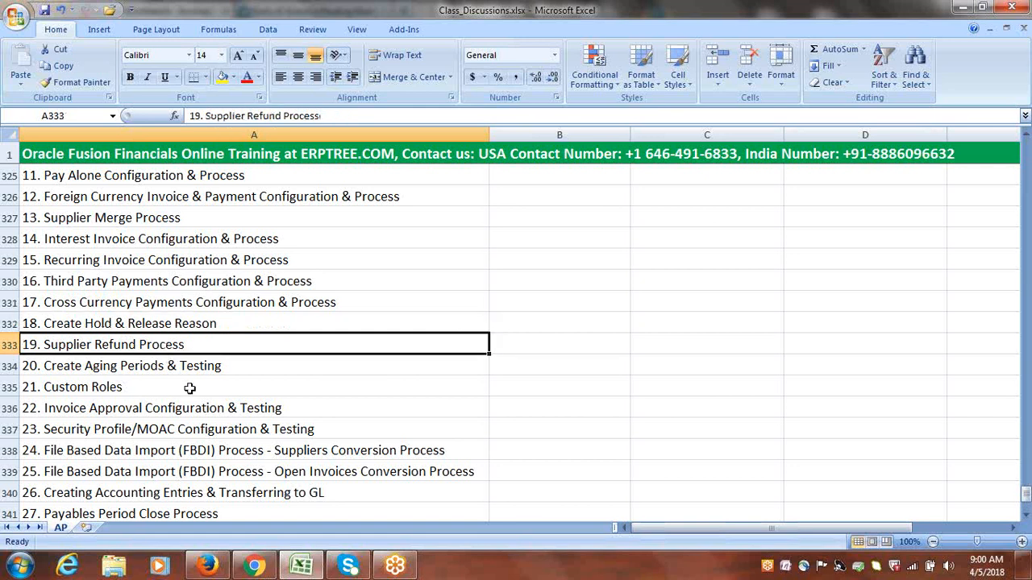
click(186, 364)
click(110, 388)
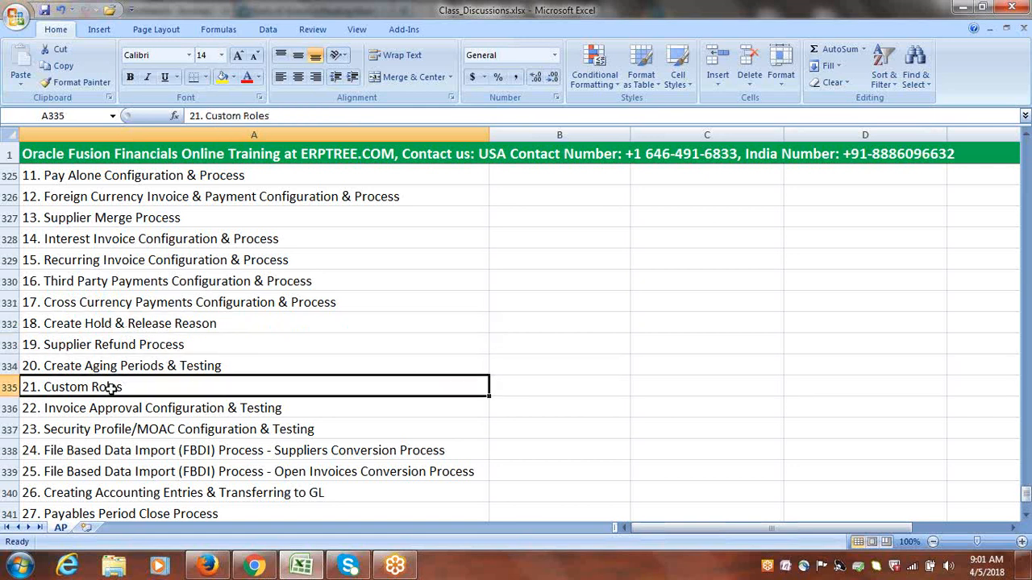
Examine topics 22 and 23 on invoice approval and Security Profile/MOAC, plus the two File Based Data Import (FBDI) conversion topics, 24 and 25
click(1026, 516)
click(1025, 515)
click(1026, 515)
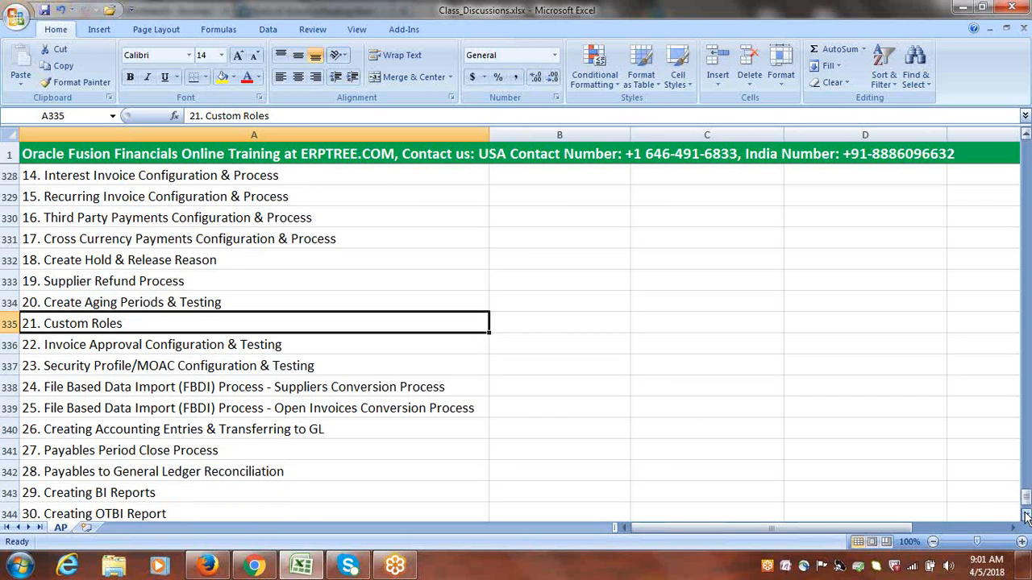
click(1026, 516)
click(1026, 515)
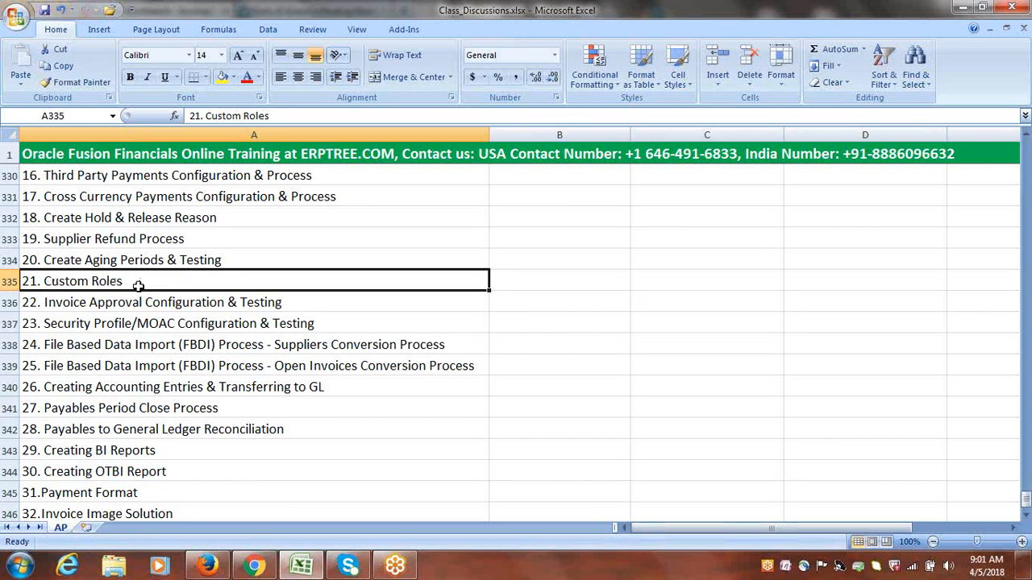
click(122, 303)
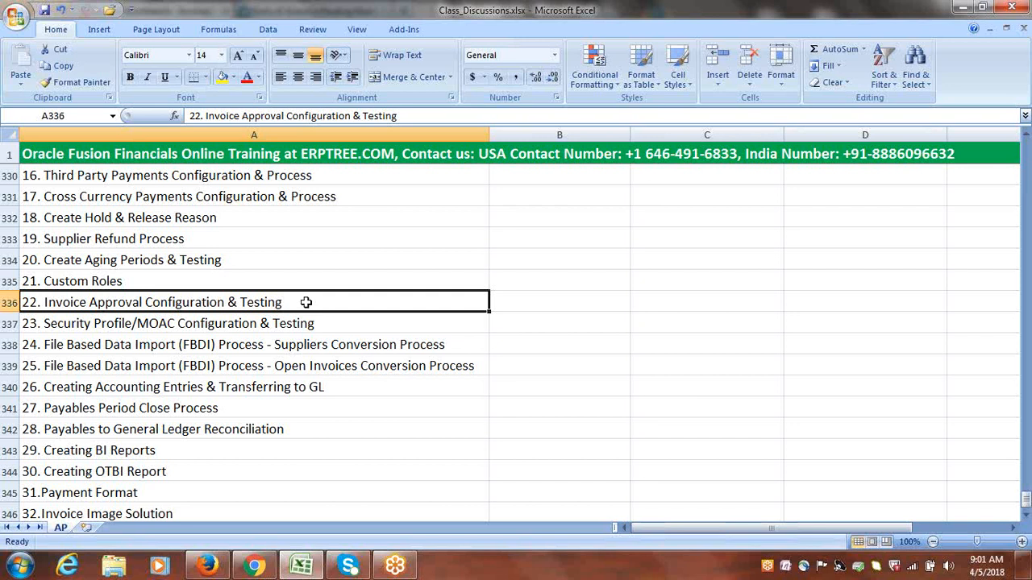
click(137, 324)
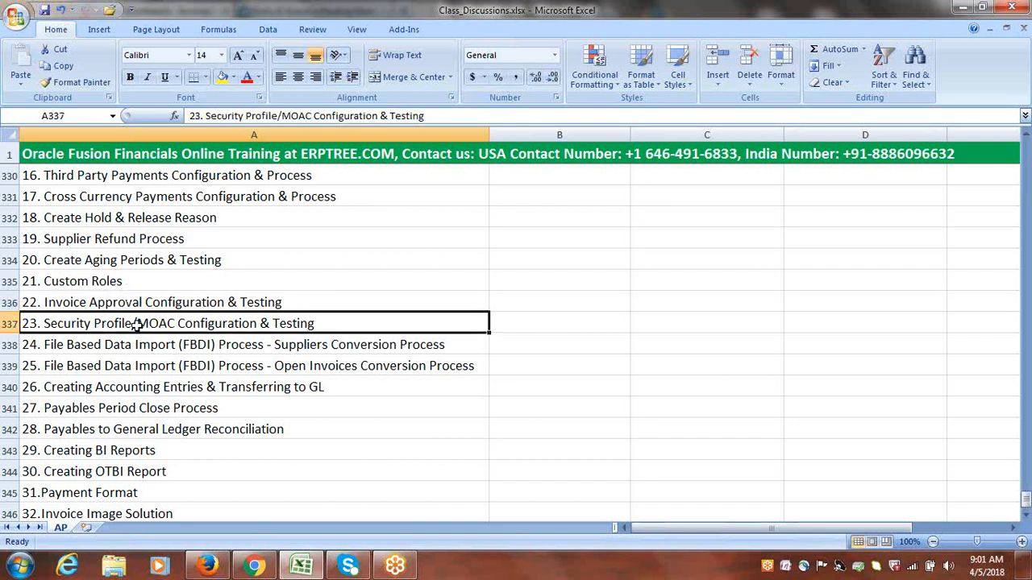
drag(139, 347, 142, 365)
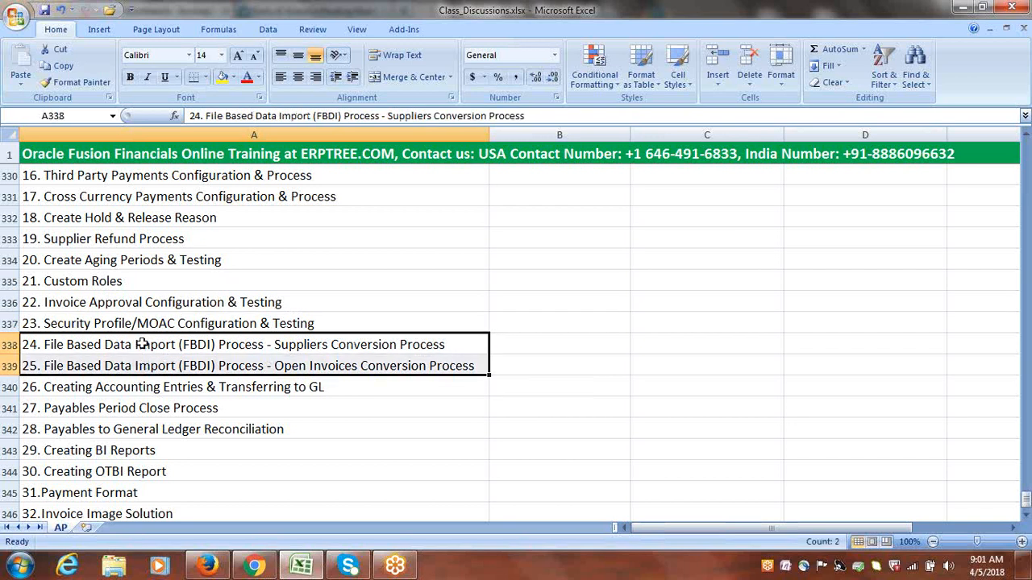
drag(142, 345, 268, 364)
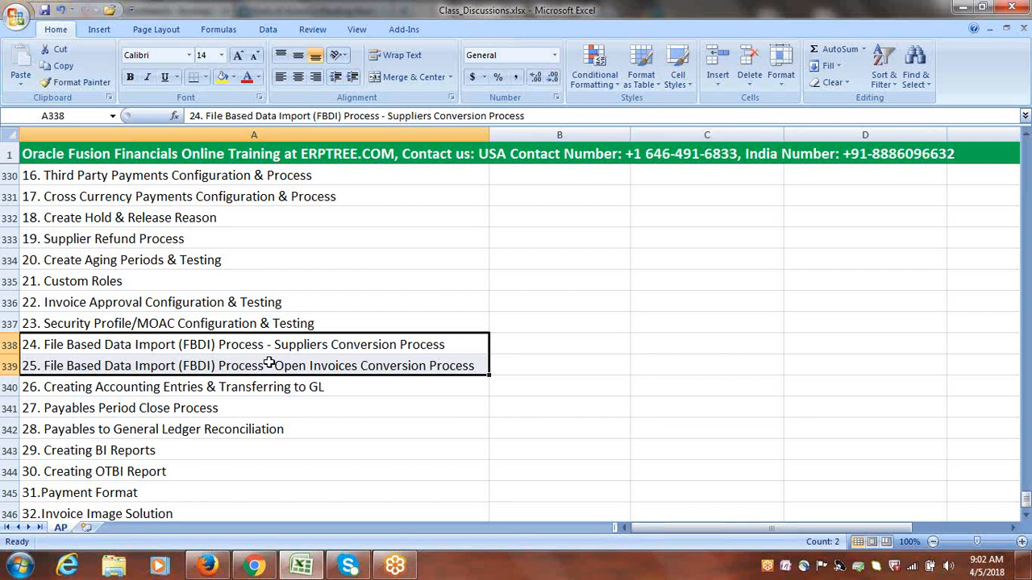
Review topics 24 to 28, from the FBDI Suppliers Conversion Process to Payables to General Ledger Reconciliation
drag(187, 343, 198, 363)
click(302, 364)
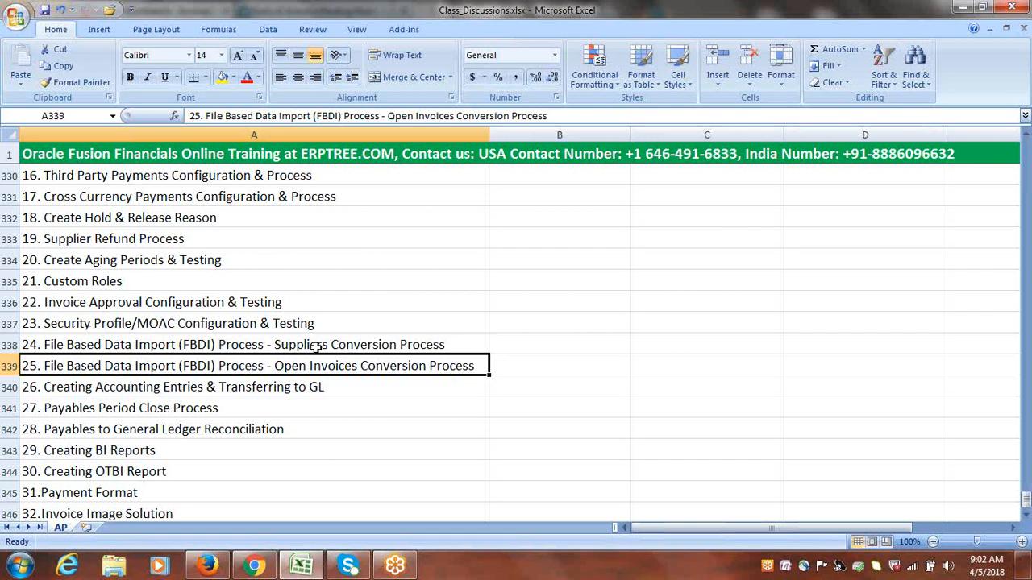
drag(327, 352, 317, 357)
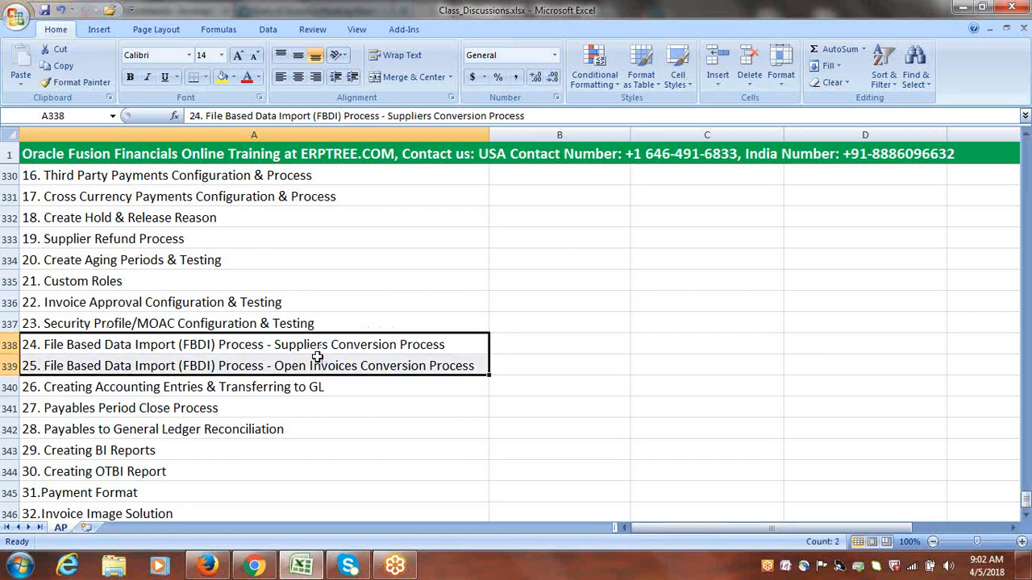
click(184, 388)
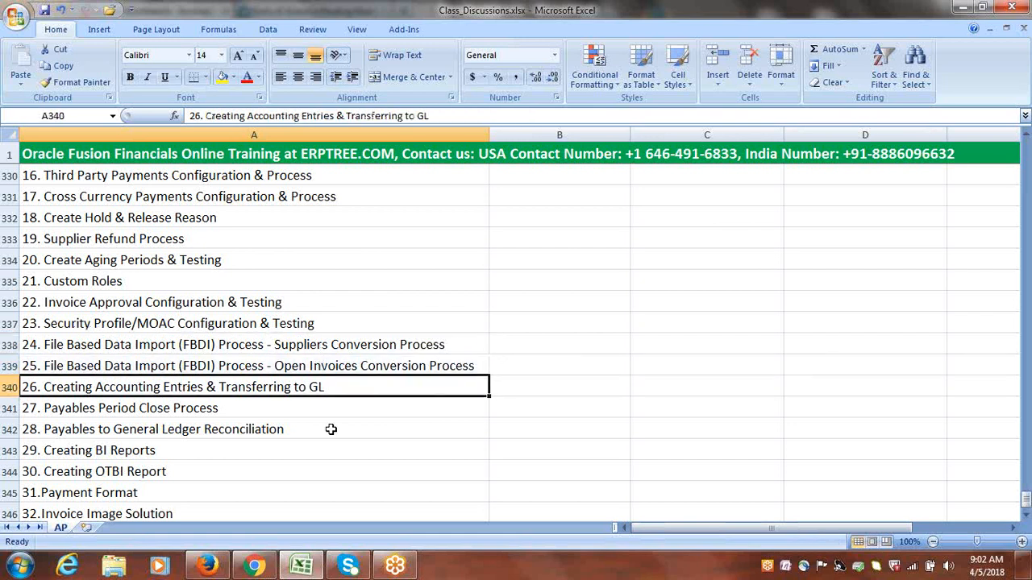
click(169, 409)
click(163, 431)
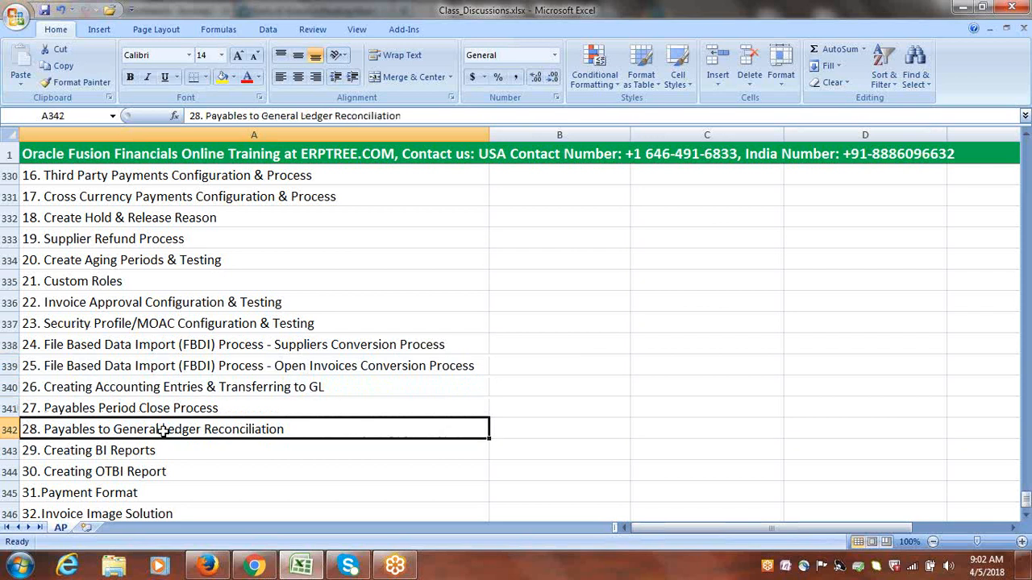
click(173, 410)
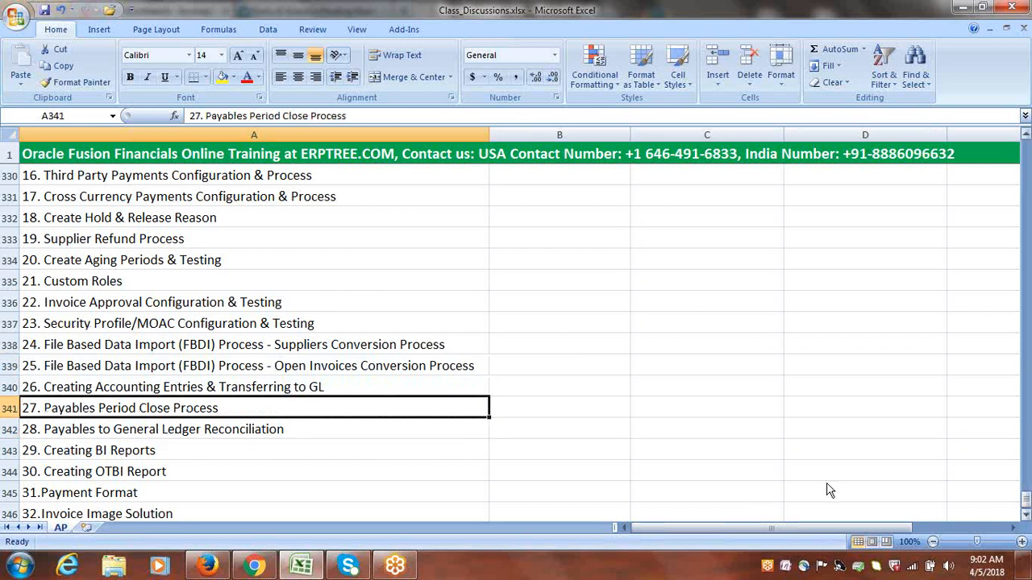
click(1025, 517)
click(1024, 516)
click(1025, 517)
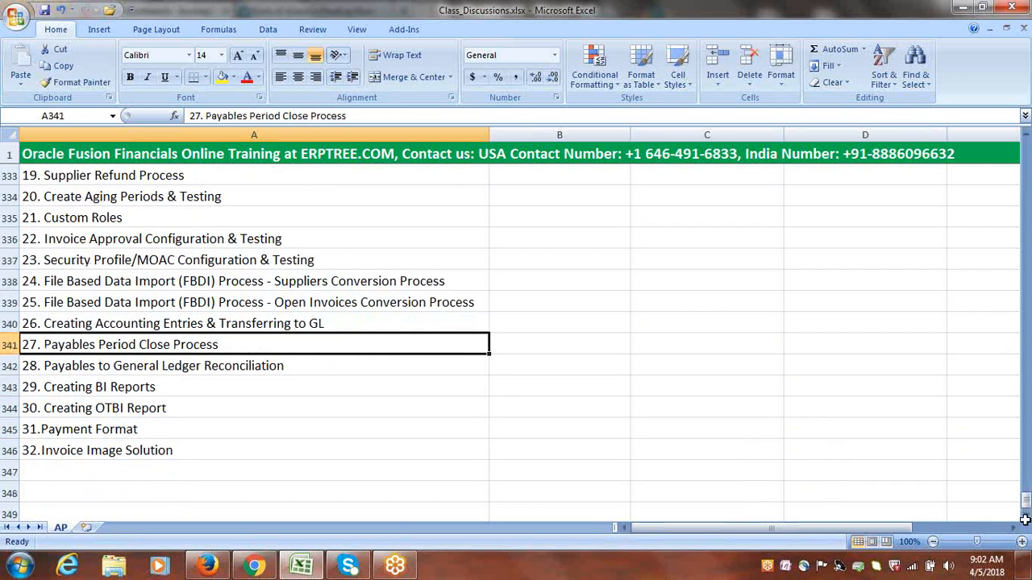
click(138, 365)
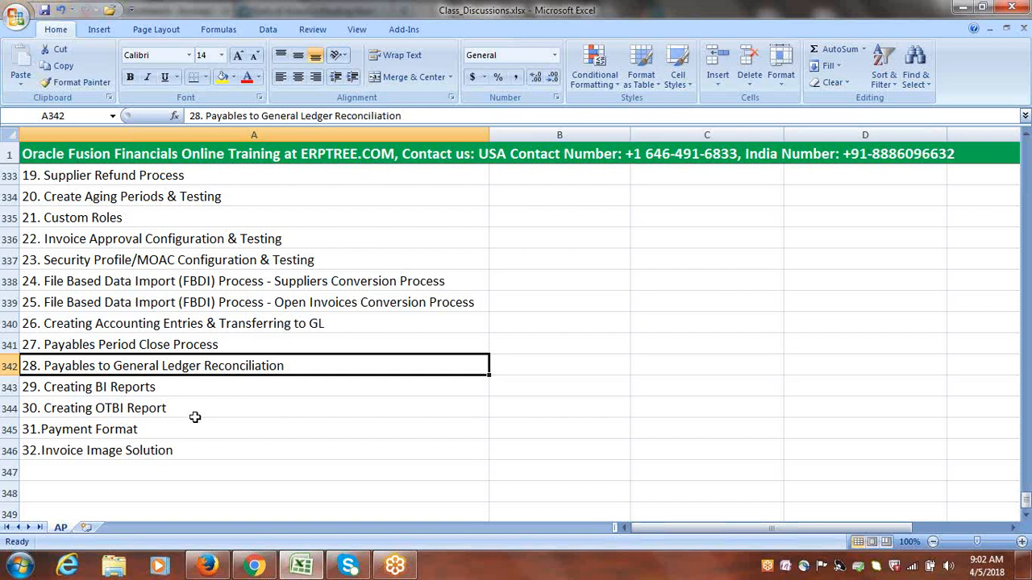
Examine topic 29, Creating BI Reports, highlighting its wording inside the cell
click(149, 389)
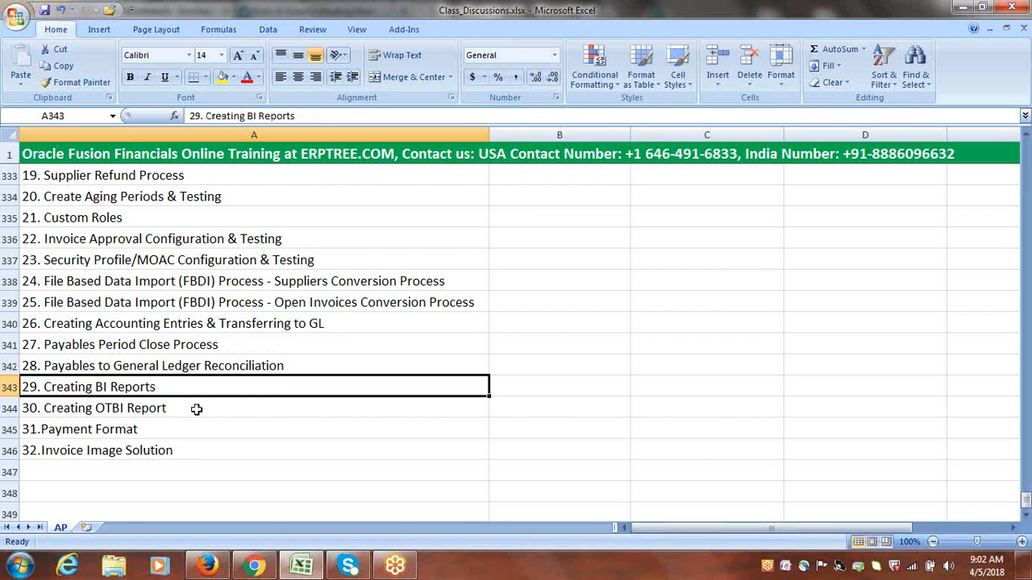
double_click(159, 389)
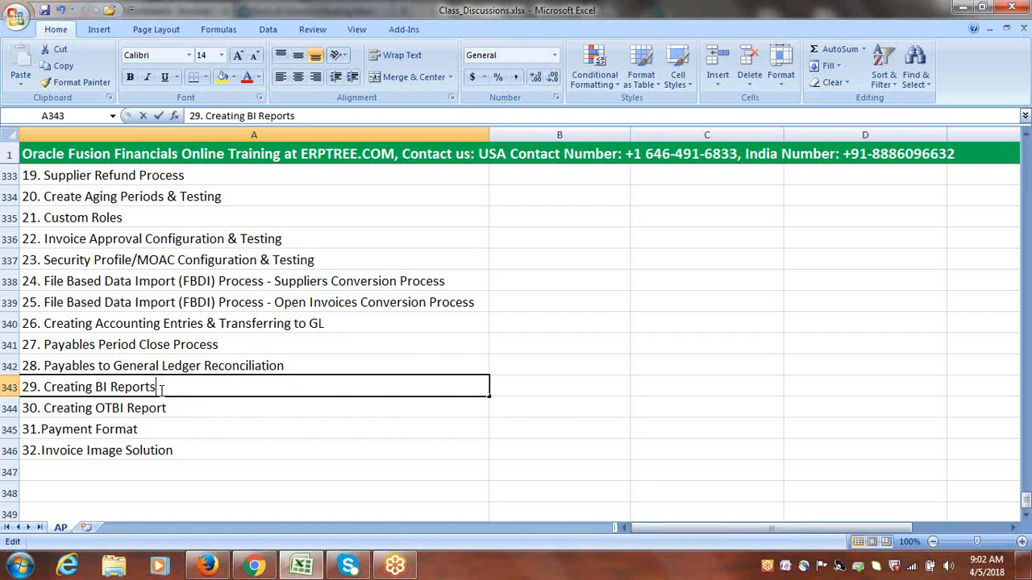
drag(160, 389, 95, 389)
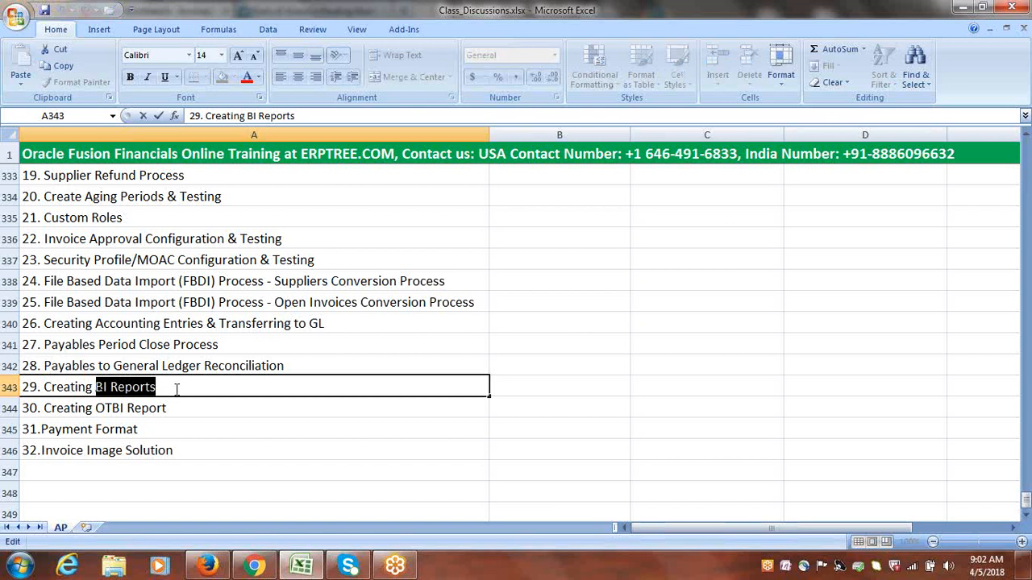
drag(176, 390, 43, 388)
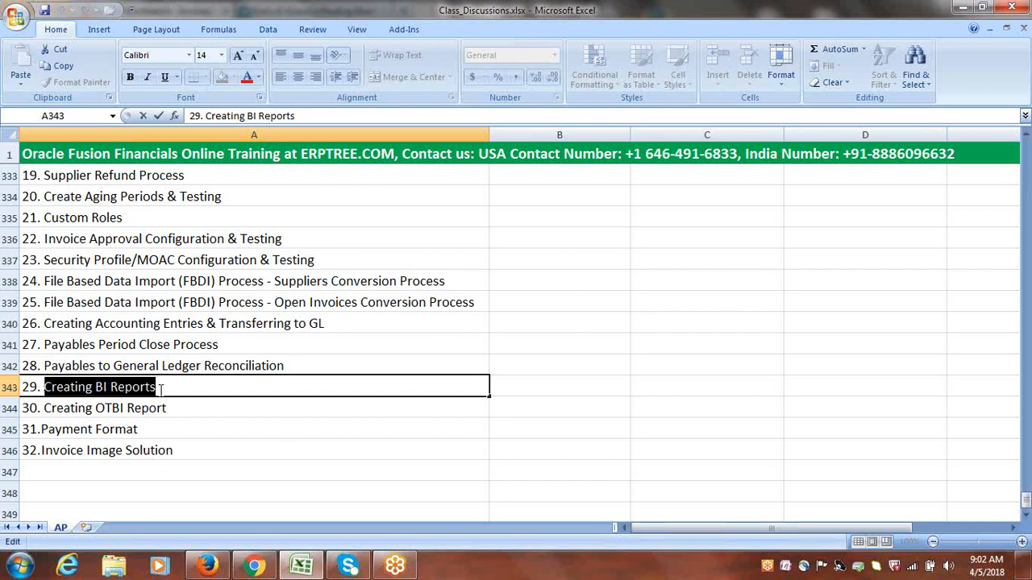
drag(161, 390, 44, 388)
drag(169, 387, 45, 390)
Review topics 30 to 32 on OTBI Report, Payment Format and Invoice Image Solution, and select the list up to the Transaction Process/Features/Concepts heading
click(125, 408)
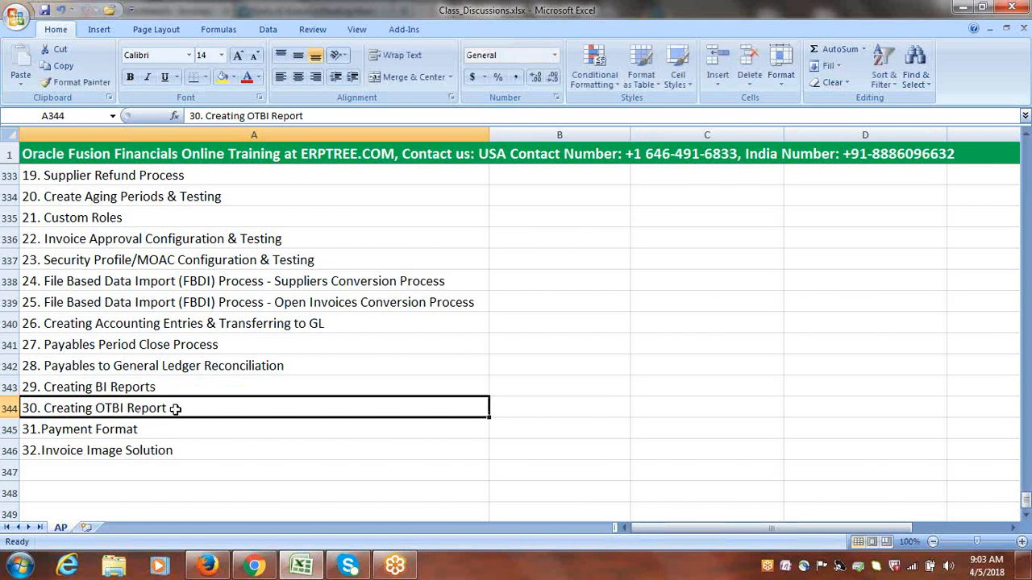
click(115, 431)
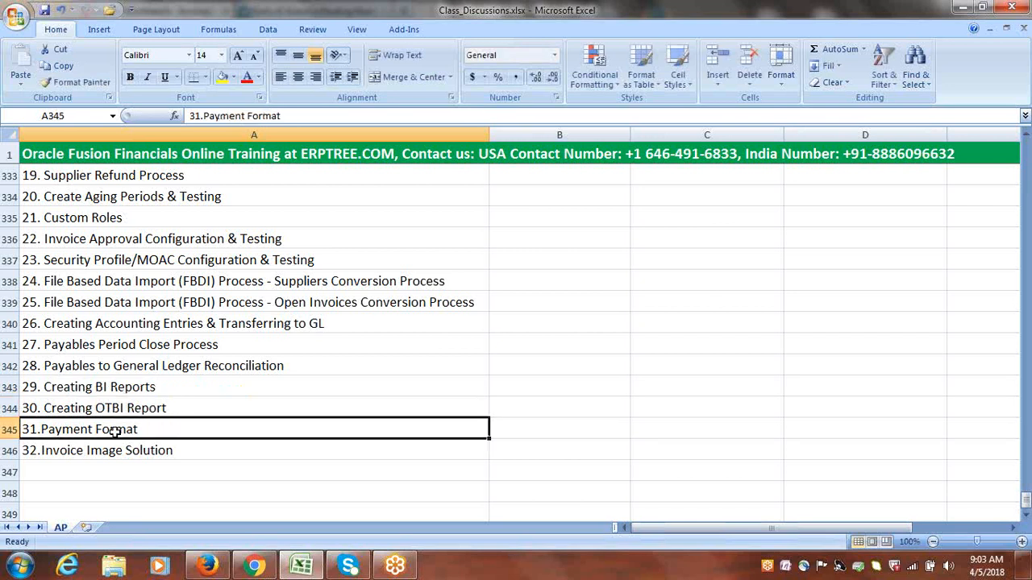
click(153, 454)
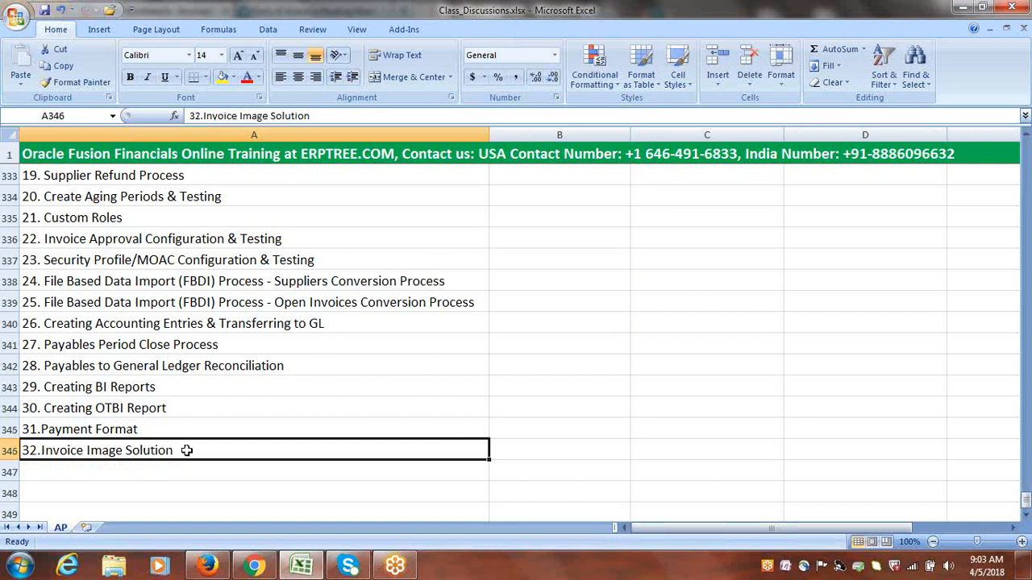
click(246, 401)
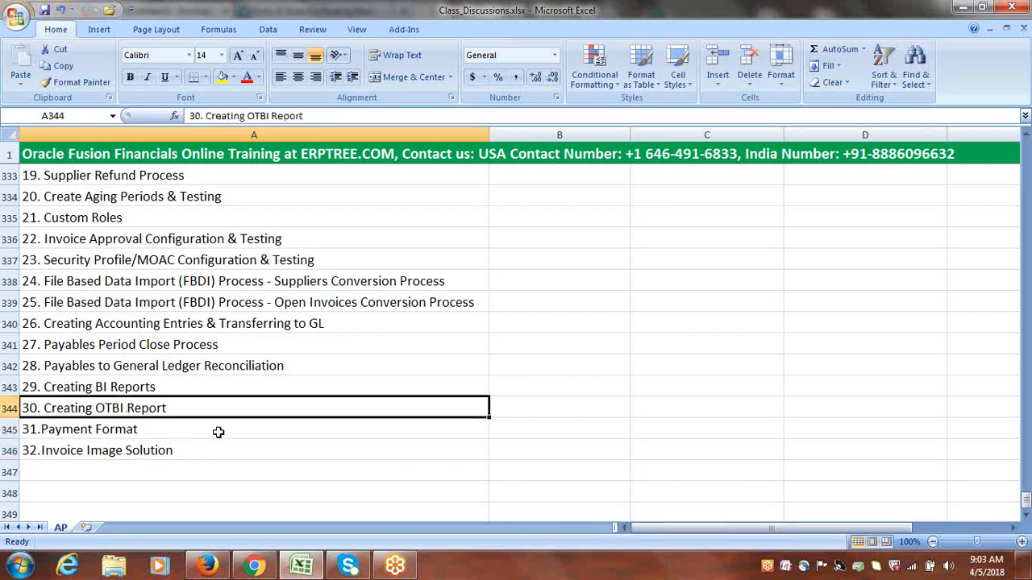
drag(168, 451, 182, 221)
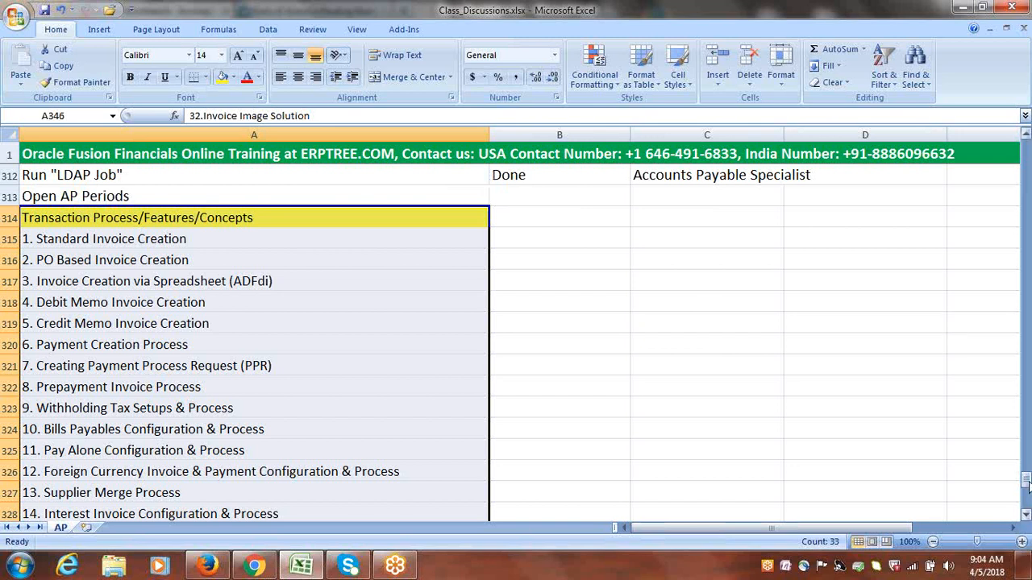
Mark the Open AP Periods setup task as Done in column B
drag(1026, 483, 1027, 469)
click(528, 421)
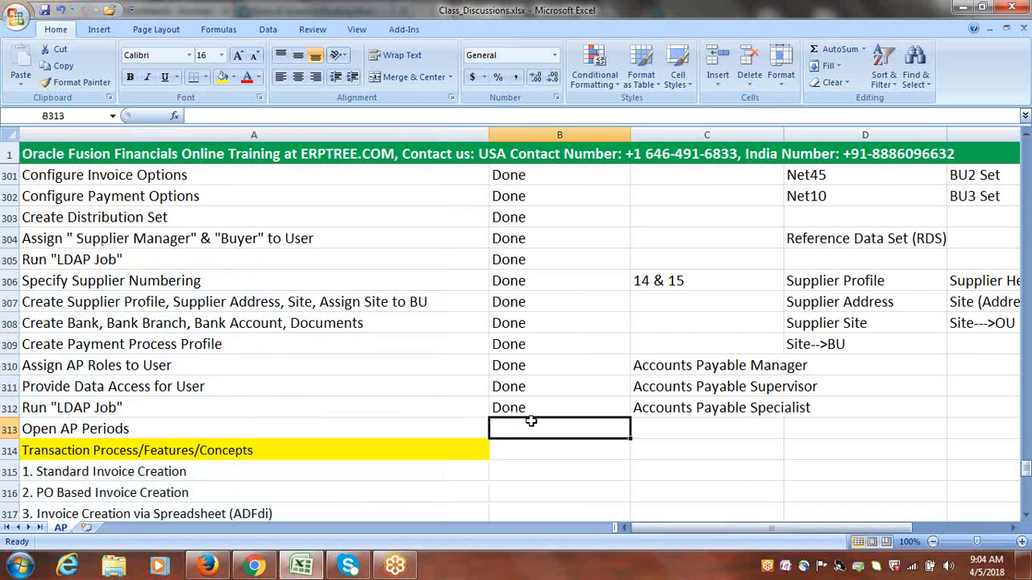
text(done)
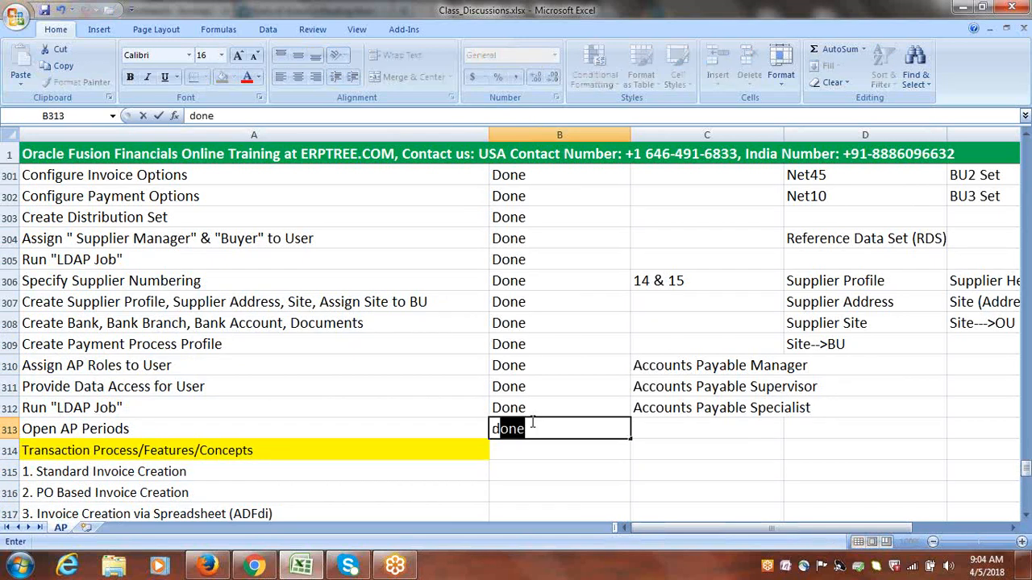
key(Tab)
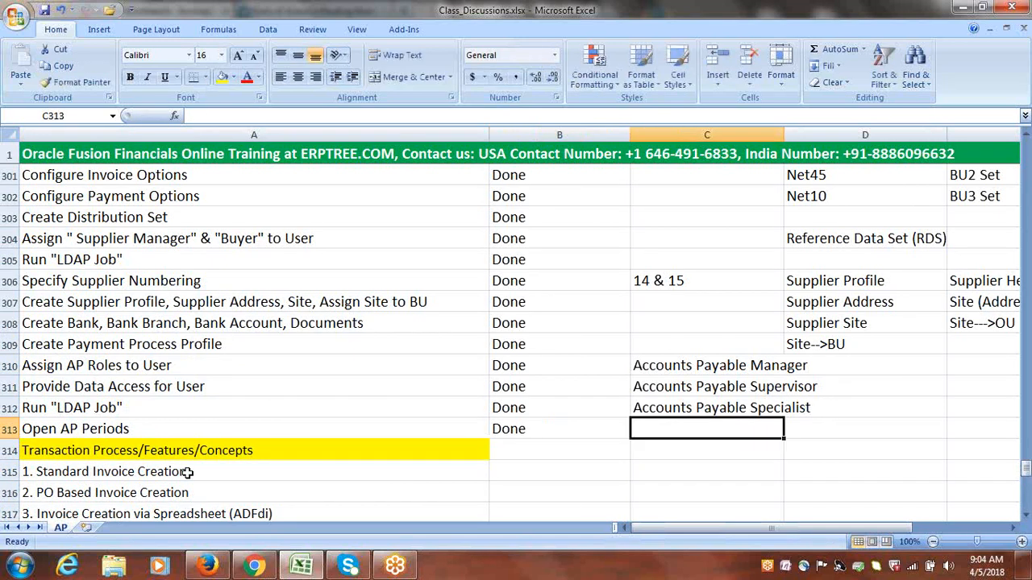
Enter ABC in cell C316, on the PO Based Invoice Creation row below the Accounts Payable roles
click(133, 467)
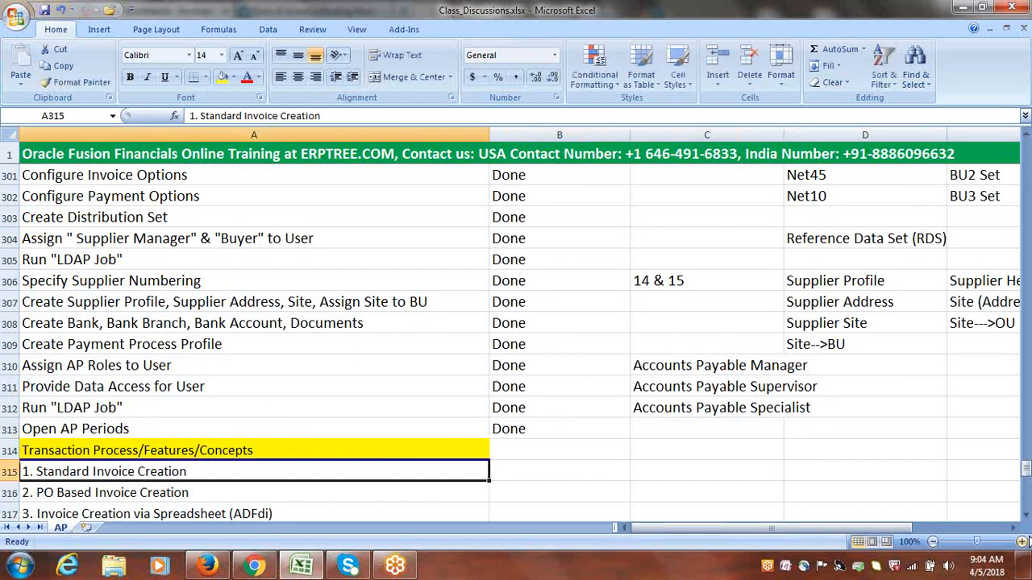
click(1026, 516)
click(1025, 516)
click(1025, 516)
click(1025, 516)
click(1026, 516)
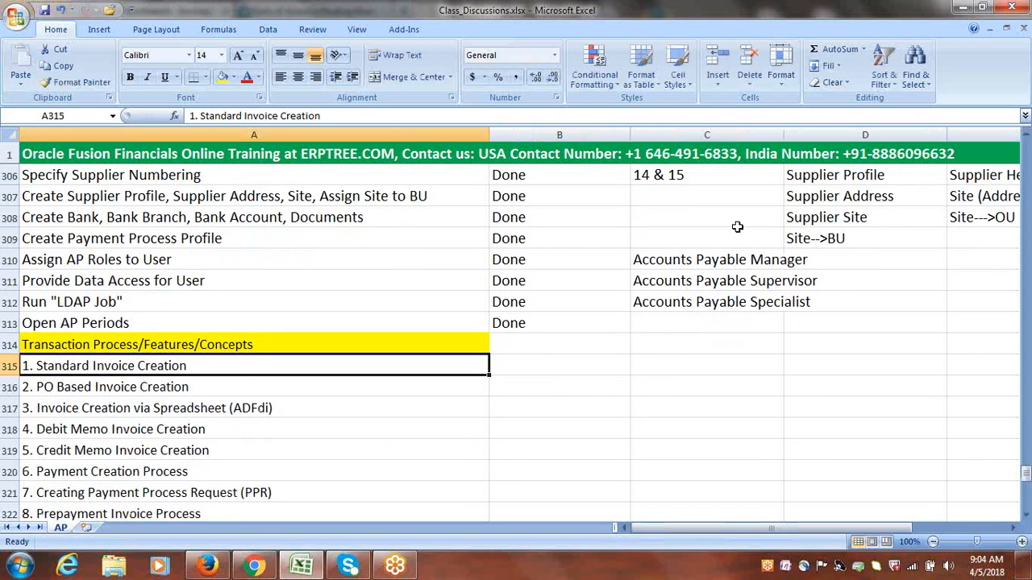
drag(721, 255, 727, 297)
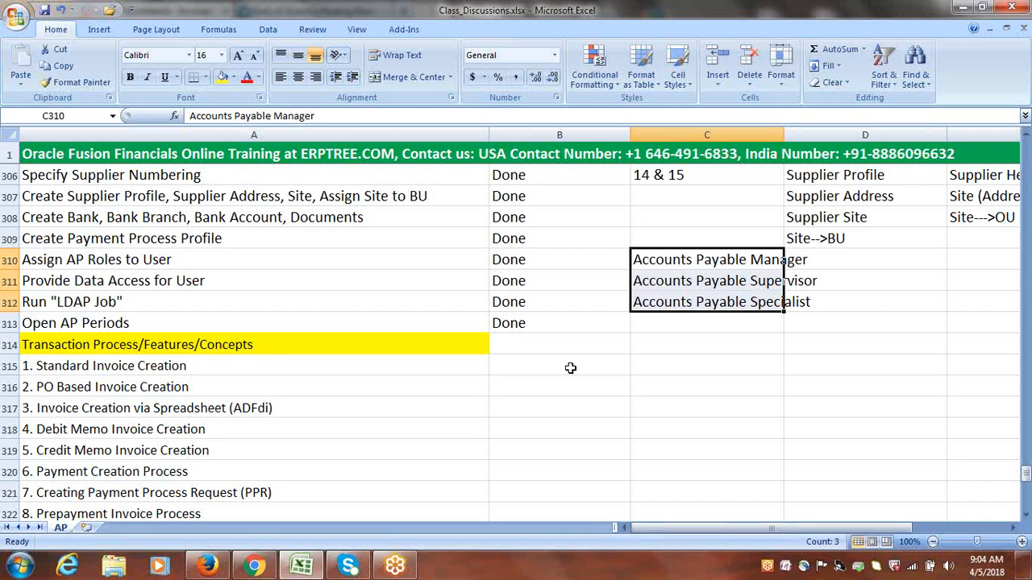
click(690, 302)
click(680, 390)
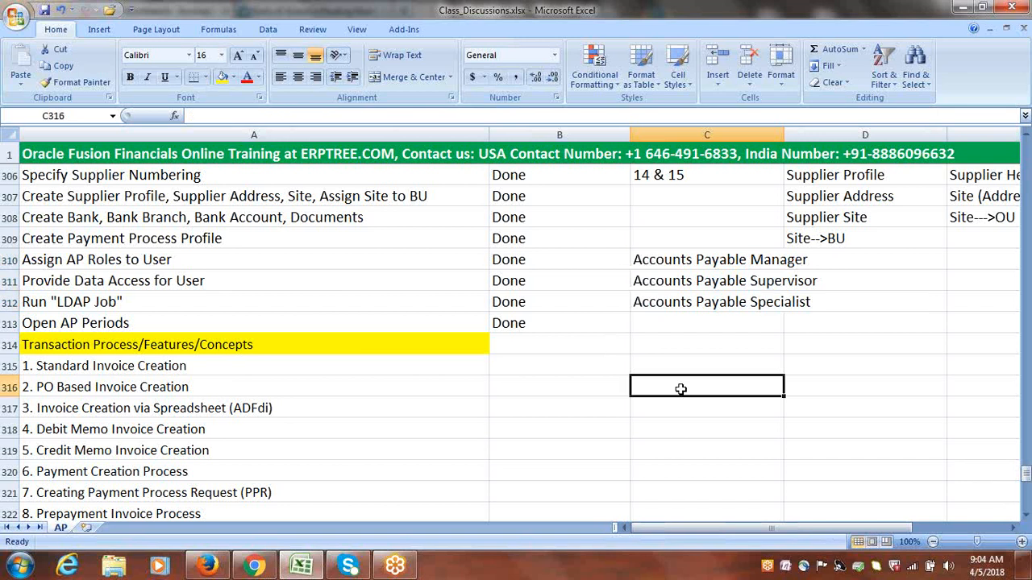
text(ABC)
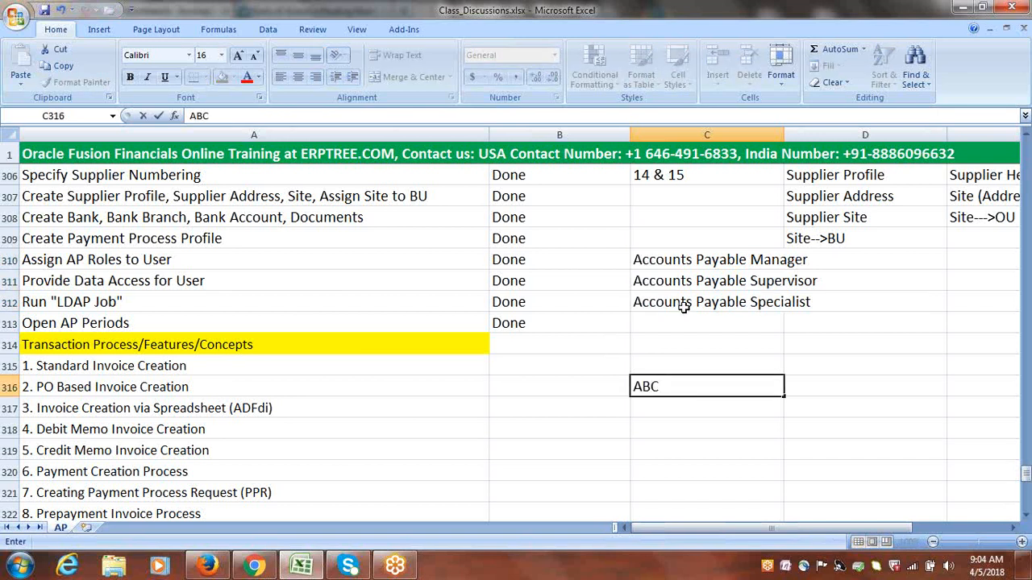
click(683, 307)
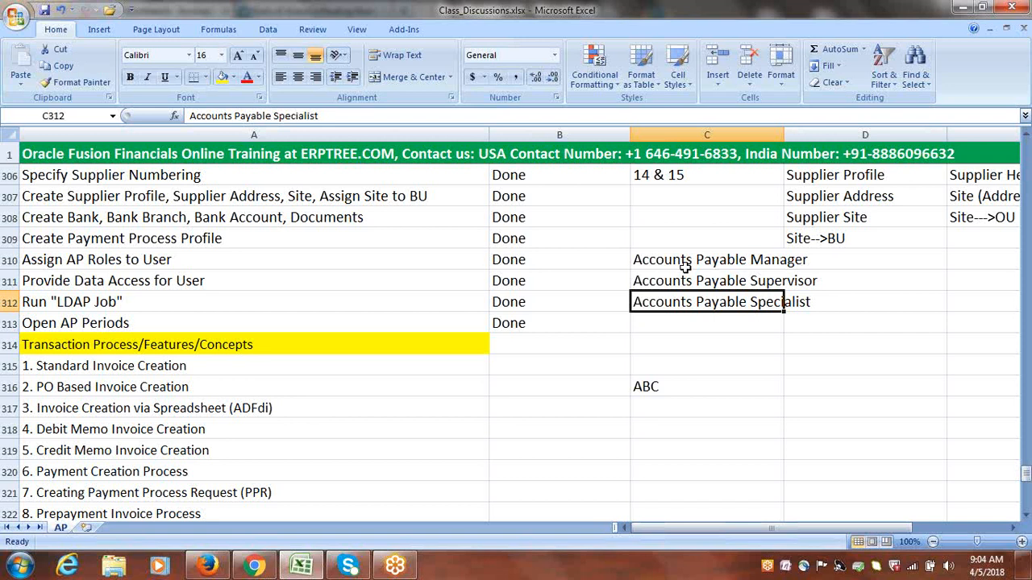
Compare the Accounts Payable Manager, Supervisor and Specialist roles with the ABC entry in column C
drag(680, 262, 682, 302)
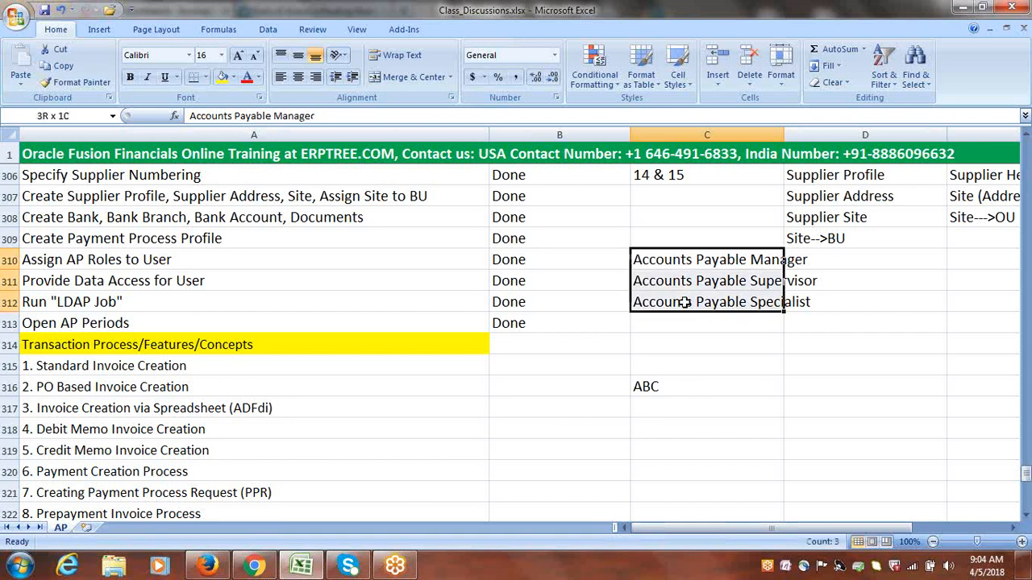
click(671, 387)
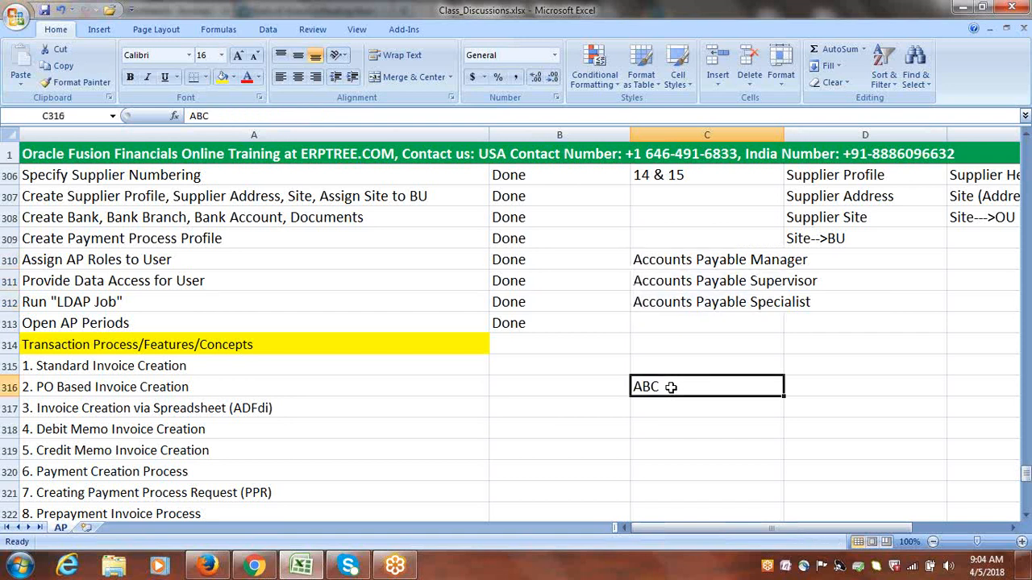
drag(681, 264, 683, 293)
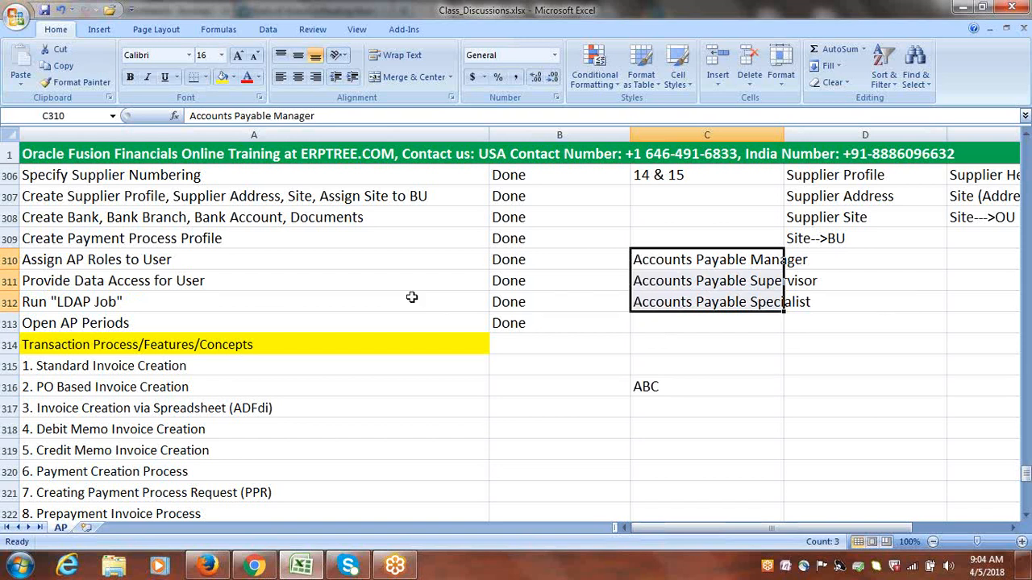
click(685, 259)
click(685, 281)
click(686, 302)
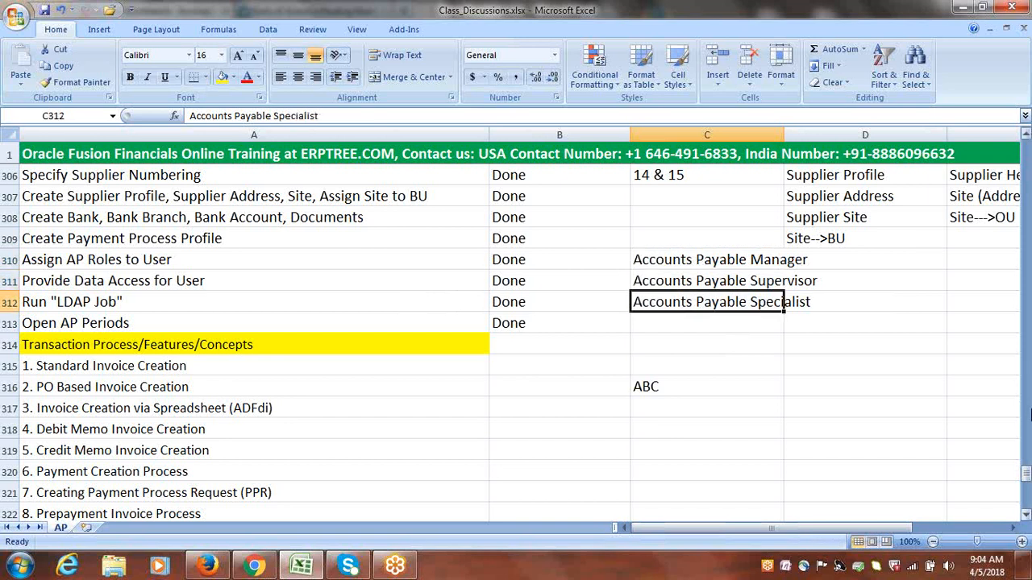
Look back over the Payables setup tasks, the Custom Roles topic and the transaction topics starting with Standard Invoice Creation
click(1025, 136)
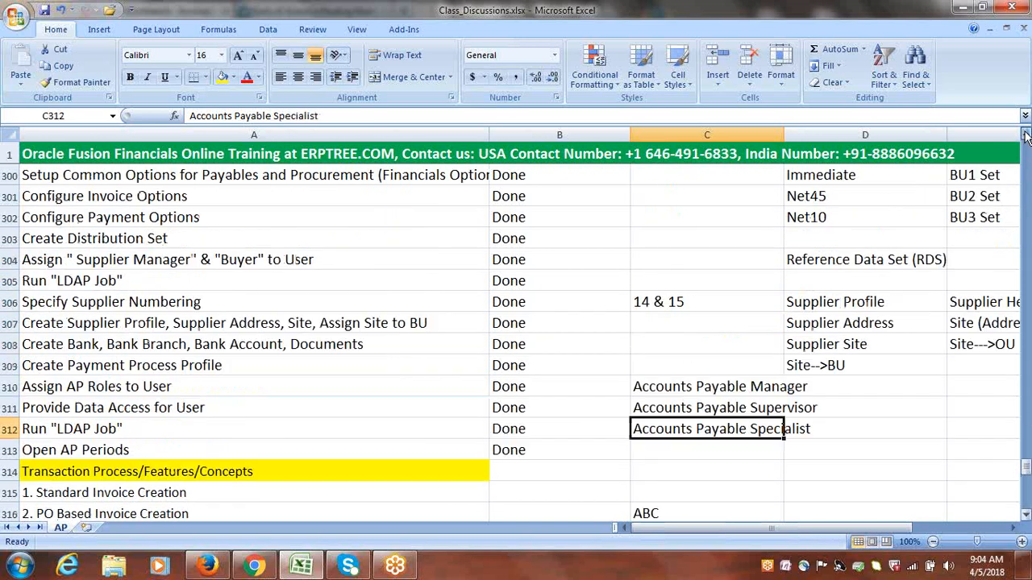
click(1025, 136)
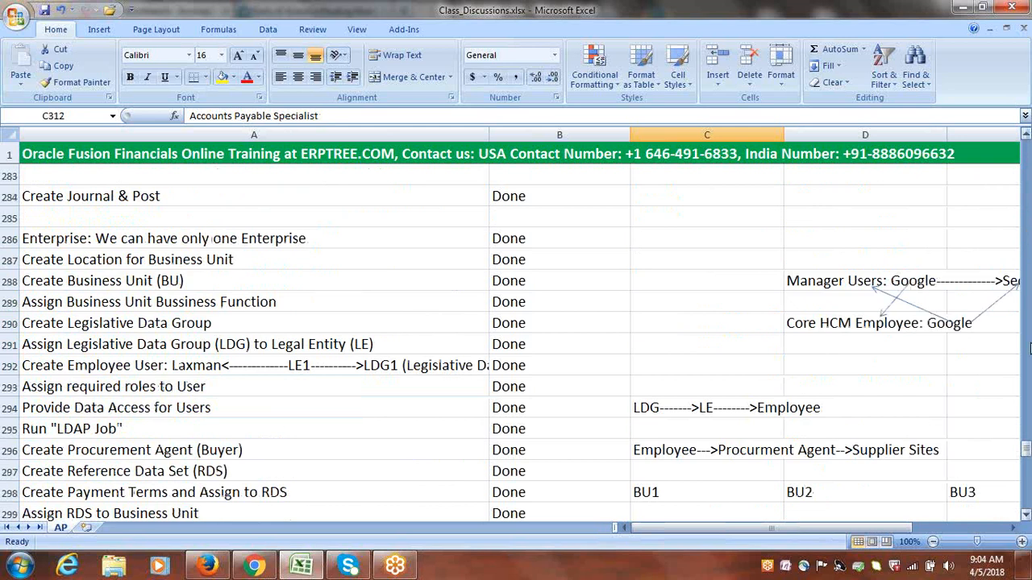
drag(1027, 446, 1025, 493)
click(117, 346)
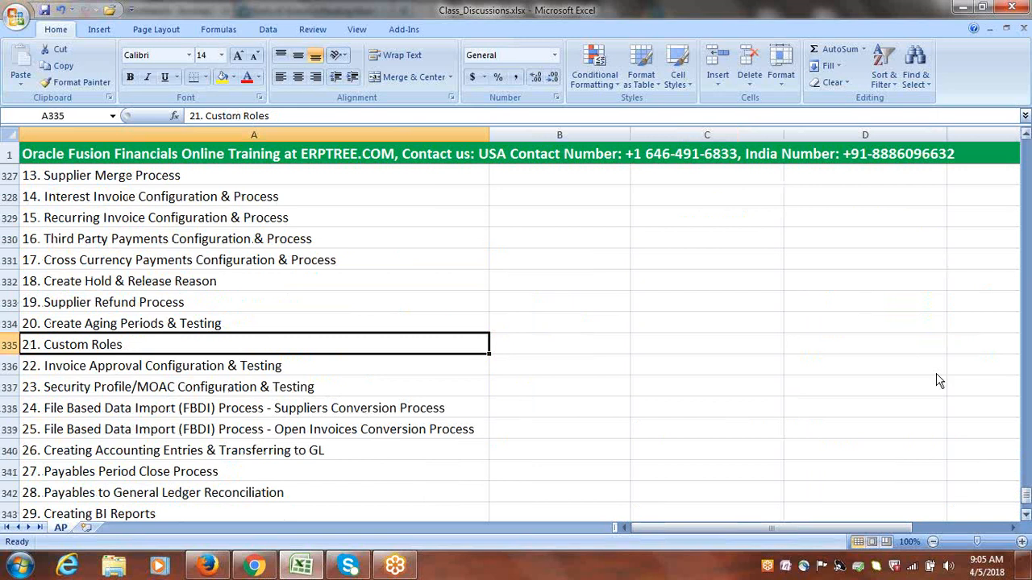
drag(1026, 500, 1017, 463)
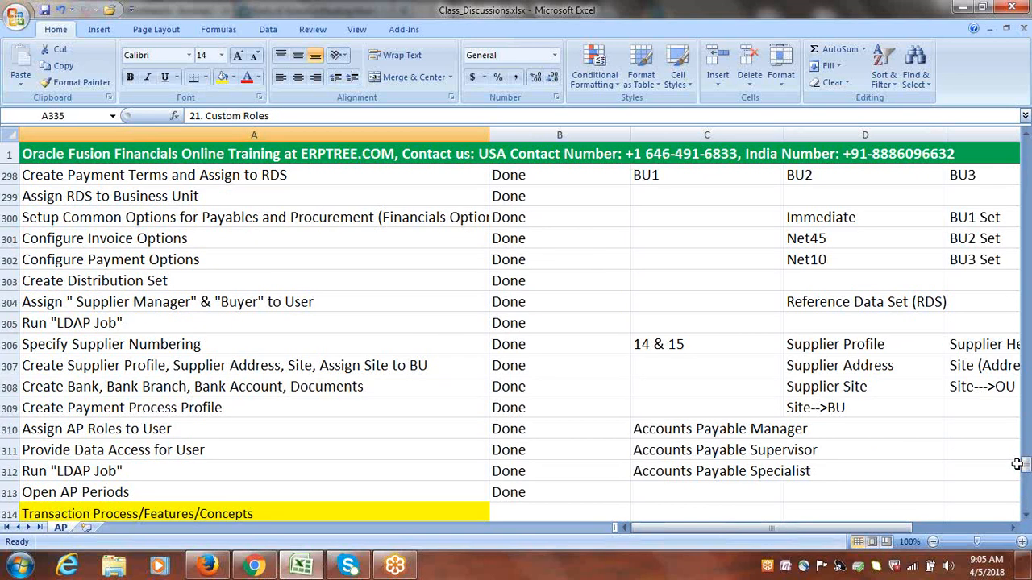
click(568, 387)
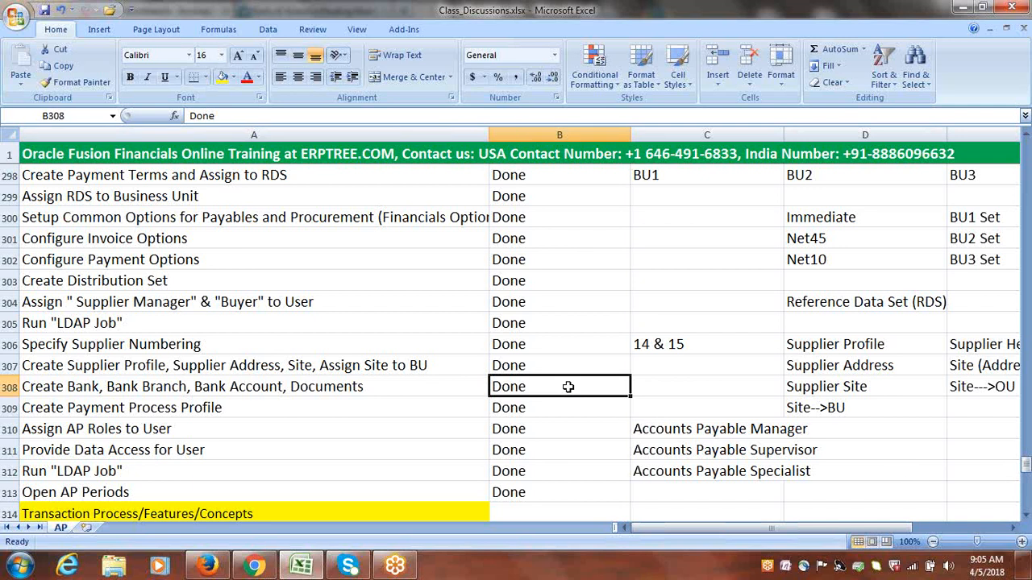
drag(1025, 468, 1027, 487)
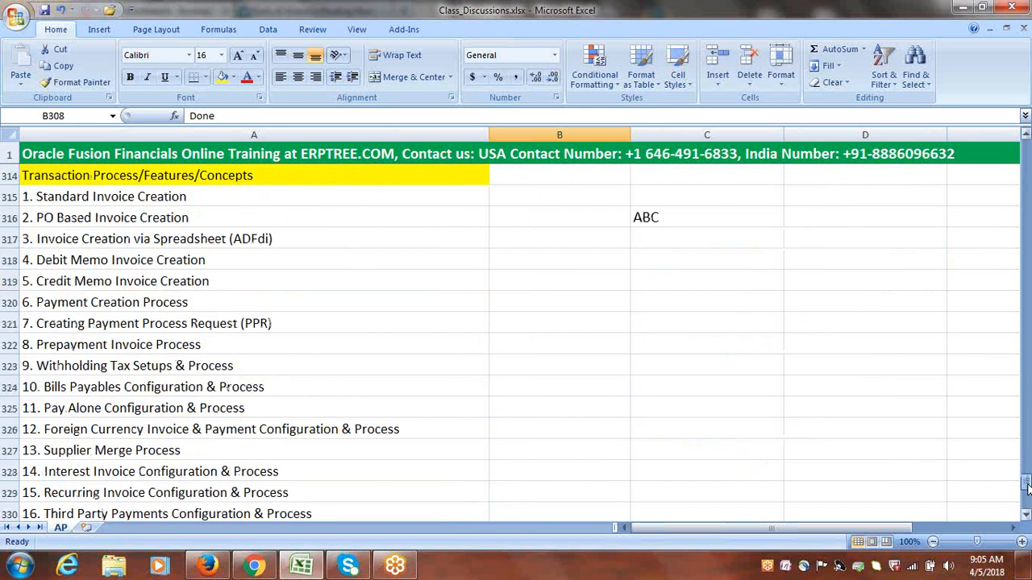
Examine the Creating Payment Process Request (PPR) topic in the list of transaction processes
click(187, 324)
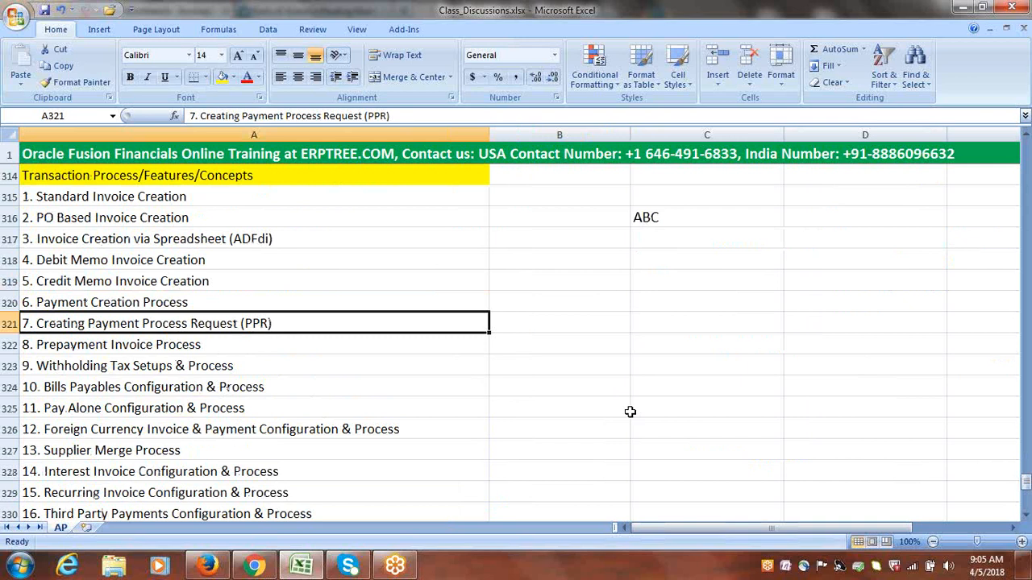
double_click(279, 324)
drag(289, 326, 87, 325)
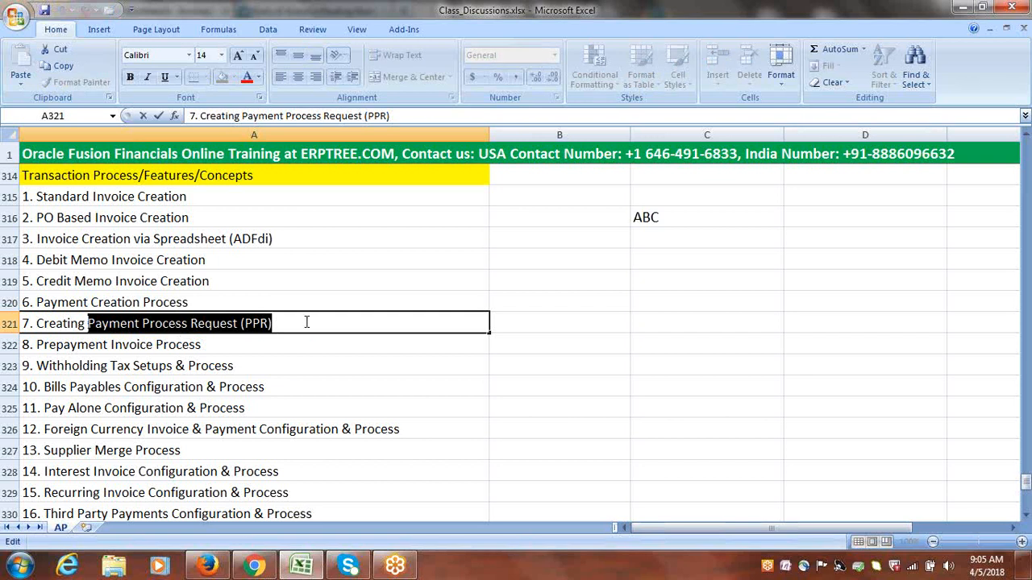
drag(306, 324, 87, 323)
click(539, 325)
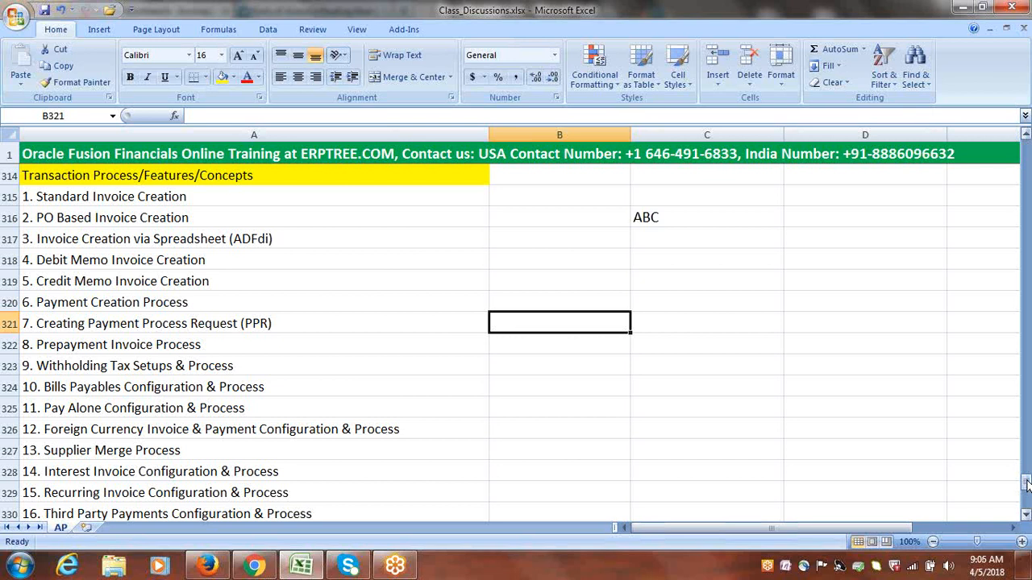
Look back over the Payables setup tasks from Create Payment Terms to Open AP Periods and the notes beside them
drag(1027, 484, 1024, 466)
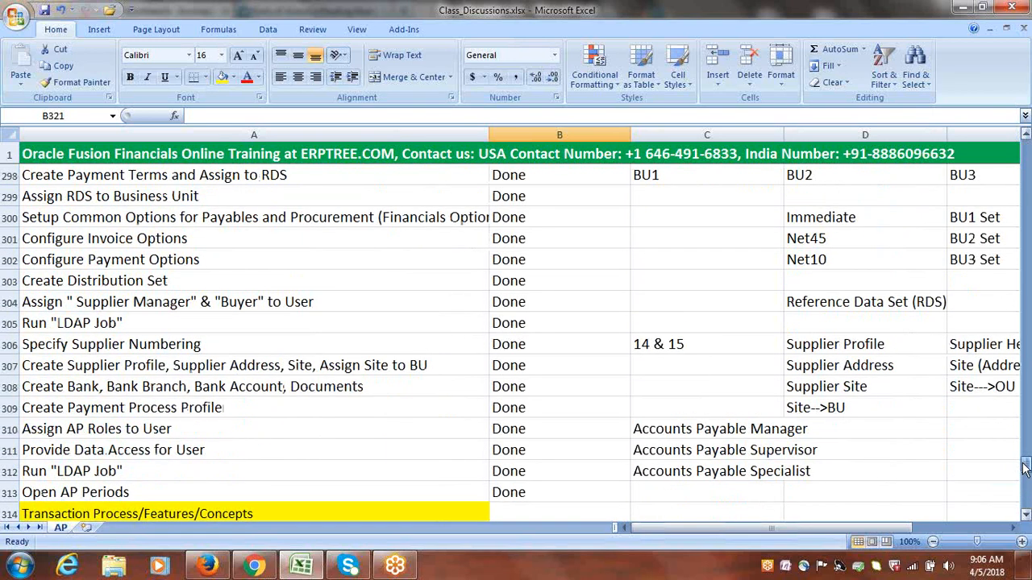
click(569, 430)
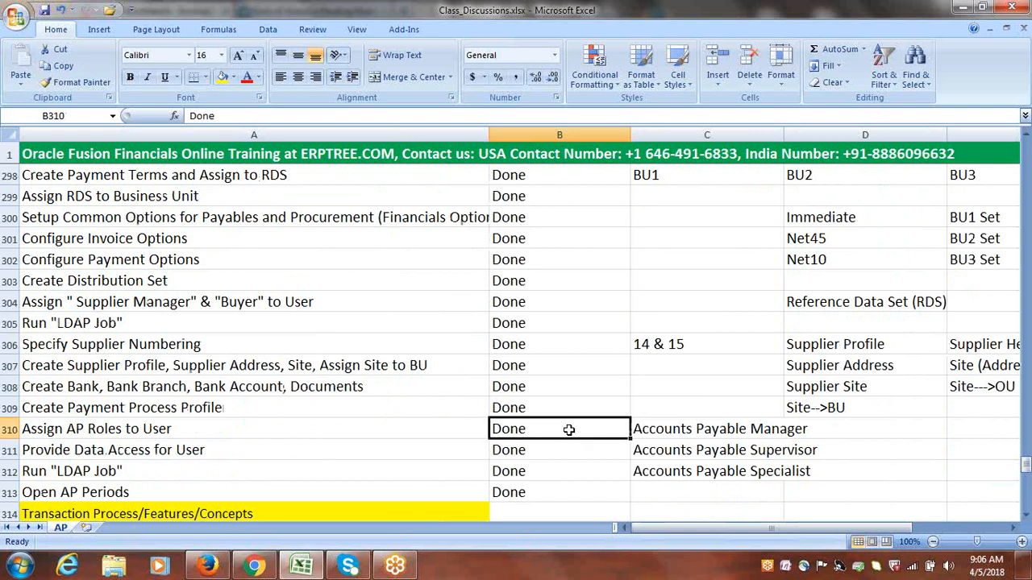
click(671, 387)
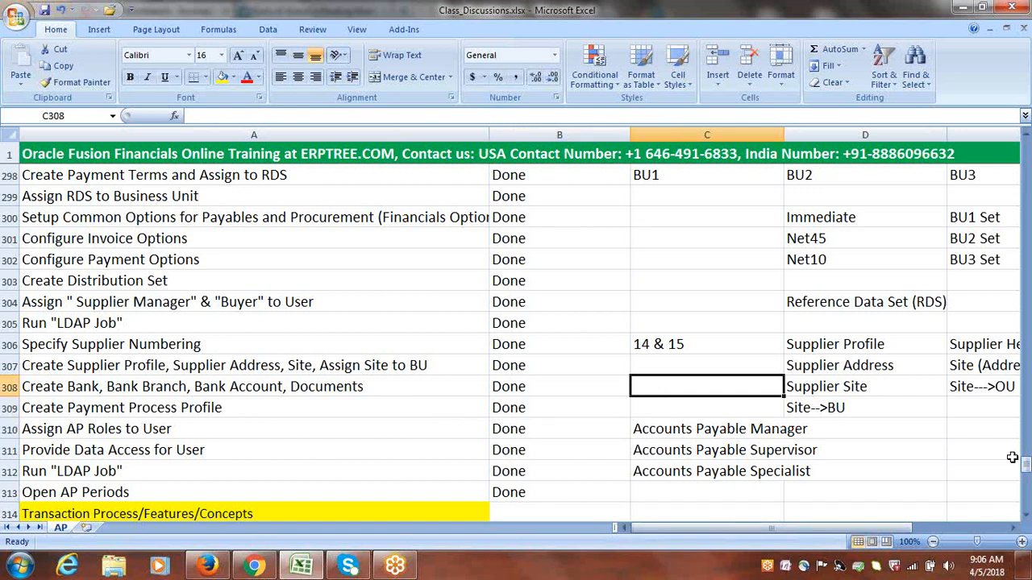
key(Up)
key(Up)
key(Up)
key(Up)
key(Up)
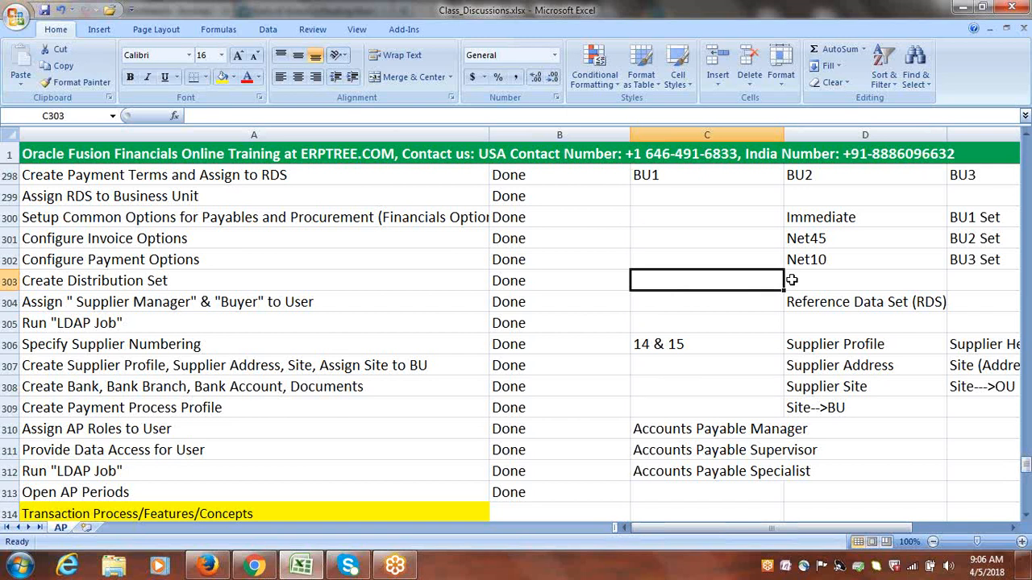
click(717, 307)
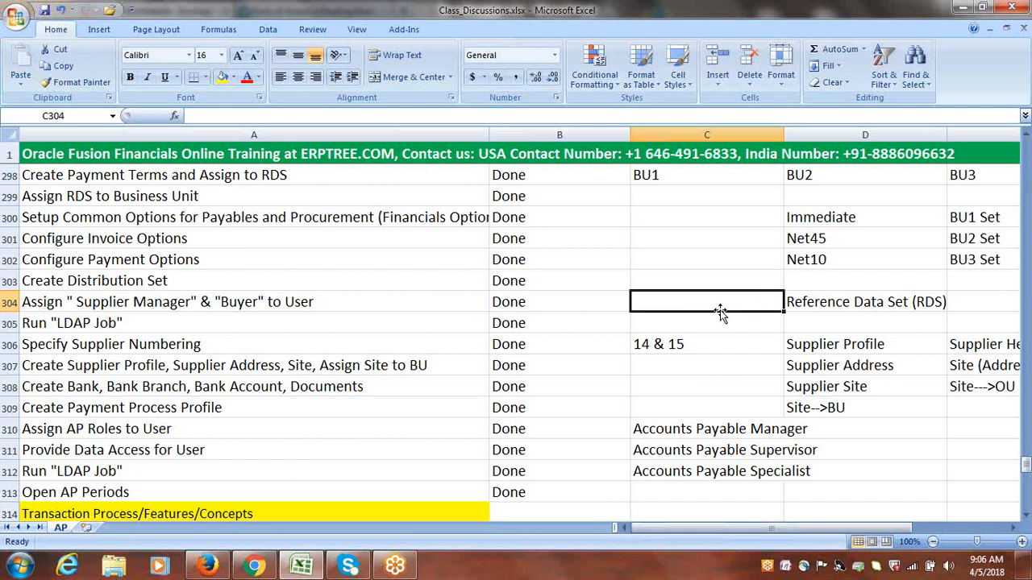
click(702, 370)
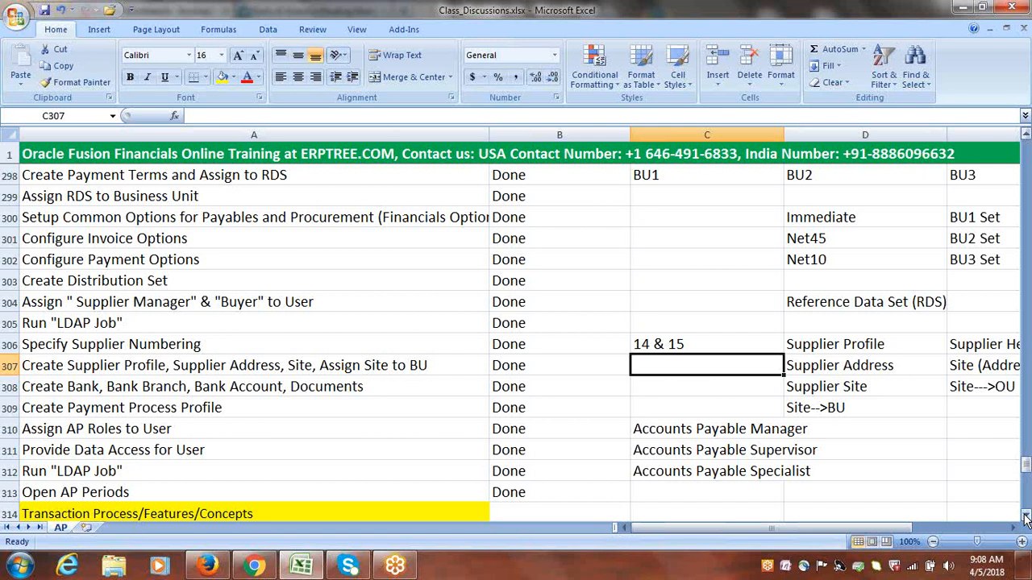
click(697, 259)
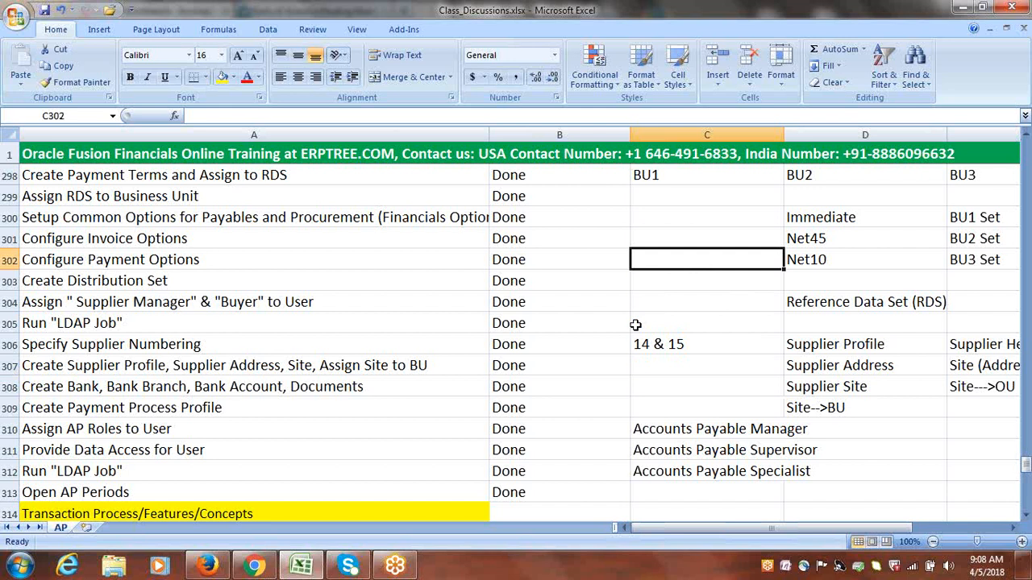
Examine the 14 & 15 note in column C of the Specify Supplier Numbering row, leaving its text as it is
click(693, 345)
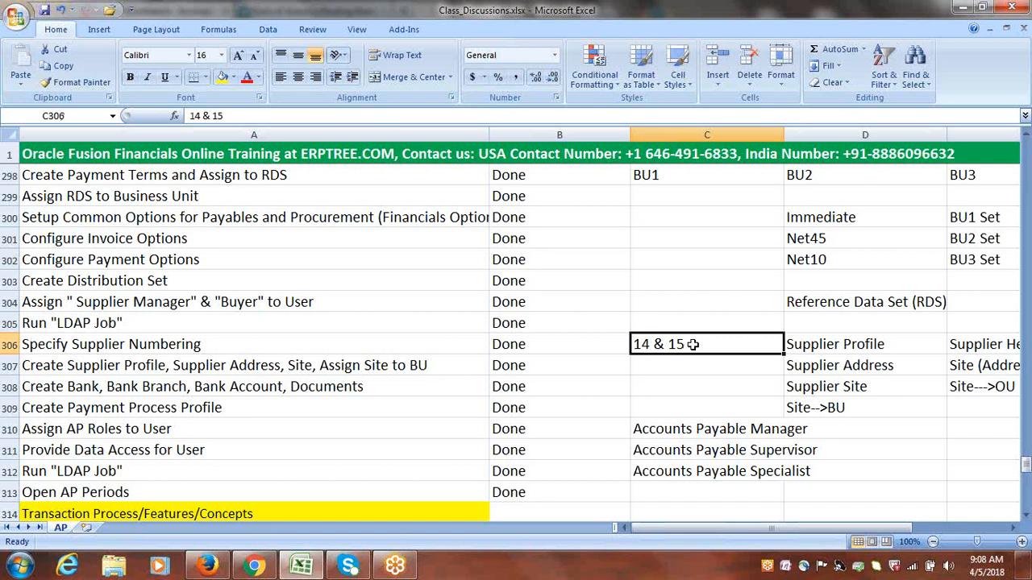
double_click(692, 344)
drag(687, 344, 634, 344)
mouse_move(696, 346)
mouse_down()
mouse_move(636, 345)
mouse_move(690, 346)
mouse_up()
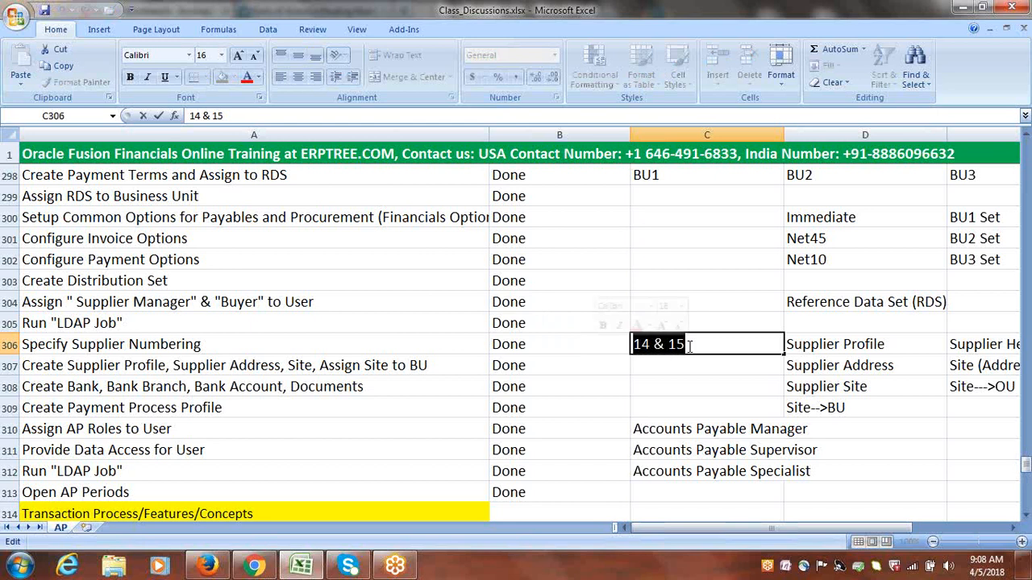
click(689, 346)
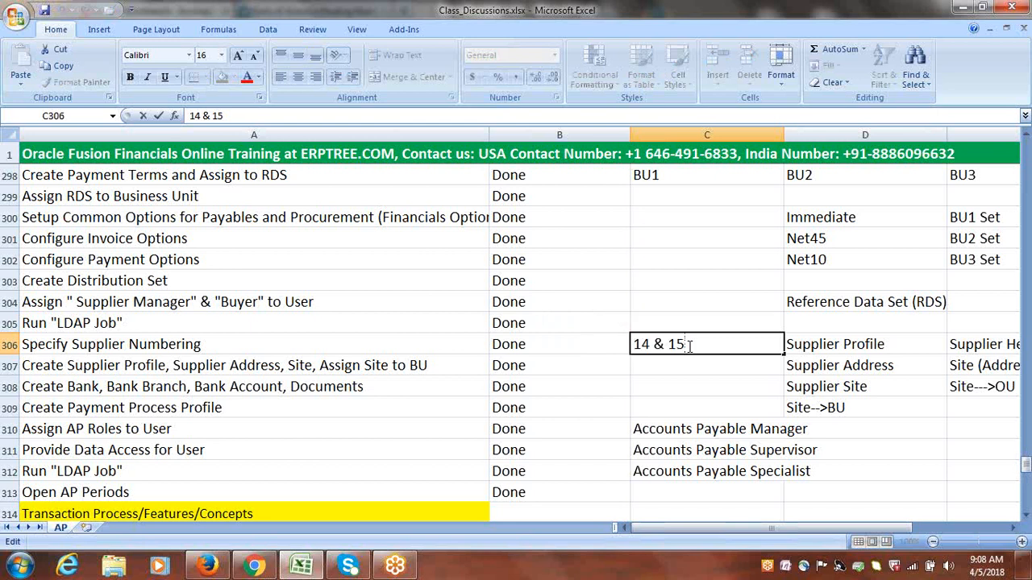
drag(692, 346, 633, 345)
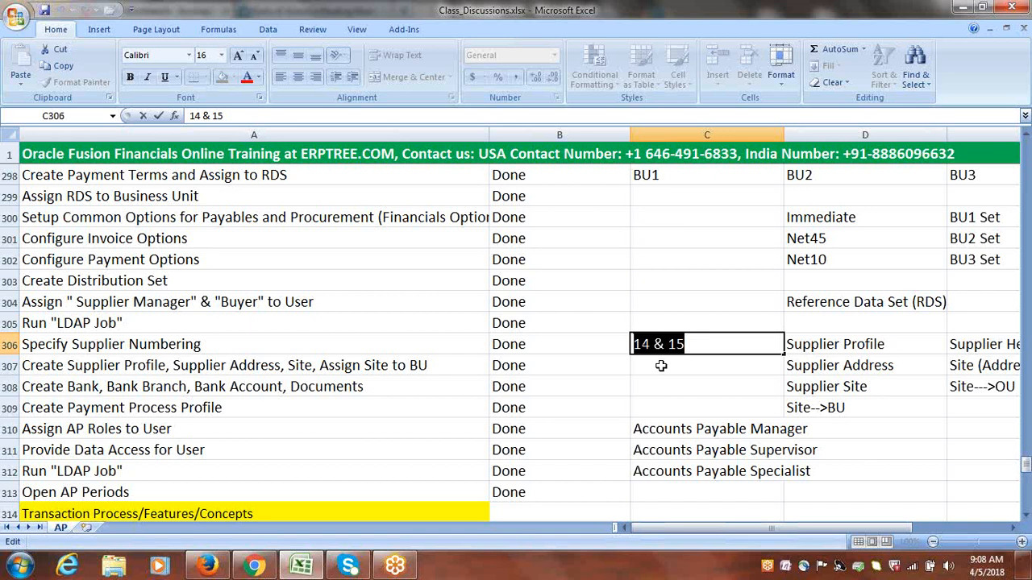
click(660, 366)
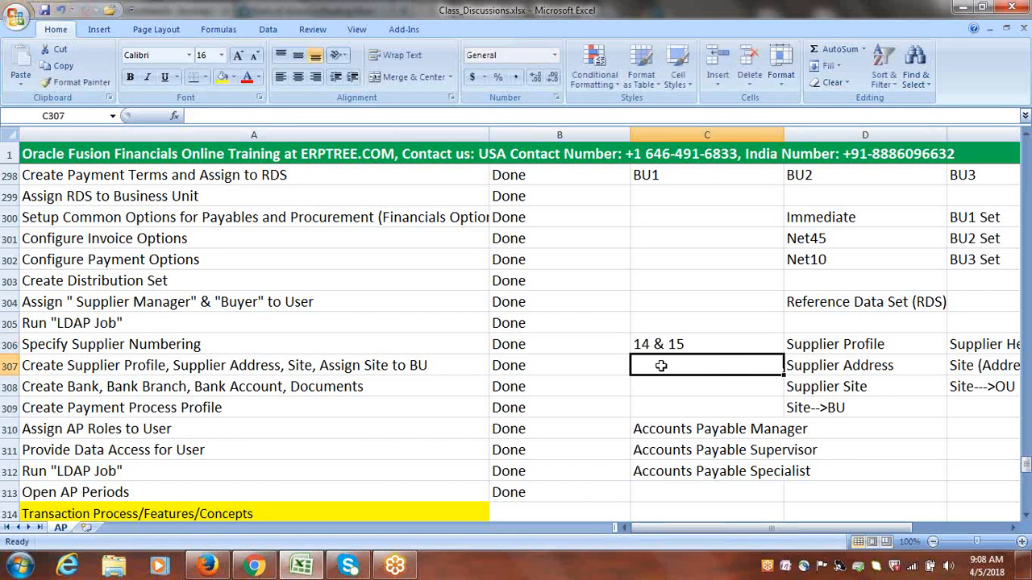
click(673, 345)
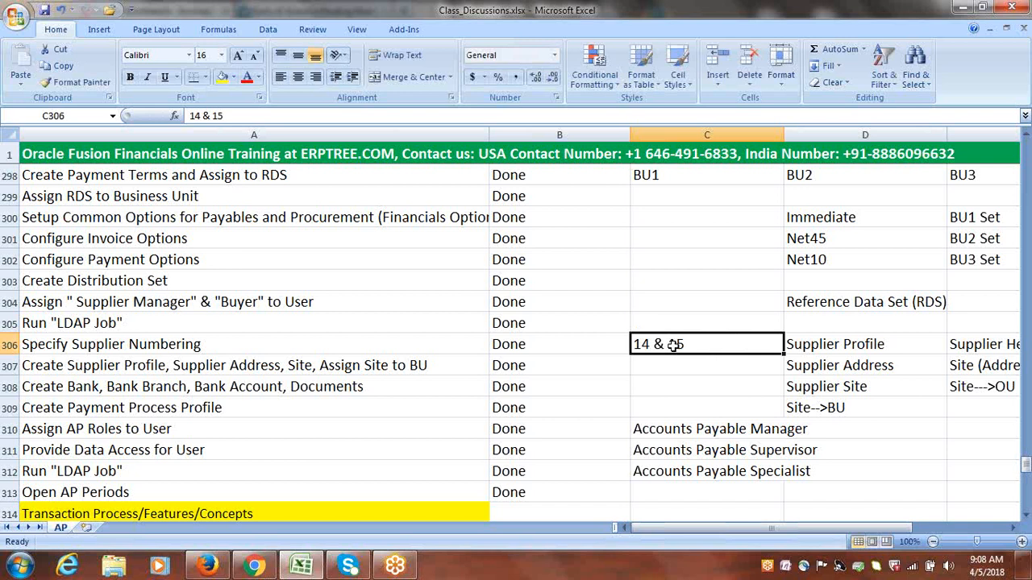
Enter the training contact's e-mail address in cell C303, on the Create Distribution Set row
click(645, 280)
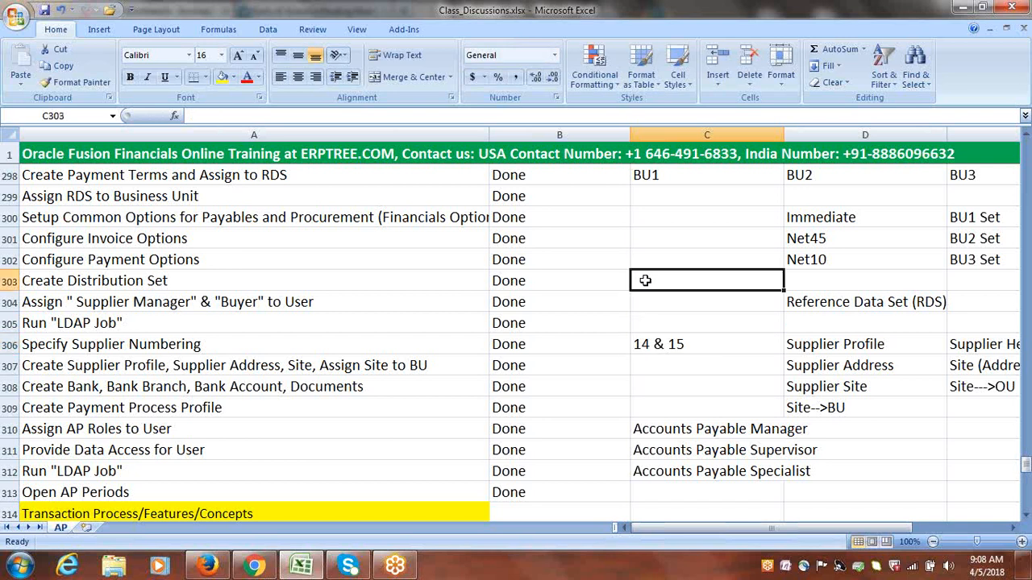
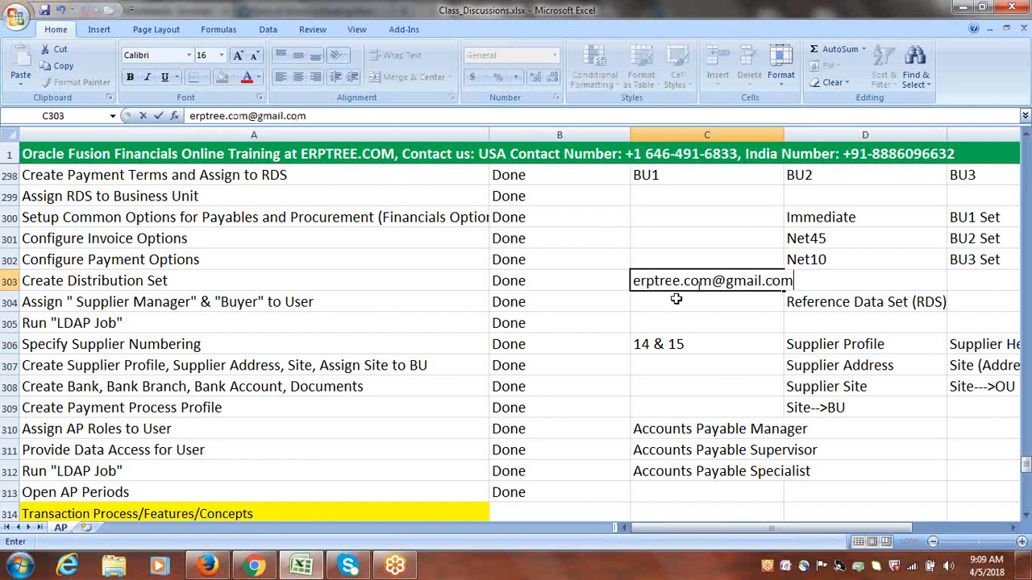
Widen column C slightly to fit the e-mail address and save the workbook
click(783, 131)
drag(784, 133, 806, 148)
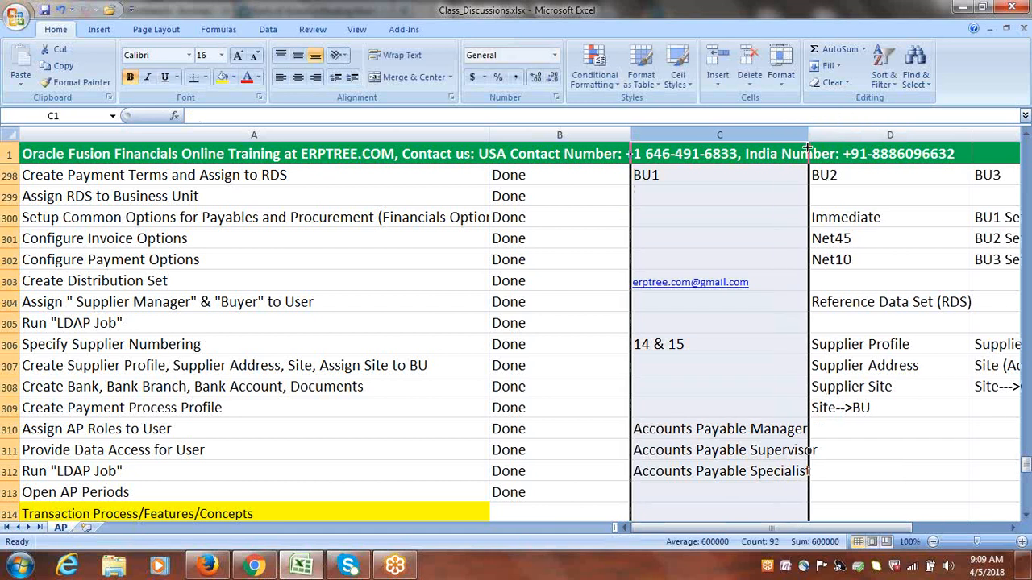
click(714, 295)
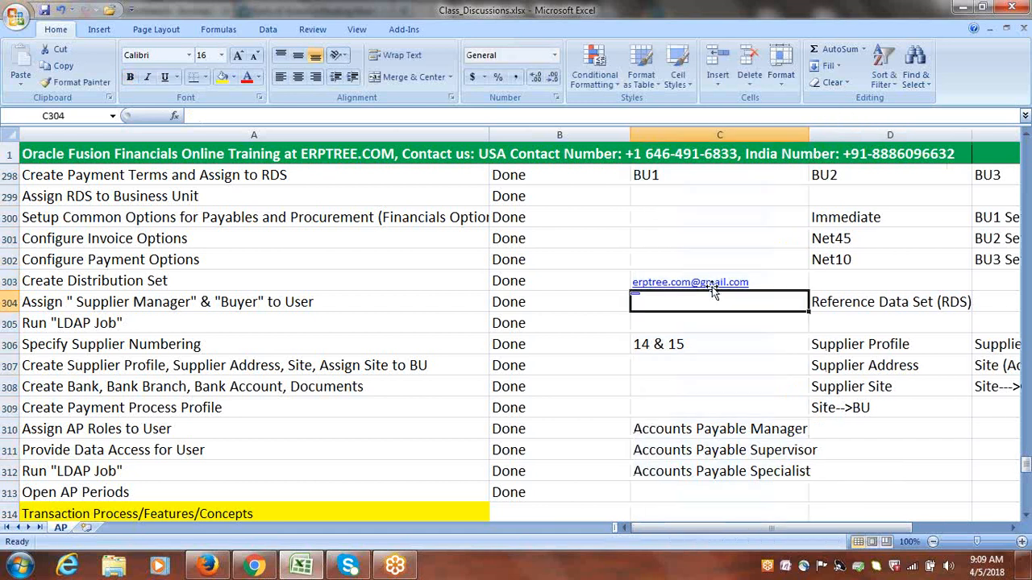
click(685, 360)
key(ctrl+s)
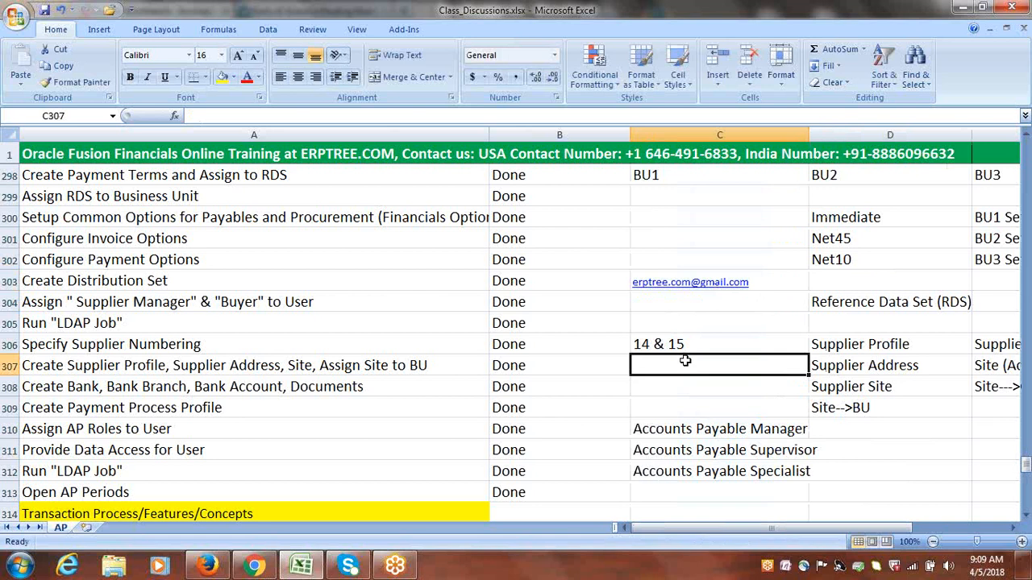
click(1012, 7)
click(981, 57)
click(866, 275)
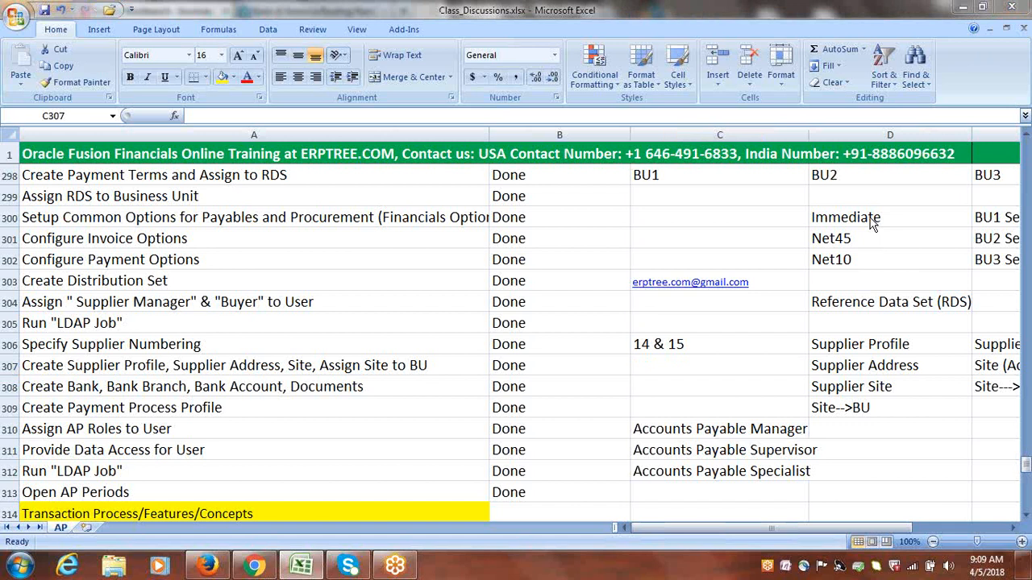
click(849, 32)
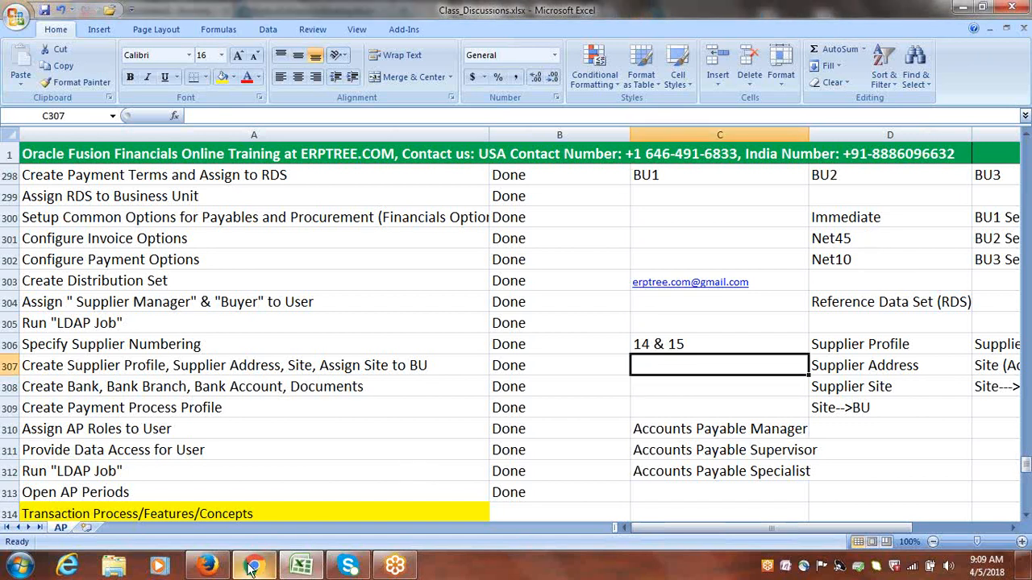
Switch to Chrome and find the 14th session recording in Google Drive's C: Mar-18-R13-Fusion Financials folder
mouse_move(199, 569)
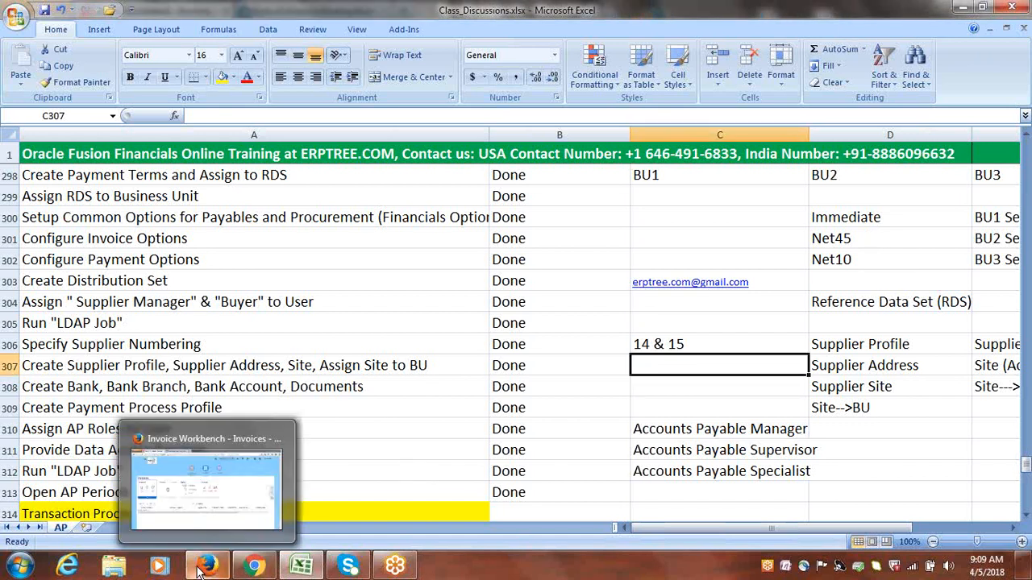
click(254, 567)
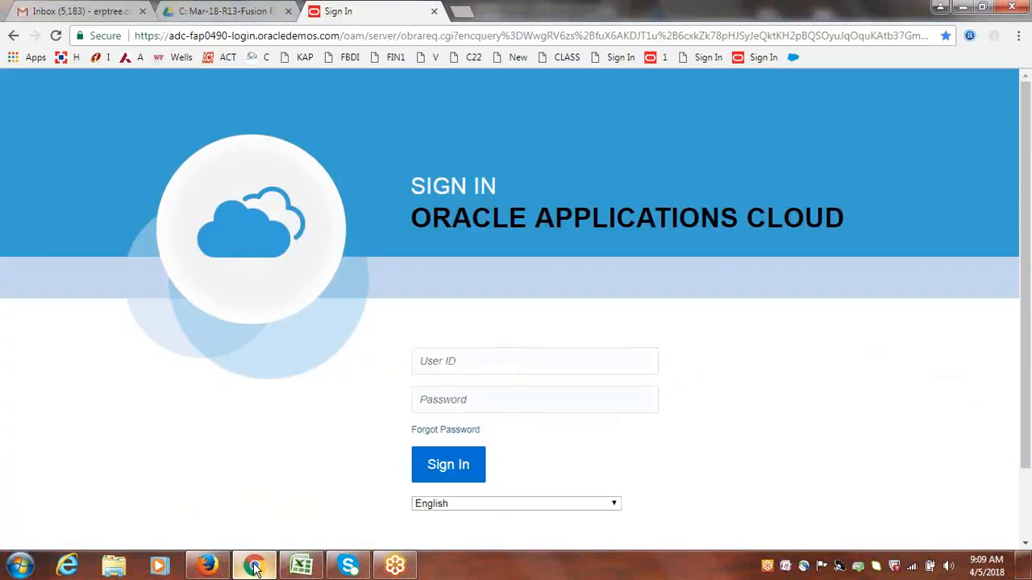
click(237, 8)
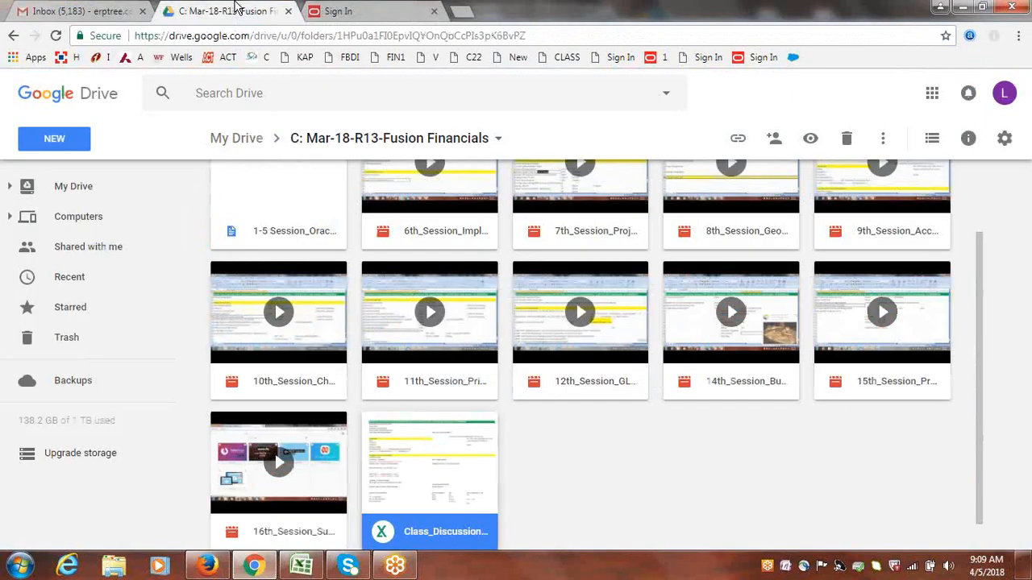
click(787, 511)
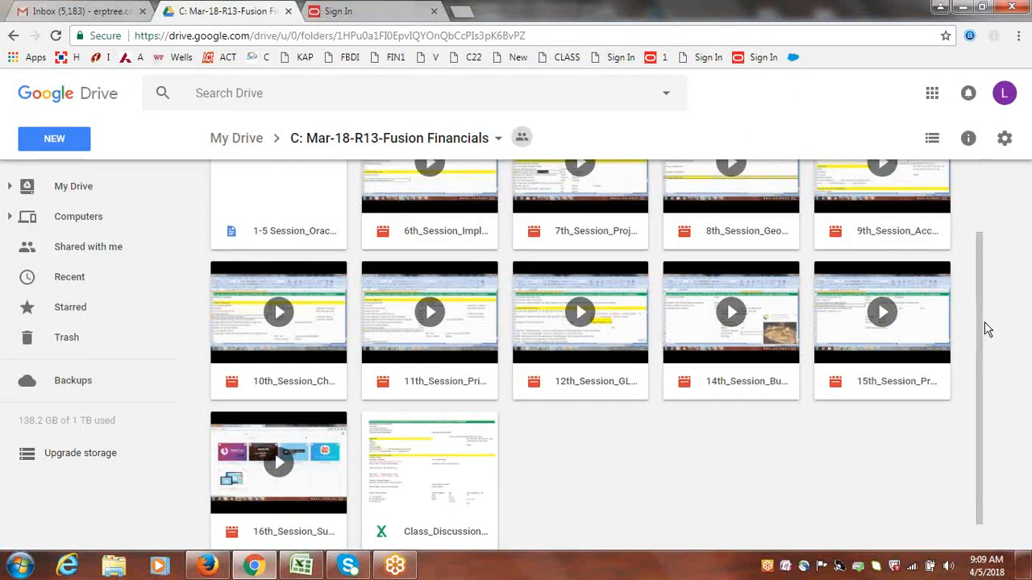
scroll(983, 350, down, 1)
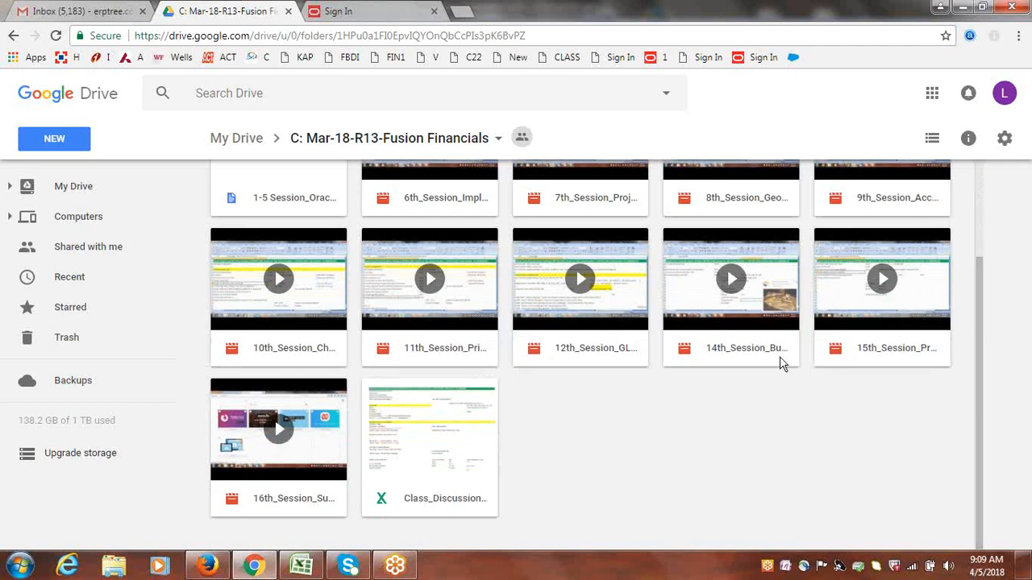
Preview the 14th_Session_BusinessFunctions_EmployeeUser_2018-03-30.wmv recording and download it despite the missing virus scan
double_click(749, 308)
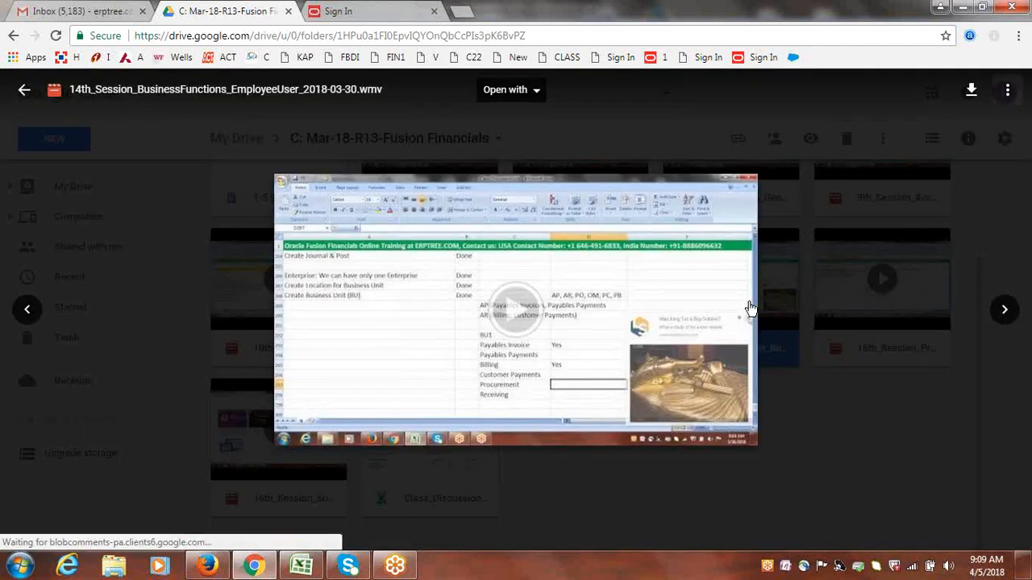
click(971, 90)
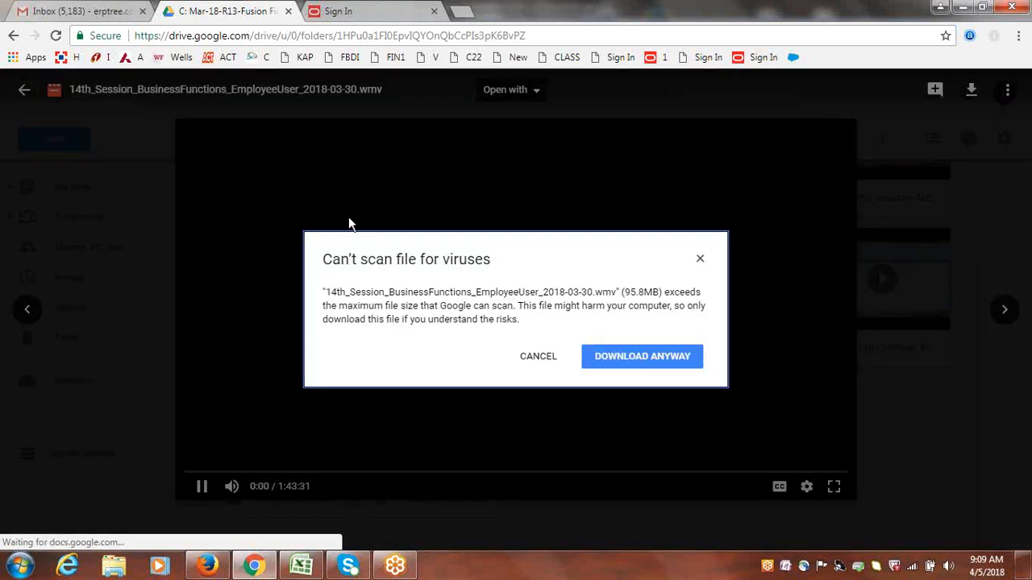
click(627, 357)
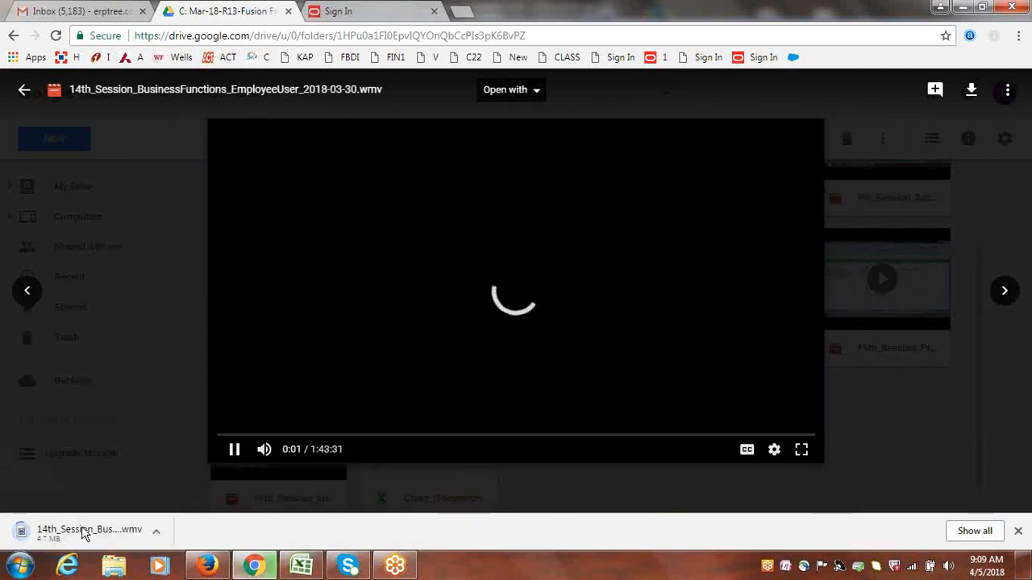
key(space)
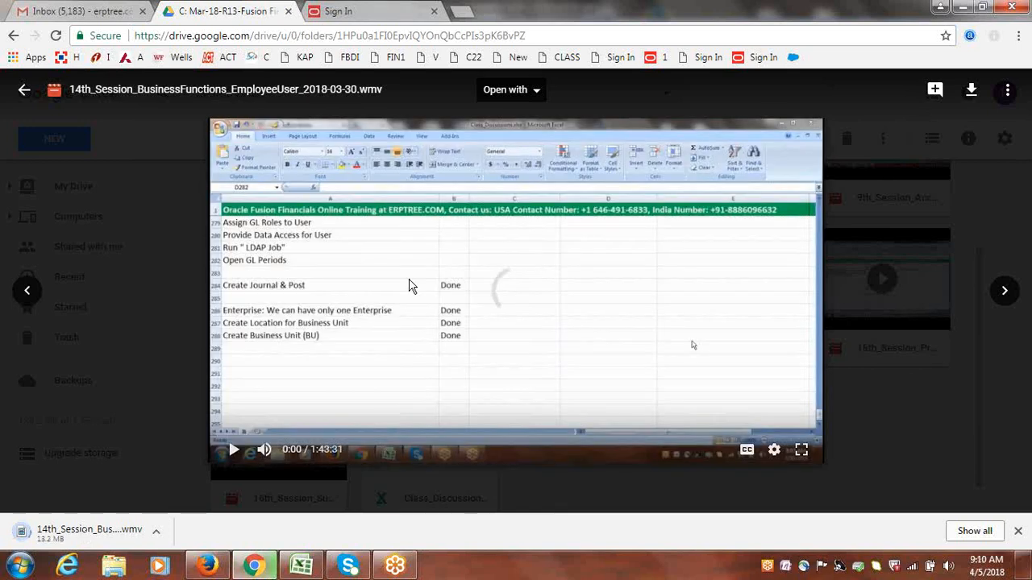
click(409, 284)
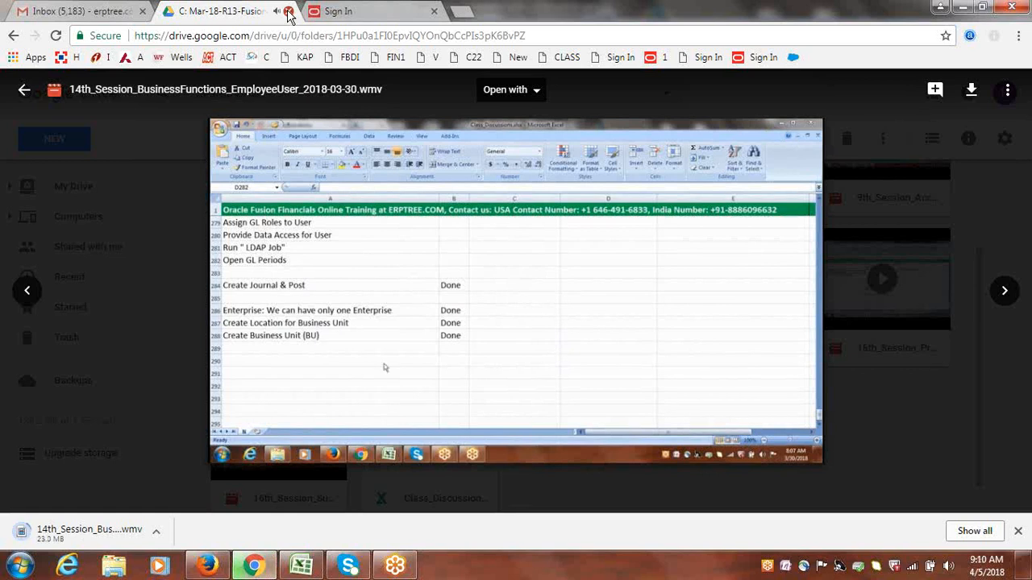
Close the Google Drive recordings tab, switch to Excel, and clear the contact's e-mail address from cell C303
click(289, 11)
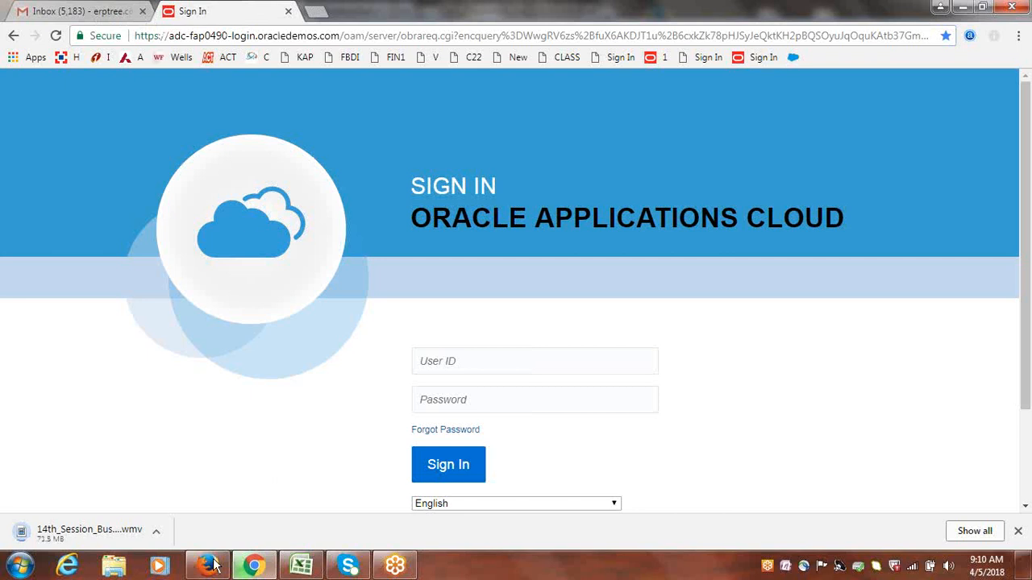
click(315, 570)
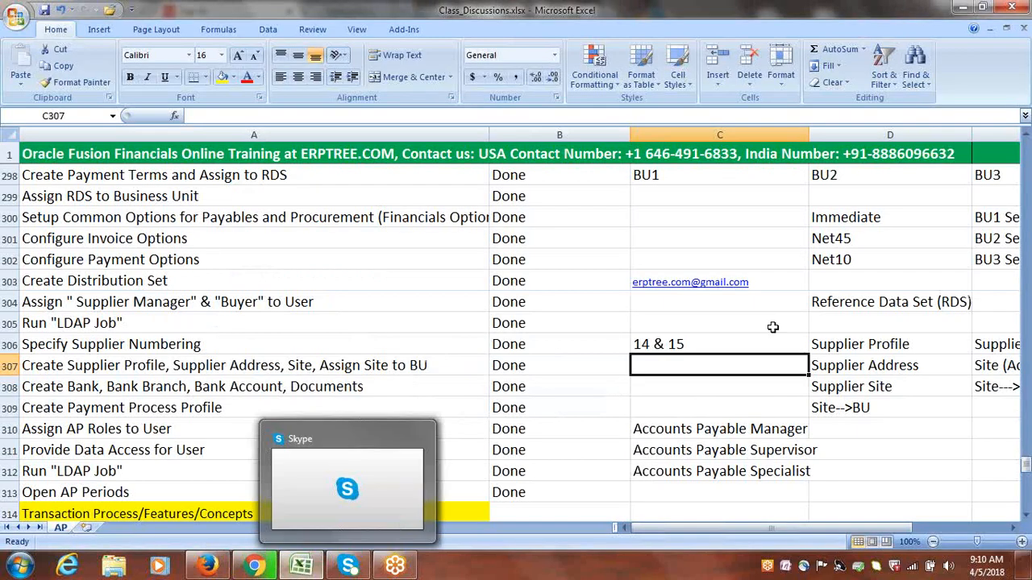
click(767, 283)
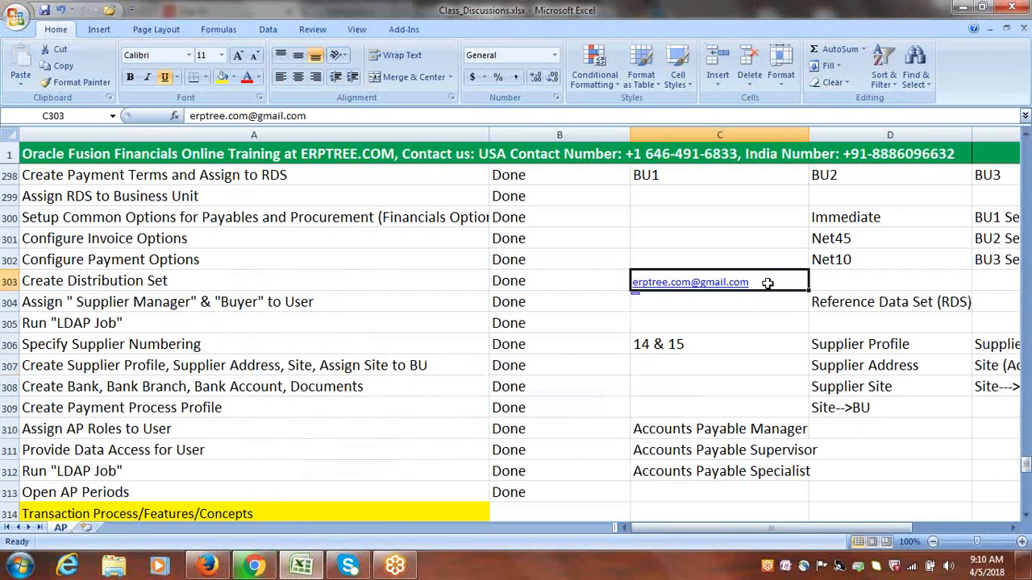
click(686, 173)
click(579, 285)
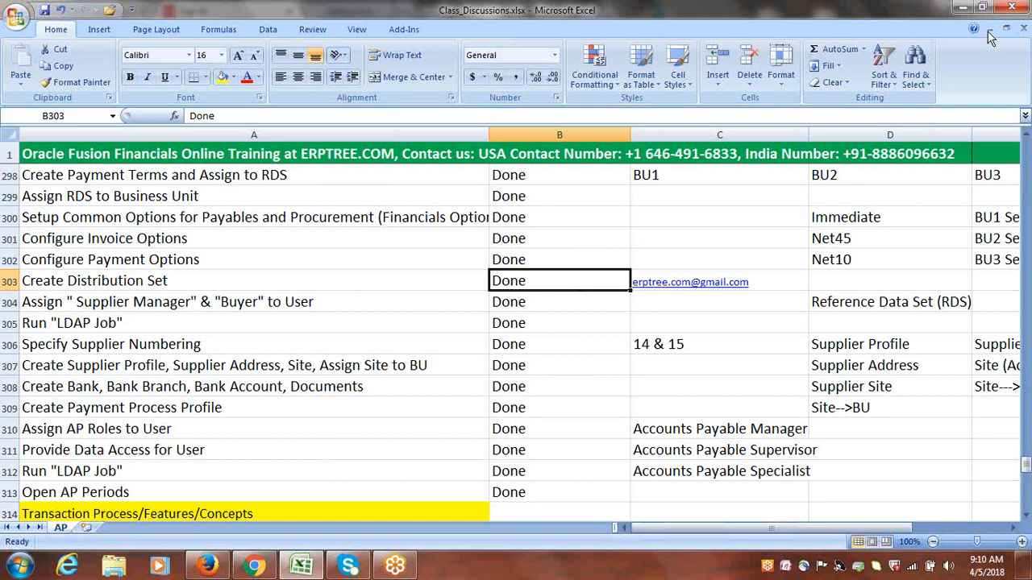
click(721, 259)
key(Down)
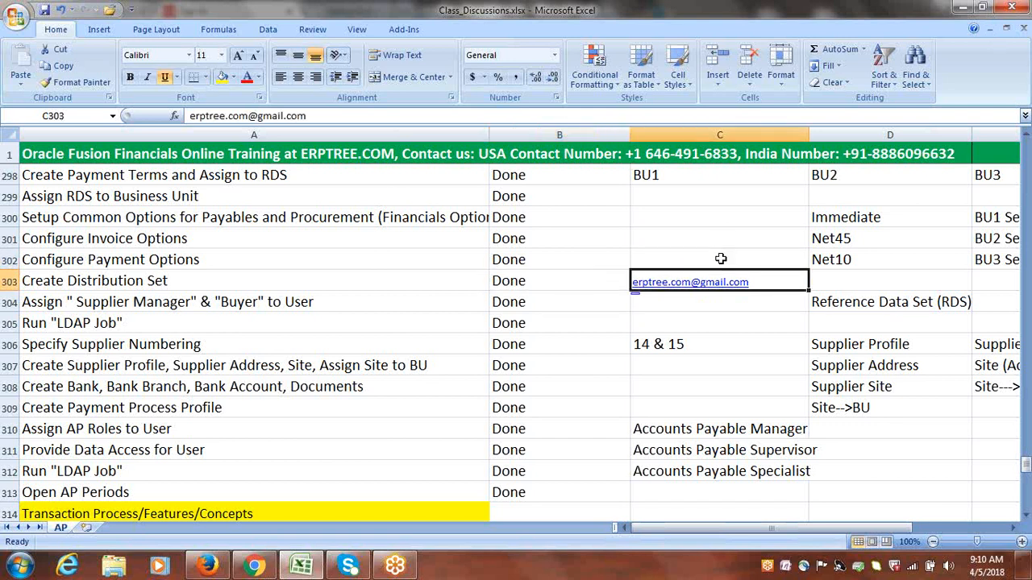
key(Delete)
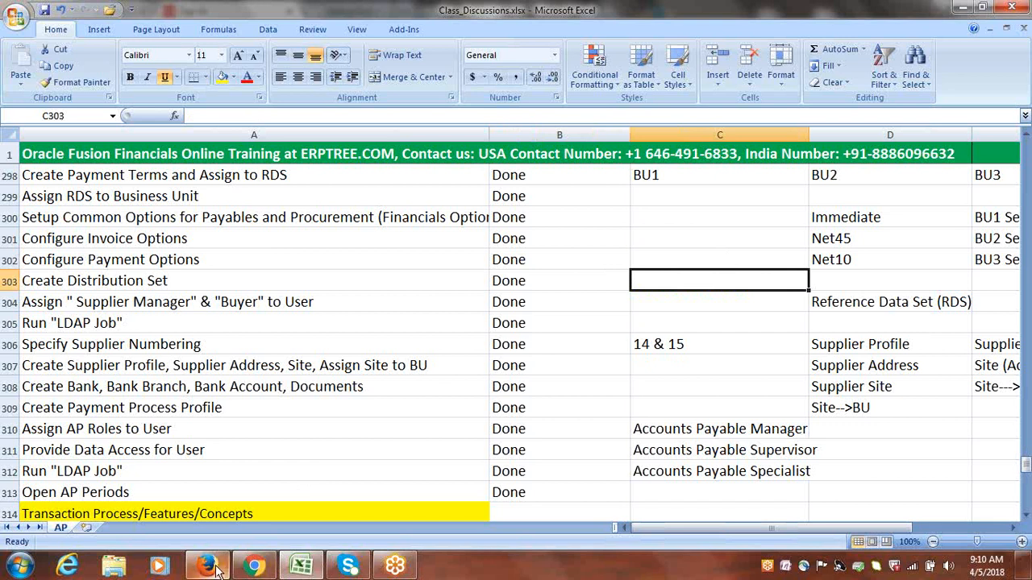
Switch to Chrome, reopen the closed Google Drive tab, and look through the recordings in the C: Mar-18-R13-Fusion Financials folder
mouse_move(216, 568)
mouse_move(252, 567)
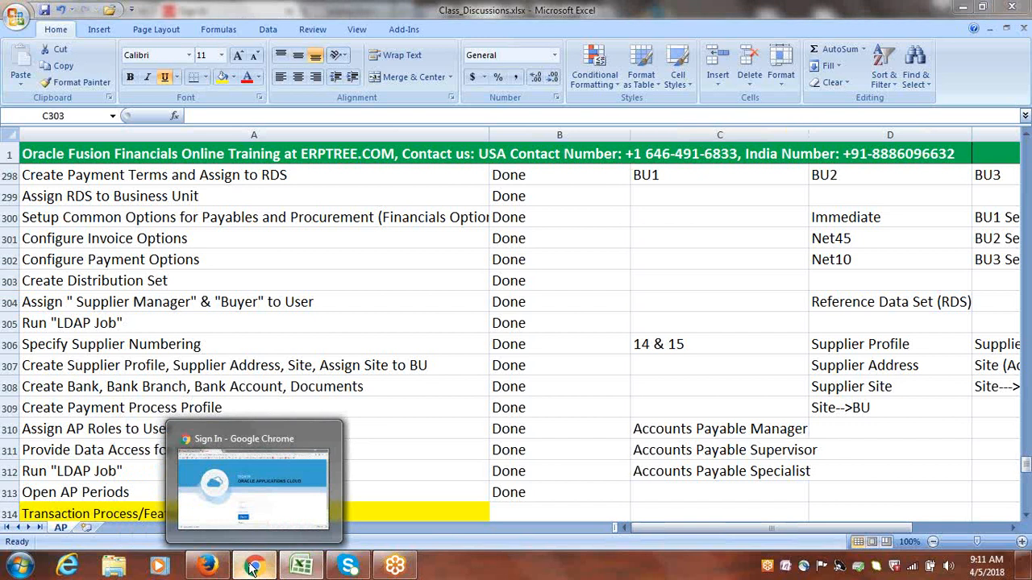
click(252, 568)
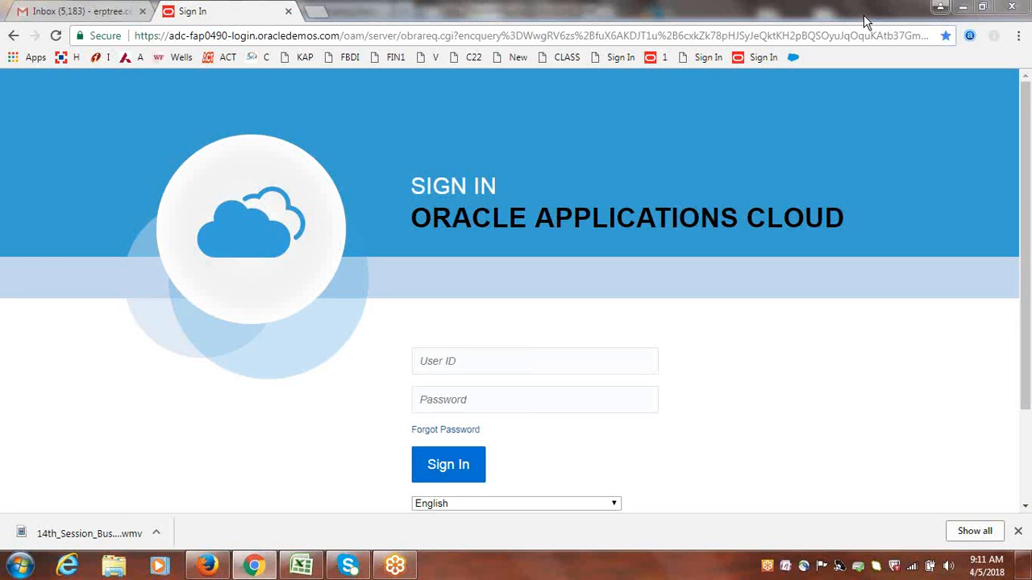
key(ctrl+shift+t)
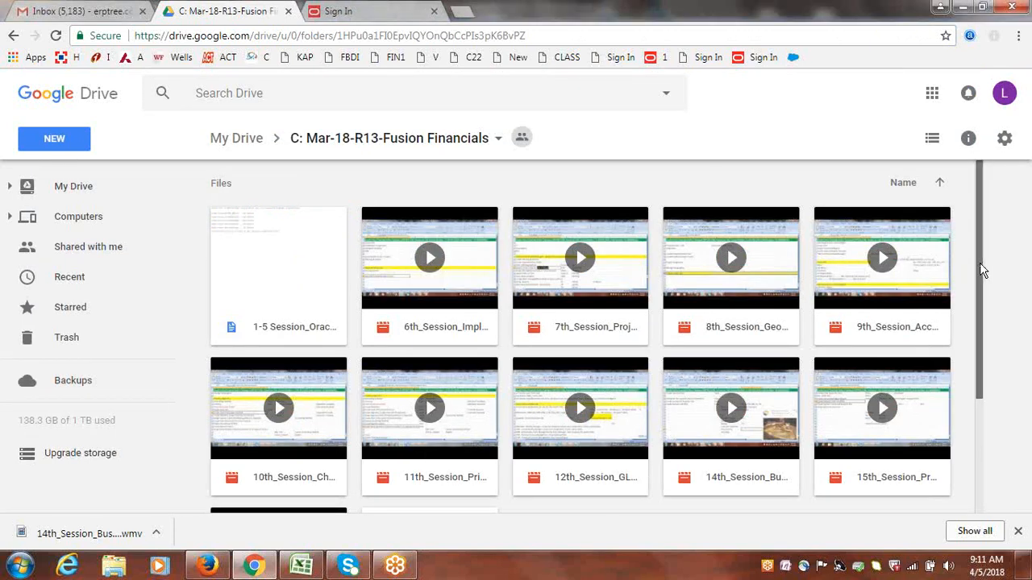
scroll(982, 285, down, 1)
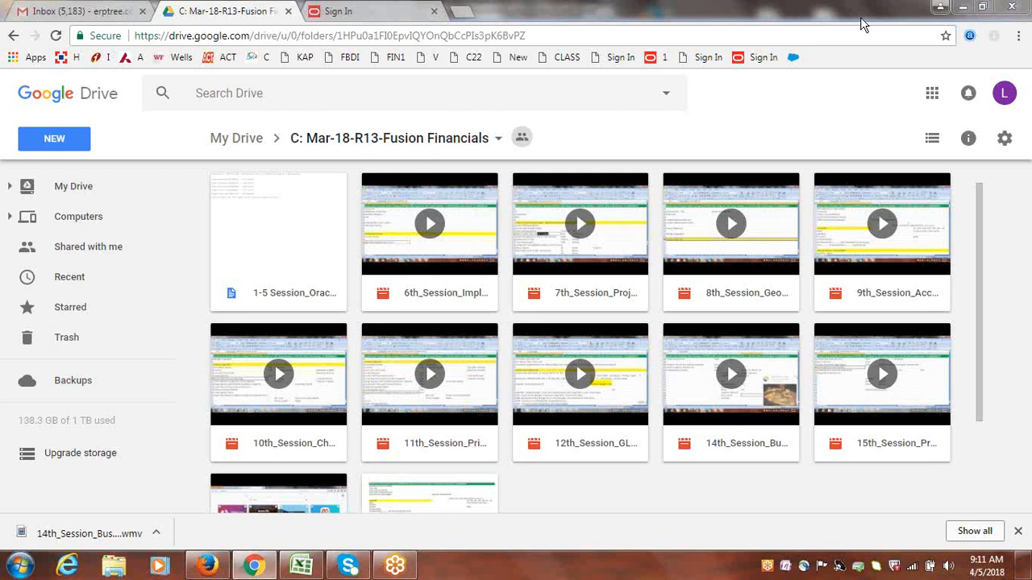
key(alt+Tab)
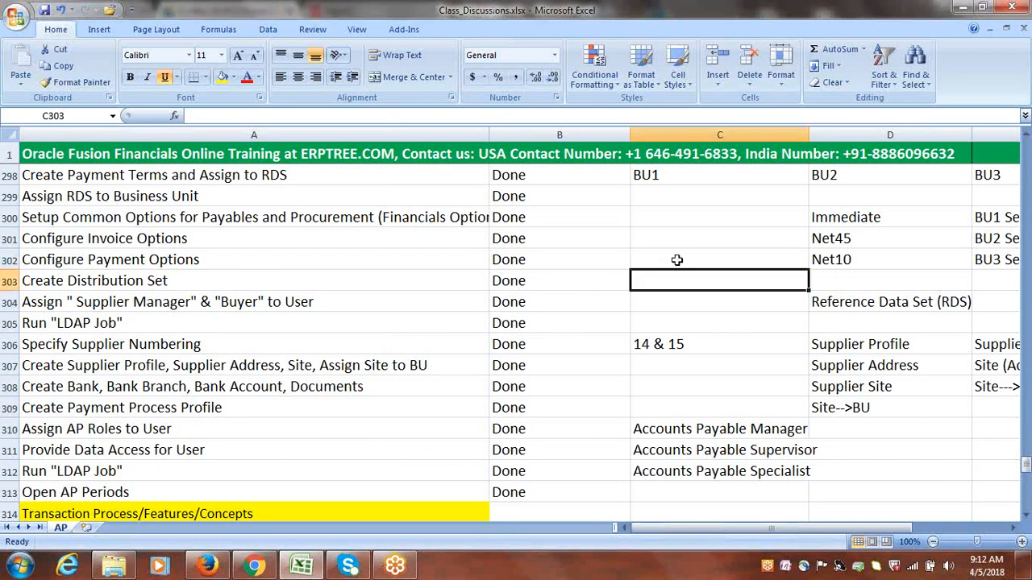
click(678, 260)
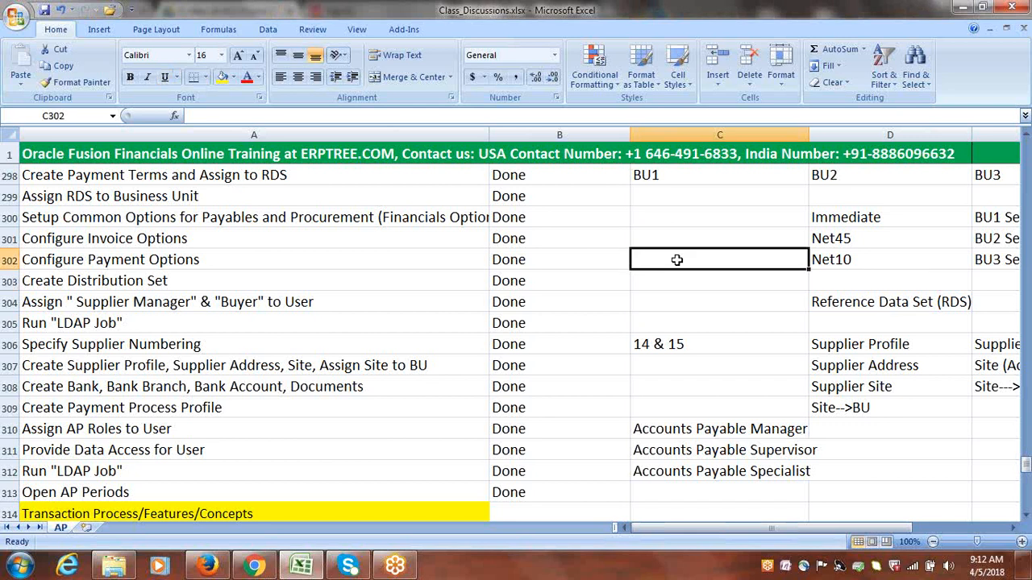
click(658, 280)
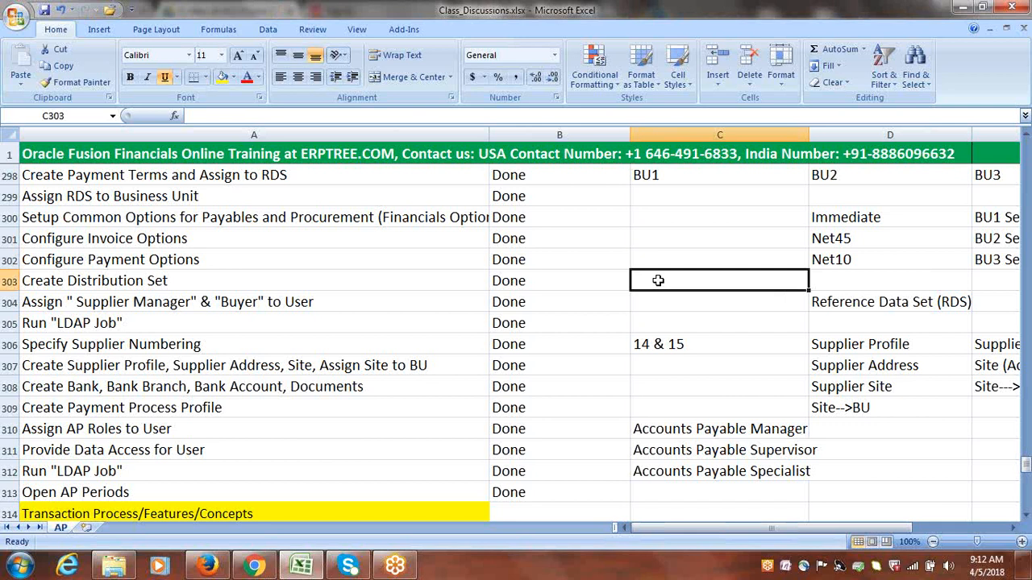
click(651, 300)
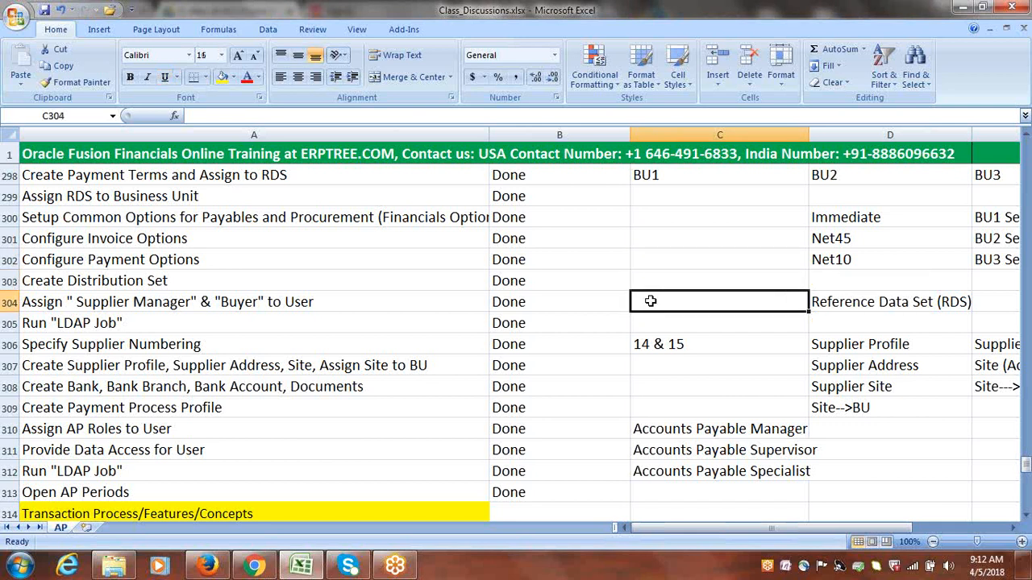
click(649, 261)
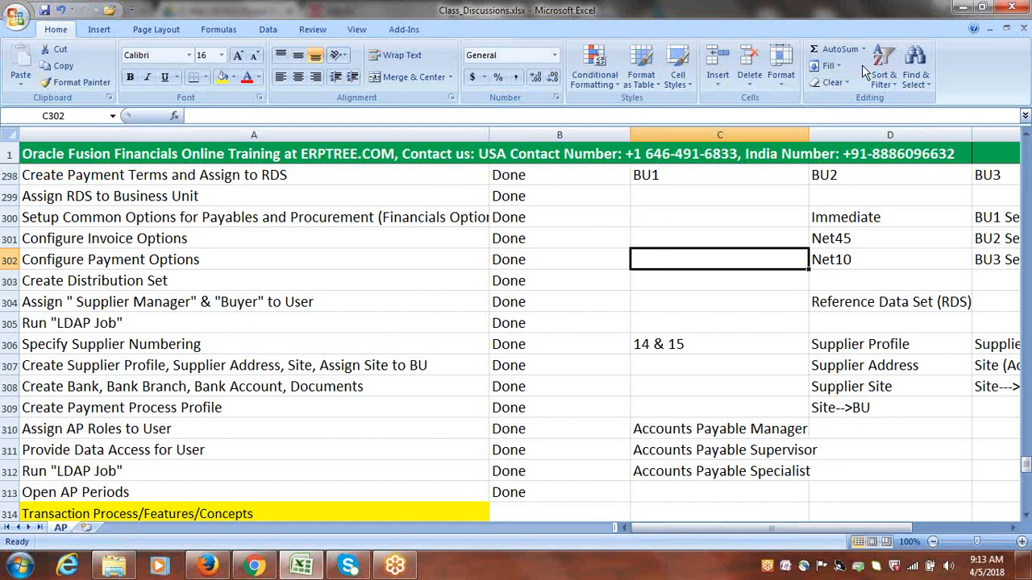
click(871, 35)
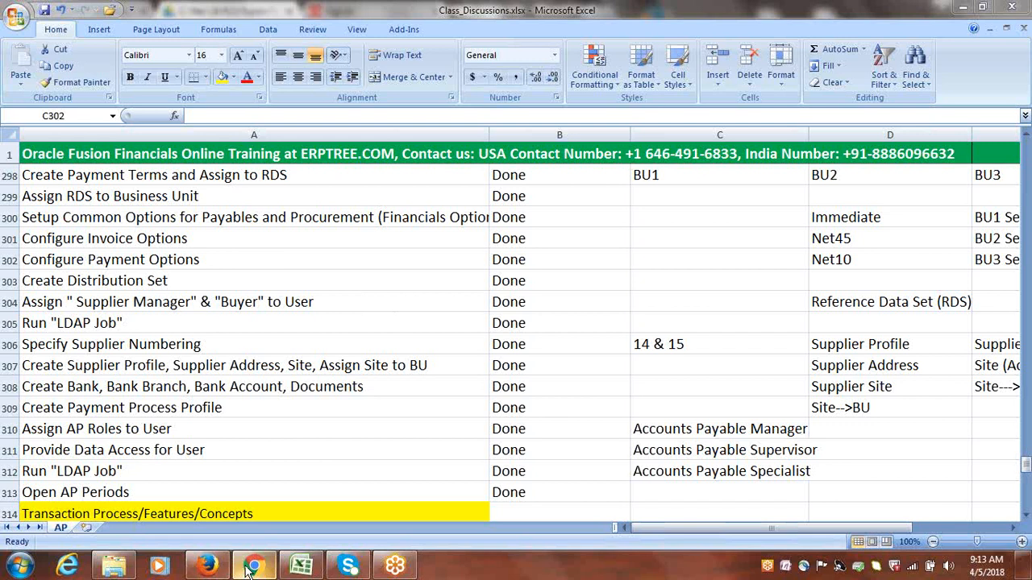
Switch to Chrome and dismiss Google Drive's upload notification for the 13th_Session_JournalCreation recording
mouse_move(250, 569)
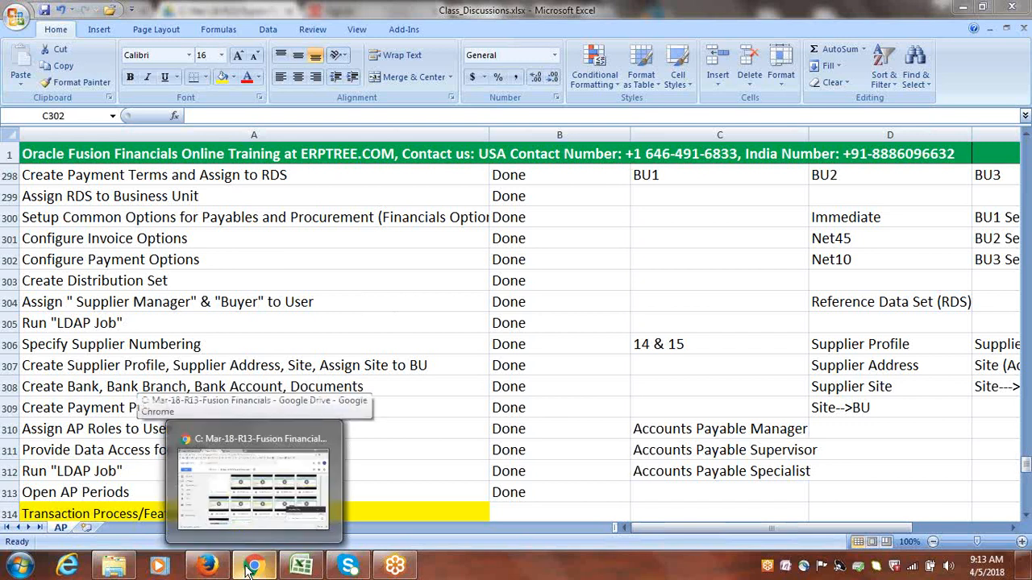
click(250, 569)
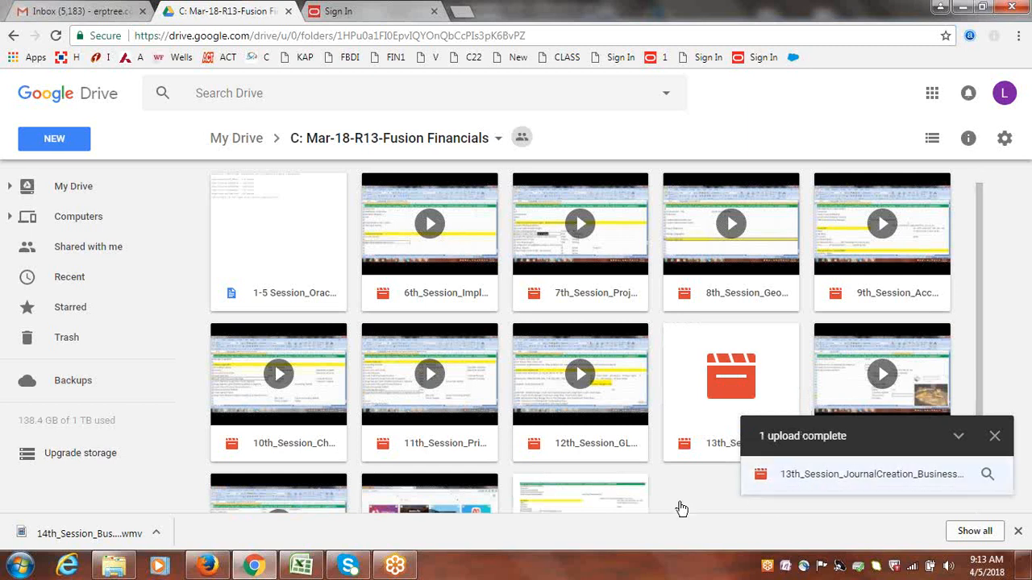
click(999, 436)
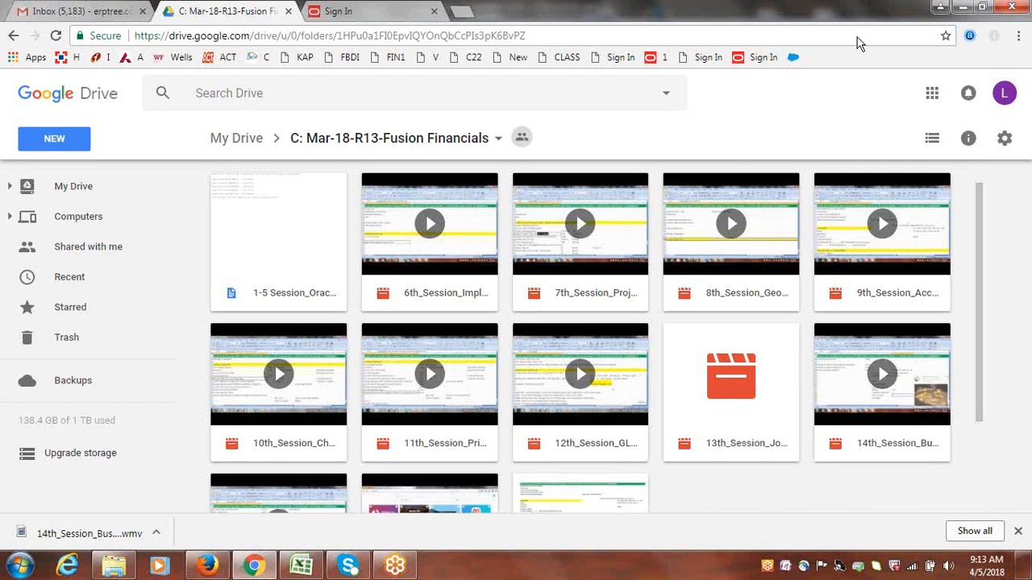
Switch to Excel and review the AP setup tasks from row 304 down to the Transaction Process/Features/Concepts section
click(301, 565)
click(389, 302)
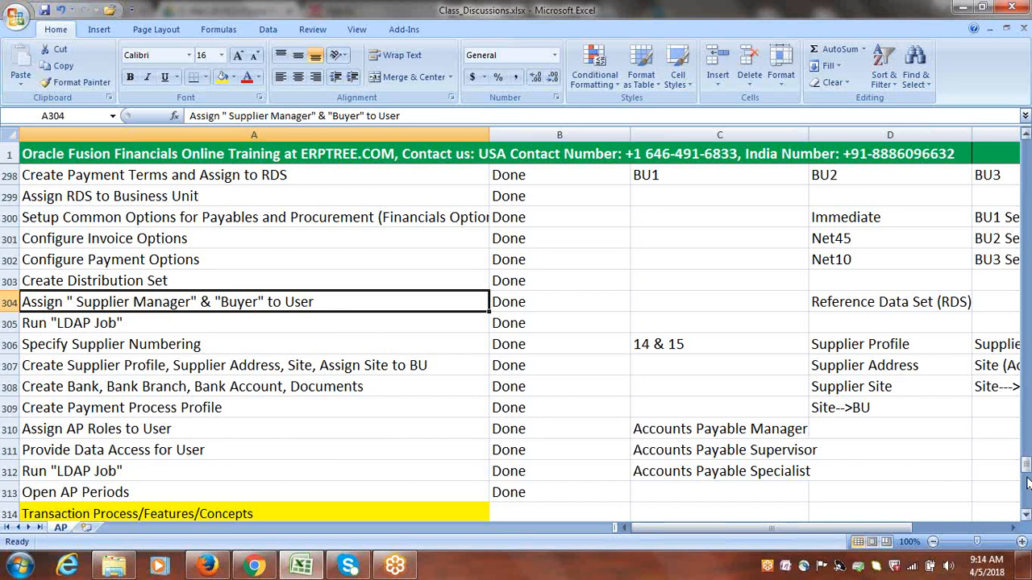
drag(1026, 469, 1027, 473)
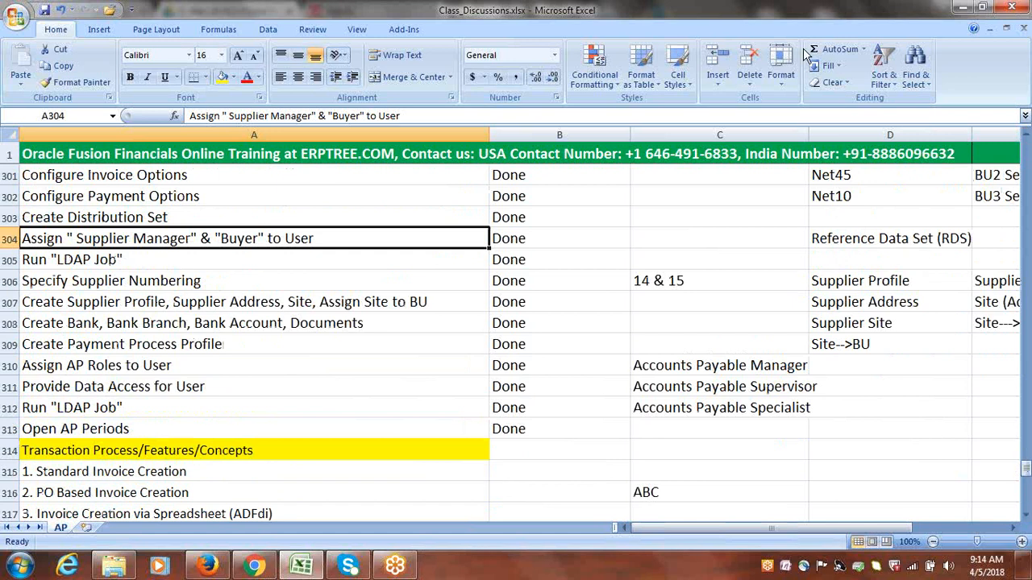